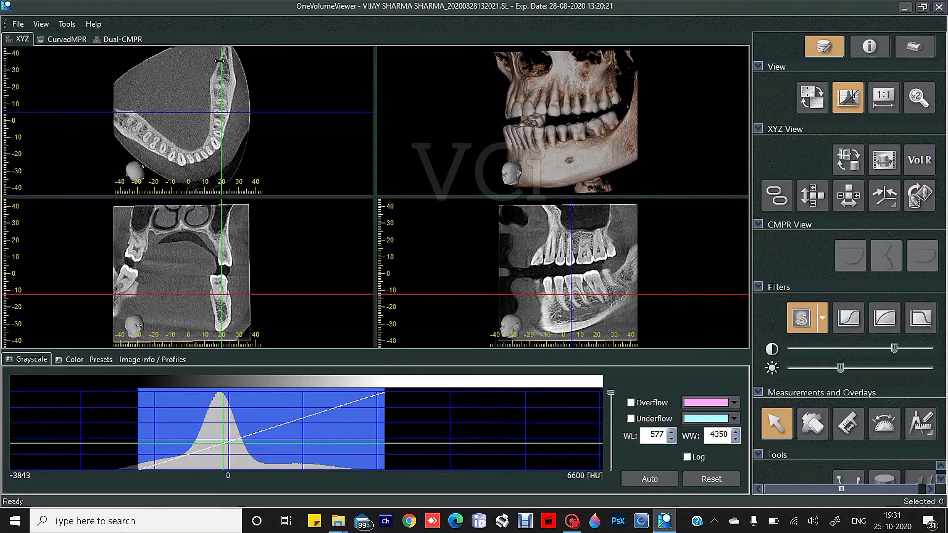
Reorient the scan volume by rotating the slice images, and turn the 3D jaw rendering toward the front.
{"action": "mouse_move", "coordinate": [210, 62]}
{"action": "left_mouse_down"}
{"action": "mouse_move", "coordinate": [221, 67]}
{"action": "mouse_move", "coordinate": [191, 60]}
{"action": "mouse_move", "coordinate": [209, 62]}
{"action": "left_mouse_up"}
{"action": "left_click_drag", "start_coordinate": [240, 218], "coordinate": [230, 209]}
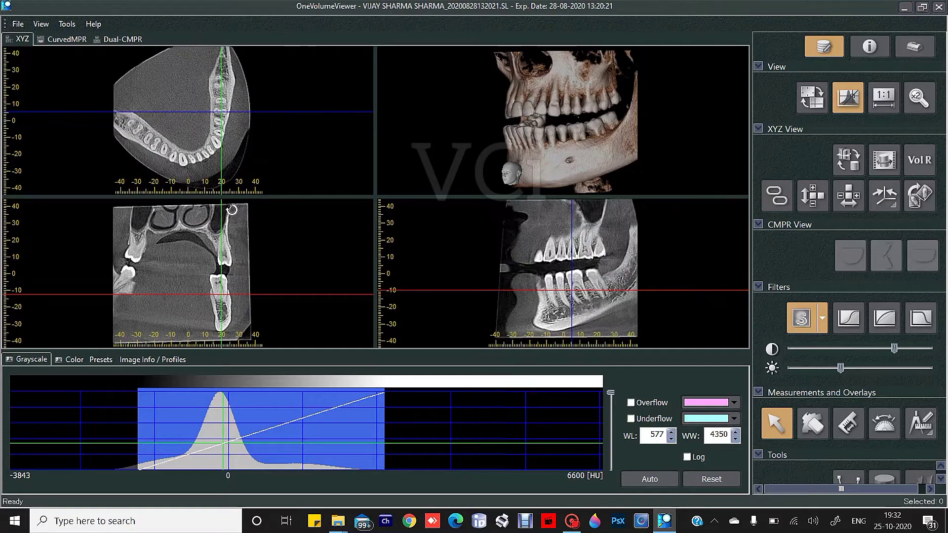
{"action": "left_click_drag", "start_coordinate": [538, 213], "coordinate": [547, 205]}
{"action": "left_click_drag", "start_coordinate": [534, 151], "coordinate": [557, 146]}
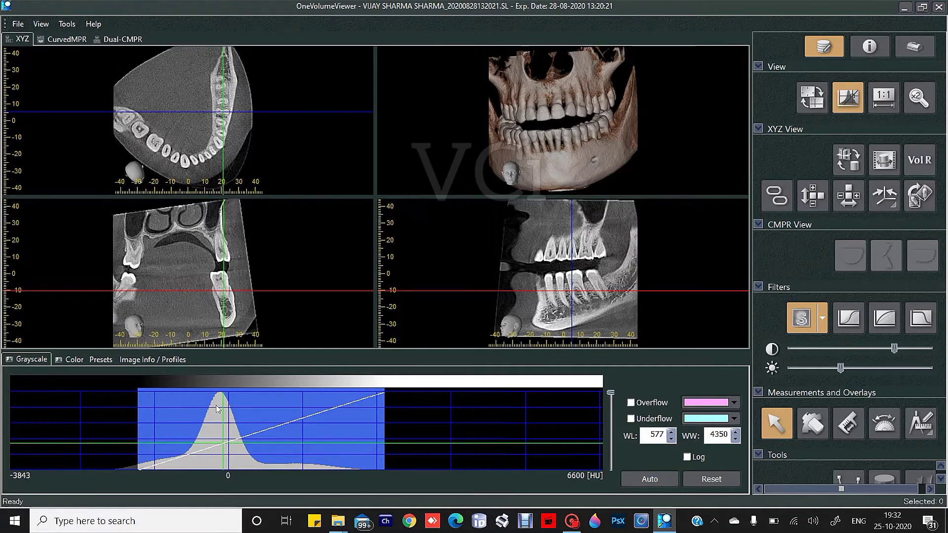
Adjust the grayscale histogram window to a level of about 1256 and a width of about 3838.
{"action": "left_click_drag", "start_coordinate": [217, 408], "coordinate": [219, 409]}
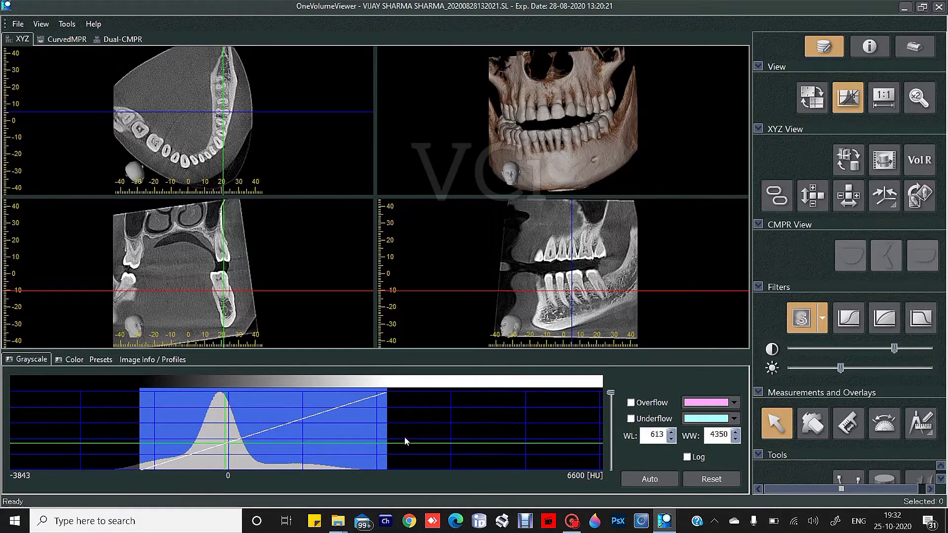
{"action": "left_click_drag", "start_coordinate": [380, 399], "coordinate": [368, 393]}
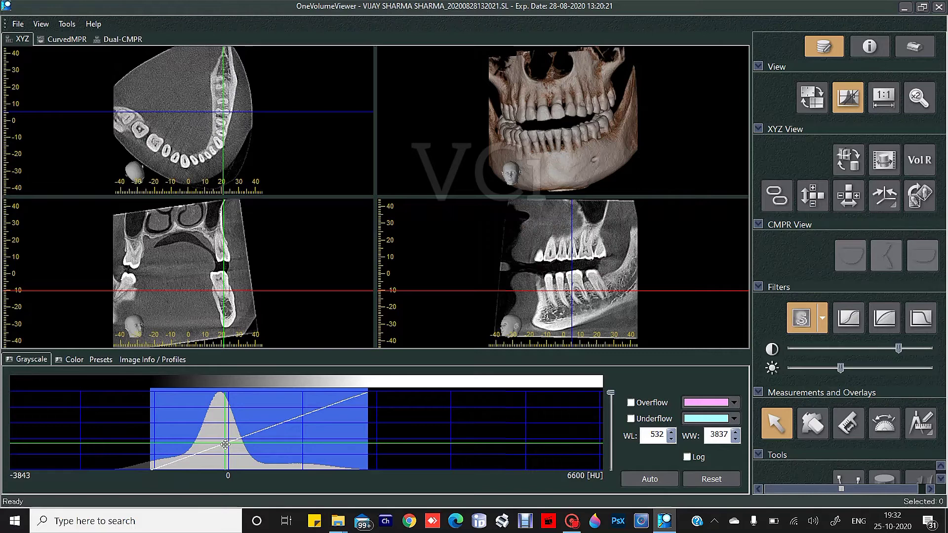
{"action": "left_click_drag", "start_coordinate": [265, 444], "coordinate": [266, 458]}
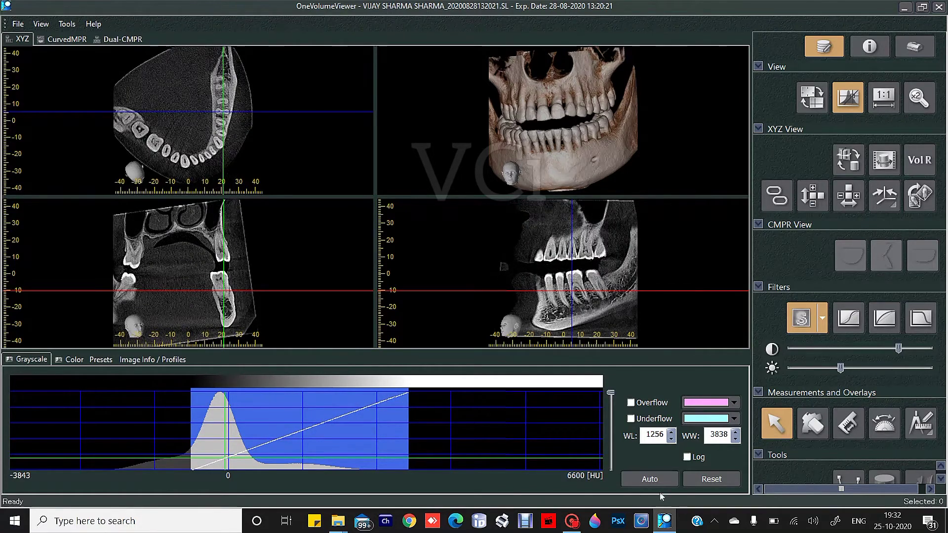
Apply automatic grayscale windowing, and adjust it over the axial slice to about level 1138 and width 4948.
{"action": "left_click", "coordinate": [651, 481]}
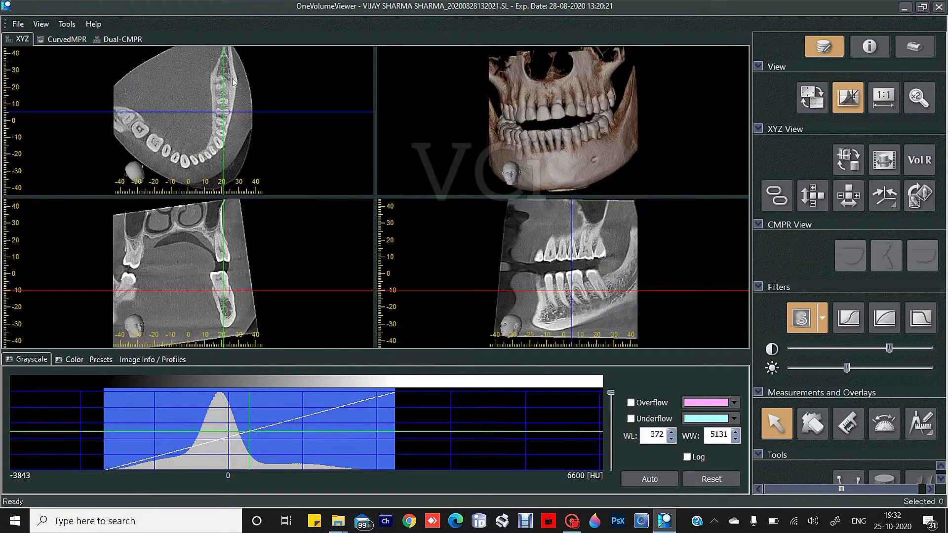
{"action": "right_click_drag", "start_coordinate": [245, 72], "coordinate": [265, 134]}
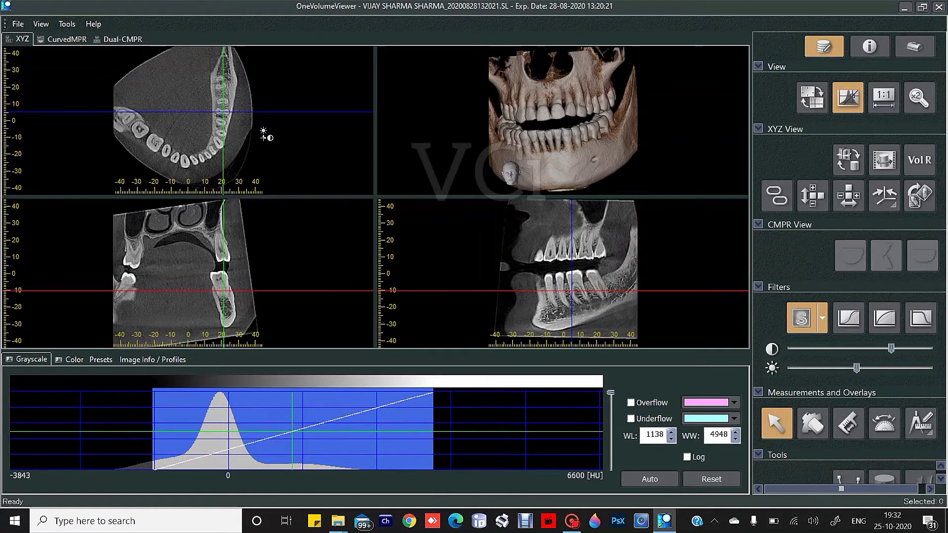
Try the BONE2 grayscale preset, and replace it with the Automatic preset.
{"action": "left_click", "coordinate": [101, 360]}
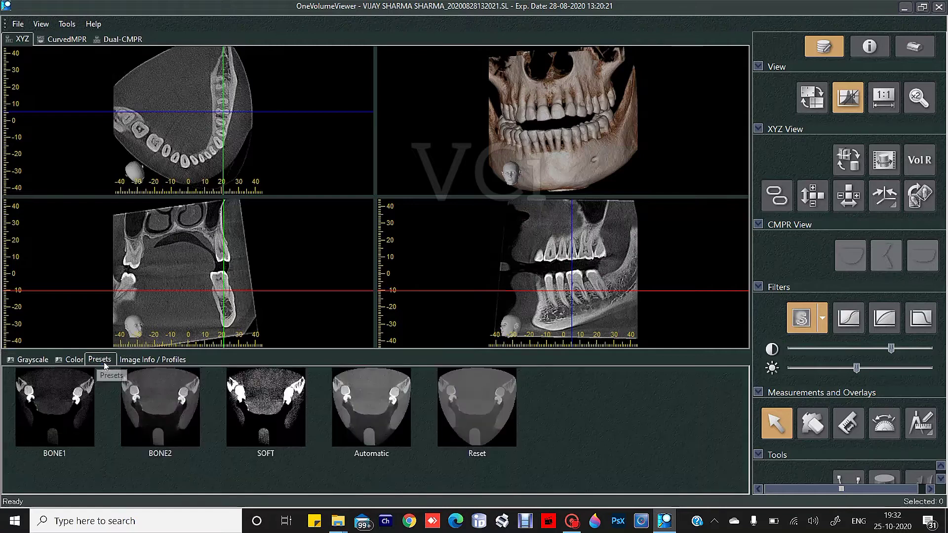
{"action": "left_click", "coordinate": [166, 413]}
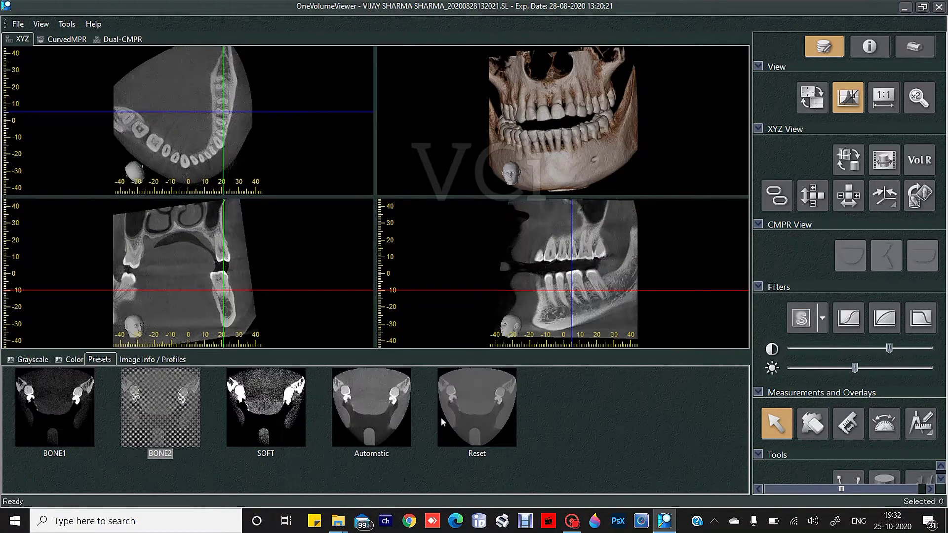
{"action": "left_click", "coordinate": [387, 411]}
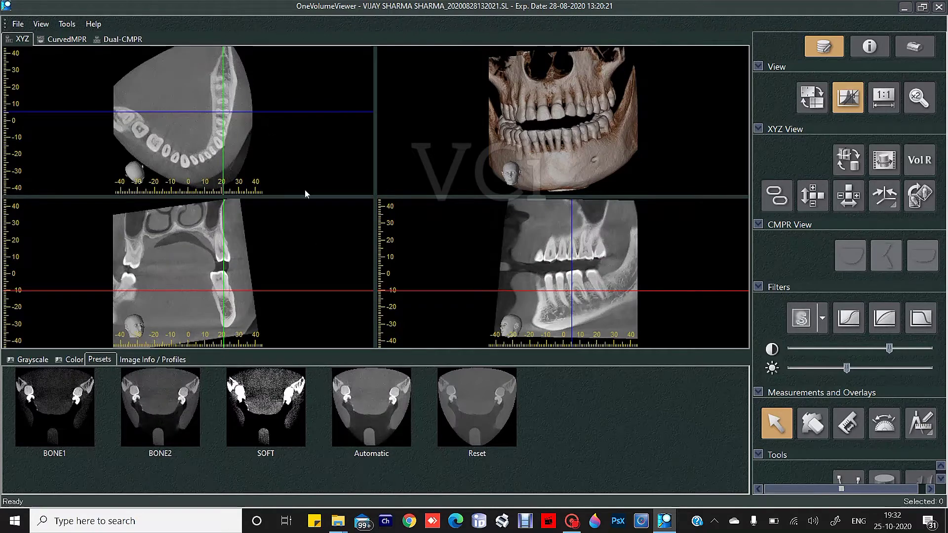
Lower the contrast and darken the slices to a window level of about 1151 and a width of about 5764.
{"action": "left_click", "coordinate": [28, 362]}
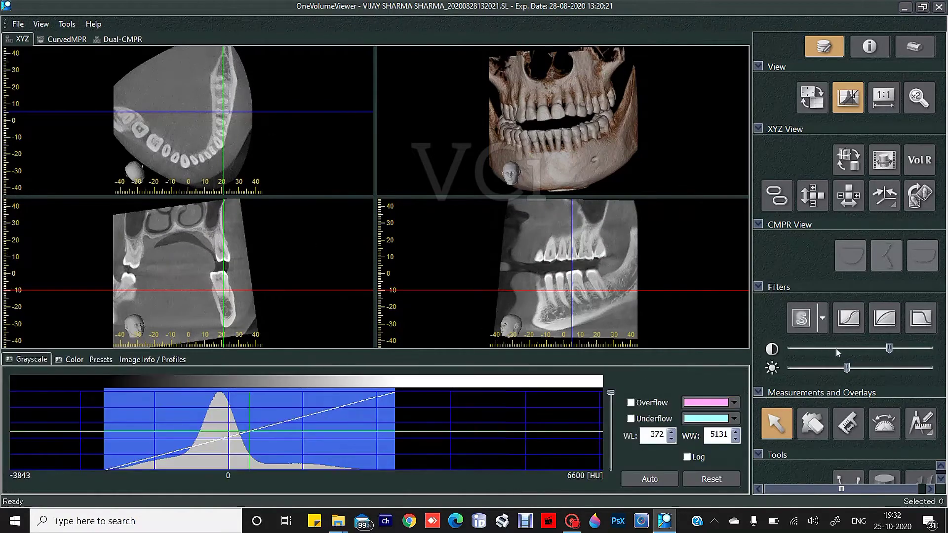
{"action": "mouse_move", "coordinate": [892, 349]}
{"action": "left_mouse_down"}
{"action": "mouse_move", "coordinate": [904, 351]}
{"action": "mouse_move", "coordinate": [887, 359]}
{"action": "left_mouse_up"}
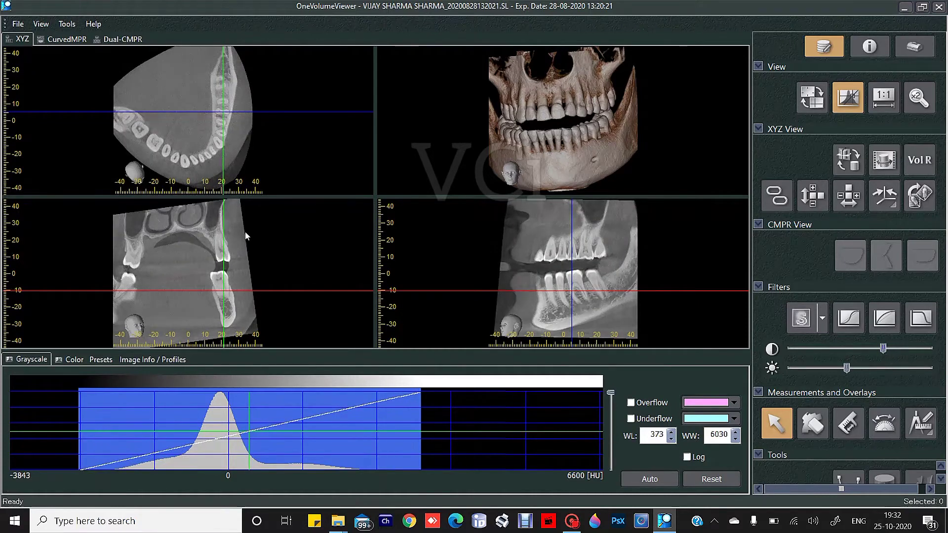
{"action": "right_click_drag", "start_coordinate": [245, 232], "coordinate": [276, 287]}
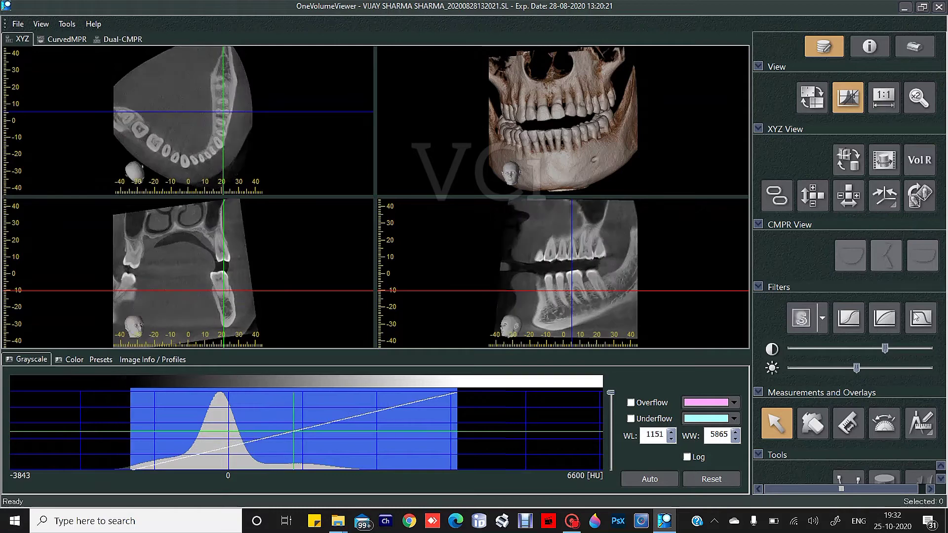
Turn on the sharpening filter for the slices and set its strength to 6.
{"action": "left_click", "coordinate": [801, 317]}
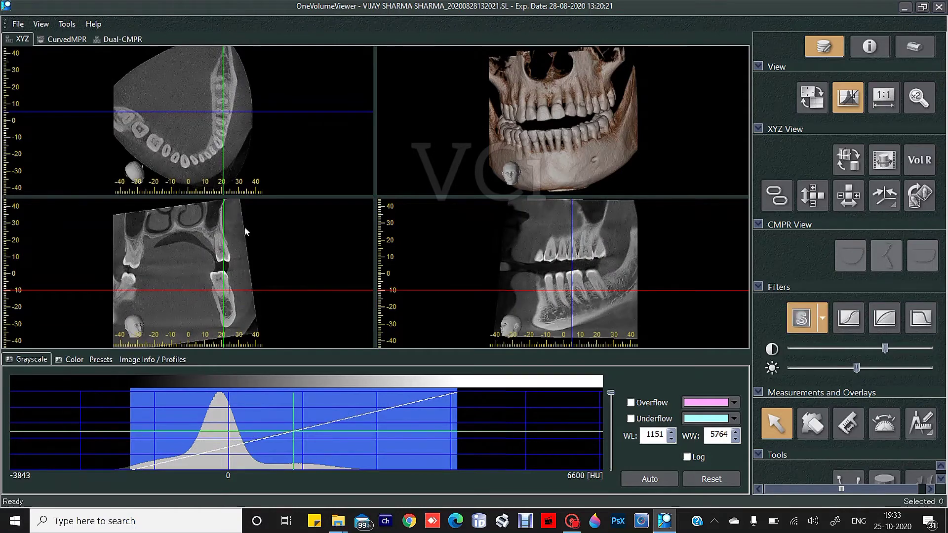
{"action": "left_click", "coordinate": [824, 312]}
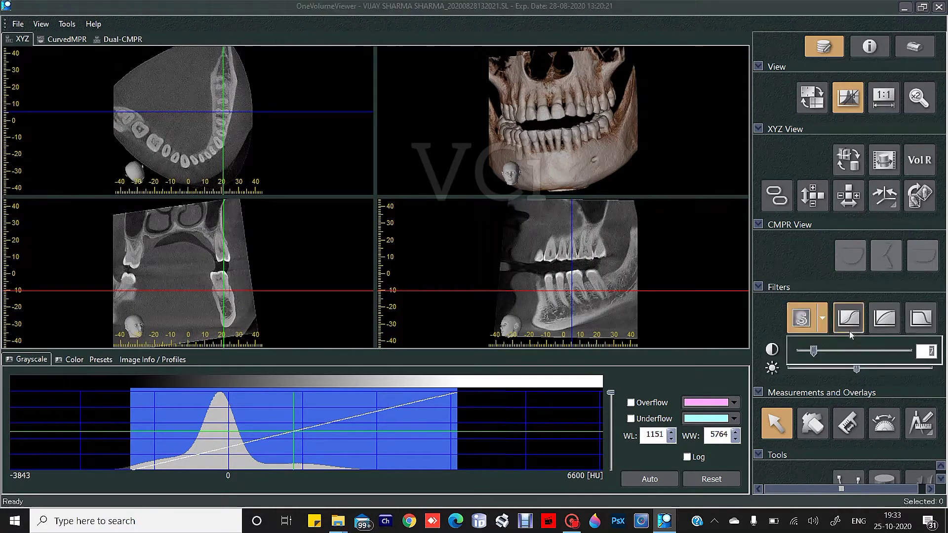
{"action": "left_click_drag", "start_coordinate": [812, 350], "coordinate": [809, 350]}
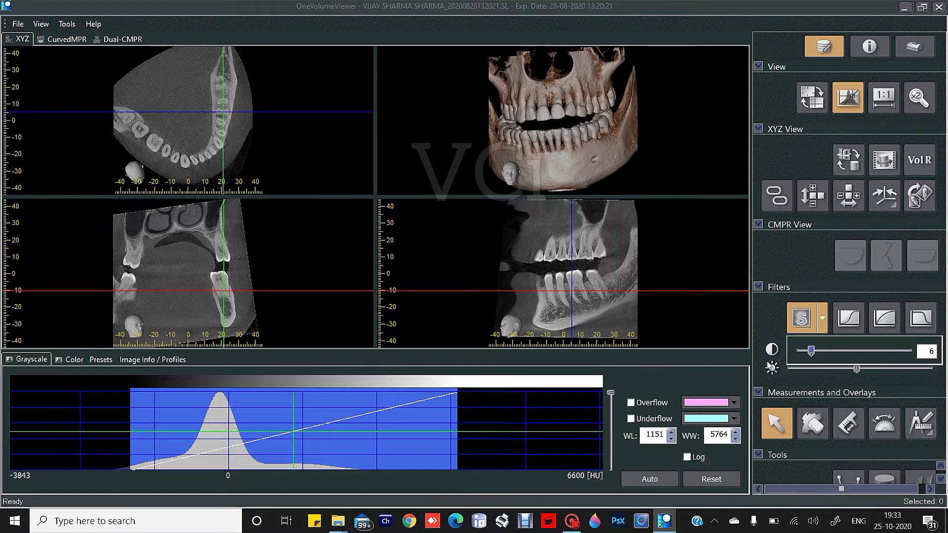
Hide the grayscale histogram area to enlarge the four views, and darken the slices slightly.
{"action": "left_click", "coordinate": [850, 98]}
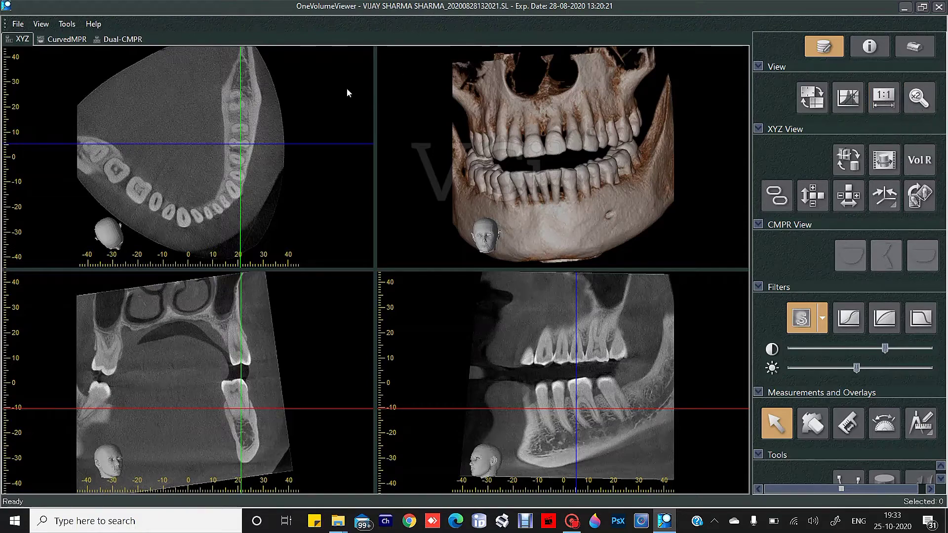
{"action": "left_click_drag", "start_coordinate": [270, 121], "coordinate": [284, 143]}
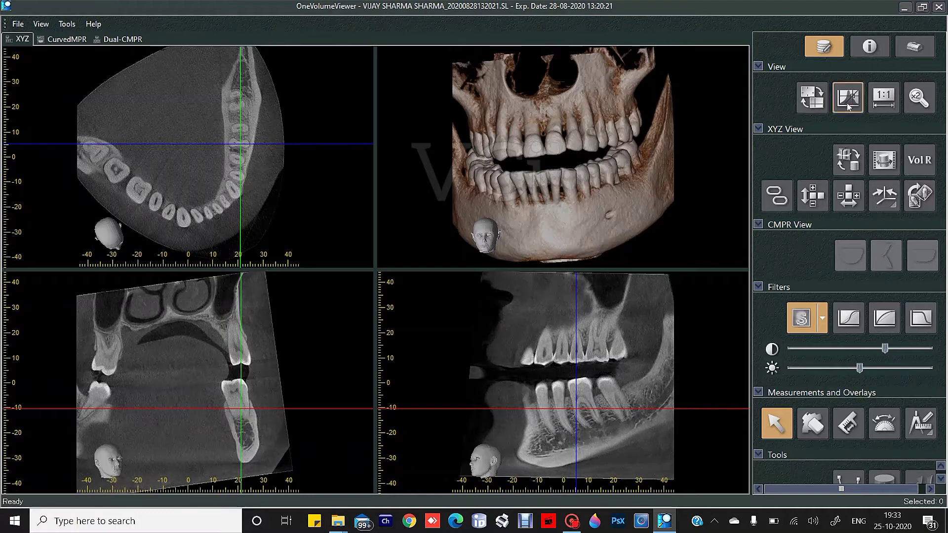
Shorten the slice reference lines to edge marks, and turn the 3D rendering to a straight front view.
{"action": "left_click", "coordinate": [812, 101]}
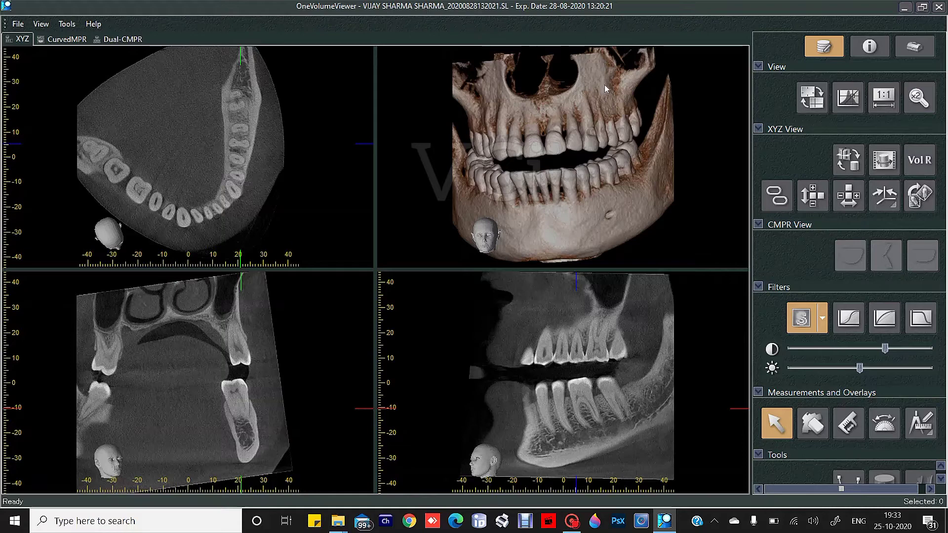
{"action": "left_click_drag", "start_coordinate": [622, 90], "coordinate": [517, 138]}
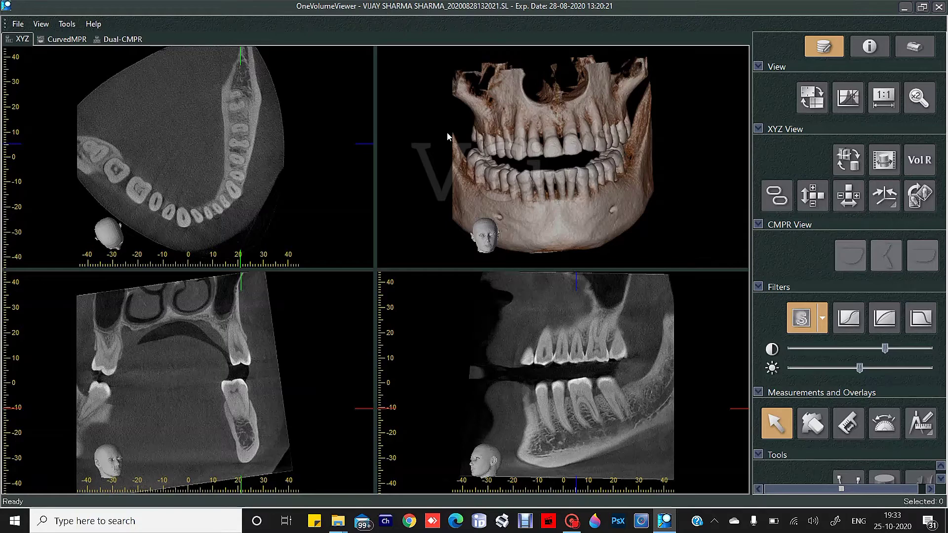
Inspect the lower teeth on the axial slice at 1:1 size with the x2 magnifier, and return to the fitted four-view layout.
{"action": "left_click", "coordinate": [888, 103]}
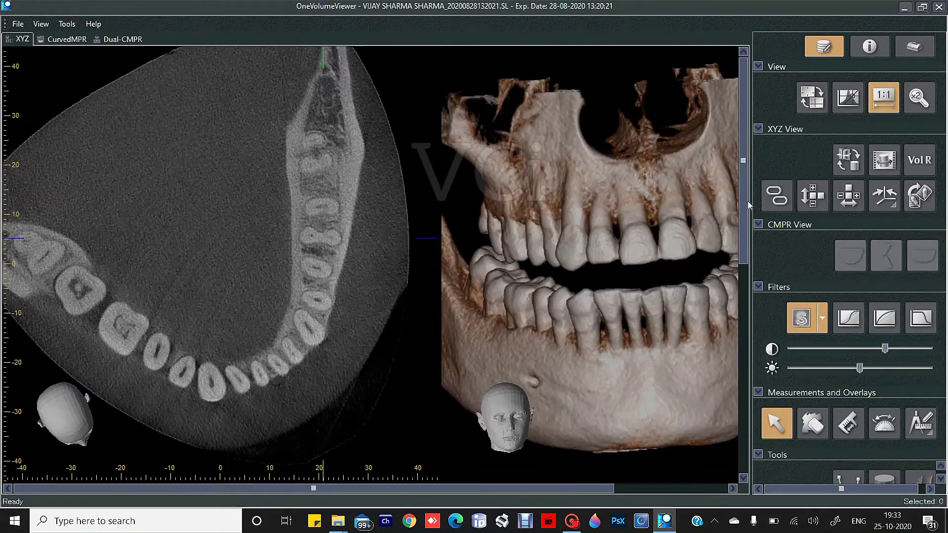
{"action": "left_click_drag", "start_coordinate": [745, 194], "coordinate": [751, 146]}
{"action": "left_click", "coordinate": [920, 99]}
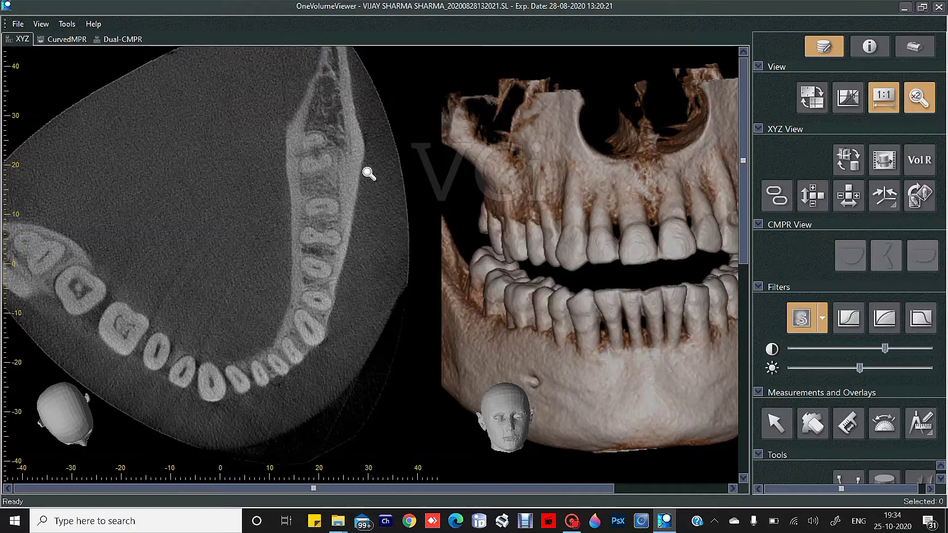
{"action": "left_click", "coordinate": [319, 271]}
{"action": "left_click_drag", "start_coordinate": [318, 272], "coordinate": [82, 295]}
{"action": "left_click", "coordinate": [918, 98]}
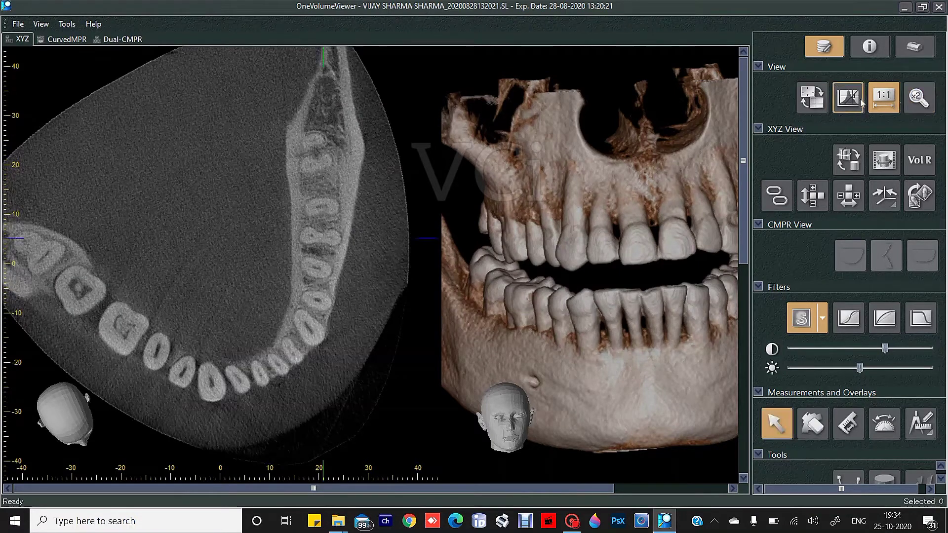
{"action": "left_click", "coordinate": [883, 99]}
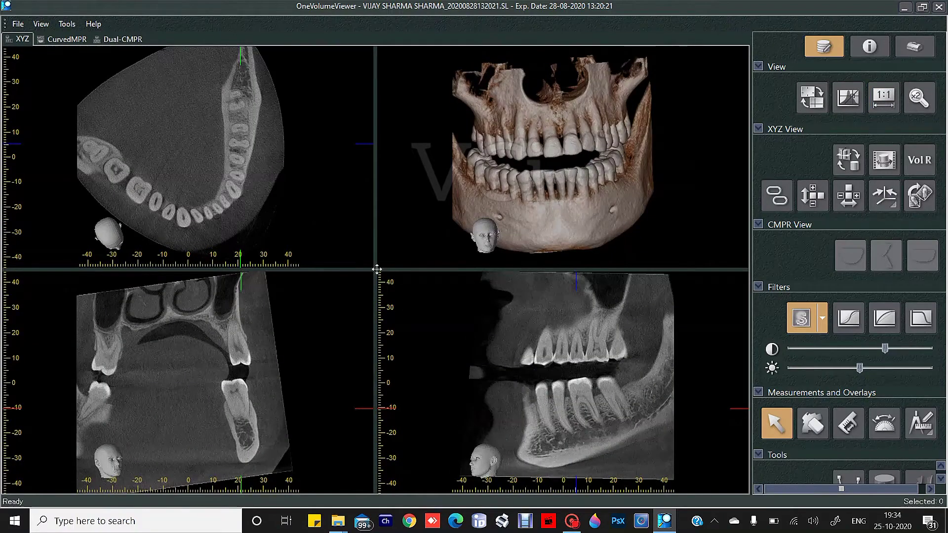
Resize the four views slightly, and inspect the coloured slice planes in the 3D rendering from several angles before hiding them.
{"action": "left_click_drag", "start_coordinate": [376, 271], "coordinate": [376, 275]}
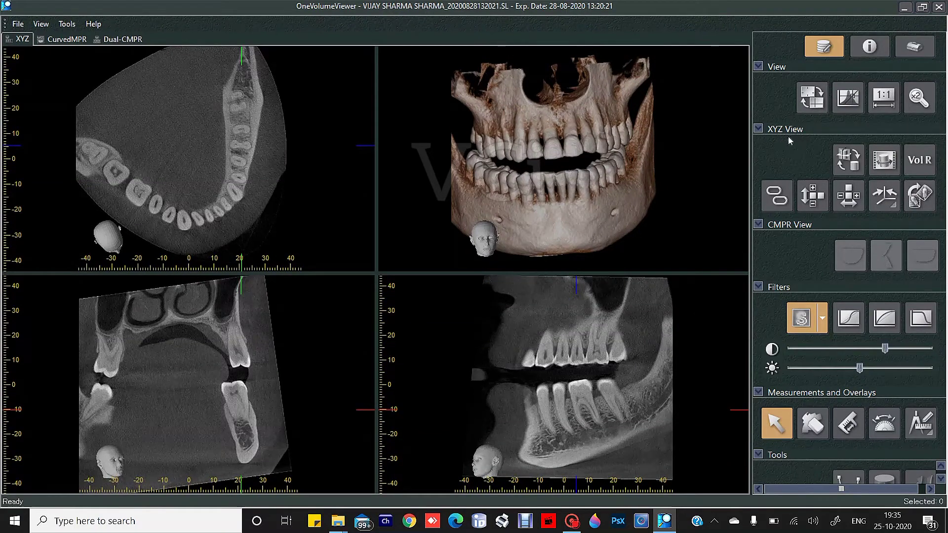
{"action": "left_click", "coordinate": [841, 163]}
{"action": "left_click_drag", "start_coordinate": [558, 102], "coordinate": [535, 180]}
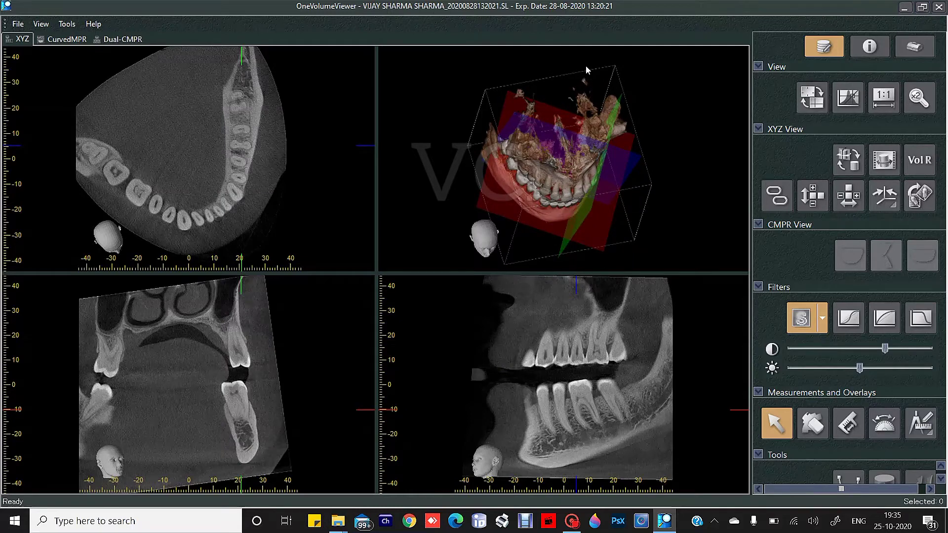
{"action": "left_click_drag", "start_coordinate": [587, 68], "coordinate": [627, 154]}
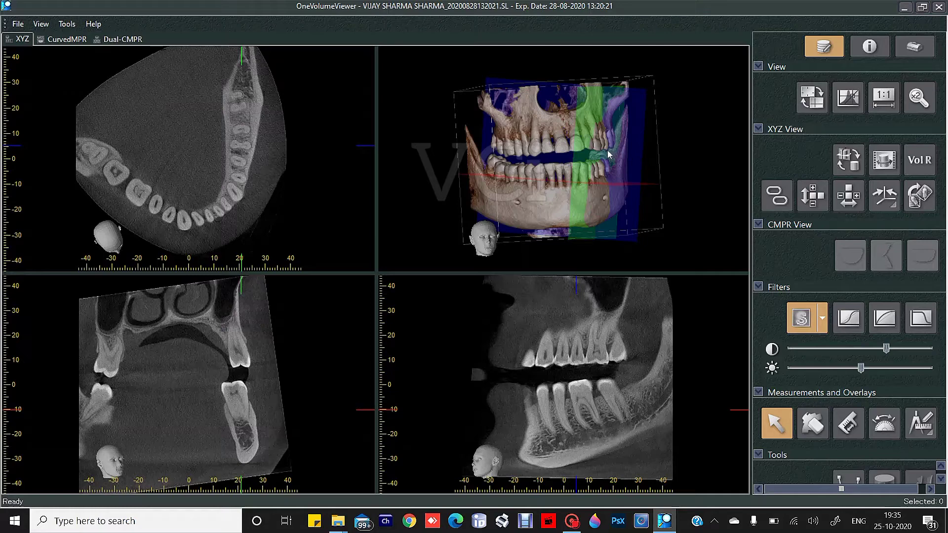
{"action": "right_click_drag", "start_coordinate": [606, 152], "coordinate": [604, 161]}
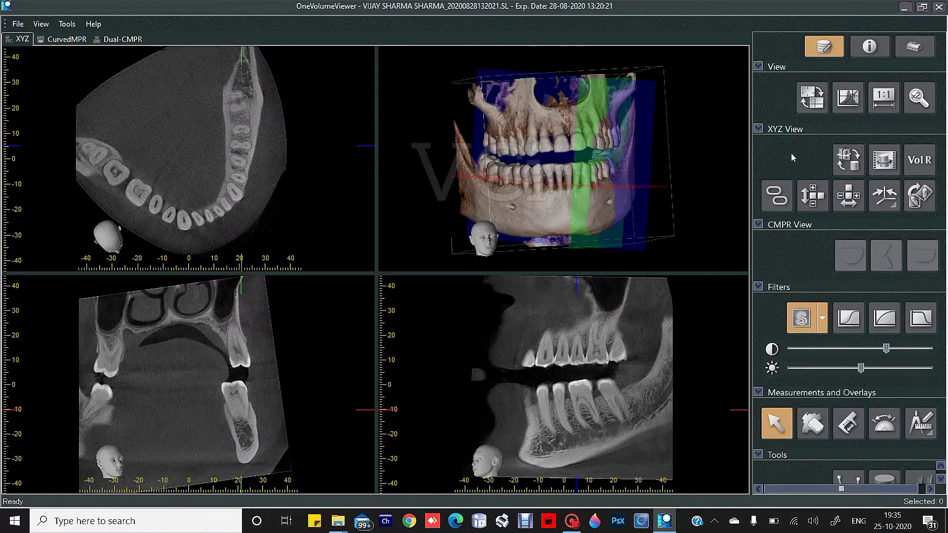
{"action": "left_click", "coordinate": [847, 159]}
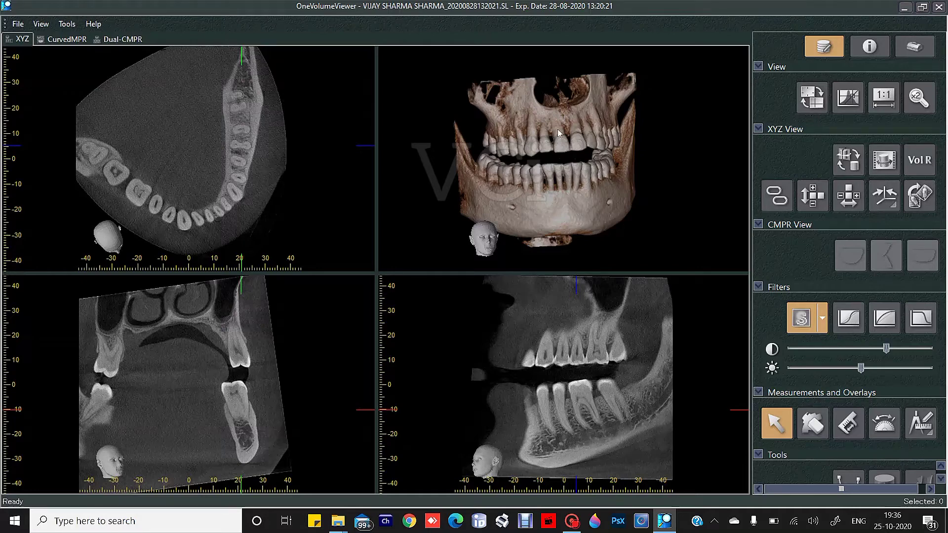
Examine the 3D rendering of the jaws and teeth from several angles and at different magnifications.
{"action": "left_click_drag", "start_coordinate": [541, 141], "coordinate": [559, 167]}
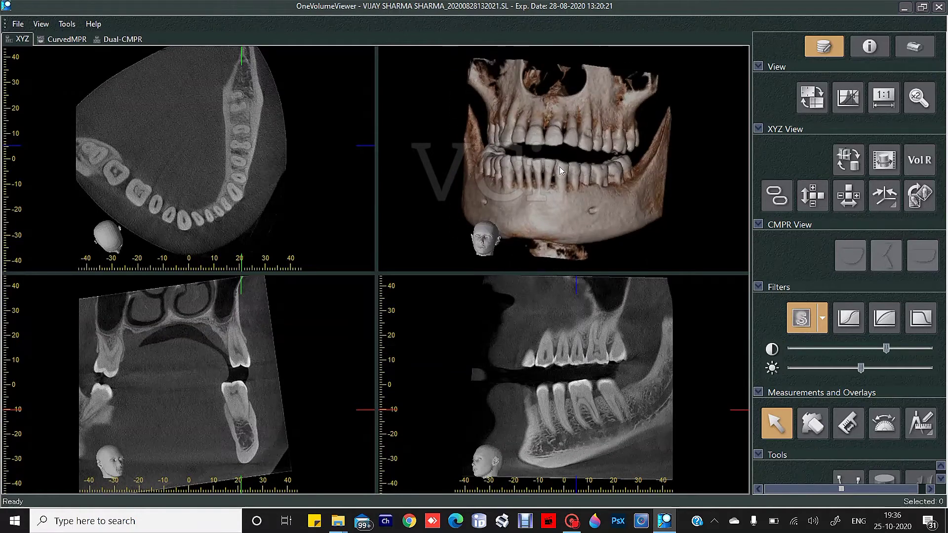
{"action": "scroll", "coordinate": [557, 170], "scroll_direction": "down", "scroll_amount": 4}
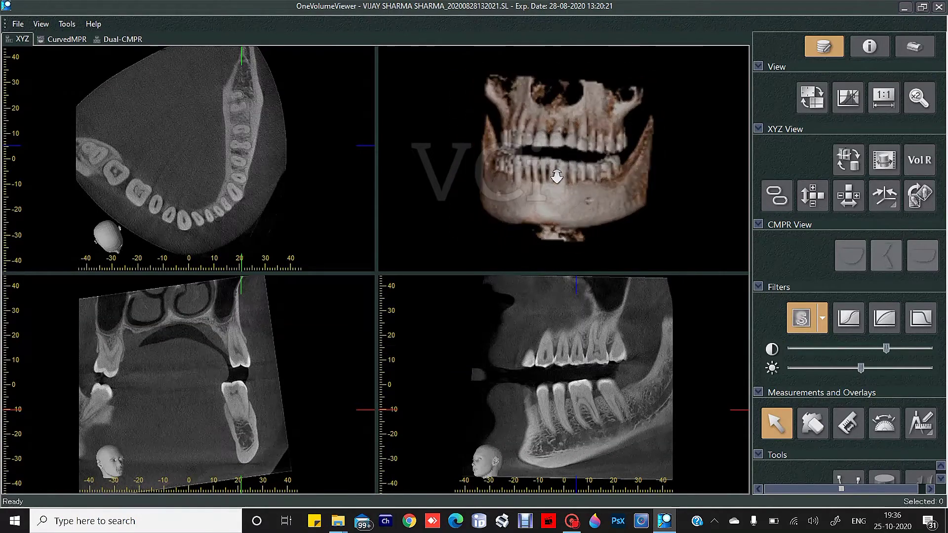
{"action": "scroll", "coordinate": [542, 167], "scroll_direction": "up", "scroll_amount": 3}
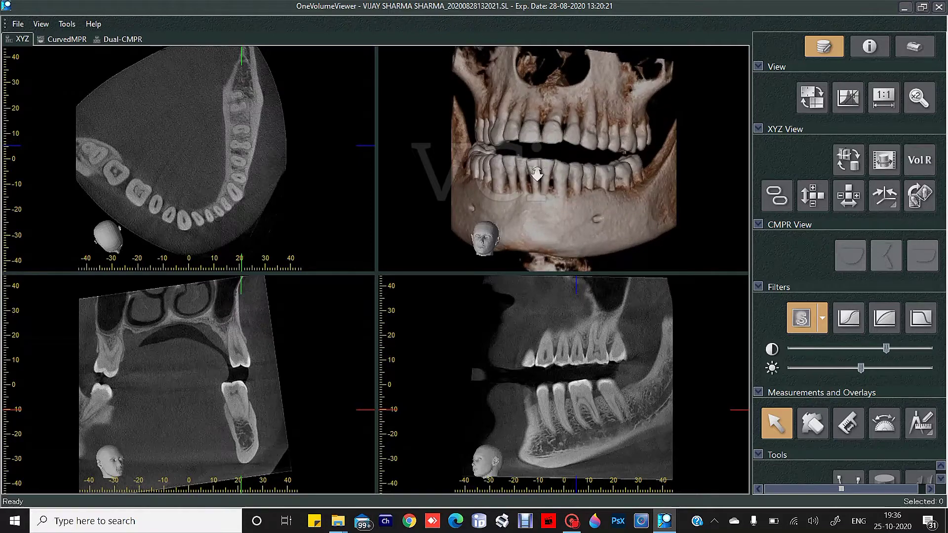
{"action": "scroll", "coordinate": [539, 173], "scroll_direction": "up", "scroll_amount": 4}
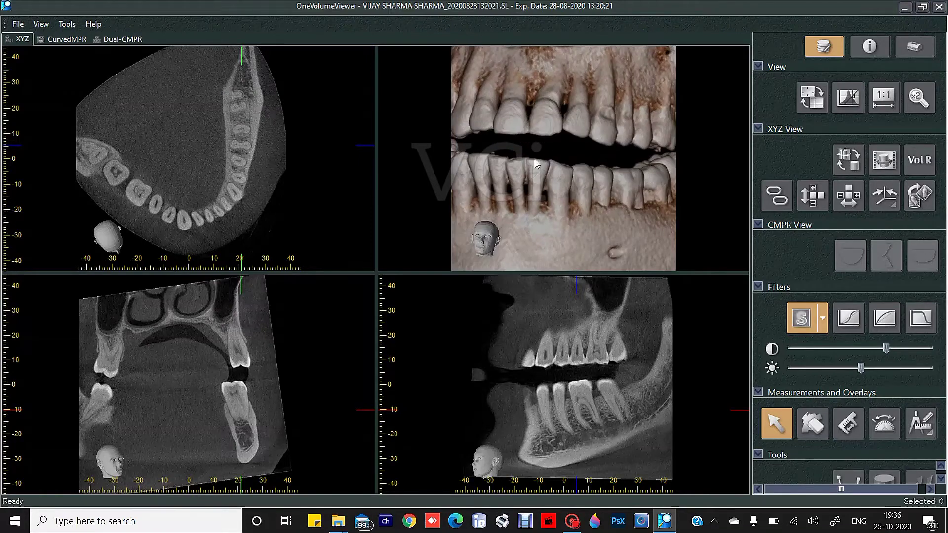
{"action": "left_click_drag", "start_coordinate": [535, 159], "coordinate": [563, 149]}
{"action": "scroll", "coordinate": [544, 191], "scroll_direction": "down", "scroll_amount": 3}
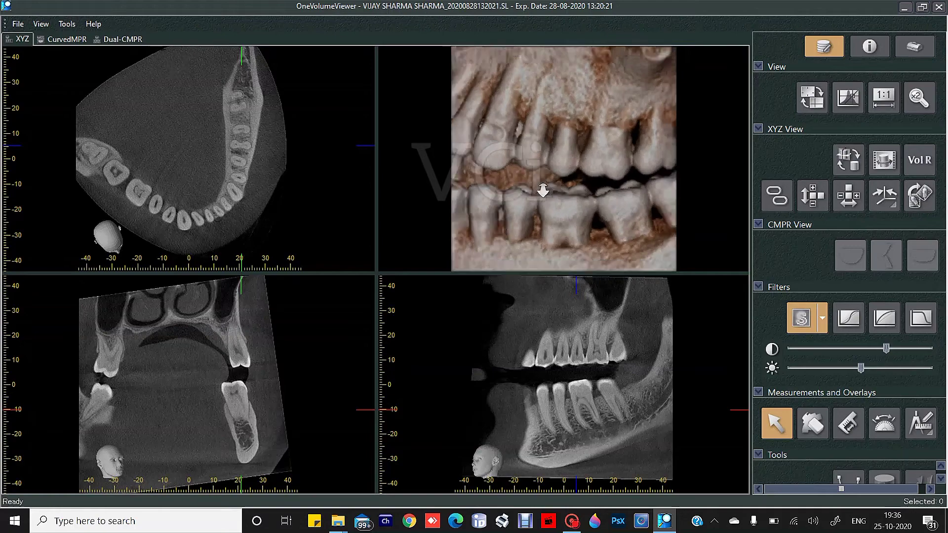
{"action": "scroll", "coordinate": [543, 191], "scroll_direction": "down", "scroll_amount": 4}
{"action": "left_click_drag", "start_coordinate": [547, 195], "coordinate": [612, 144]}
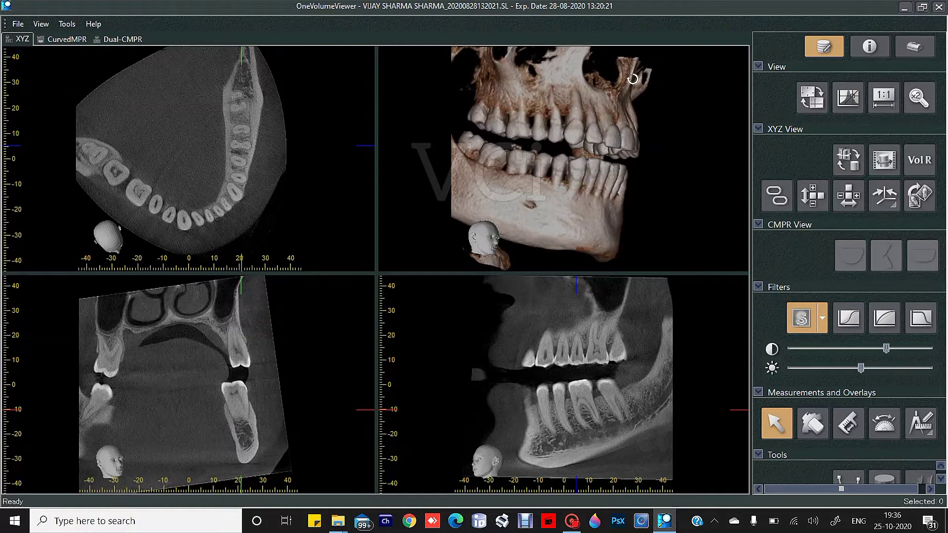
Rotate and reposition the 3D rendering to an oblique side view of the jaws and teeth.
{"action": "left_click_drag", "start_coordinate": [642, 85], "coordinate": [597, 105]}
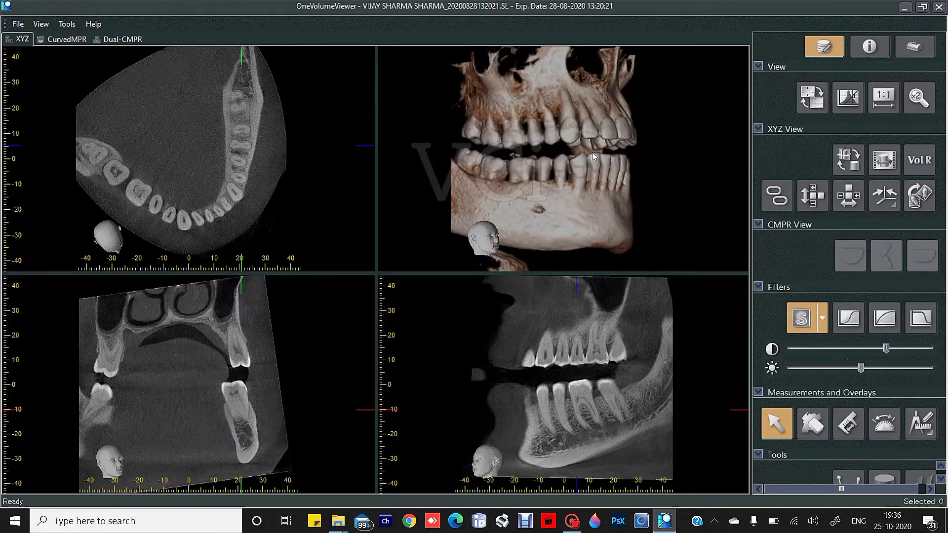
{"action": "mouse_move", "coordinate": [597, 162]}
{"action": "middle_mouse_down"}
{"action": "mouse_move", "coordinate": [519, 169]}
{"action": "mouse_move", "coordinate": [583, 171]}
{"action": "middle_mouse_up"}
{"action": "left_click_drag", "start_coordinate": [582, 171], "coordinate": [517, 74]}
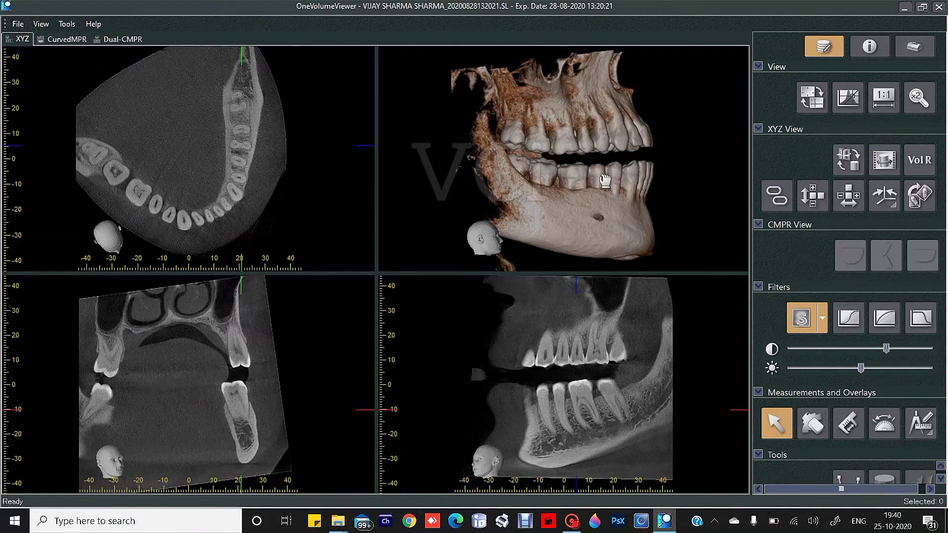
{"action": "left_click_drag", "start_coordinate": [605, 181], "coordinate": [556, 180]}
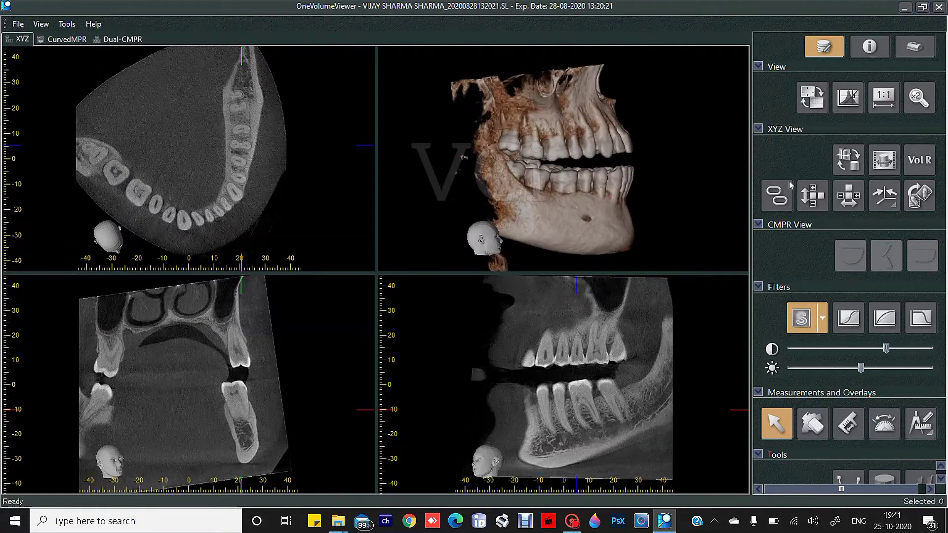
Create a Z-Rotation movie of the 3D rendering from 0 to 360 degrees and save it to the Desktop as an AVI named 1.
{"action": "left_click", "coordinate": [883, 163]}
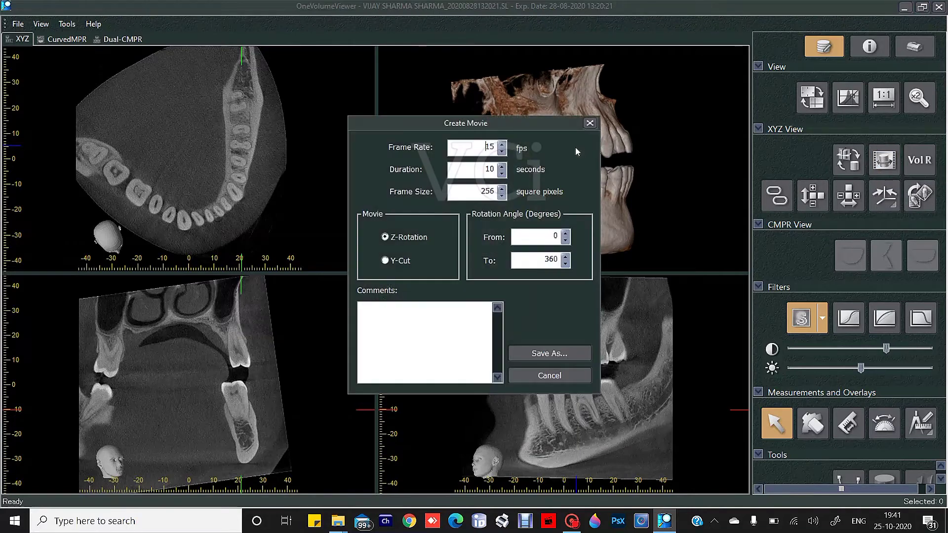
{"action": "left_click", "coordinate": [503, 167]}
{"action": "left_click", "coordinate": [386, 261]}
{"action": "left_click", "coordinate": [385, 237]}
{"action": "left_click", "coordinate": [549, 353]}
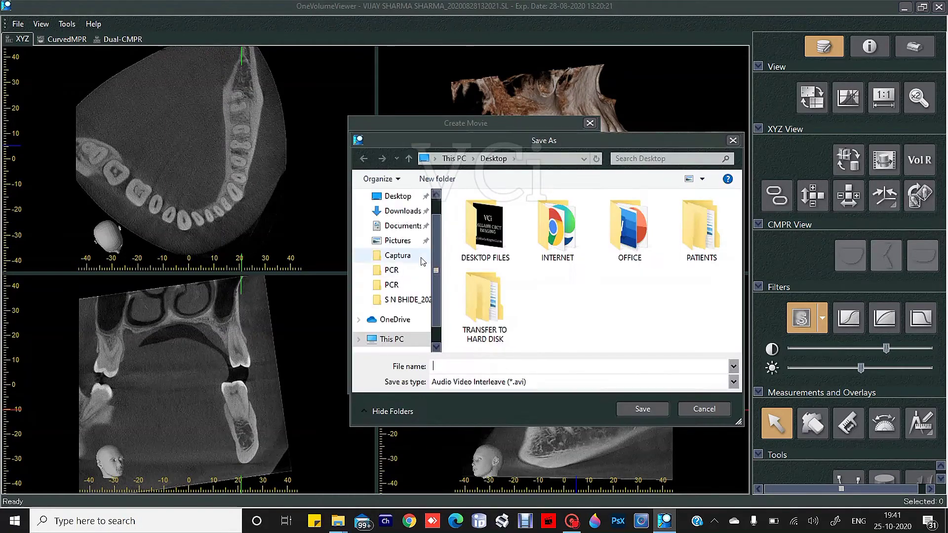
{"action": "left_click", "coordinate": [396, 196]}
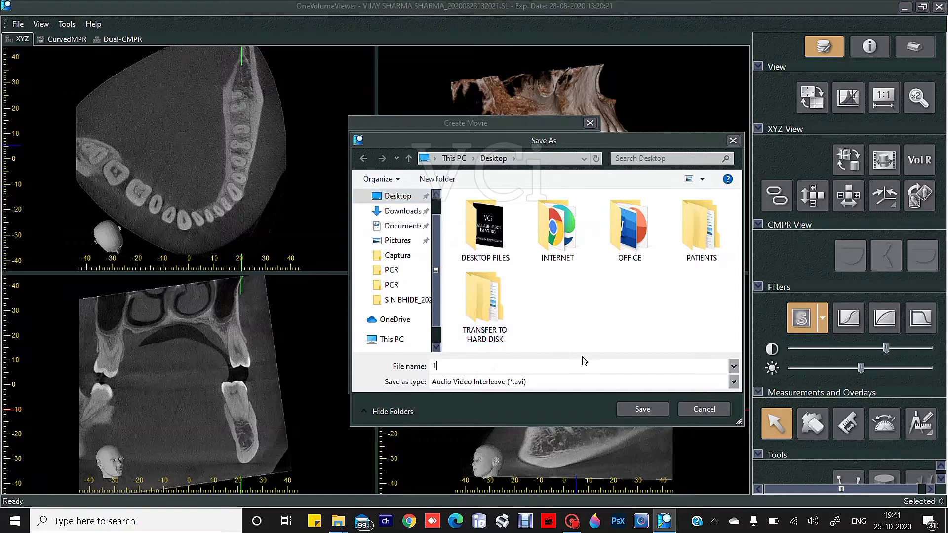
{"action": "left_click", "coordinate": [642, 410]}
{"action": "left_click", "coordinate": [543, 349]}
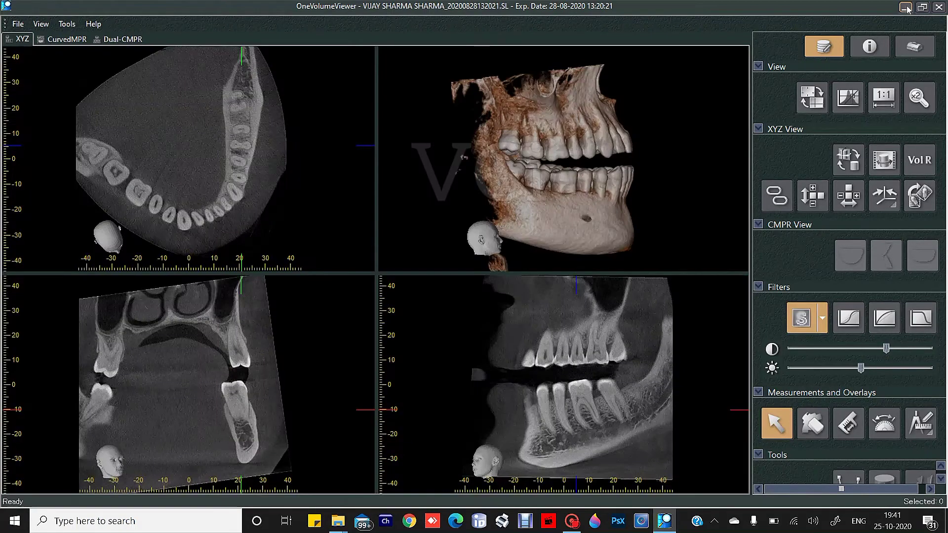
Play the saved movie 1 from the desktop, and return to OneVolumeViewer.
{"action": "left_click", "coordinate": [906, 7]}
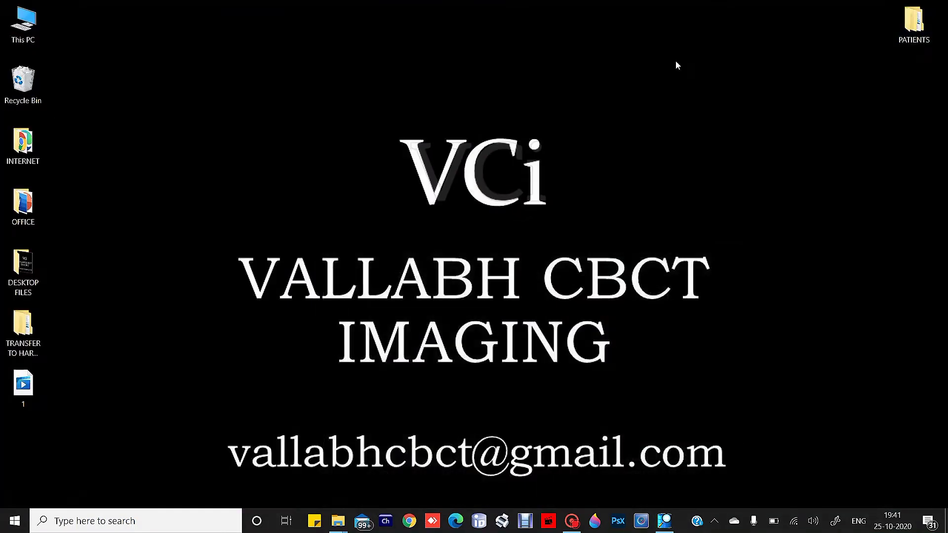
{"action": "double_click", "coordinate": [23, 383]}
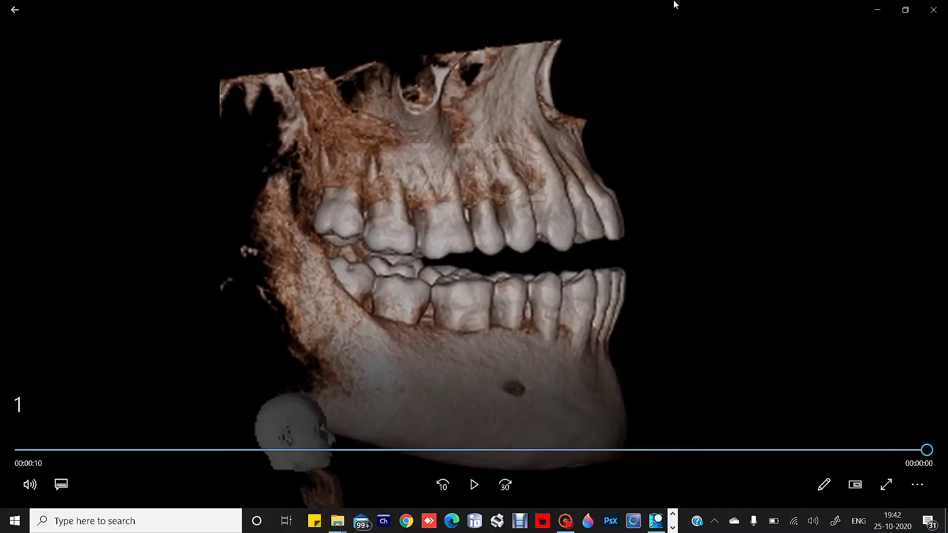
{"action": "left_click", "coordinate": [879, 10]}
{"action": "left_click", "coordinate": [655, 522]}
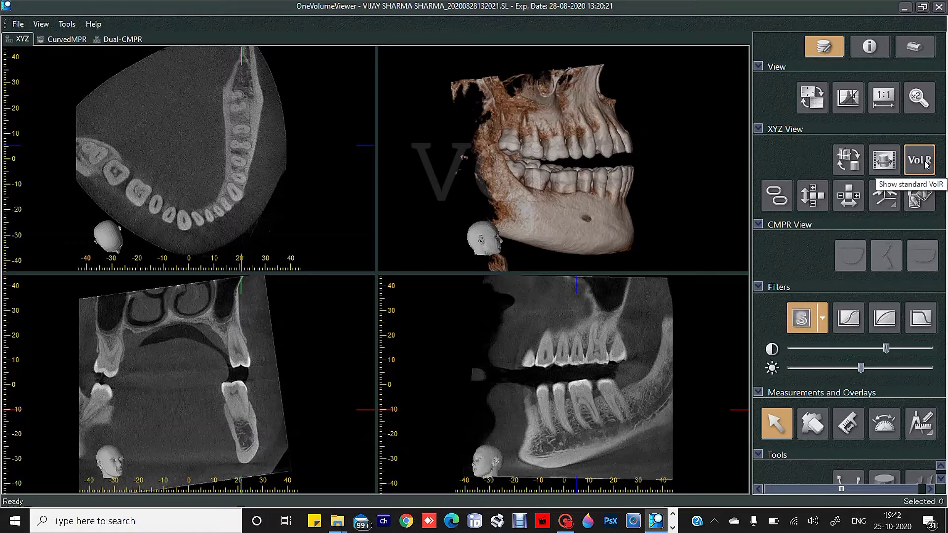
Switch the 3D view to Maximum Intensity Projection, set its grayscale window to about WL 1586 and WW 3145, and rotate the image.
{"action": "left_click", "coordinate": [924, 160]}
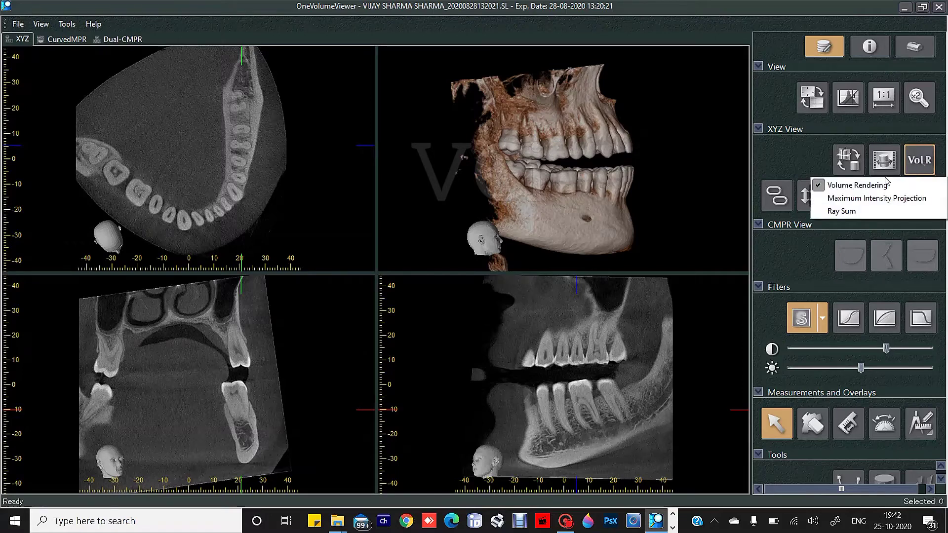
{"action": "left_click", "coordinate": [901, 200]}
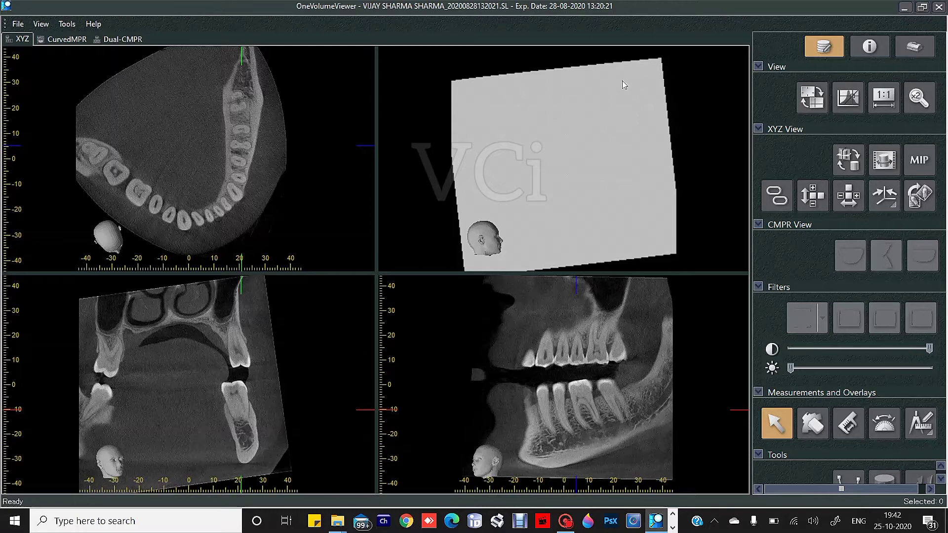
{"action": "left_click", "coordinate": [848, 97]}
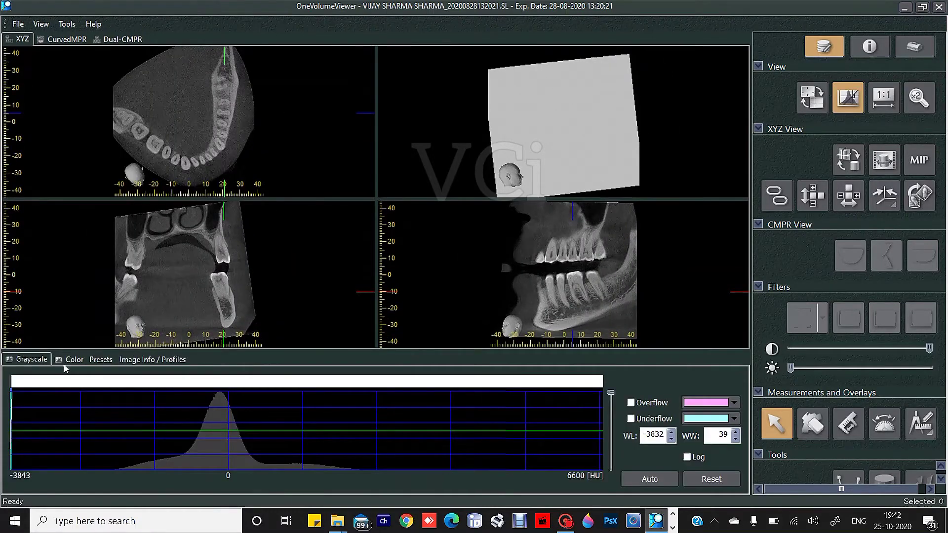
{"action": "mouse_move", "coordinate": [11, 429]}
{"action": "left_mouse_down"}
{"action": "mouse_move", "coordinate": [172, 444]}
{"action": "mouse_move", "coordinate": [200, 435]}
{"action": "mouse_move", "coordinate": [223, 398]}
{"action": "mouse_move", "coordinate": [247, 393]}
{"action": "mouse_move", "coordinate": [217, 447]}
{"action": "mouse_move", "coordinate": [229, 447]}
{"action": "left_mouse_up"}
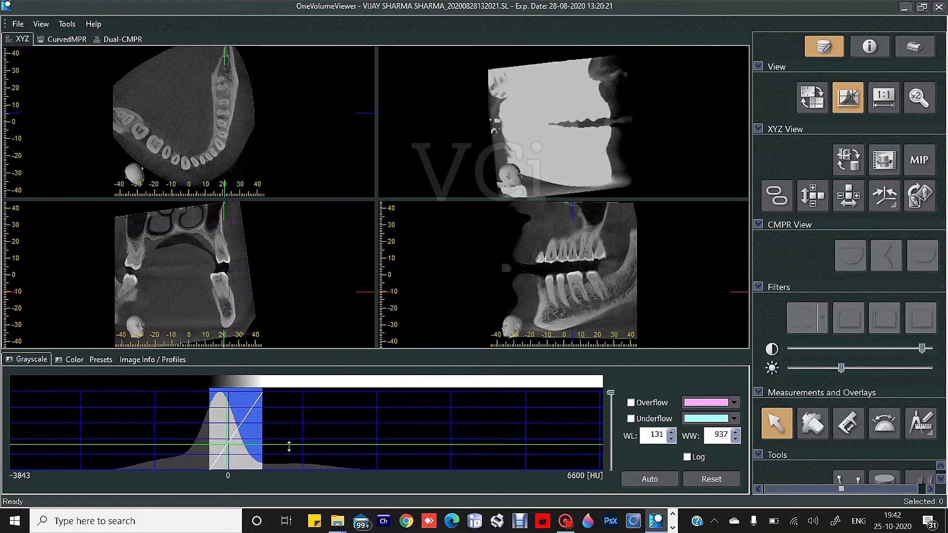
{"action": "left_click_drag", "start_coordinate": [289, 446], "coordinate": [282, 461]}
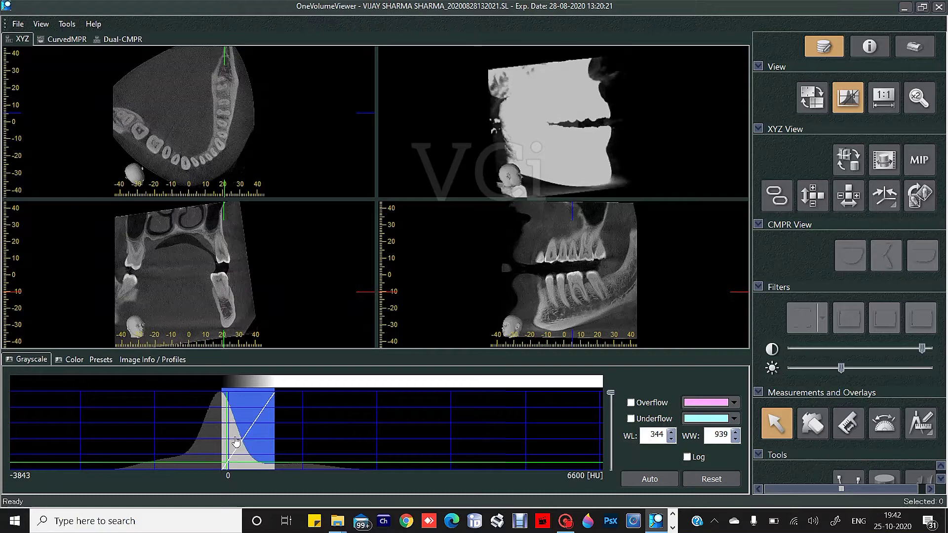
{"action": "left_click_drag", "start_coordinate": [227, 434], "coordinate": [226, 434]}
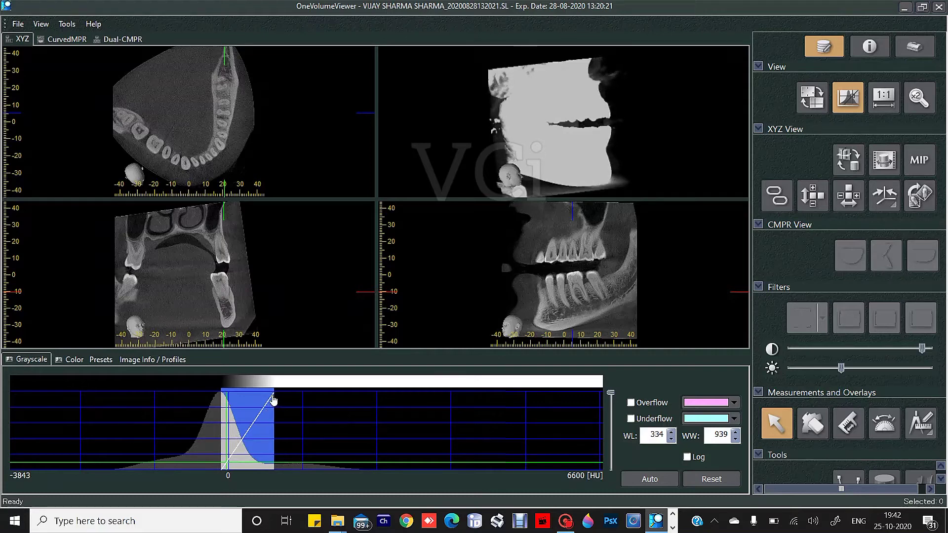
{"action": "left_click_drag", "start_coordinate": [274, 400], "coordinate": [293, 416]}
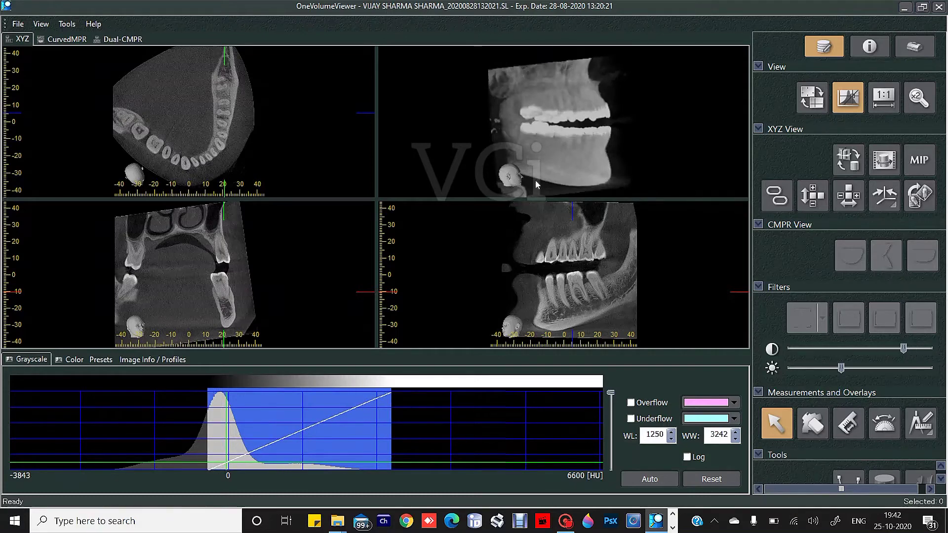
{"action": "left_click_drag", "start_coordinate": [536, 180], "coordinate": [550, 113]}
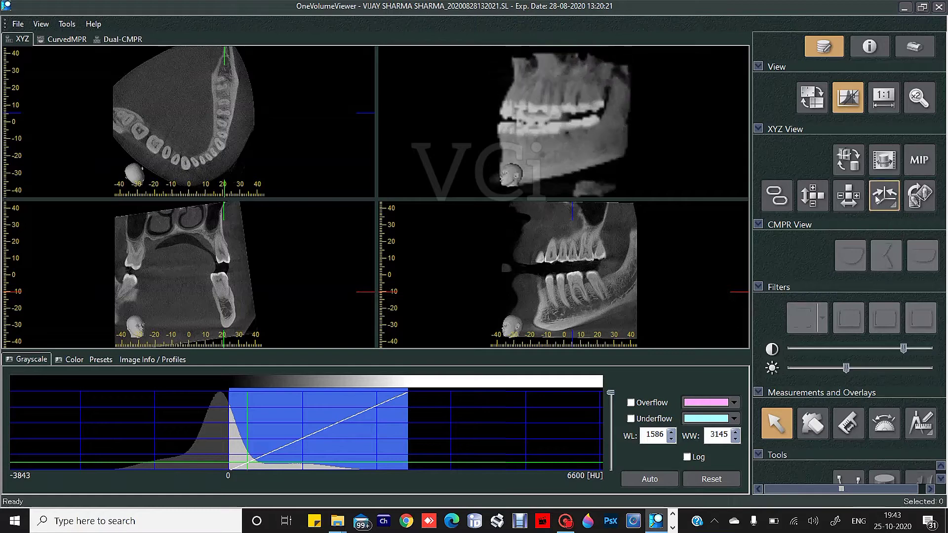
Switch the 3D view to Ray Sum and set its grayscale window to about WL 910 and WW 3042.
{"action": "left_click", "coordinate": [920, 166]}
{"action": "left_click", "coordinate": [915, 210]}
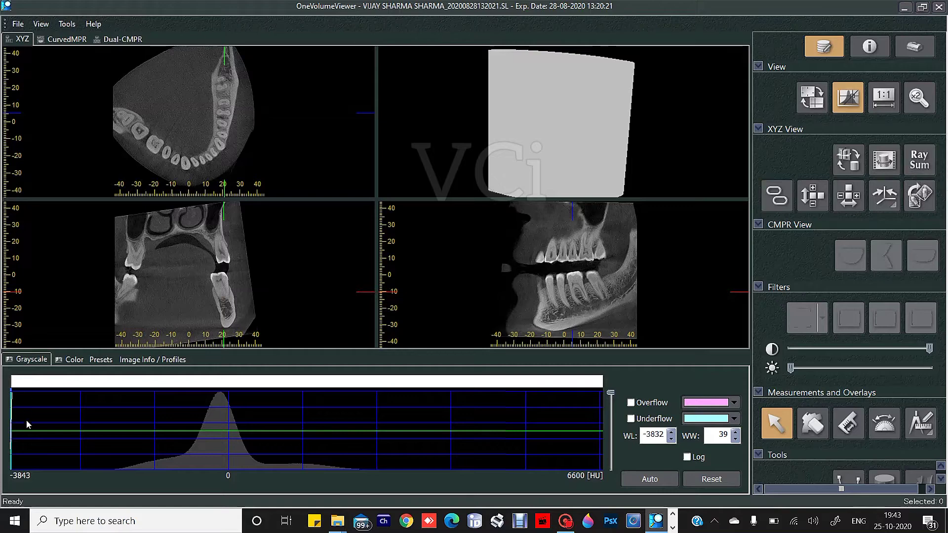
{"action": "left_click_drag", "start_coordinate": [15, 431], "coordinate": [282, 456]}
{"action": "left_click_drag", "start_coordinate": [213, 426], "coordinate": [221, 416]}
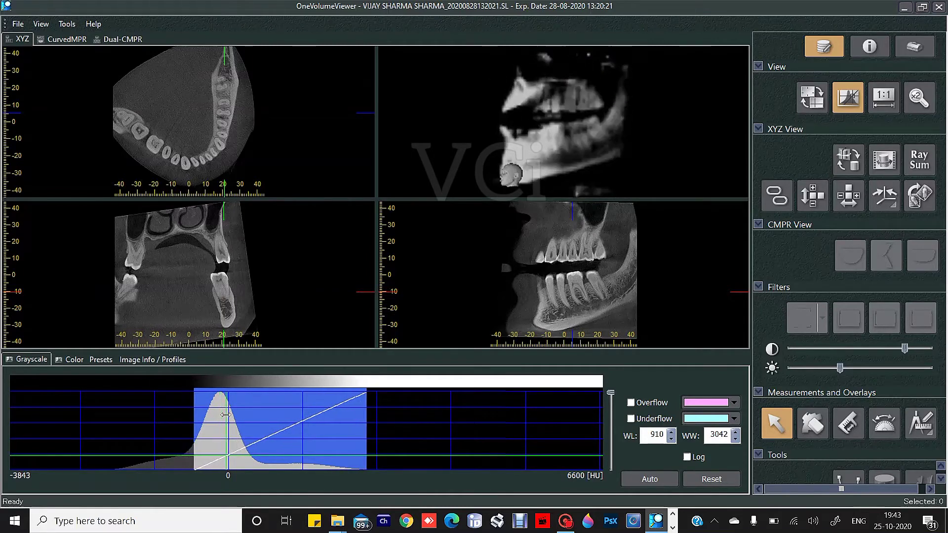
Show the color histogram settings and return the 3D view to Volume Rendering.
{"action": "left_click", "coordinate": [79, 360]}
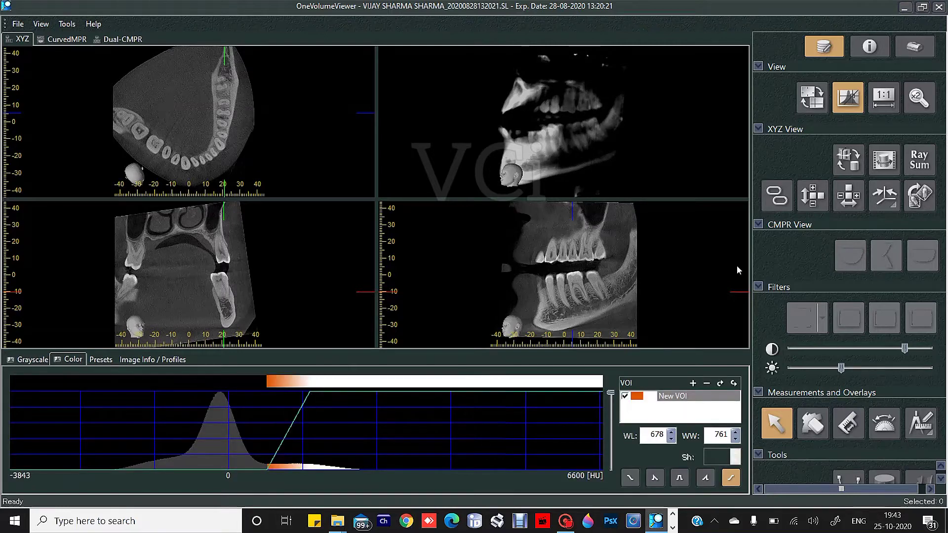
{"action": "left_click", "coordinate": [919, 161]}
{"action": "left_click", "coordinate": [888, 187]}
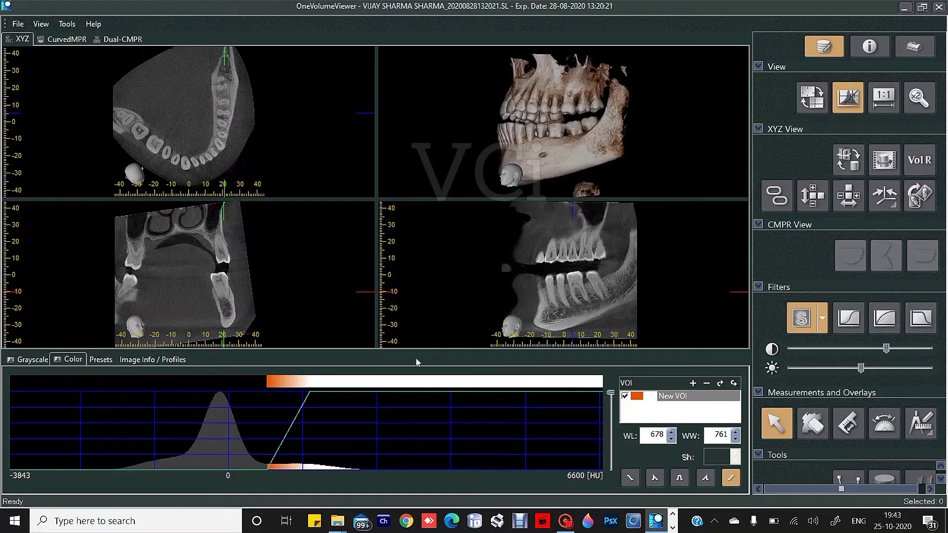
Adjust the New VOI color curve of the volume rendering to about WL 1155 and WW 469.
{"action": "left_click_drag", "start_coordinate": [308, 399], "coordinate": [273, 398]}
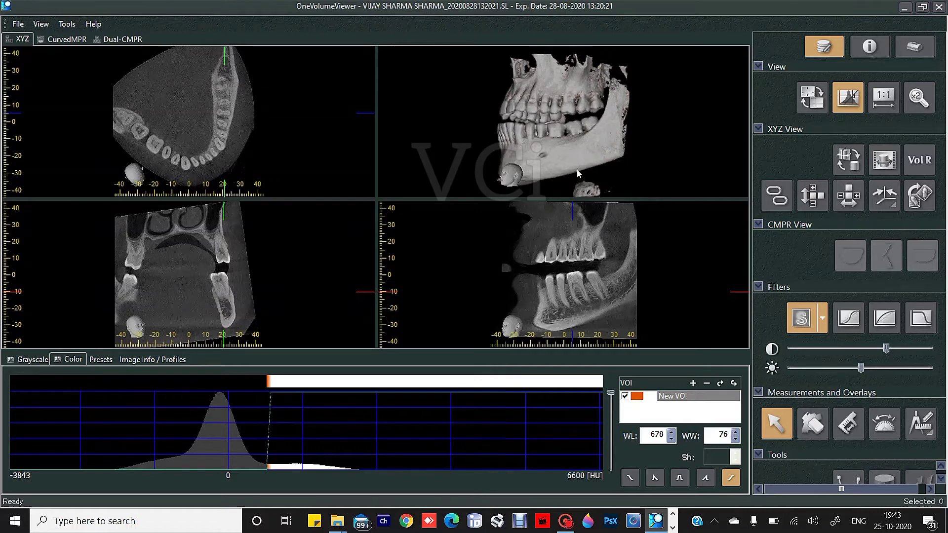
{"action": "right_click_drag", "start_coordinate": [561, 111], "coordinate": [562, 78]}
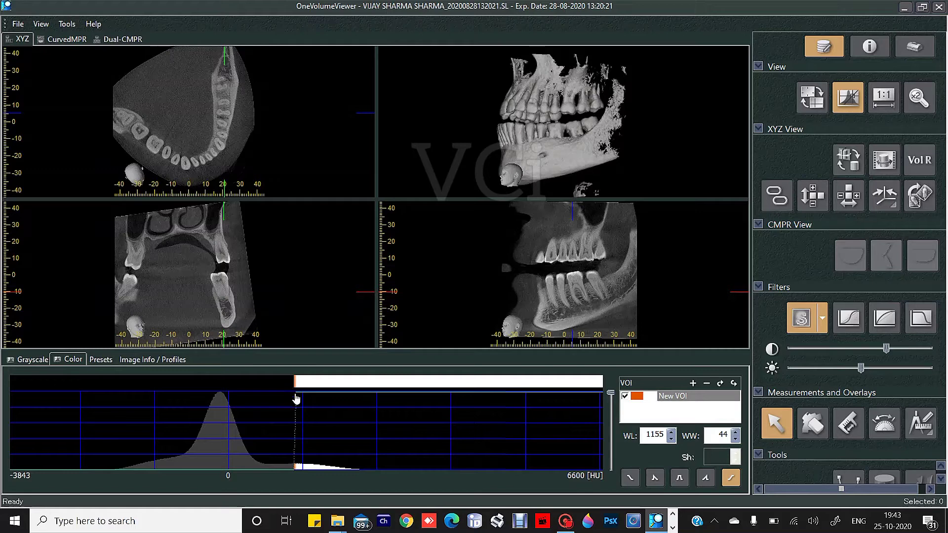
{"action": "left_click_drag", "start_coordinate": [297, 399], "coordinate": [324, 402]}
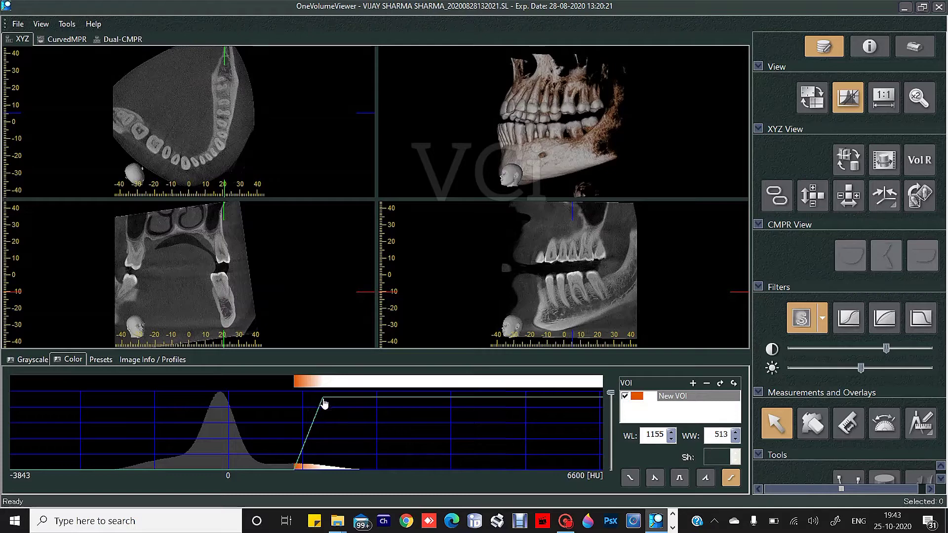
{"action": "left_click_drag", "start_coordinate": [323, 401], "coordinate": [320, 395]}
Synchronize the slices to a side view of the volume rendering, rotate it to a near-front view, and release the synchronization.
{"action": "left_click_drag", "start_coordinate": [562, 165], "coordinate": [568, 67]}
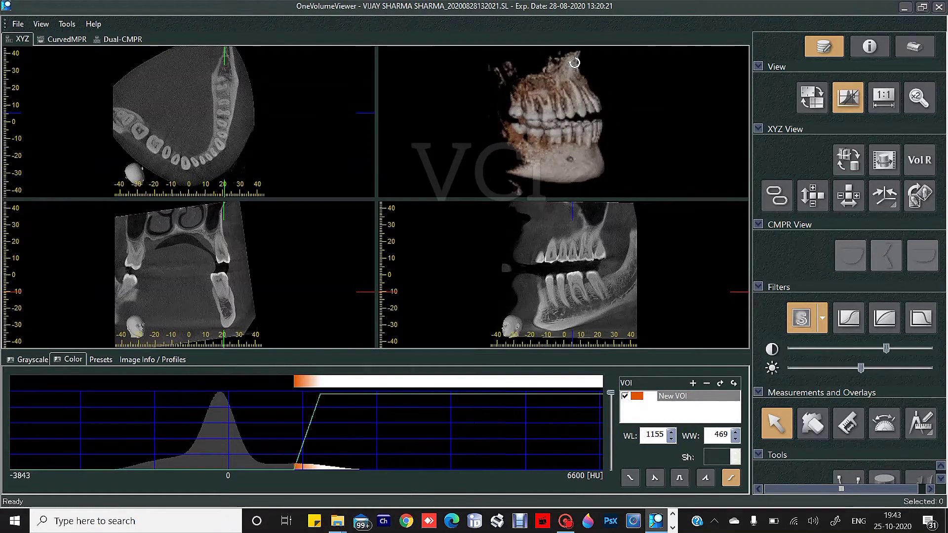
{"action": "left_click", "coordinate": [781, 199]}
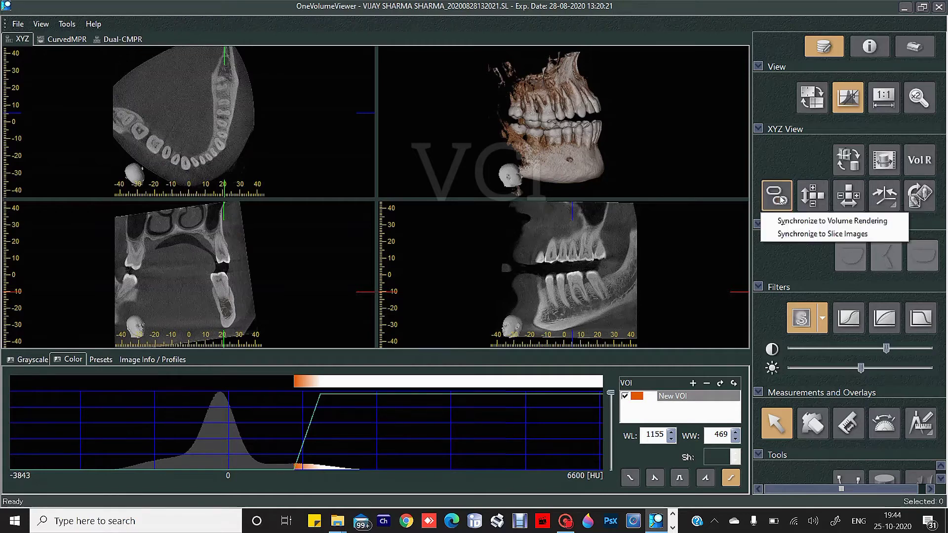
{"action": "left_click", "coordinate": [795, 222]}
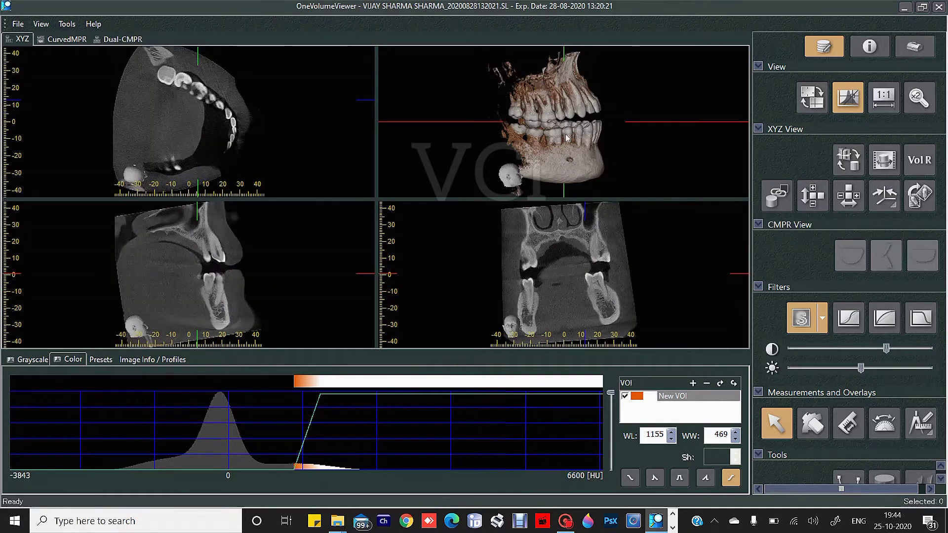
{"action": "left_click_drag", "start_coordinate": [566, 136], "coordinate": [569, 134]}
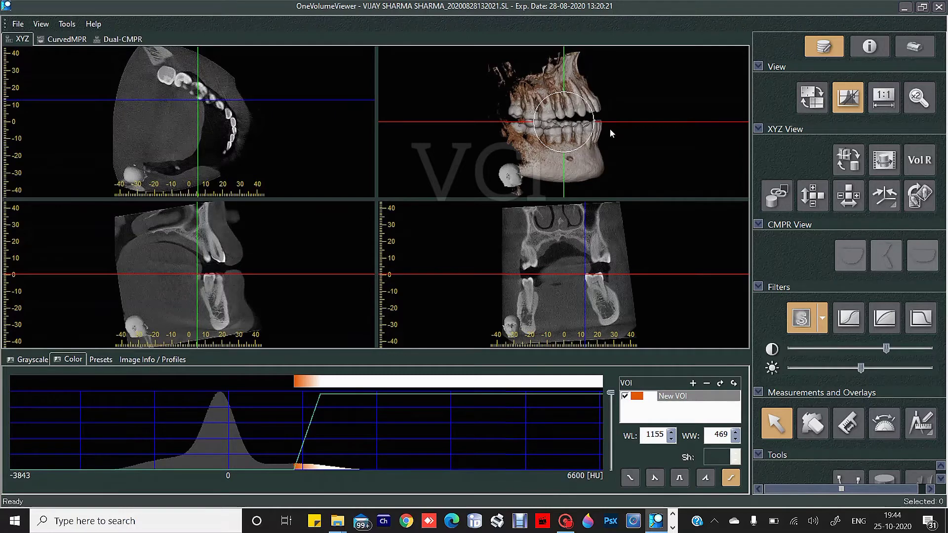
{"action": "left_click_drag", "start_coordinate": [582, 124], "coordinate": [600, 114]}
{"action": "left_click", "coordinate": [777, 195]}
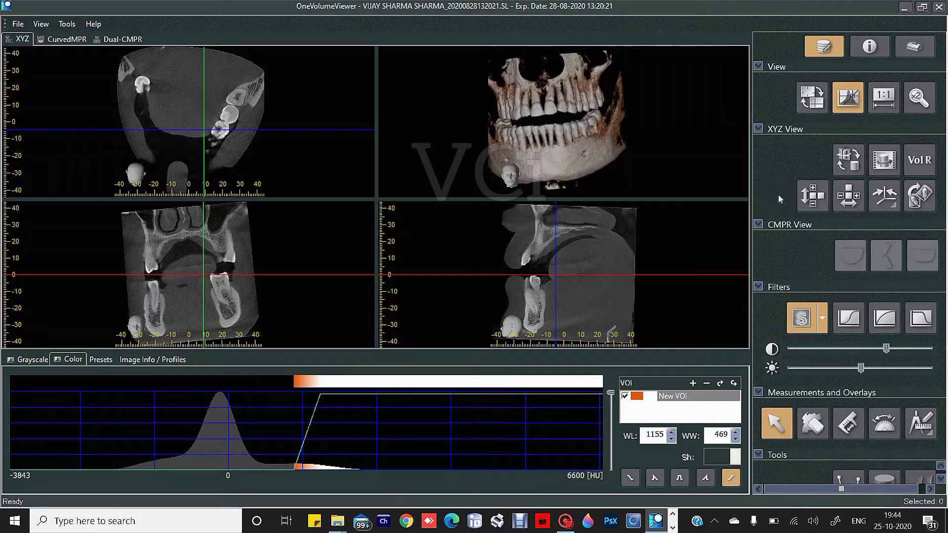
{"action": "left_click", "coordinate": [773, 197]}
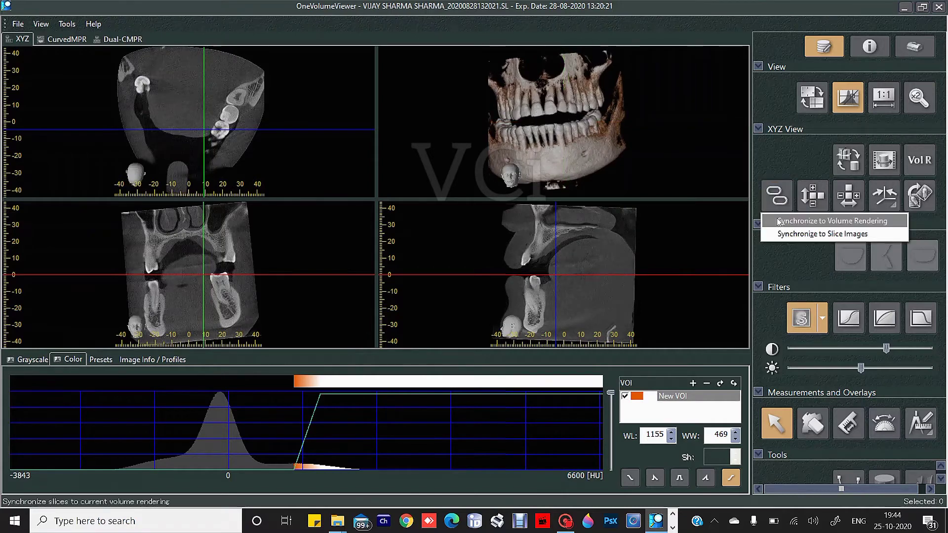
{"action": "left_click", "coordinate": [780, 221]}
{"action": "left_click", "coordinate": [779, 201]}
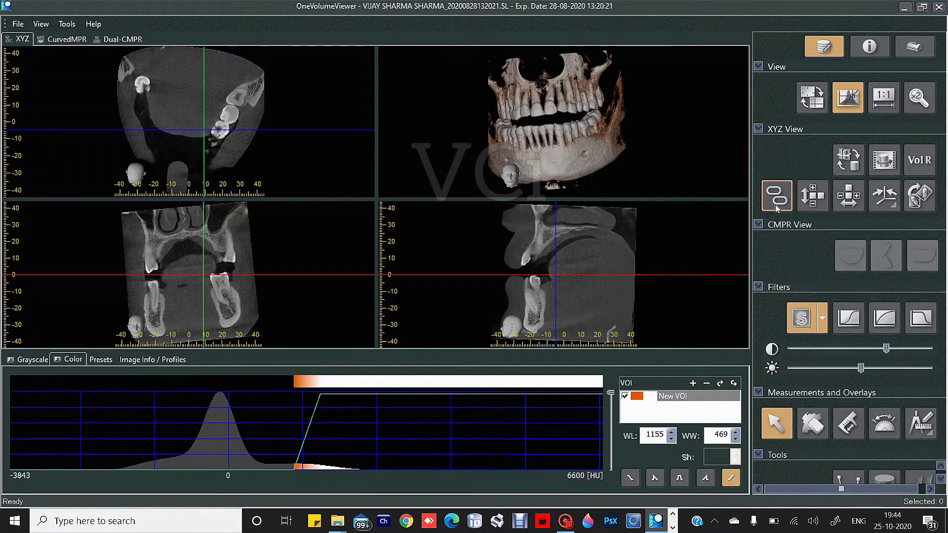
Link the slices to the near-front volume rendering, and move the reference lines to the lower molar region on the patient's left side.
{"action": "left_click", "coordinate": [777, 204]}
{"action": "left_click", "coordinate": [786, 222]}
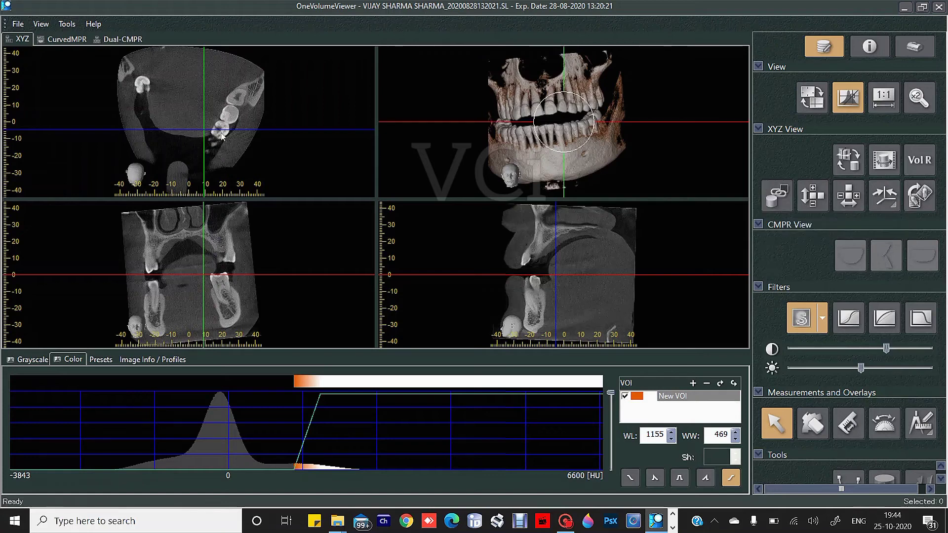
{"action": "left_click_drag", "start_coordinate": [205, 134], "coordinate": [234, 125]}
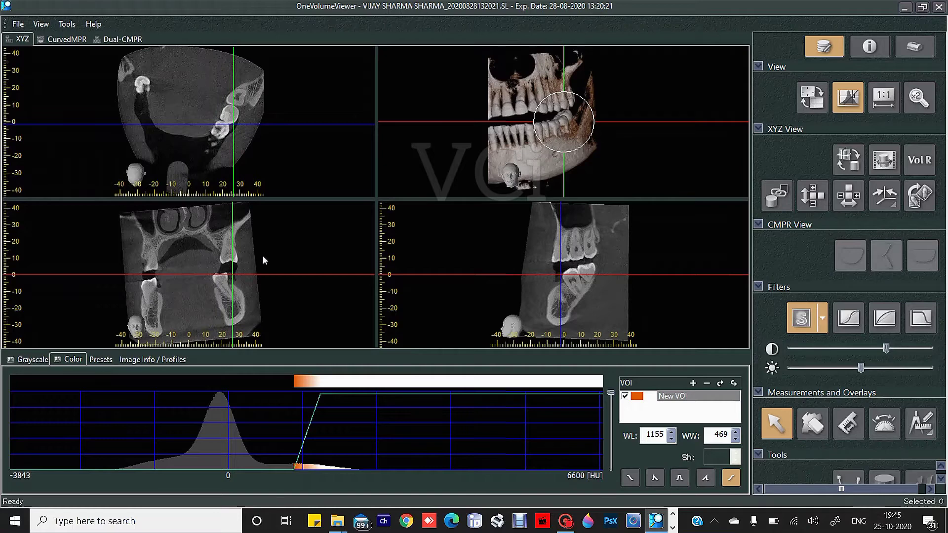
{"action": "left_click_drag", "start_coordinate": [271, 273], "coordinate": [270, 286]}
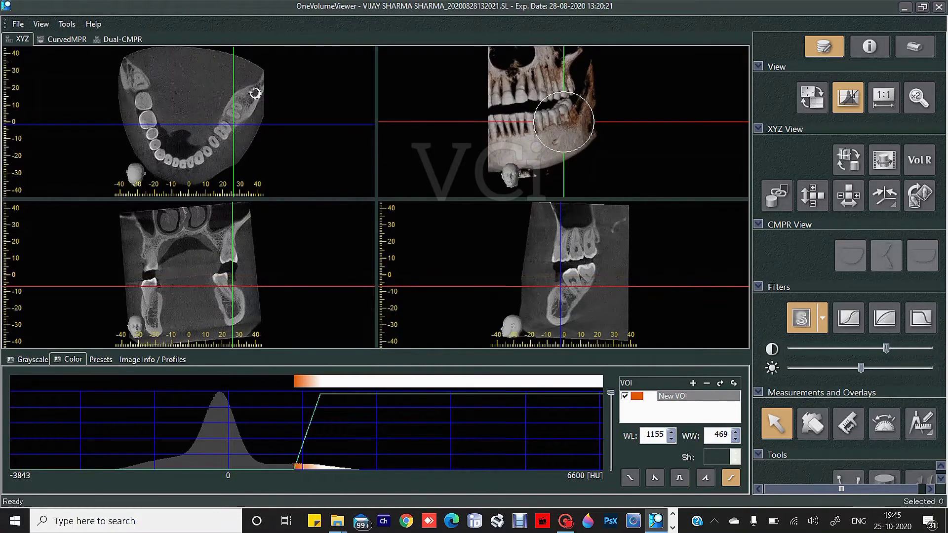
Rotate the linked axial slice and move the reference lines to the lower front teeth.
{"action": "left_click_drag", "start_coordinate": [248, 58], "coordinate": [245, 56]}
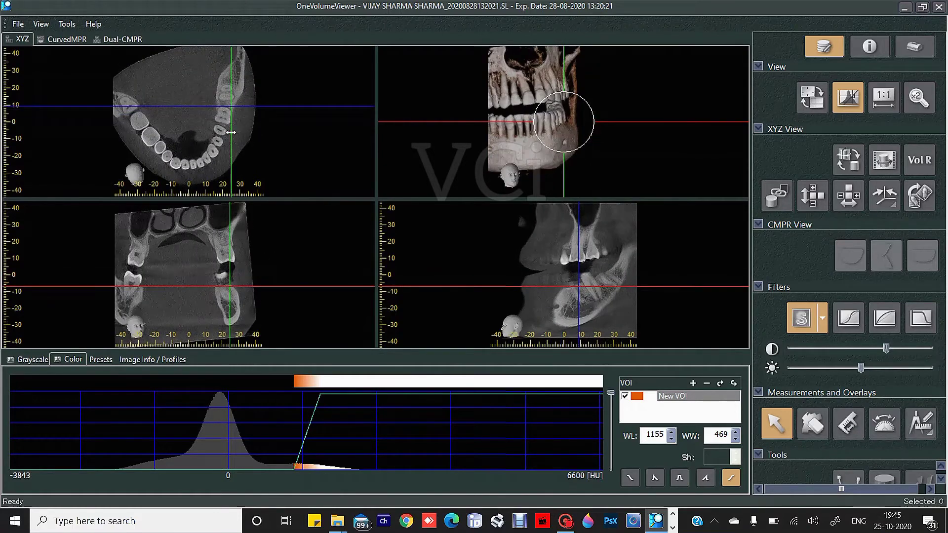
{"action": "left_click_drag", "start_coordinate": [231, 132], "coordinate": [191, 165]}
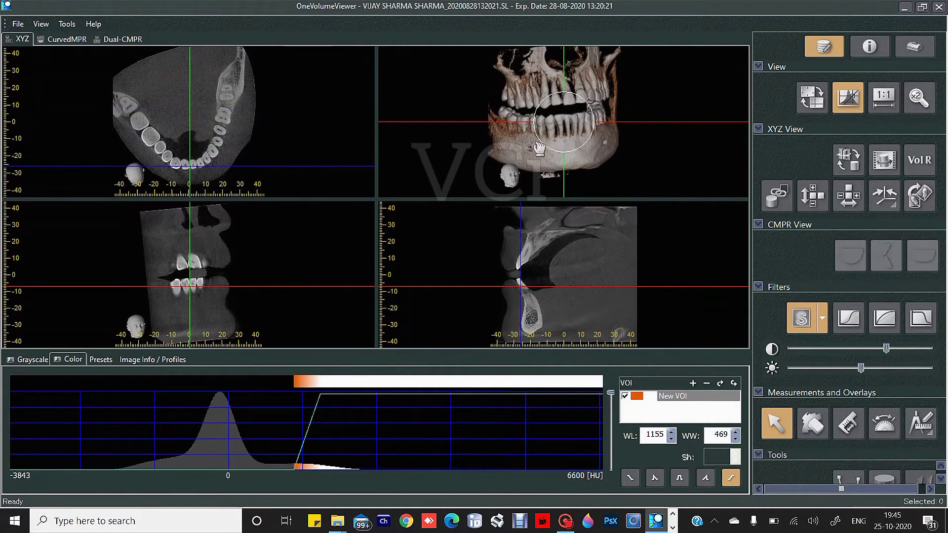
Rotate the linked volume rendering to a view of the patient's right side, and release the slice synchronization.
{"action": "mouse_move", "coordinate": [540, 148]}
{"action": "left_mouse_down"}
{"action": "mouse_move", "coordinate": [612, 137]}
{"action": "mouse_move", "coordinate": [552, 147]}
{"action": "left_mouse_up"}
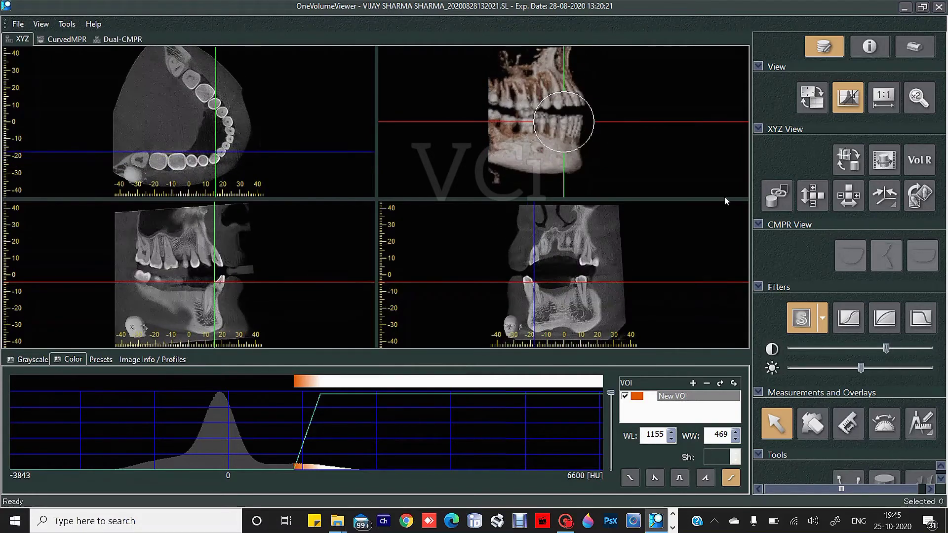
{"action": "left_click", "coordinate": [780, 197]}
{"action": "left_click", "coordinate": [790, 220]}
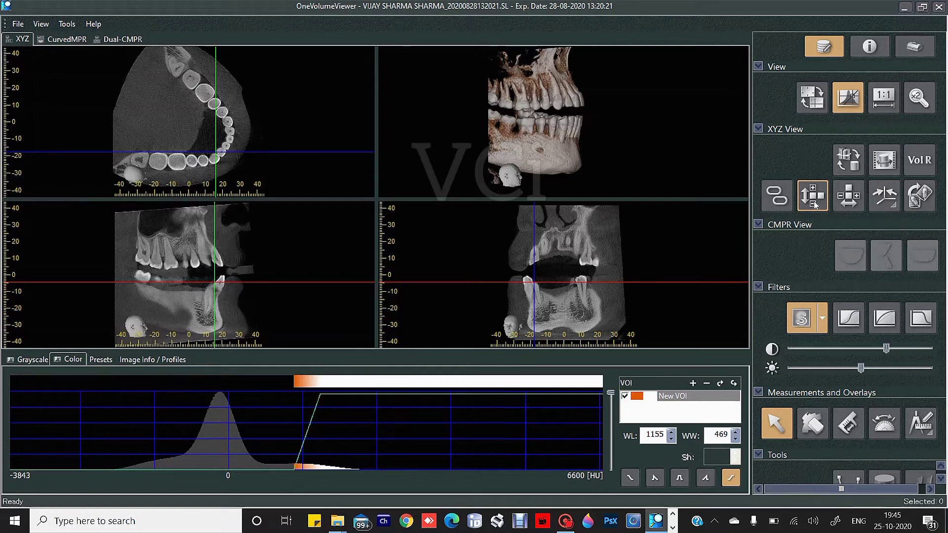
Swap the XYZ view panes vertically and horizontally, and restore the original pane arrangement.
{"action": "left_click", "coordinate": [814, 204]}
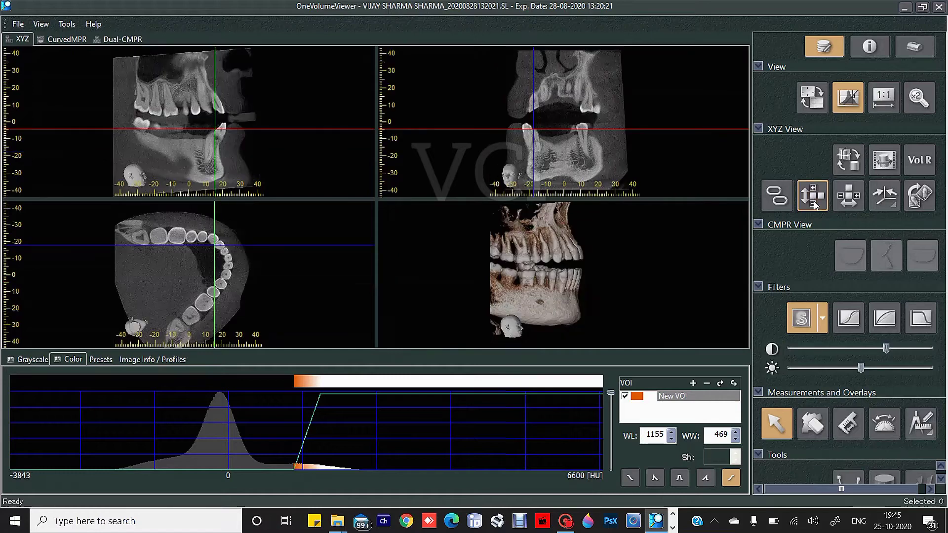
{"action": "left_click", "coordinate": [846, 207]}
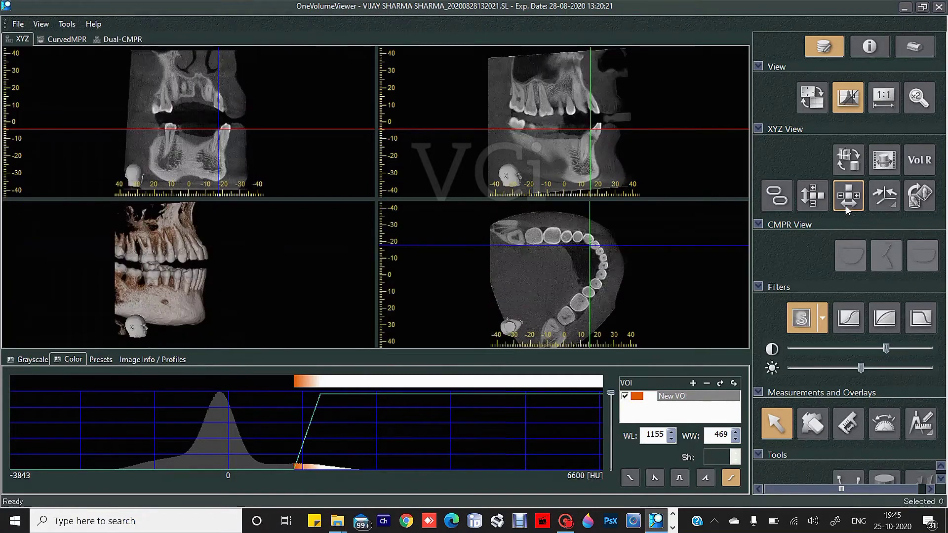
{"action": "left_click", "coordinate": [824, 205]}
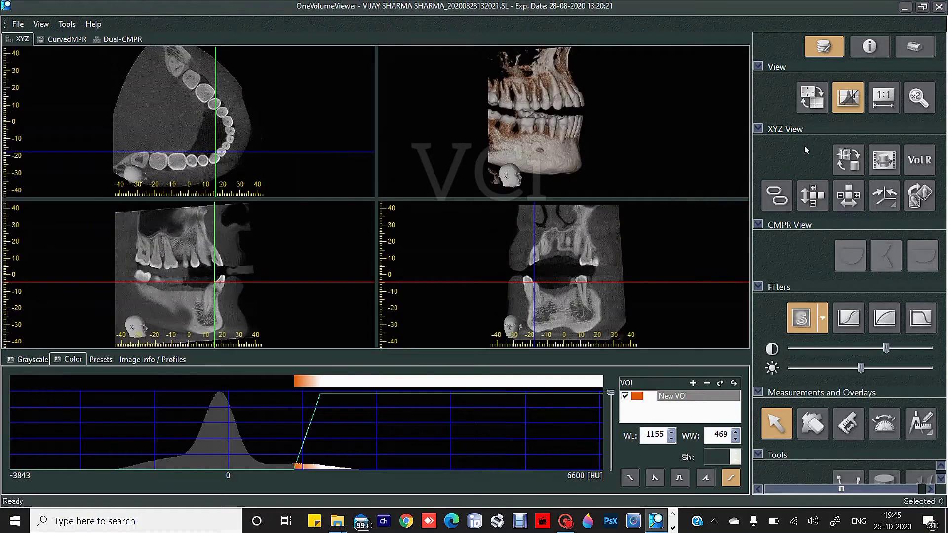
Hide the histogram area to enlarge the views, and show the available orientation presets.
{"action": "left_click", "coordinate": [860, 106]}
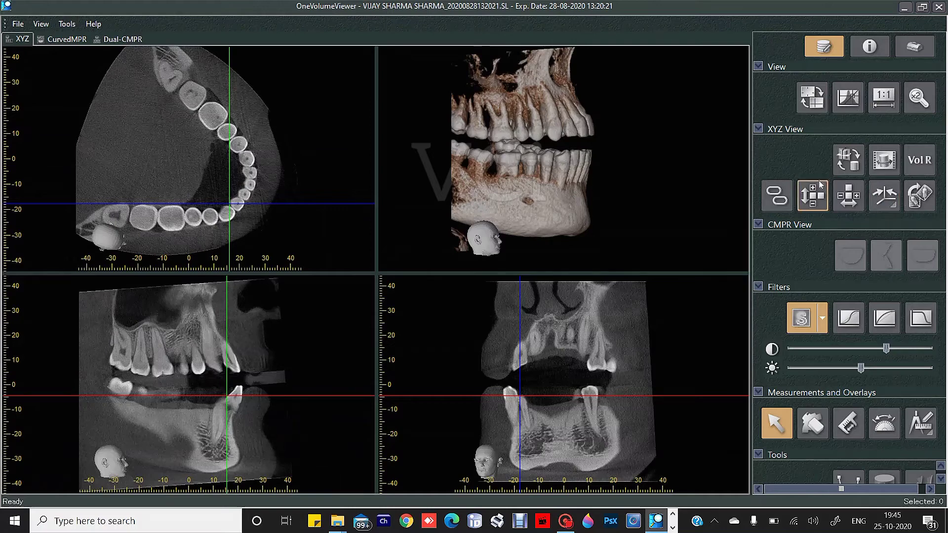
{"action": "left_click", "coordinate": [880, 204]}
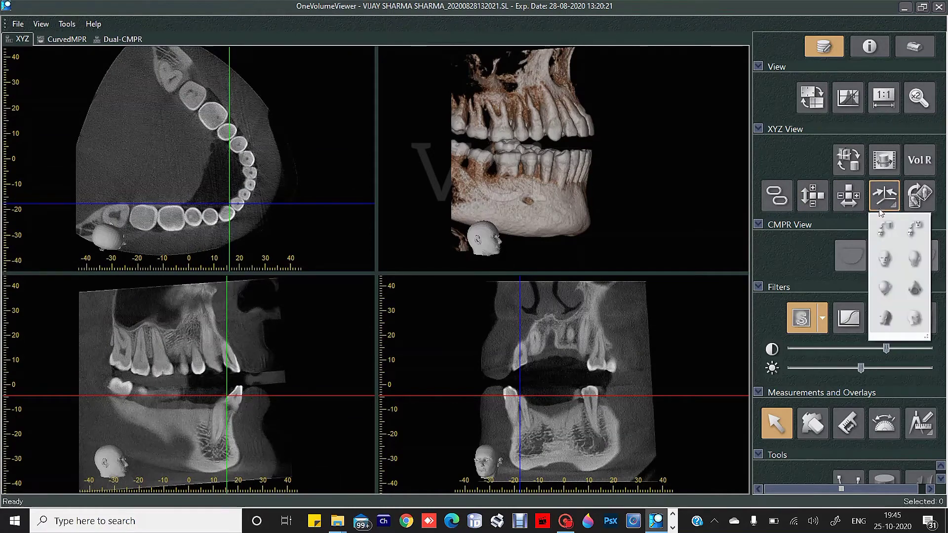
{"action": "left_click", "coordinate": [117, 245]}
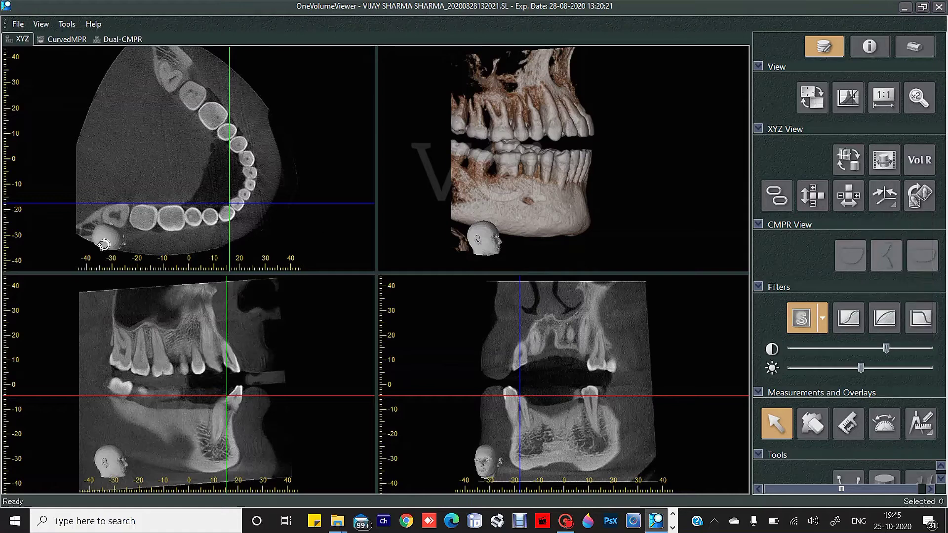
Set the orientation indicator position to Bottom Right for all views, and tilt the volume rendering slightly.
{"action": "right_click", "coordinate": [153, 161]}
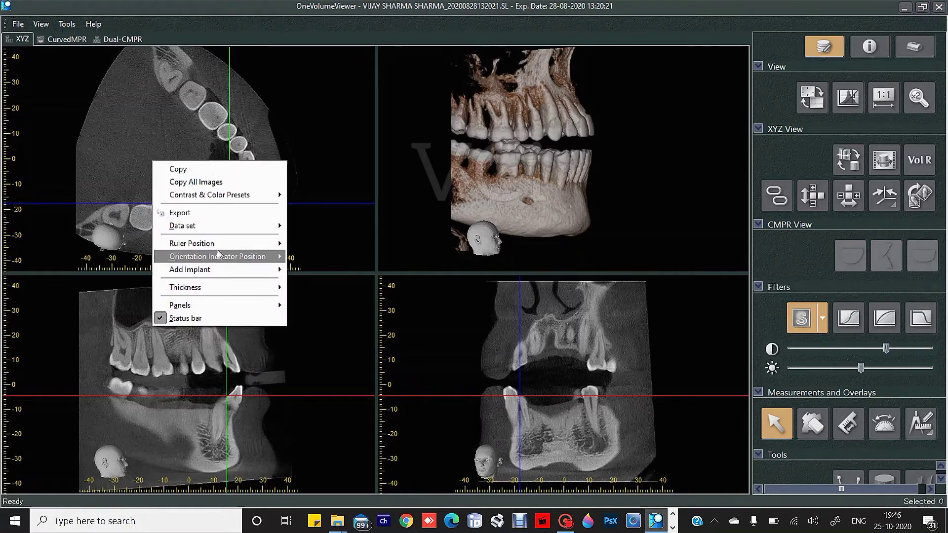
{"action": "mouse_move", "coordinate": [232, 261]}
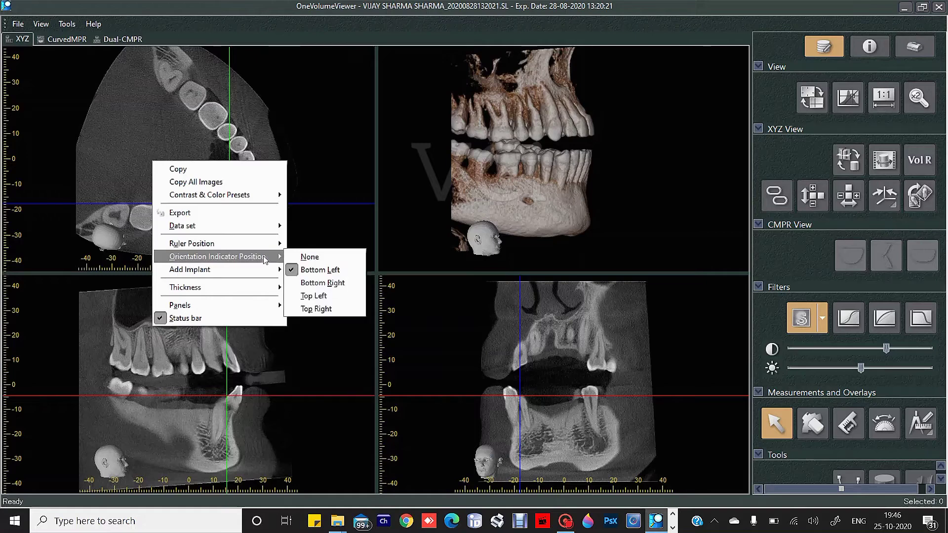
{"action": "left_click", "coordinate": [323, 283]}
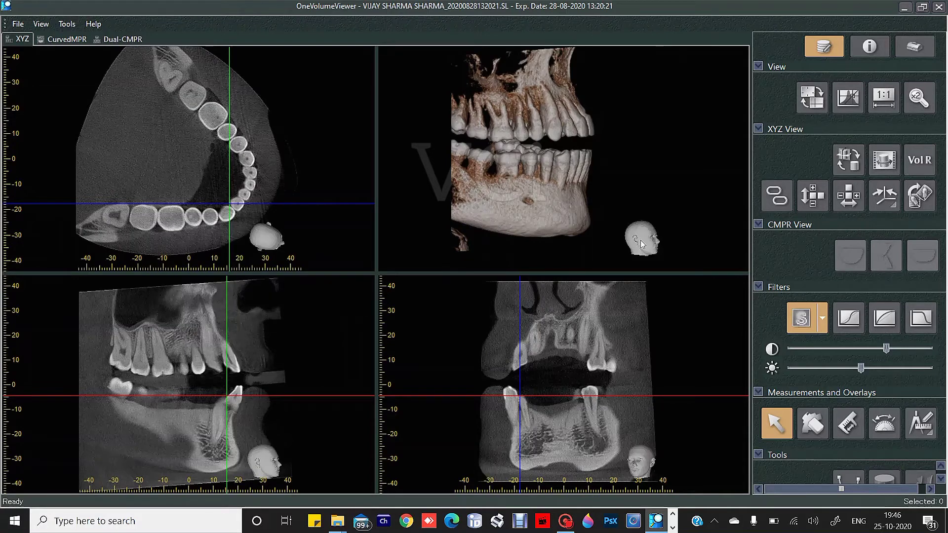
{"action": "left_click_drag", "start_coordinate": [537, 171], "coordinate": [557, 203]}
{"action": "right_click", "coordinate": [563, 216]}
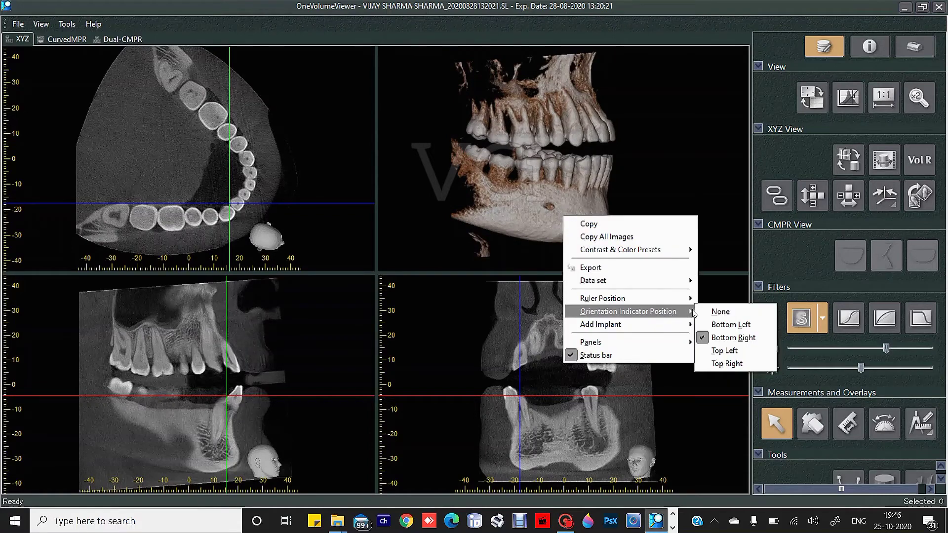
{"action": "left_click", "coordinate": [604, 204]}
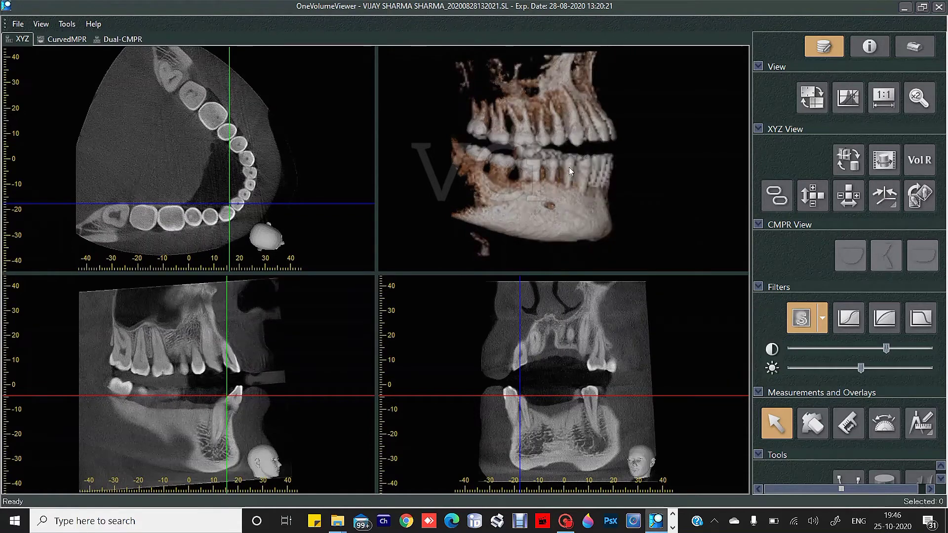
Apply the front orientation preset, and move the coronal slice's reference lines to the midline at the lower incisor roots.
{"action": "left_click", "coordinate": [897, 203]}
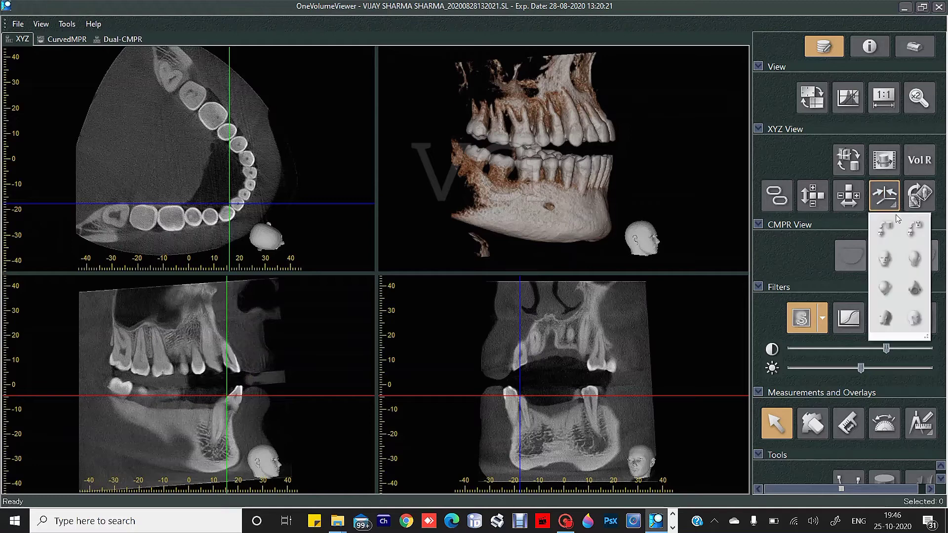
{"action": "left_click", "coordinate": [892, 260]}
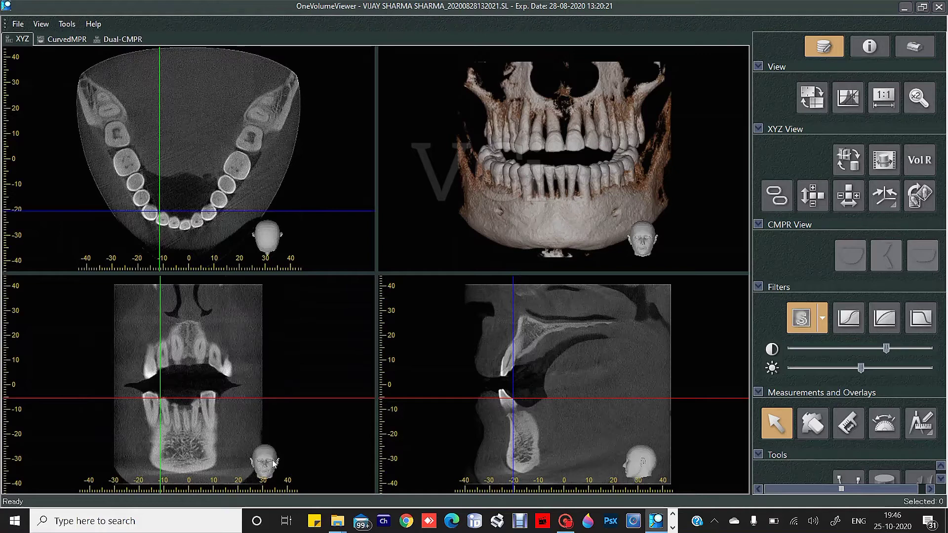
{"action": "left_click_drag", "start_coordinate": [170, 397], "coordinate": [184, 417]}
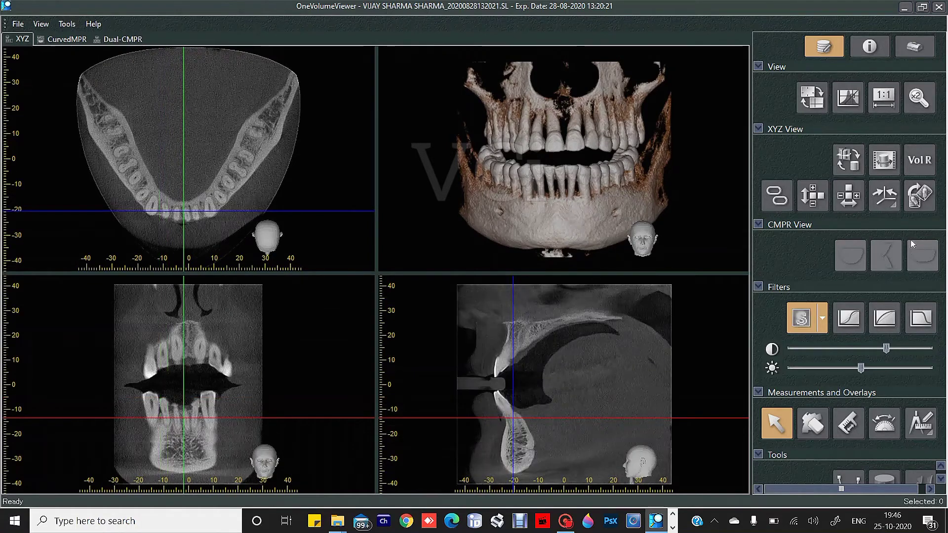
Apply the top orientation preset, rotate the coronal slice upright, and lower its horizontal reference line below the incisor roots.
{"action": "left_click", "coordinate": [887, 209]}
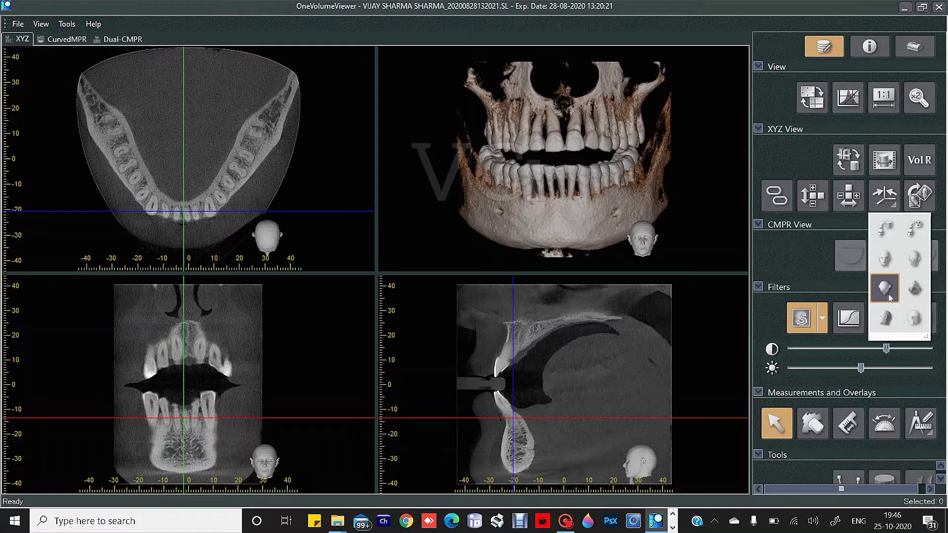
{"action": "left_click", "coordinate": [888, 294]}
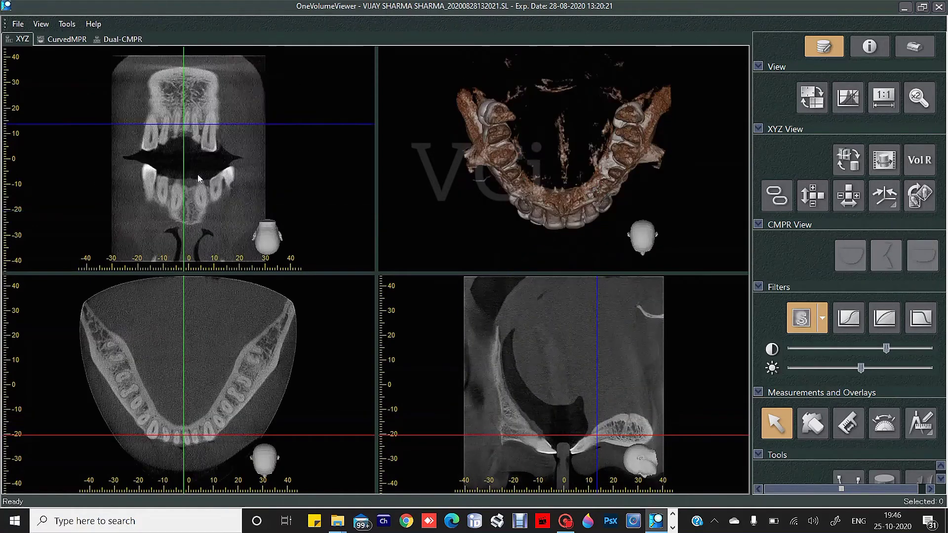
{"action": "left_click_drag", "start_coordinate": [223, 79], "coordinate": [160, 227]}
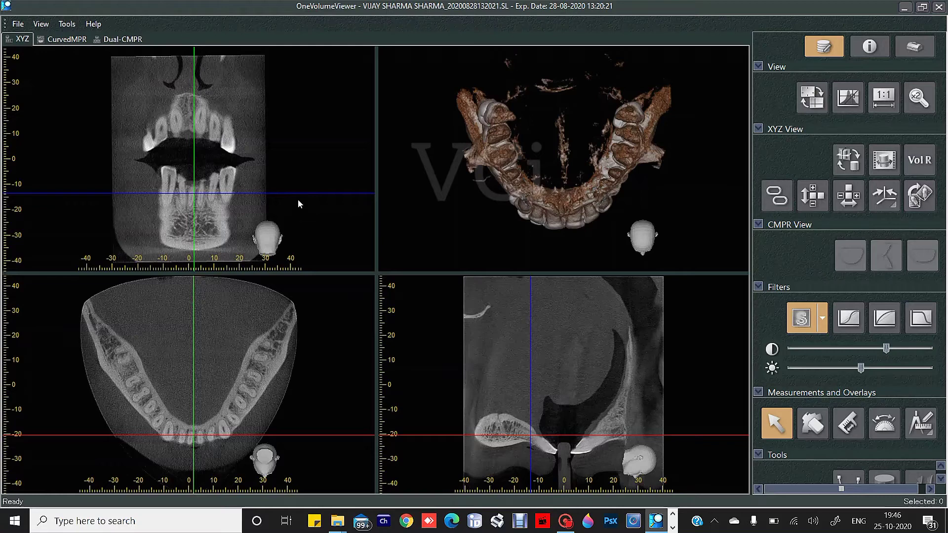
{"action": "left_click_drag", "start_coordinate": [295, 191], "coordinate": [296, 206]}
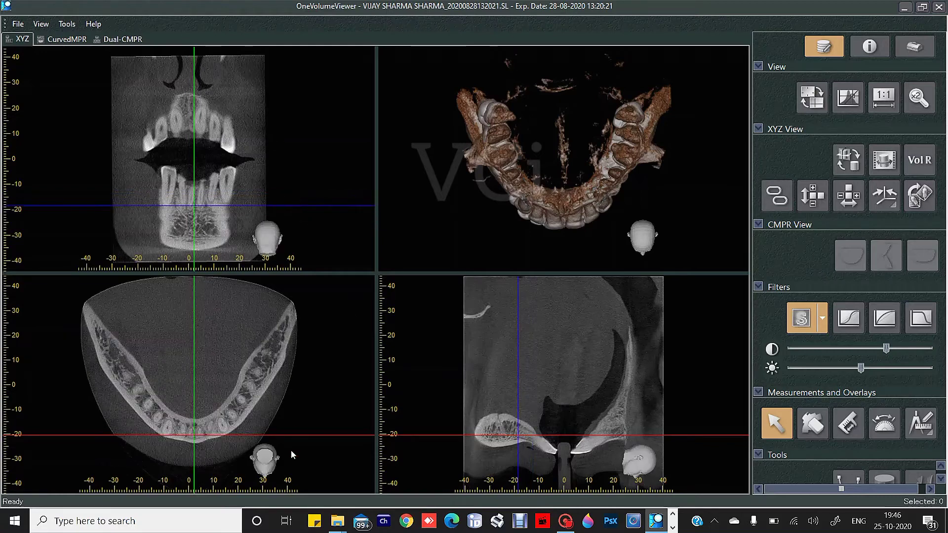
Restore the front orientation preset, and view the CurvedMPR layout before returning to the XYZ view.
{"action": "left_click", "coordinate": [884, 196]}
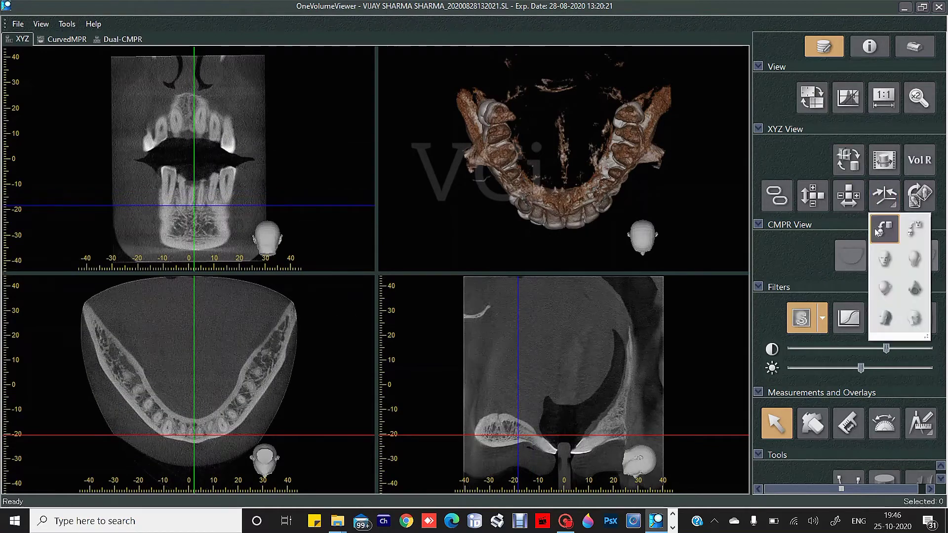
{"action": "left_click", "coordinate": [885, 258]}
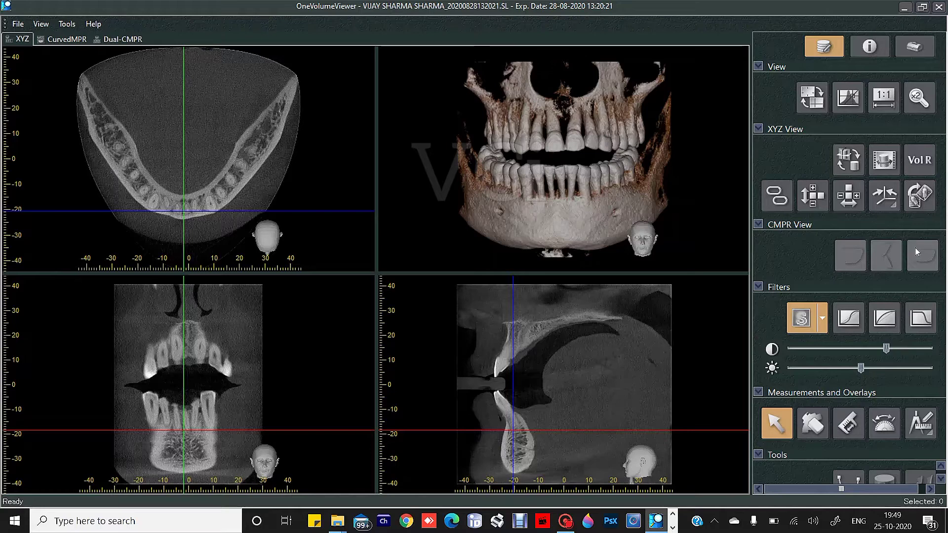
{"action": "left_click", "coordinate": [72, 41]}
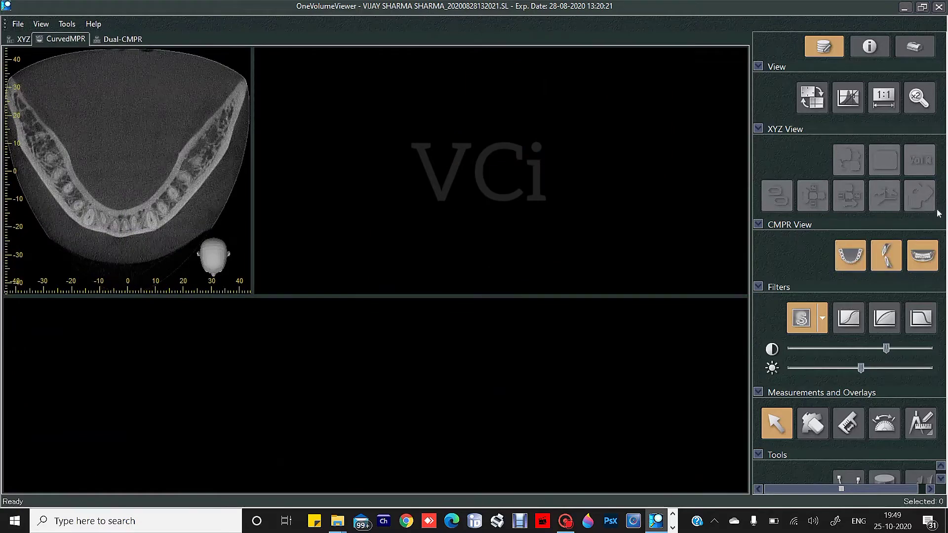
{"action": "left_click", "coordinate": [23, 40]}
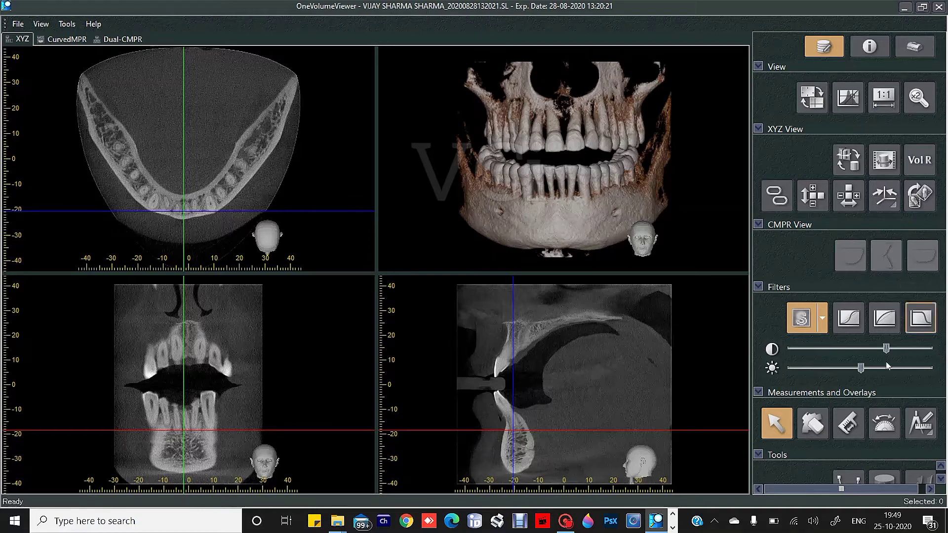
Draw an MPR spline on the axial slice along the lower arch, from the patient's right molar region to the midline.
{"action": "left_click", "coordinate": [783, 290]}
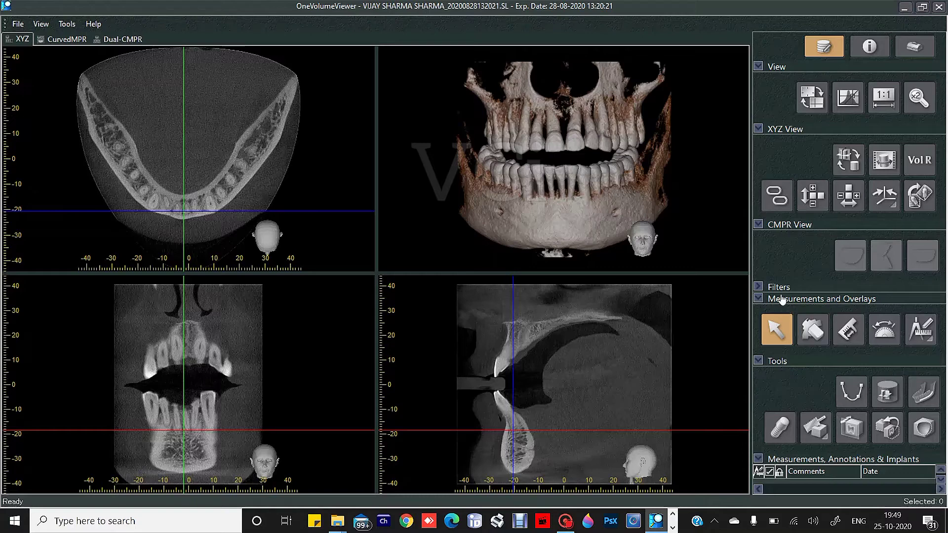
{"action": "left_click", "coordinate": [851, 393]}
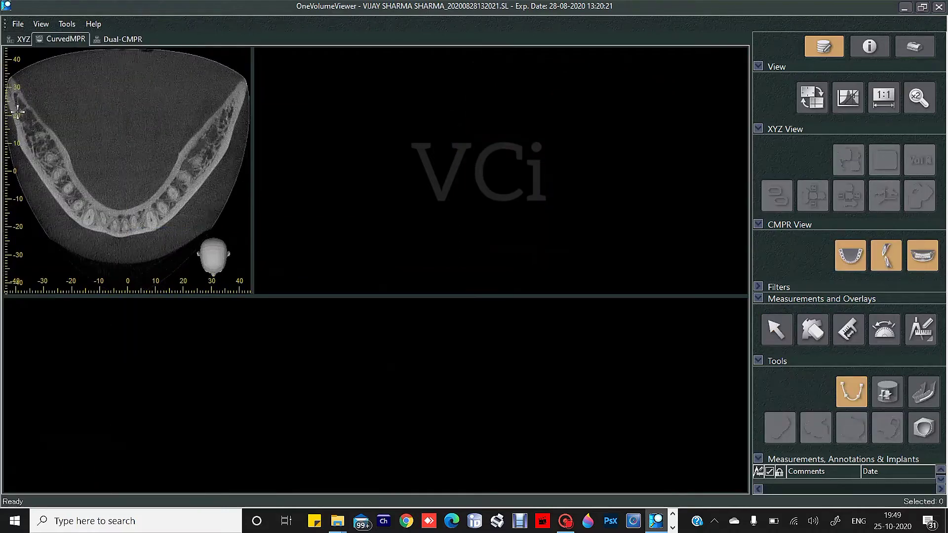
{"action": "left_click", "coordinate": [18, 112]}
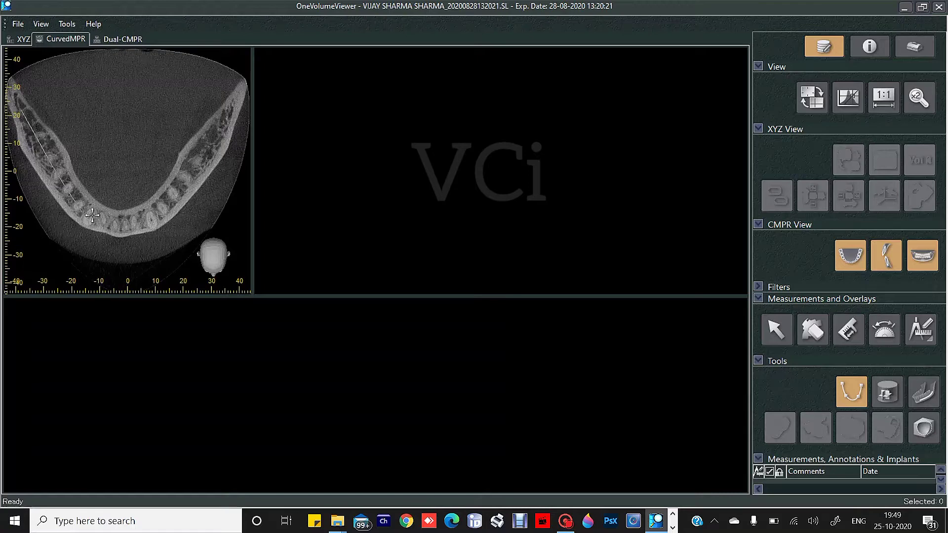
{"action": "double_click", "coordinate": [124, 225]}
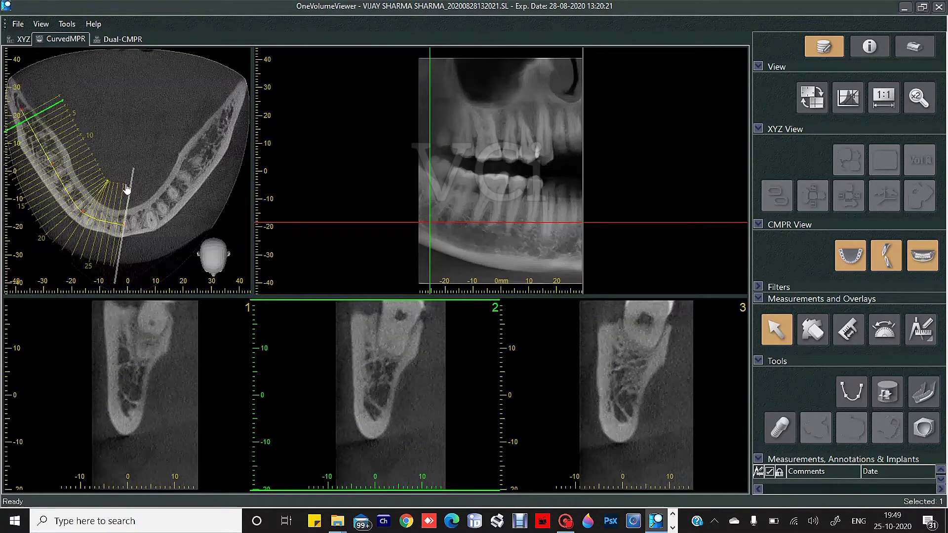
Hide the mid-sagittal line in the CurvedMPR view.
{"action": "right_click", "coordinate": [583, 97]}
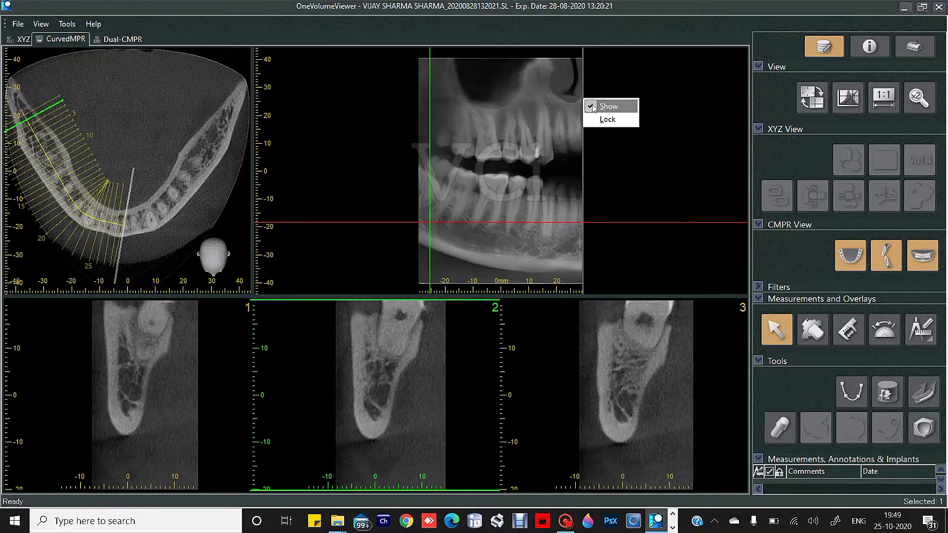
{"action": "left_click", "coordinate": [607, 106]}
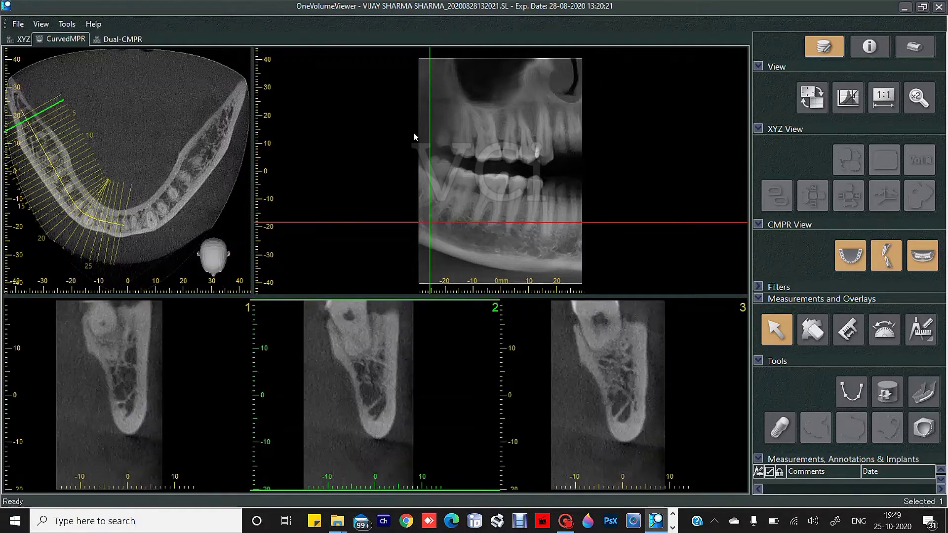
Set the cross-section interval of the MPR spline to 1.0 mm.
{"action": "right_click", "coordinate": [64, 109]}
{"action": "right_click", "coordinate": [61, 106]}
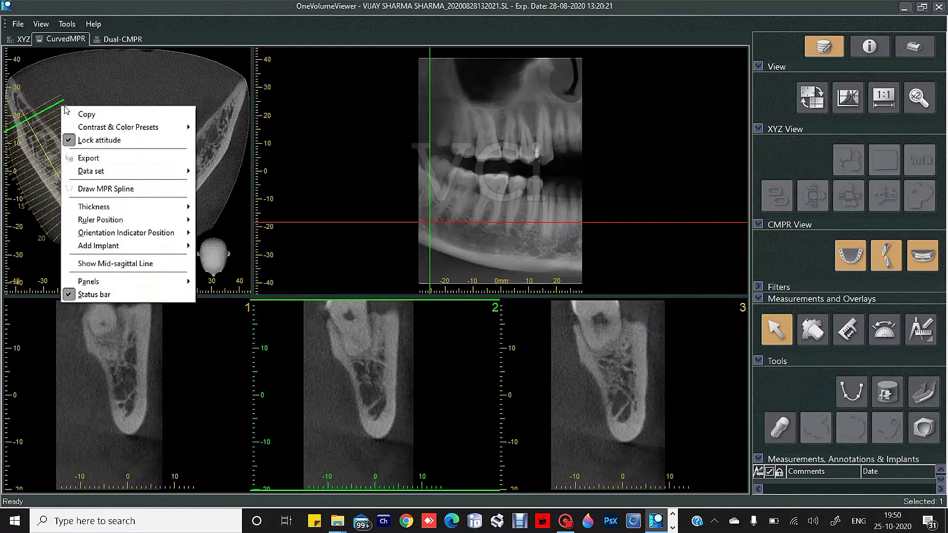
{"action": "left_click", "coordinate": [60, 98]}
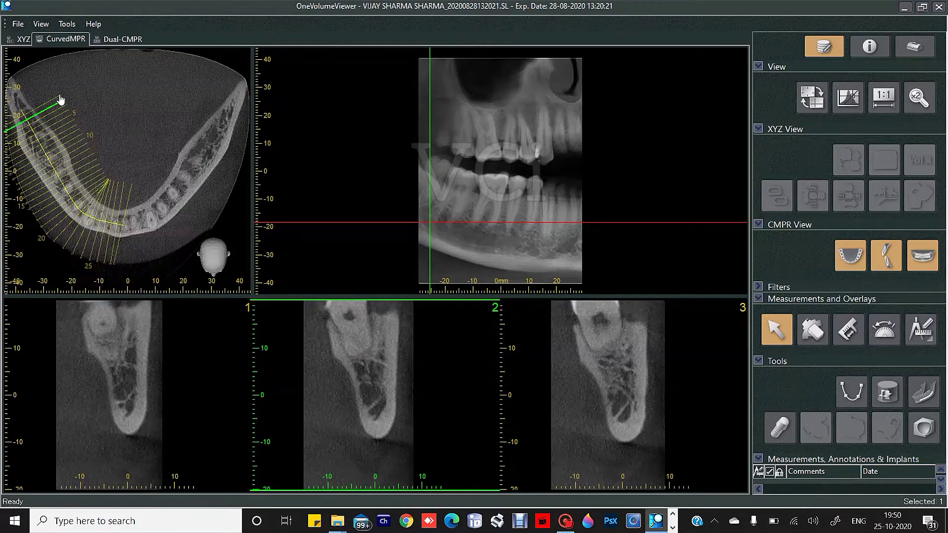
{"action": "right_click", "coordinate": [59, 95]}
{"action": "left_click", "coordinate": [96, 121]}
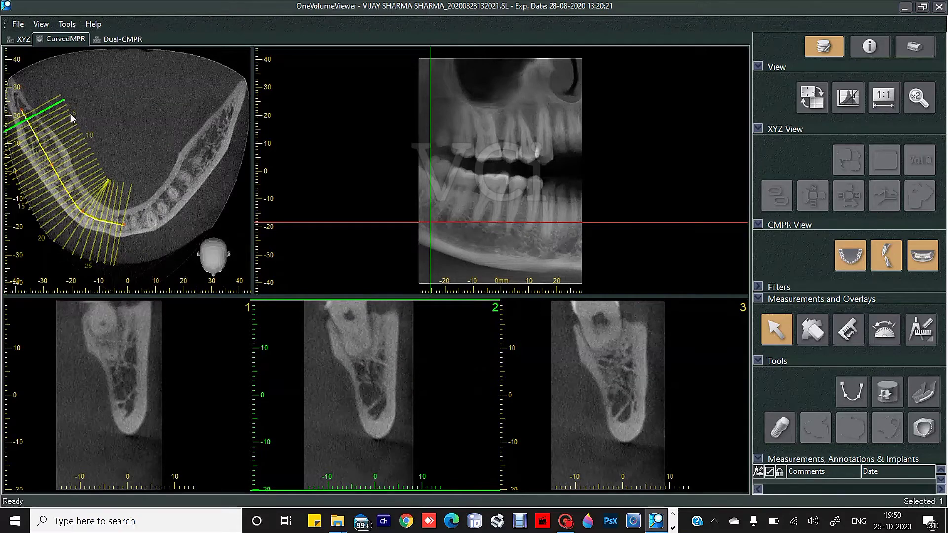
{"action": "right_click", "coordinate": [70, 115]}
{"action": "left_click", "coordinate": [94, 140]}
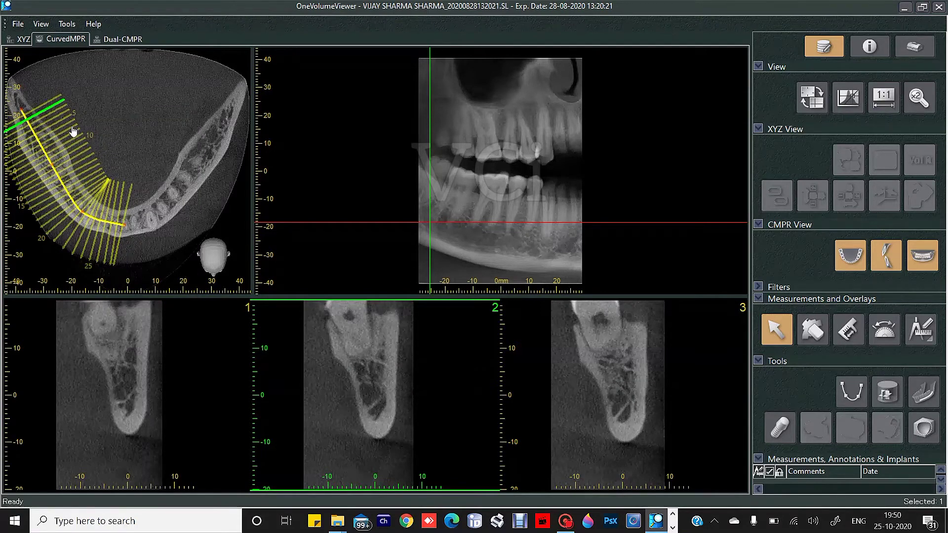
{"action": "right_click", "coordinate": [74, 130]}
{"action": "left_click", "coordinate": [102, 164]}
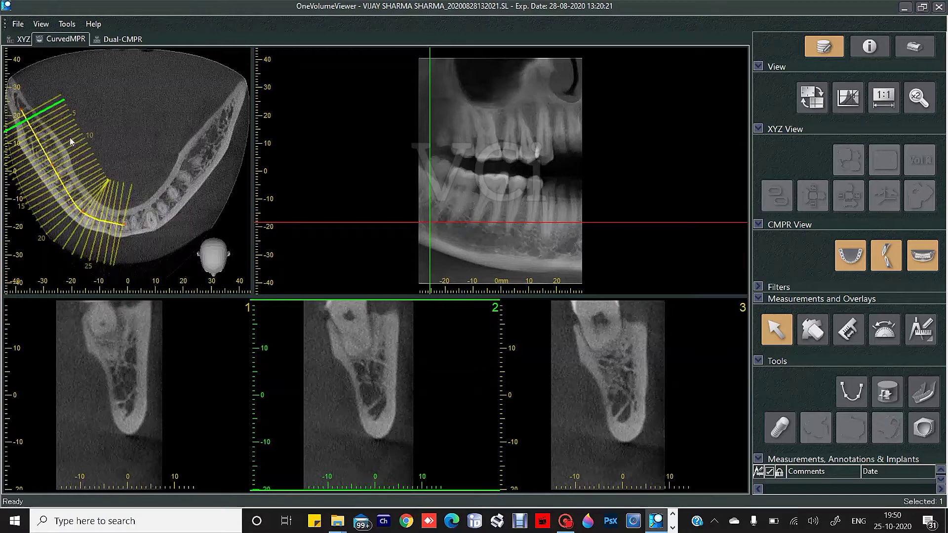
{"action": "right_click", "coordinate": [77, 132]}
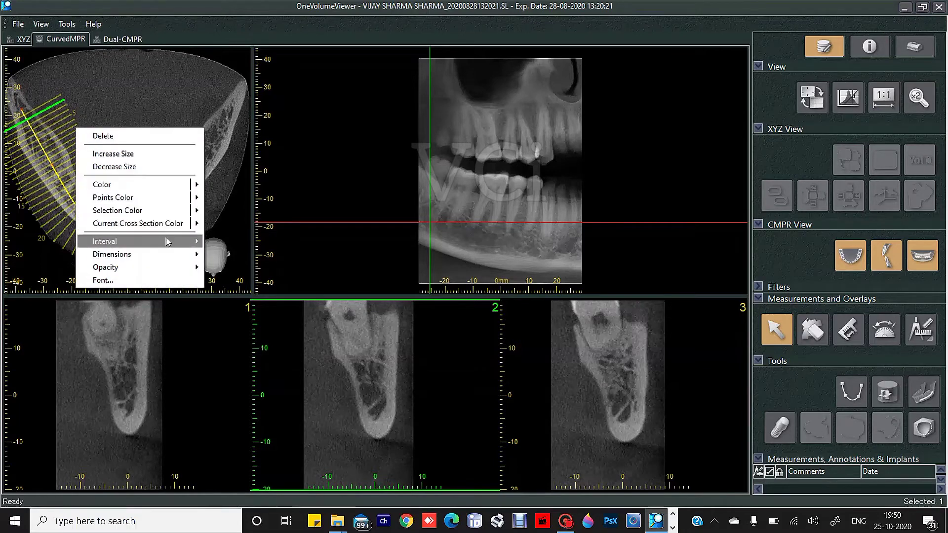
{"action": "mouse_move", "coordinate": [166, 240]}
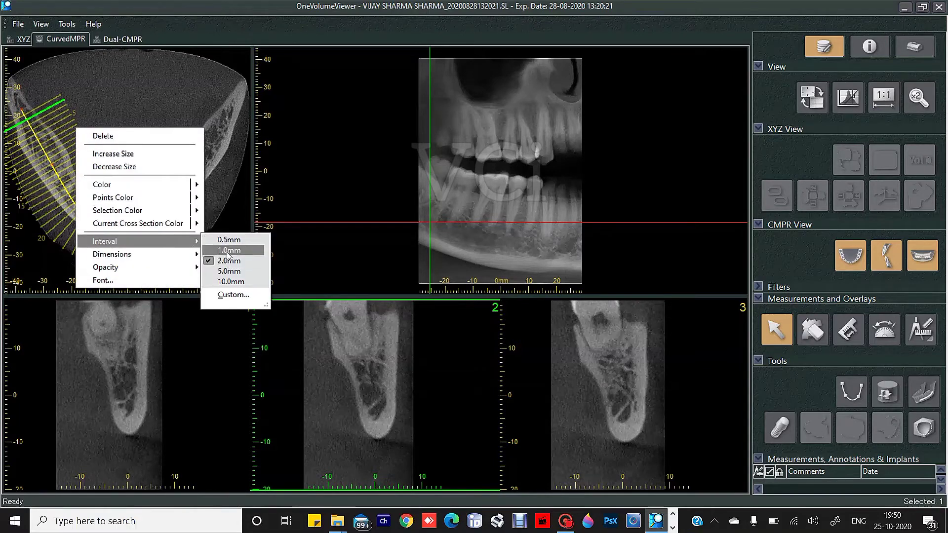
{"action": "left_click", "coordinate": [228, 250]}
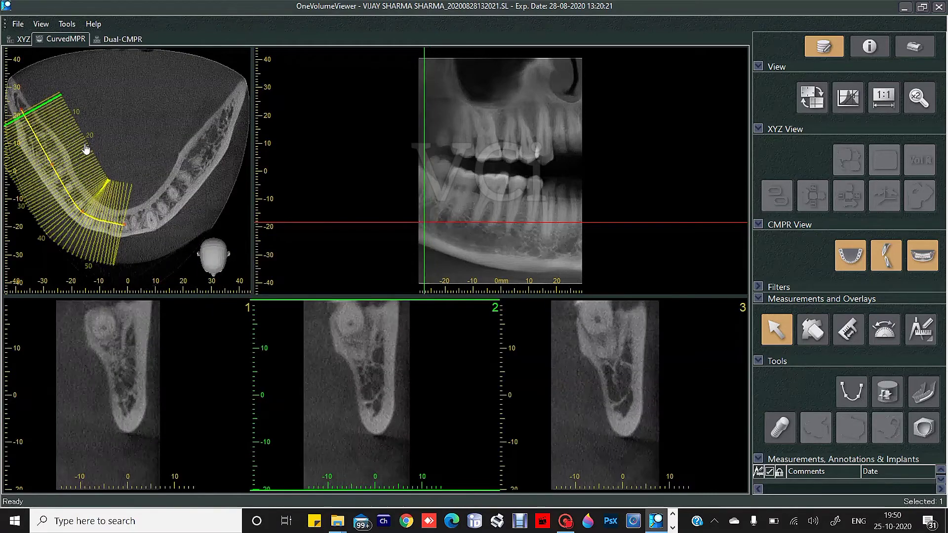
Apply a custom interval much finer than 1 mm to the MPR spline and browse its cross-sections forward to section 164.
{"action": "right_click", "coordinate": [85, 146]}
{"action": "mouse_move", "coordinate": [176, 254]}
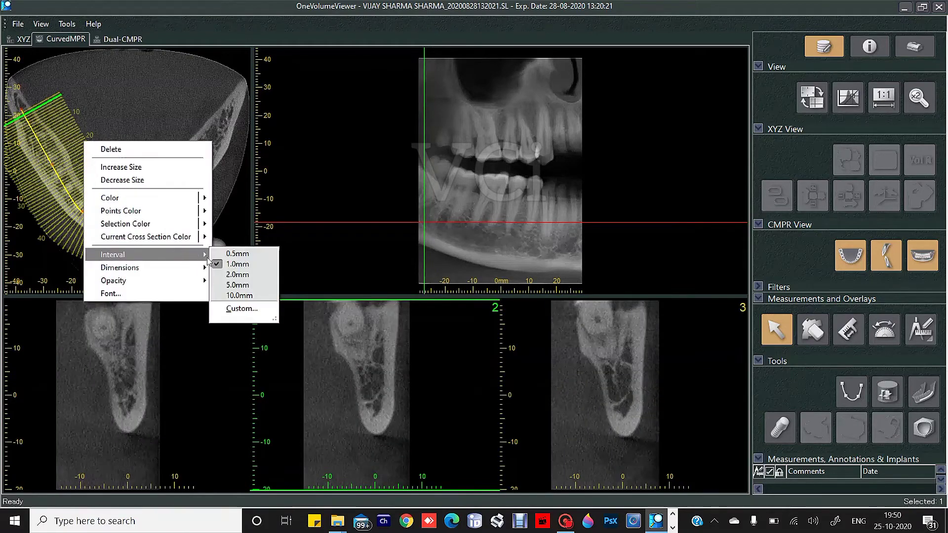
{"action": "left_click", "coordinate": [258, 313]}
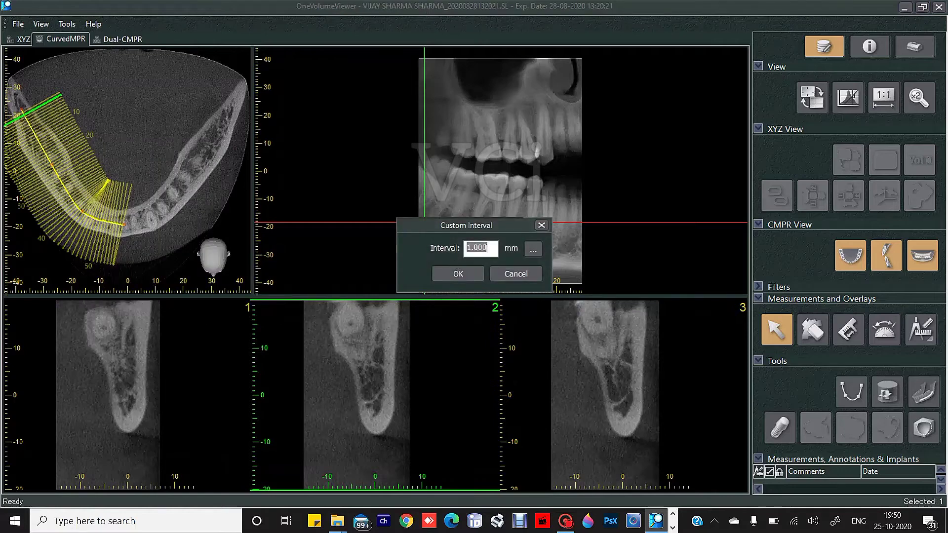
{"action": "type", "text": "0"}
{"action": "left_click", "coordinate": [446, 274]}
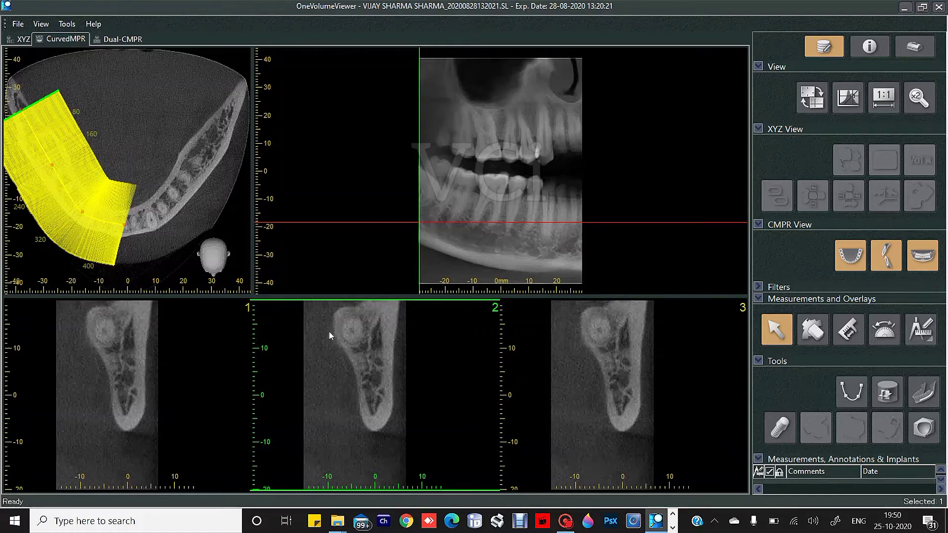
{"action": "scroll", "coordinate": [434, 392], "scroll_direction": "down", "scroll_amount": 4}
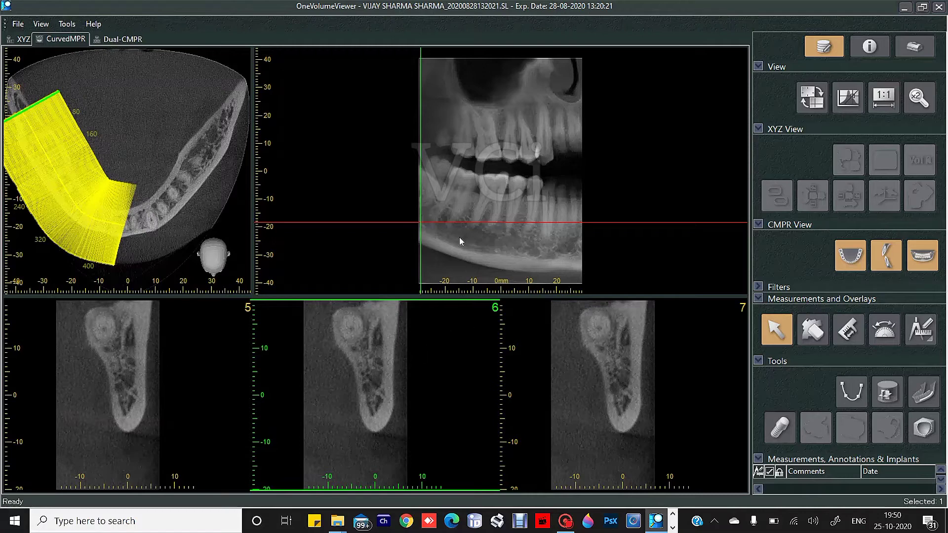
{"action": "left_click_drag", "start_coordinate": [423, 242], "coordinate": [501, 250]}
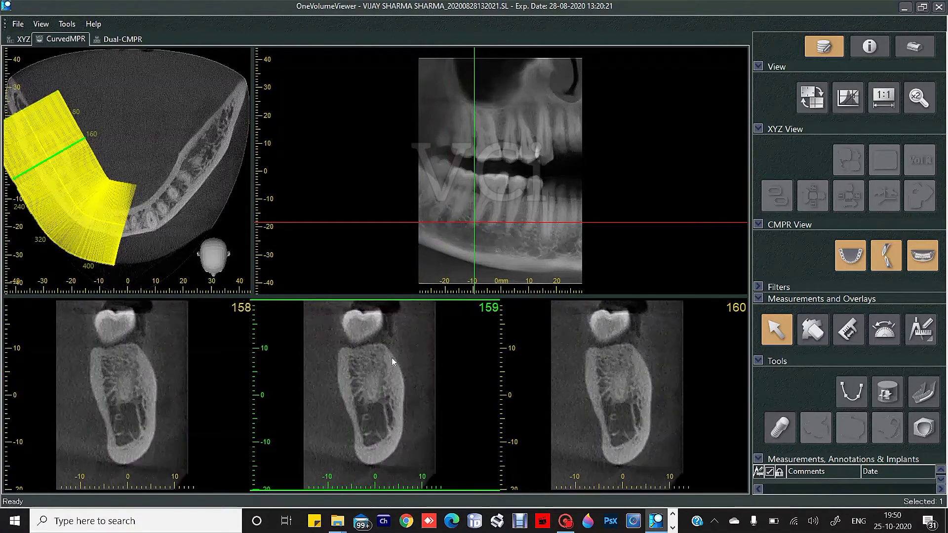
{"action": "scroll", "coordinate": [385, 351], "scroll_direction": "down", "scroll_amount": 2}
{"action": "scroll", "coordinate": [393, 346], "scroll_direction": "down", "scroll_amount": 2}
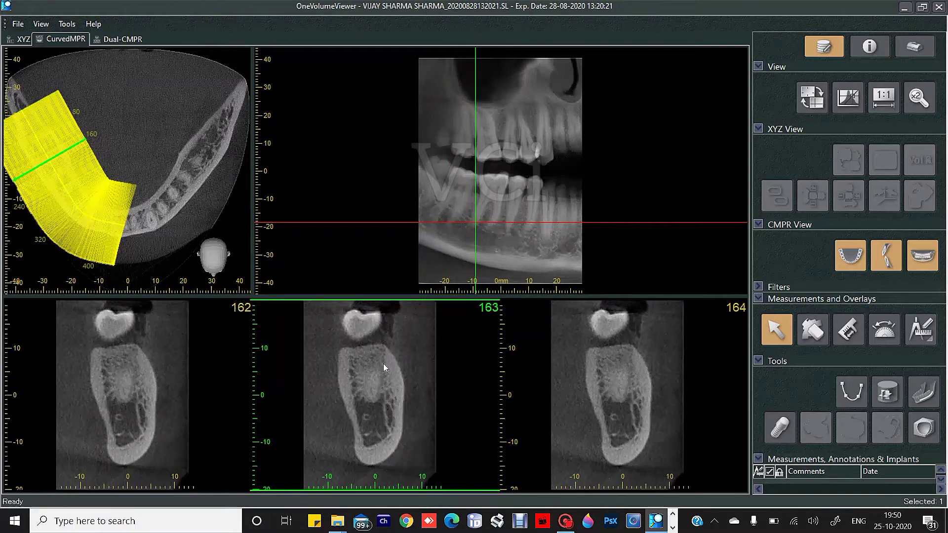
{"action": "scroll", "coordinate": [384, 363], "scroll_direction": "down", "scroll_amount": 1}
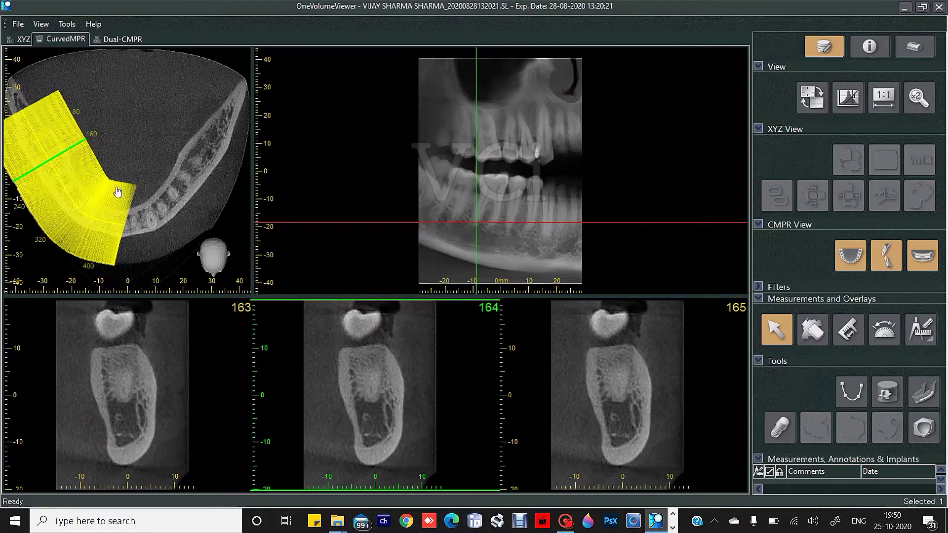
Restore the MPR spline's interval to 1.0 mm and browse the cross-sections forward to section 9.
{"action": "right_click", "coordinate": [117, 191]}
{"action": "mouse_move", "coordinate": [232, 301]}
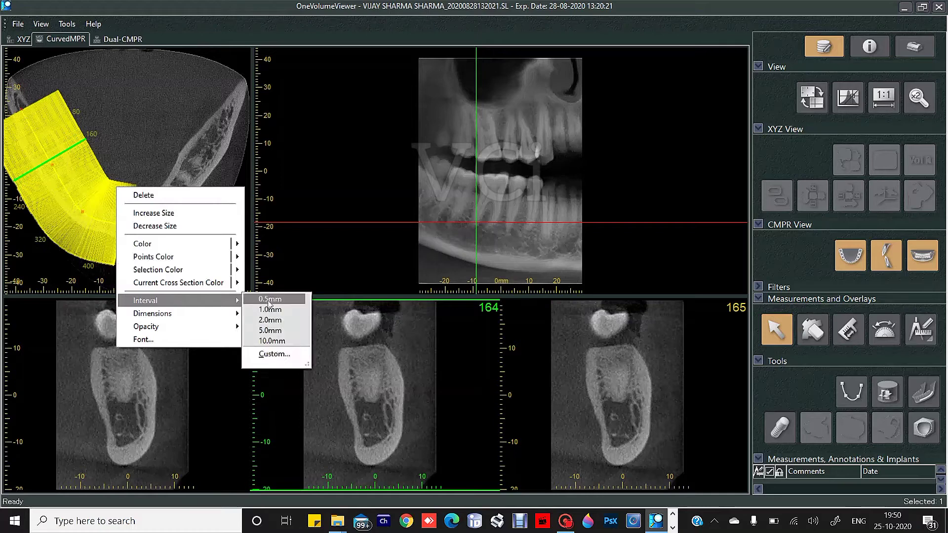
{"action": "left_click", "coordinate": [272, 309]}
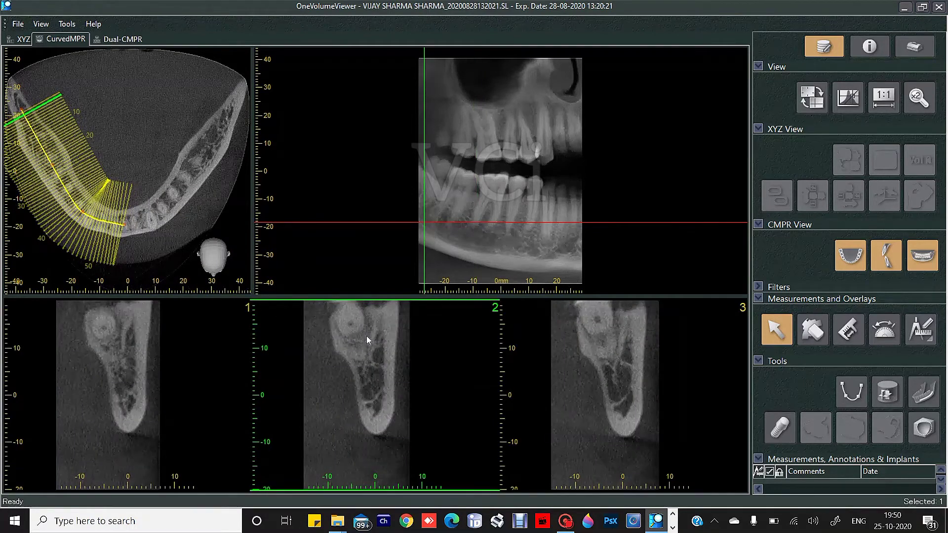
{"action": "scroll", "coordinate": [366, 336], "scroll_direction": "down", "scroll_amount": 5}
{"action": "scroll", "coordinate": [375, 354], "scroll_direction": "down", "scroll_amount": 2}
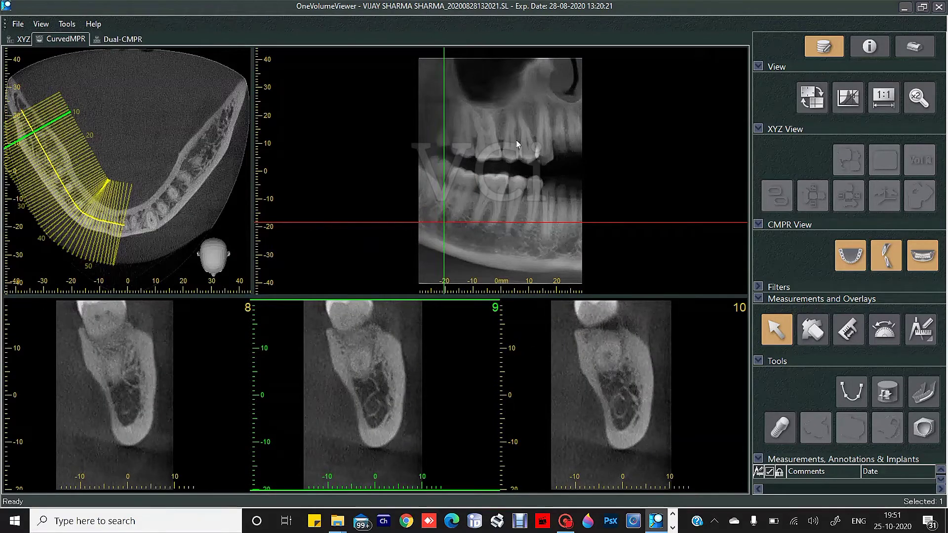
Set the slice thickness of the panoramic view to 0.0 mm.
{"action": "right_click", "coordinate": [497, 177]}
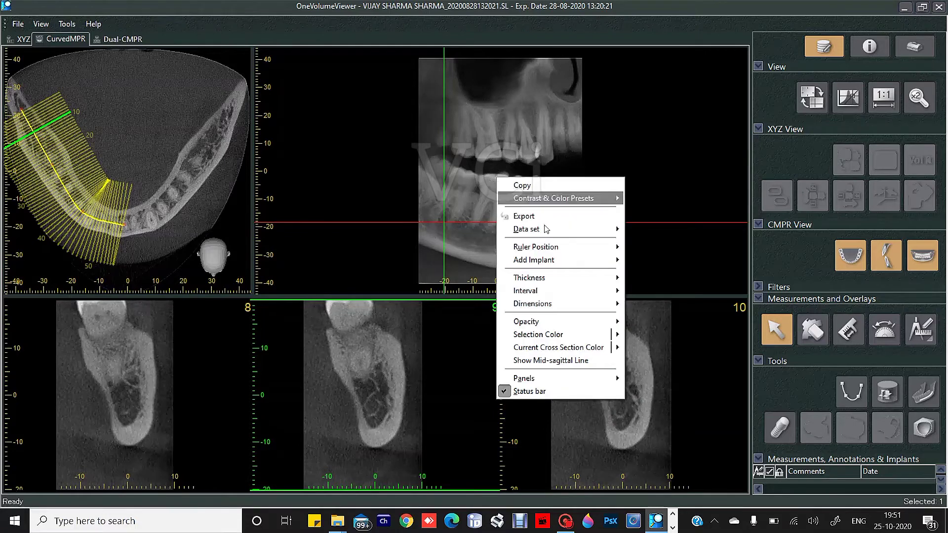
{"action": "mouse_move", "coordinate": [581, 282]}
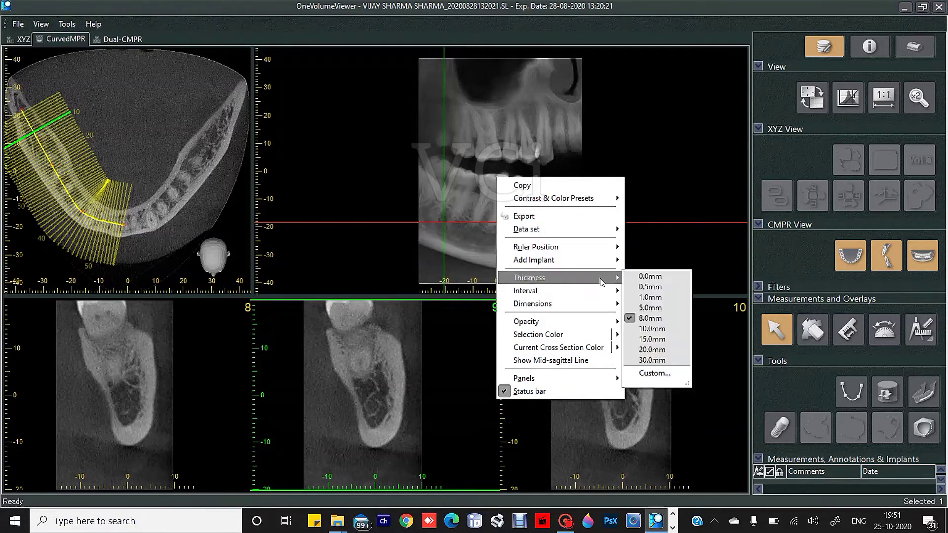
{"action": "left_click", "coordinate": [638, 278]}
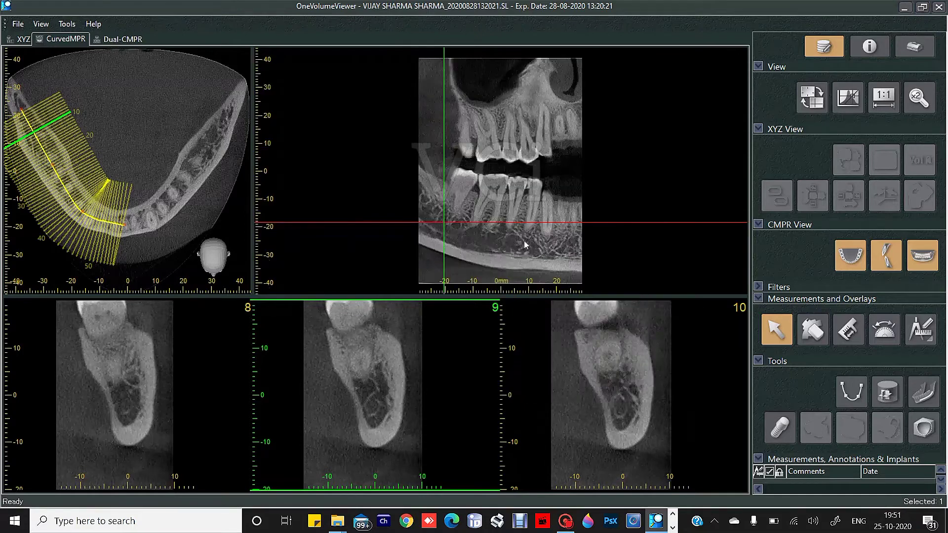
Shift the panoramic's horizontal reference line around the lower root level and browse the cross-sections forward to section 39.
{"action": "left_click_drag", "start_coordinate": [489, 234], "coordinate": [490, 214]}
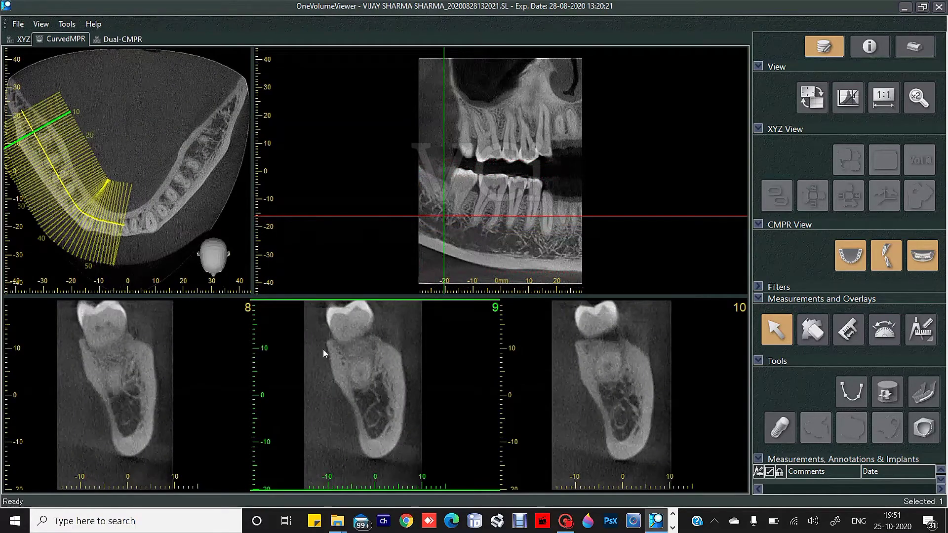
{"action": "scroll", "coordinate": [407, 369], "scroll_direction": "down", "scroll_amount": 14}
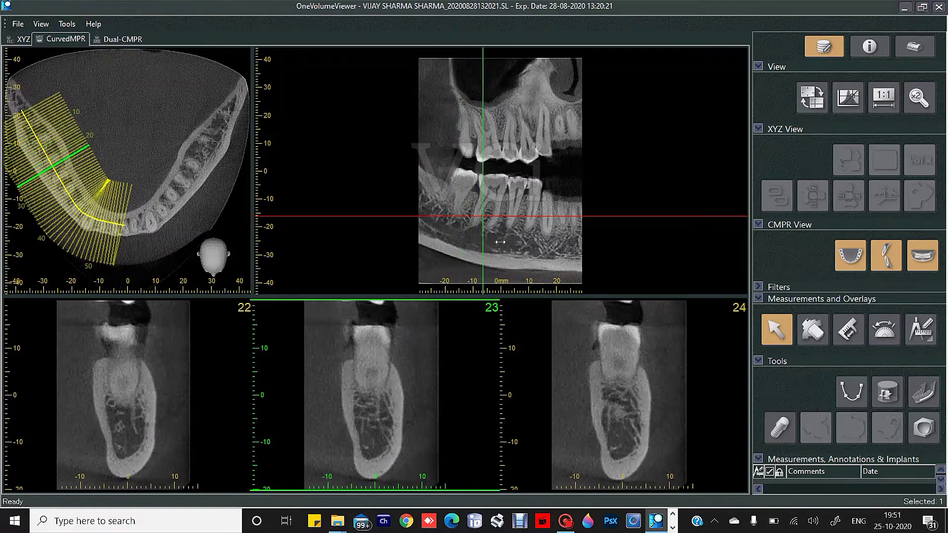
{"action": "left_click_drag", "start_coordinate": [501, 242], "coordinate": [542, 230]}
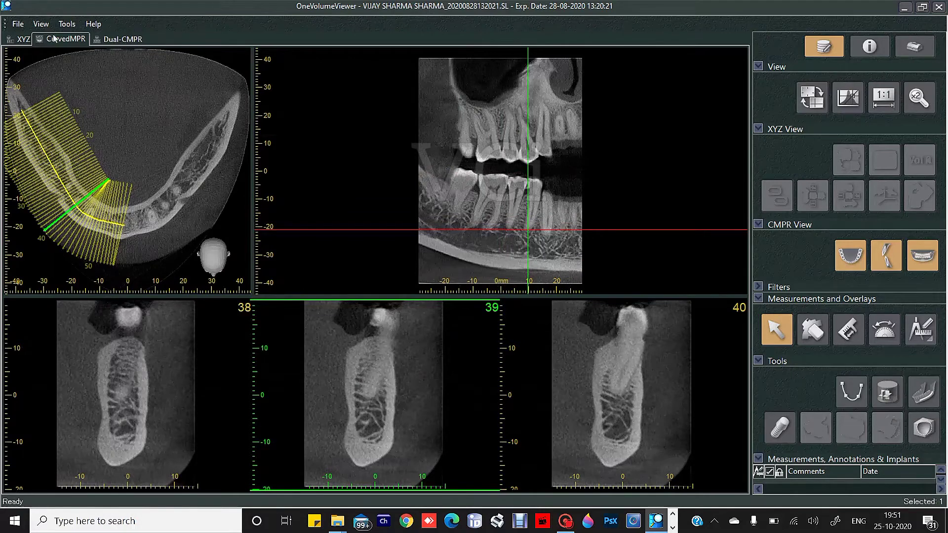
Show the FOV region in the XYZ view and try different sizes and positions for it over the lower arch.
{"action": "left_click", "coordinate": [21, 39]}
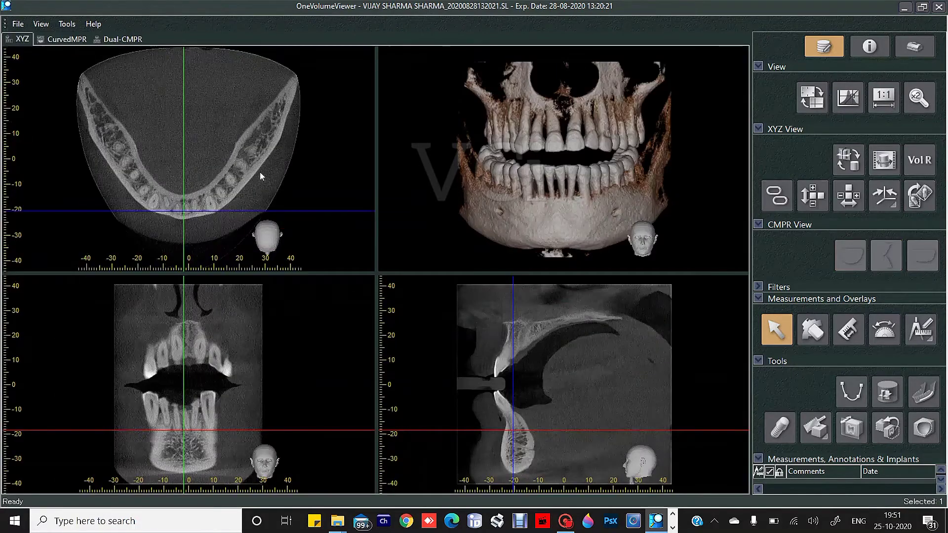
{"action": "left_click_drag", "start_coordinate": [201, 213], "coordinate": [201, 203]}
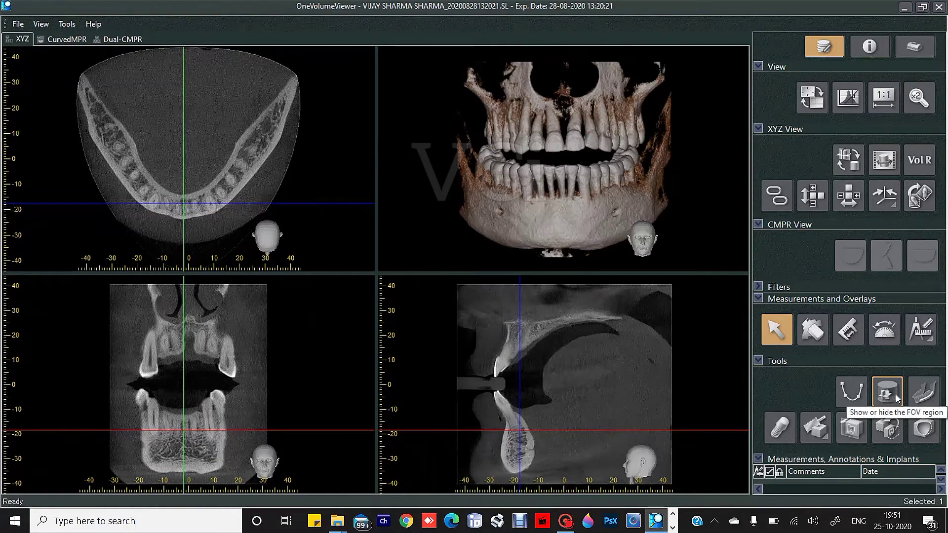
{"action": "left_click", "coordinate": [896, 399]}
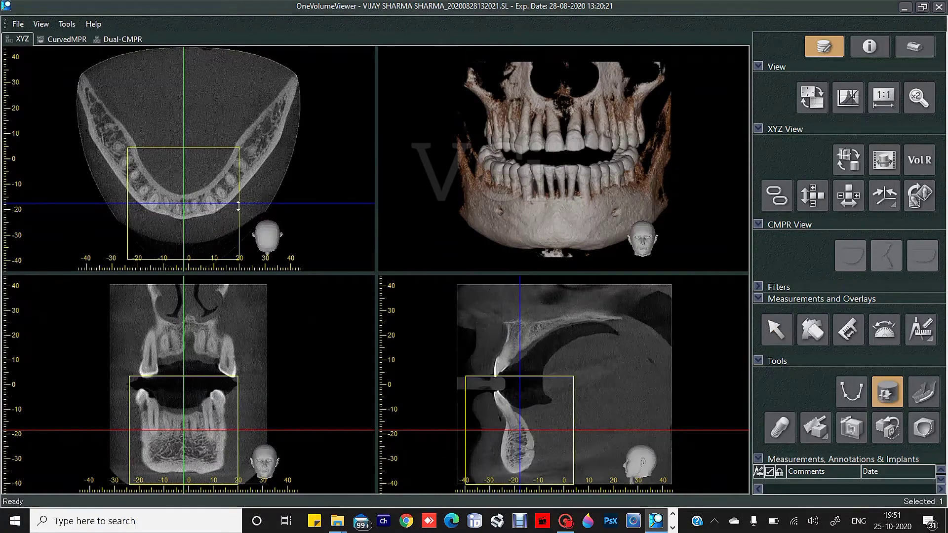
{"action": "left_click_drag", "start_coordinate": [184, 202], "coordinate": [185, 191]}
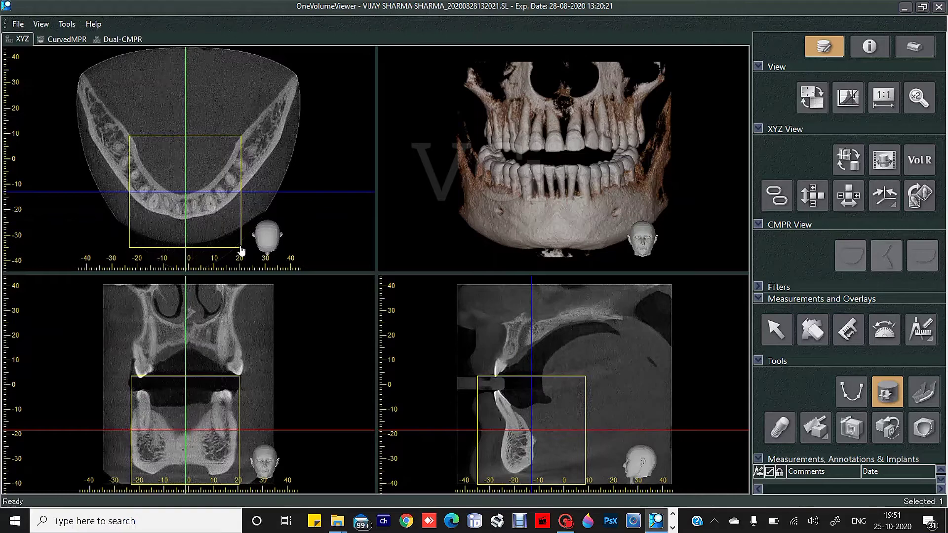
{"action": "left_click_drag", "start_coordinate": [241, 251], "coordinate": [271, 279]}
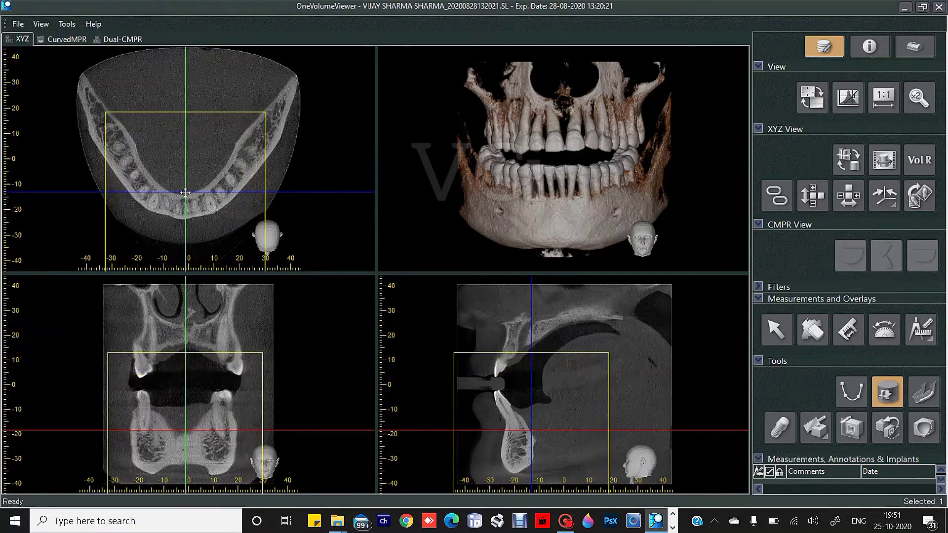
{"action": "left_click_drag", "start_coordinate": [185, 192], "coordinate": [192, 167]}
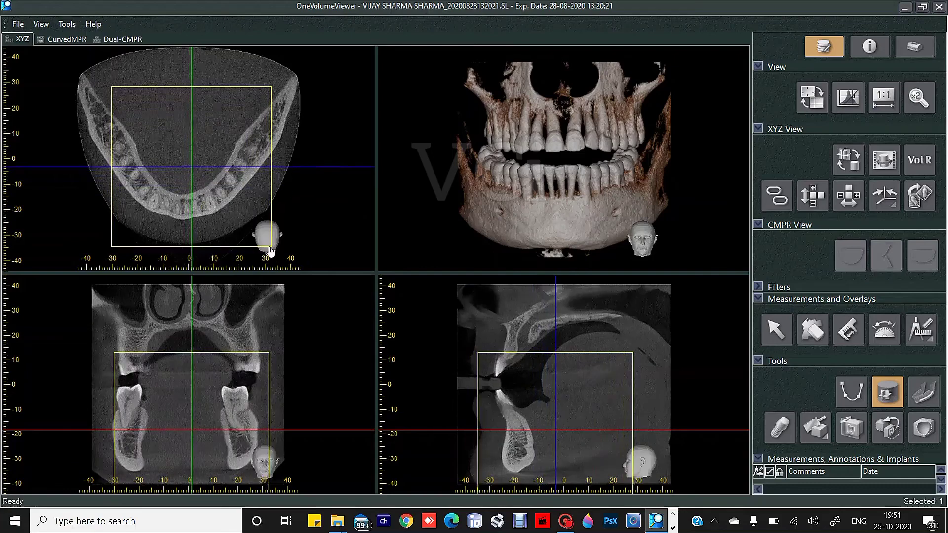
{"action": "left_click_drag", "start_coordinate": [270, 247], "coordinate": [248, 223]}
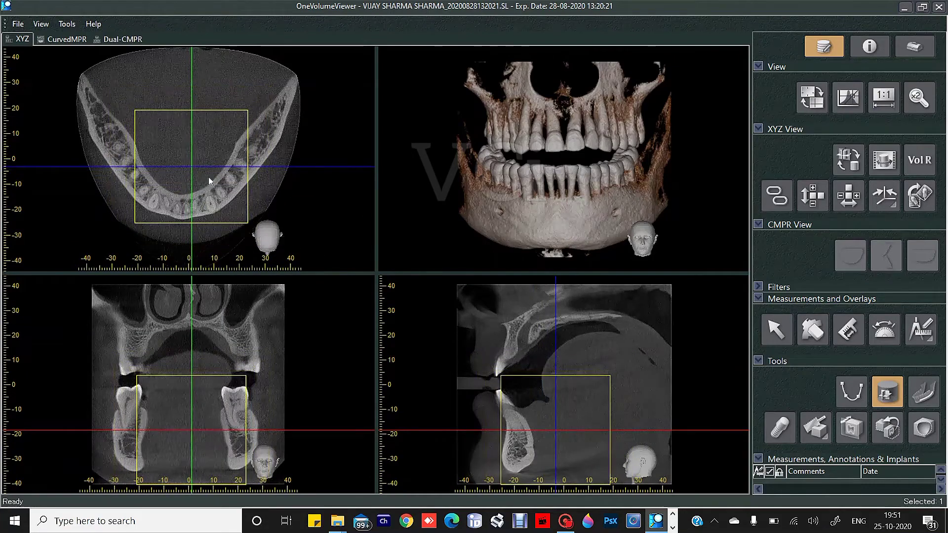
Move the FOV region over the patient's left posterior mandible, shrink it to fit, and load that region as a zoomed volume.
{"action": "left_click_drag", "start_coordinate": [190, 167], "coordinate": [248, 148]}
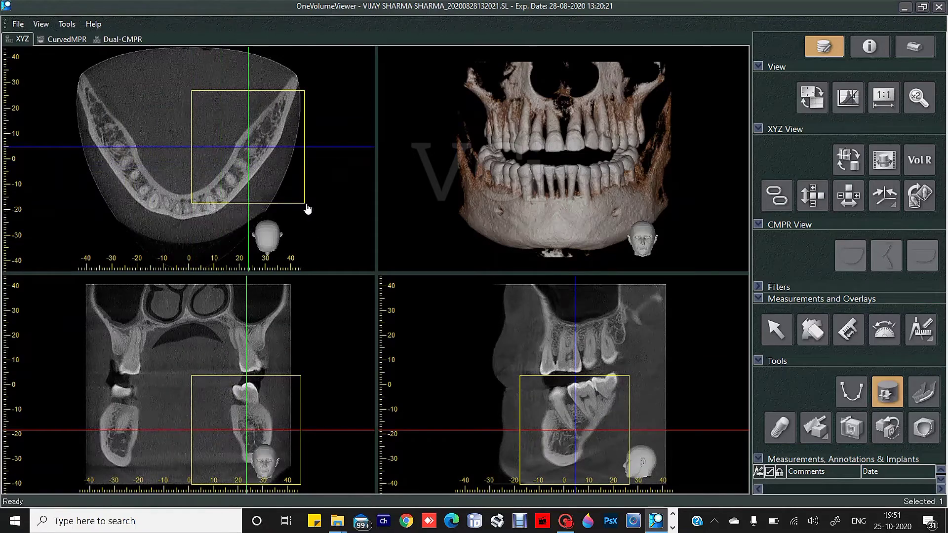
{"action": "left_click_drag", "start_coordinate": [306, 209], "coordinate": [294, 199]}
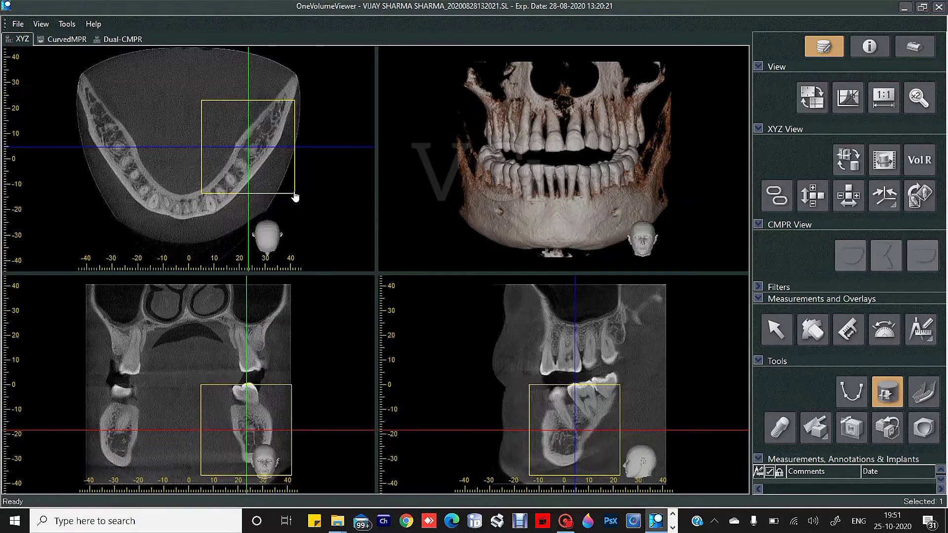
{"action": "double_click", "coordinate": [295, 195]}
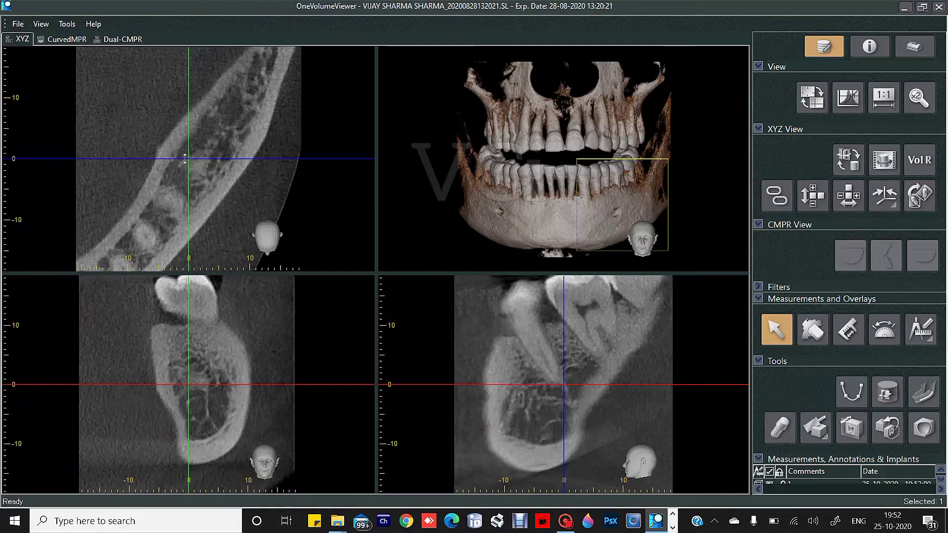
Move the crosshair onto the molar roots in the zoomed volume, and return to the full volume.
{"action": "left_click_drag", "start_coordinate": [185, 158], "coordinate": [143, 232]}
{"action": "left_click", "coordinate": [919, 98]}
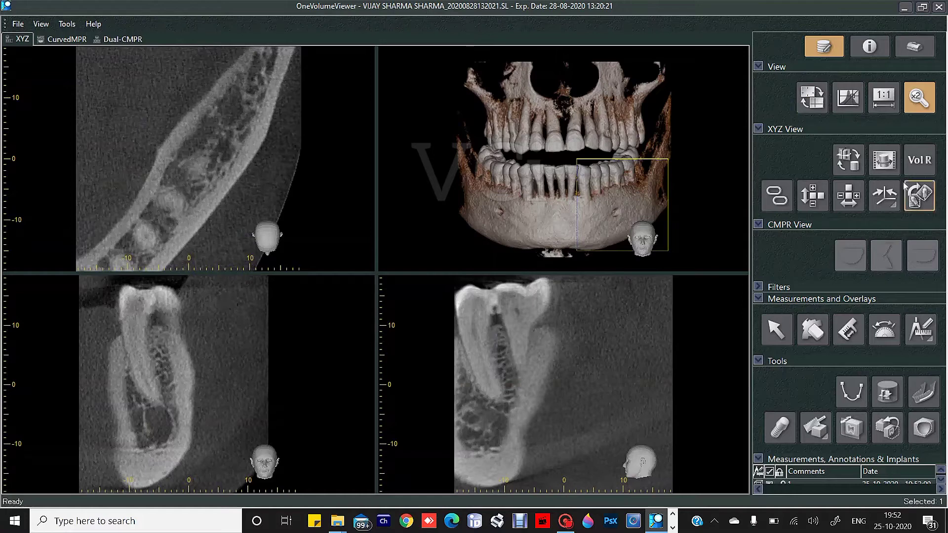
{"action": "left_click", "coordinate": [776, 330]}
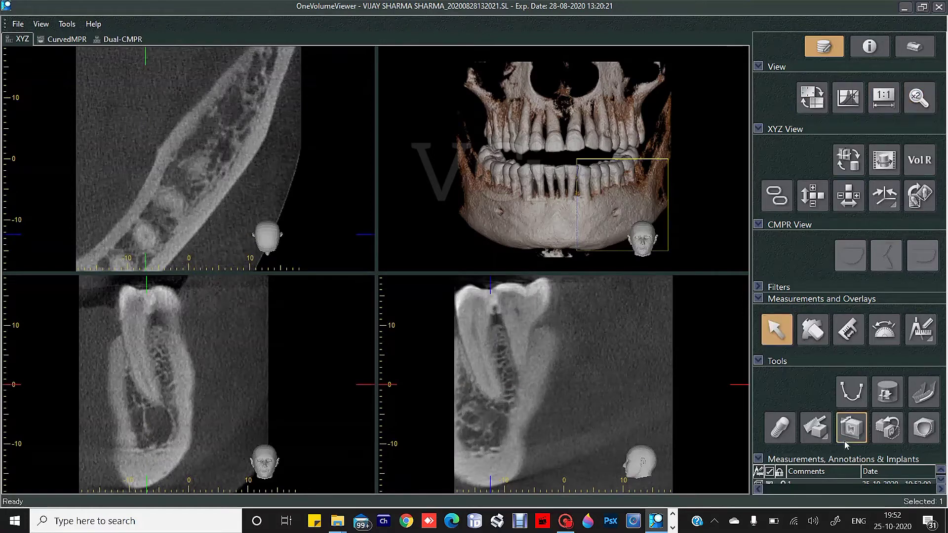
{"action": "double_click", "coordinate": [236, 145]}
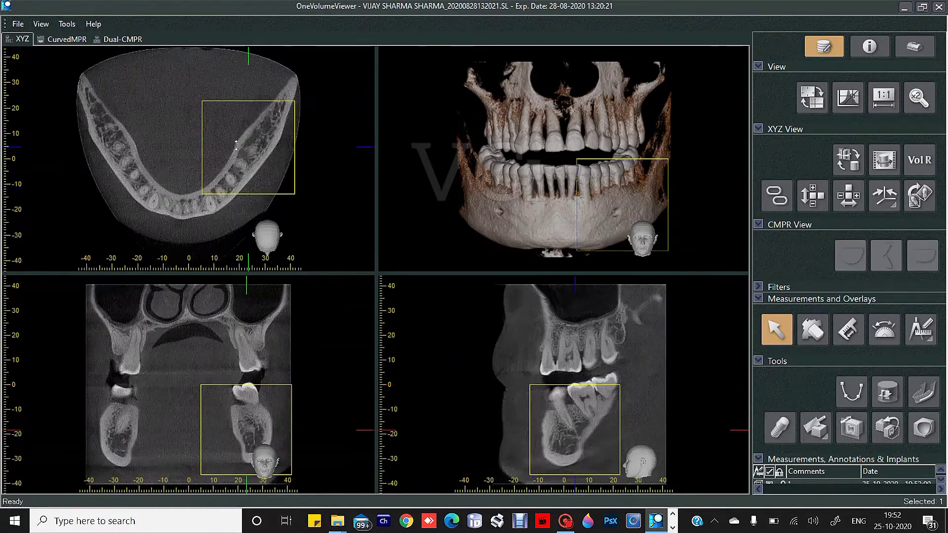
Hide the yellow FOV region, item 1, from the XYZ slices.
{"action": "left_click", "coordinate": [919, 97]}
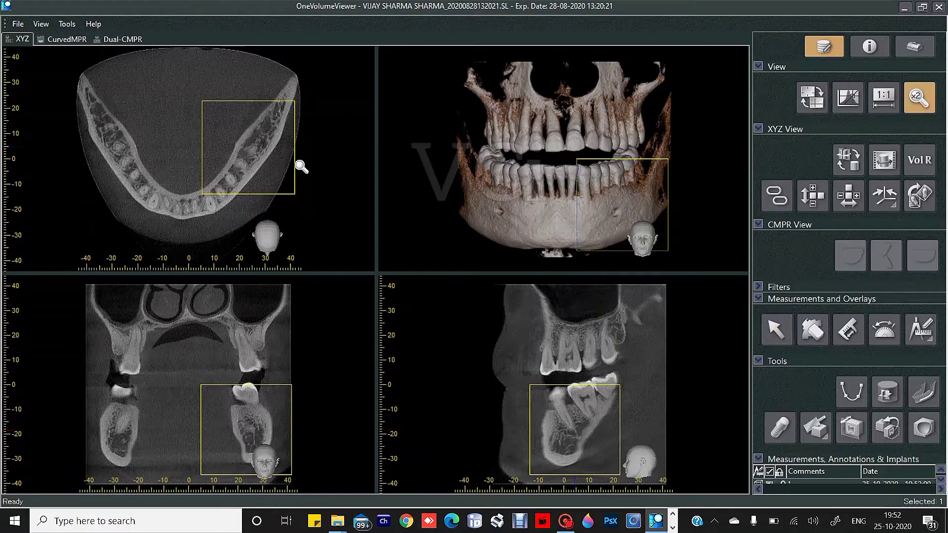
{"action": "left_click_drag", "start_coordinate": [243, 163], "coordinate": [222, 191]}
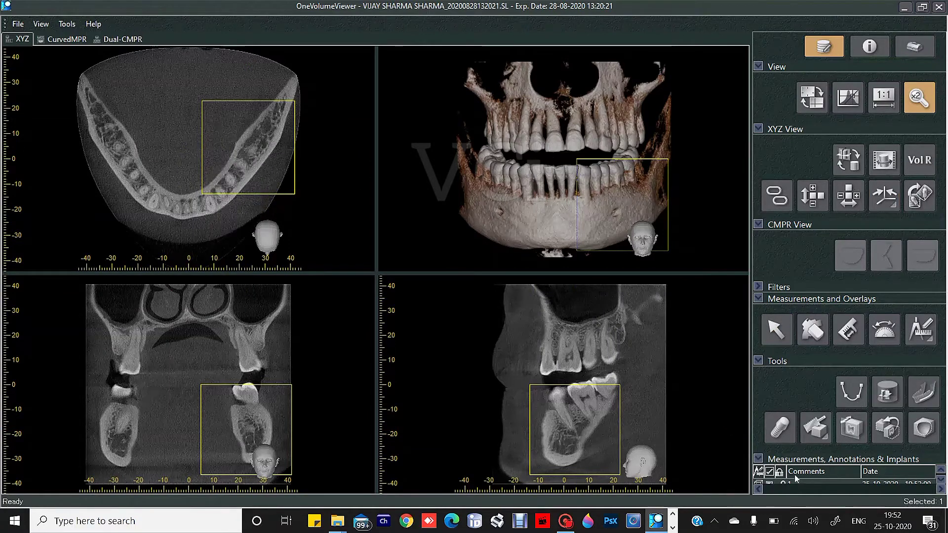
{"action": "left_click", "coordinate": [777, 361]}
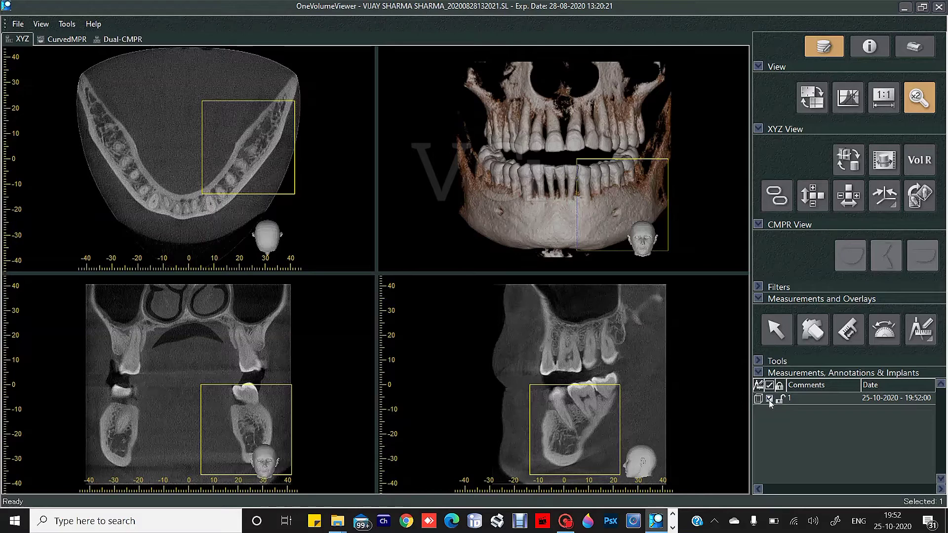
{"action": "left_click", "coordinate": [769, 399]}
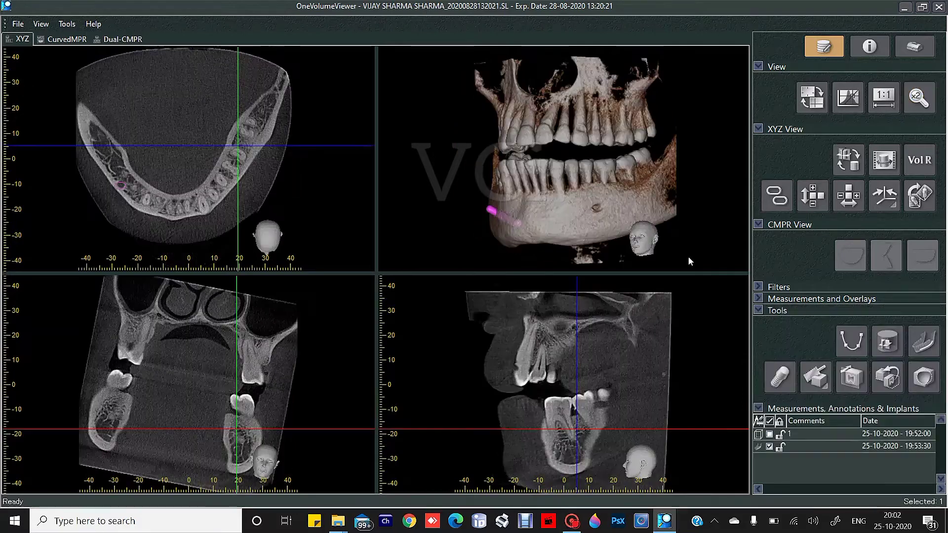
Collapse the View, XYZ View and CMPR View tool groups and expand the Filters and Measurements and Overlays groups.
{"action": "left_click", "coordinate": [774, 69]}
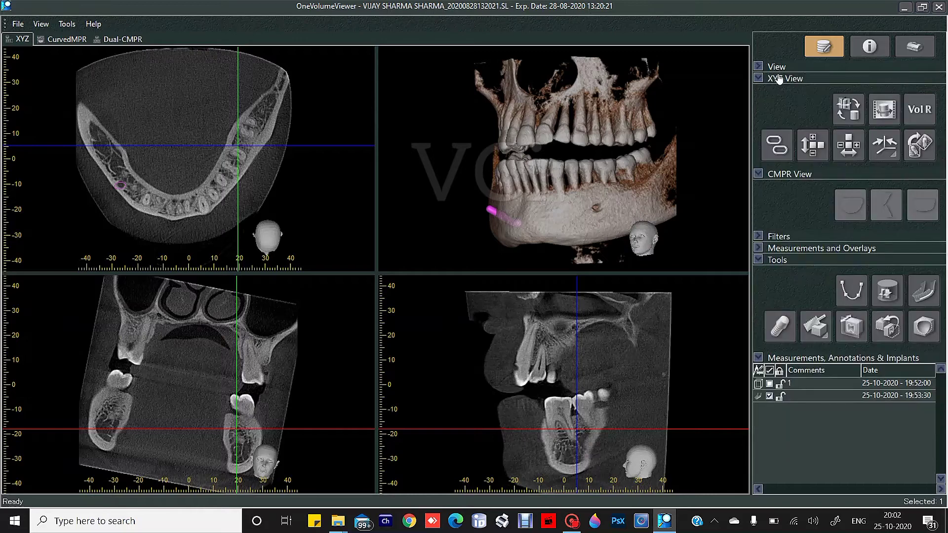
{"action": "left_click", "coordinate": [776, 80]}
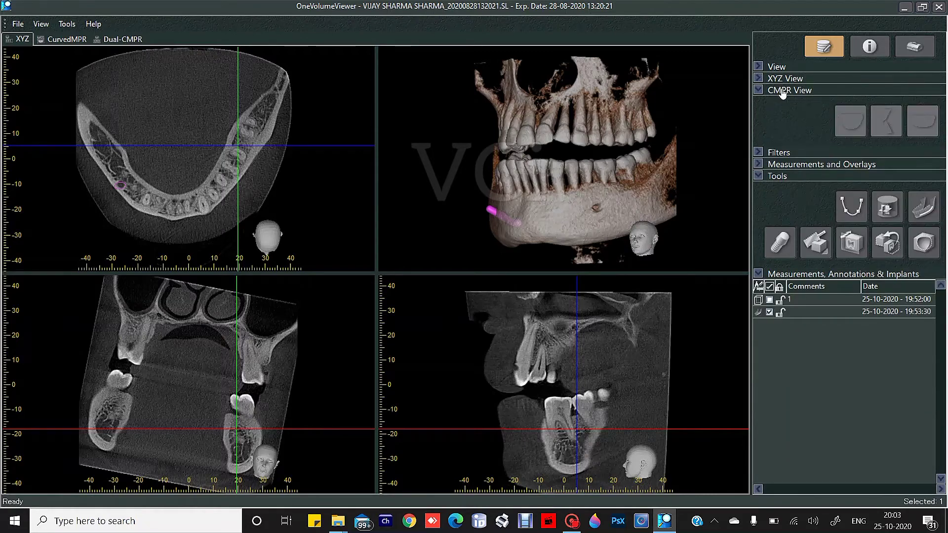
{"action": "left_click", "coordinate": [786, 90]}
{"action": "left_click", "coordinate": [779, 102]}
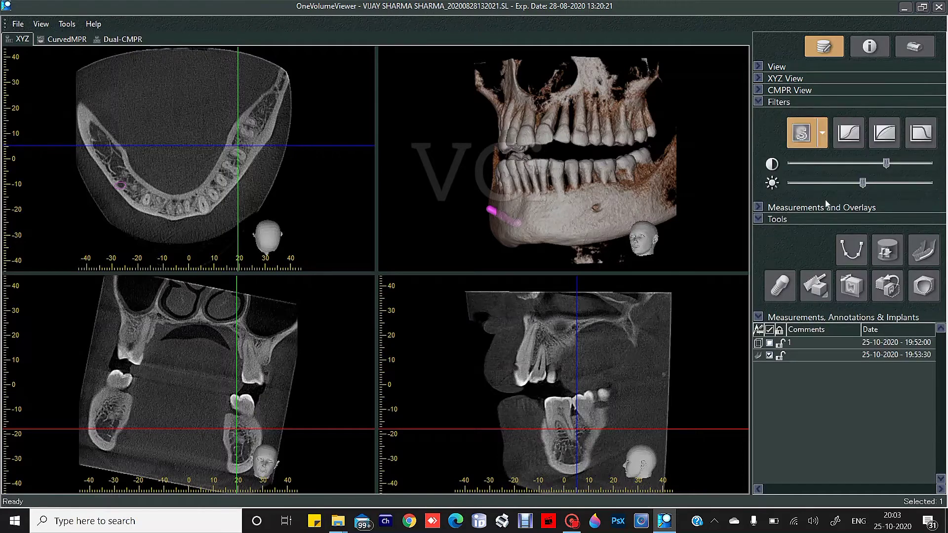
{"action": "left_click", "coordinate": [788, 211]}
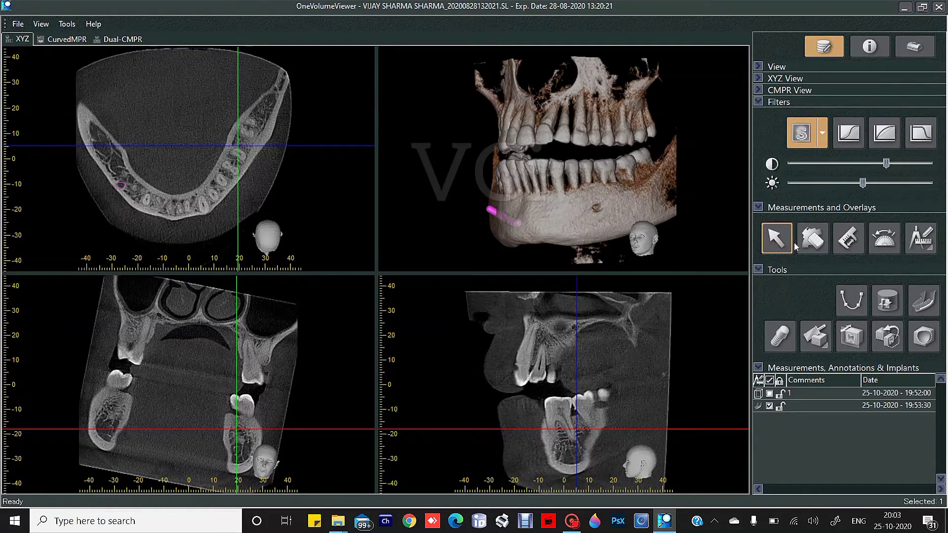
Increase the strength of the active S filter on the slices.
{"action": "left_click", "coordinate": [809, 125]}
{"action": "left_click", "coordinate": [821, 139]}
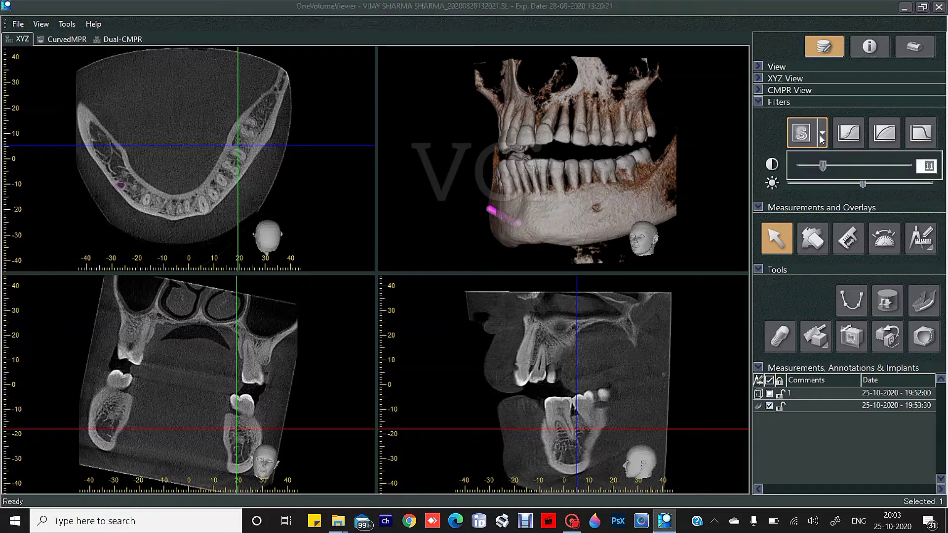
{"action": "left_click_drag", "start_coordinate": [824, 169], "coordinate": [834, 171]}
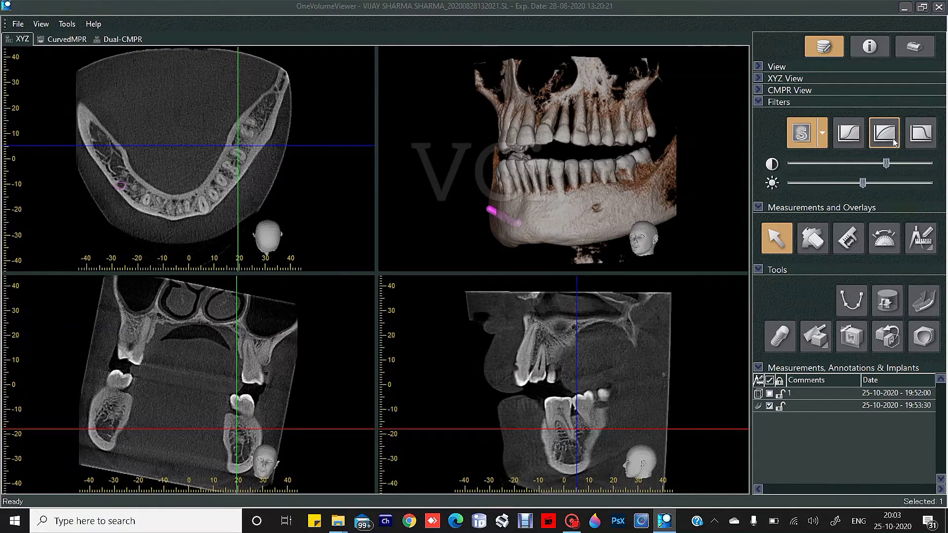
Try the Sigmoid 1 filter on the slices around the left molar region, and switch it off again.
{"action": "left_click", "coordinate": [850, 139]}
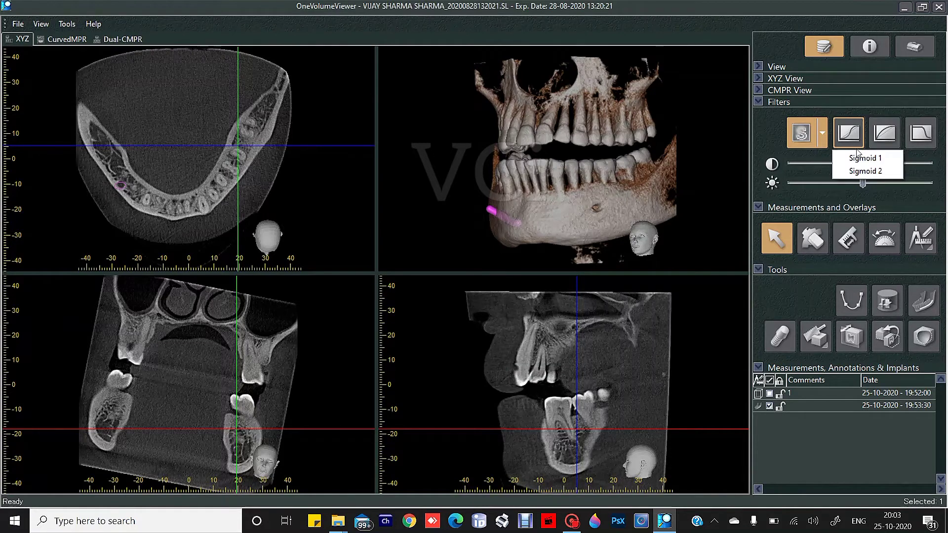
{"action": "left_click", "coordinate": [862, 170]}
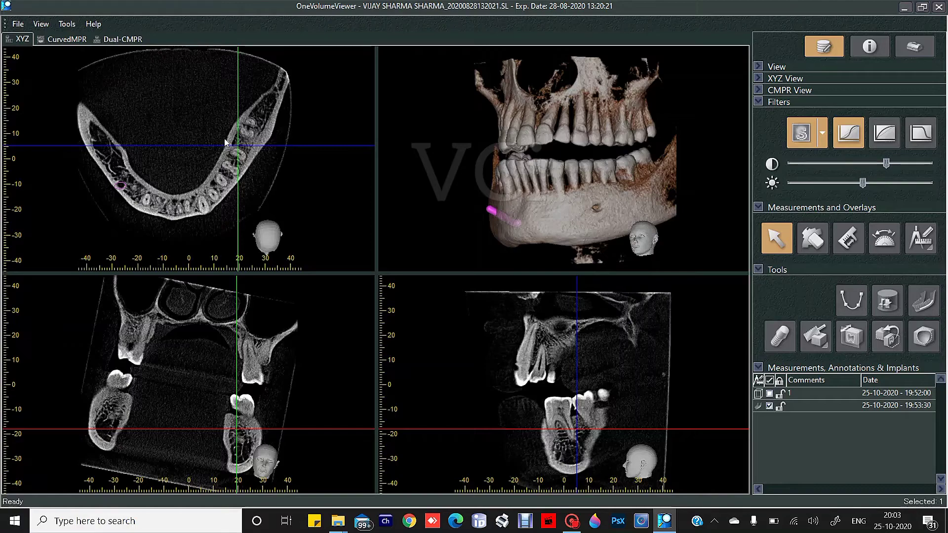
{"action": "left_click_drag", "start_coordinate": [236, 146], "coordinate": [239, 148]}
{"action": "left_click", "coordinate": [850, 143]}
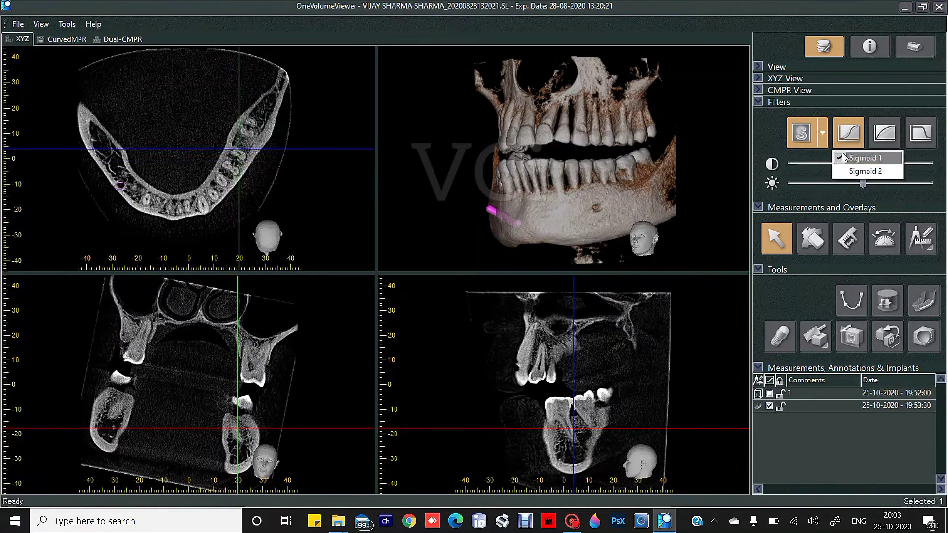
{"action": "left_click", "coordinate": [842, 158]}
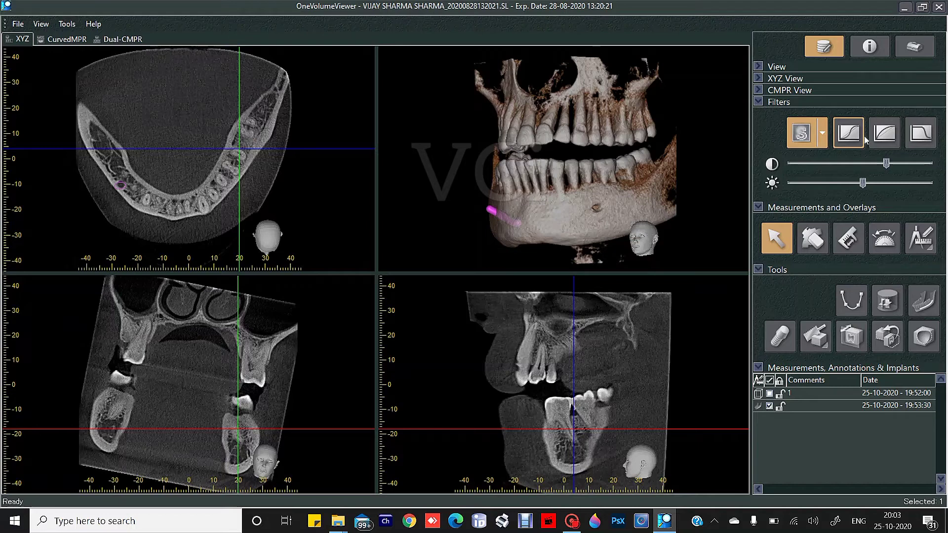
Apply the UltraHi. filter to the slices and slightly adjust the brightness and contrast from the axial view.
{"action": "left_click", "coordinate": [917, 141]}
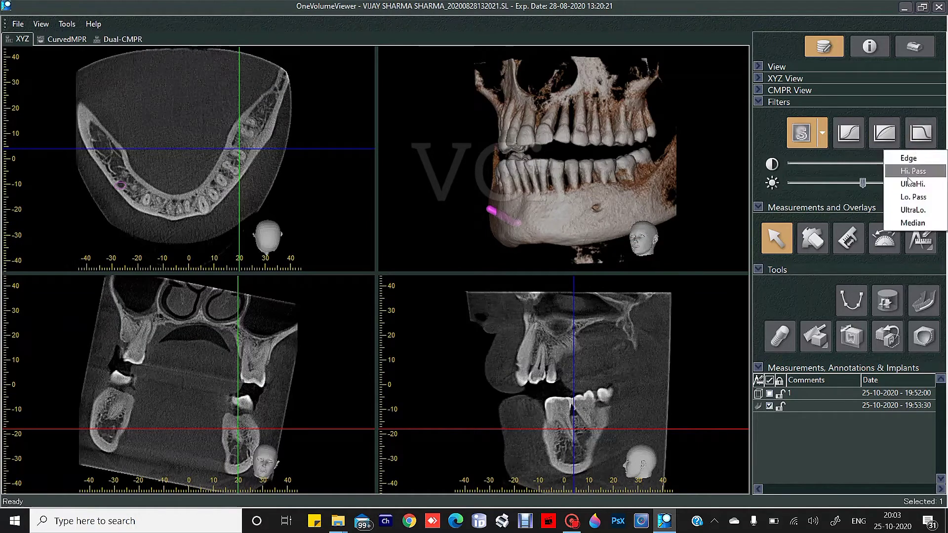
{"action": "left_click", "coordinate": [912, 184]}
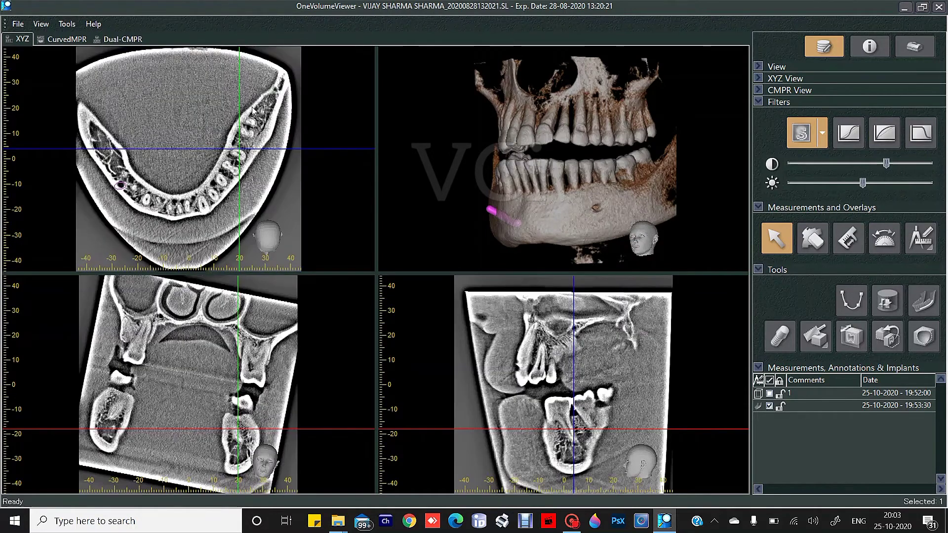
{"action": "left_click_drag", "start_coordinate": [271, 129], "coordinate": [272, 133]}
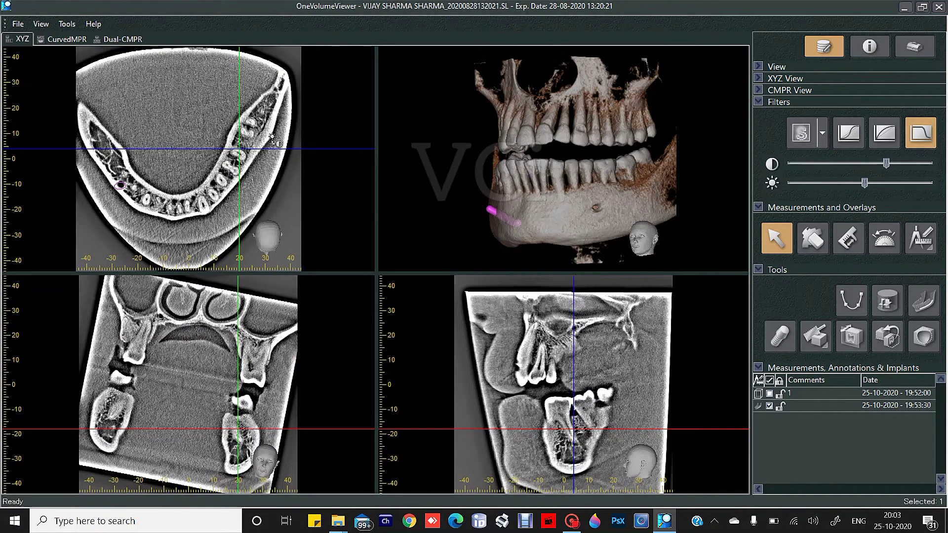
{"action": "left_click_drag", "start_coordinate": [275, 140], "coordinate": [268, 110]}
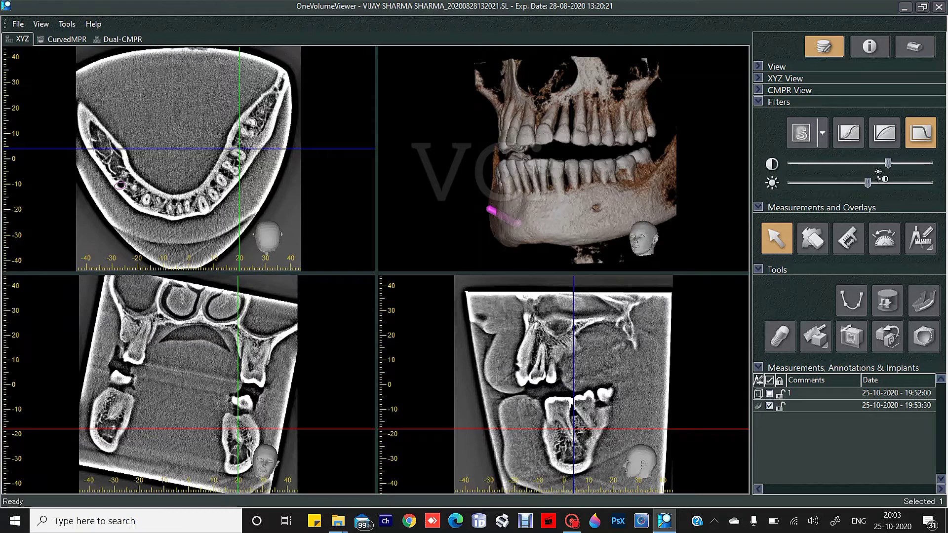
Replace the UltraHi. filter with Median, and turn Median off to leave the slices without it.
{"action": "left_click", "coordinate": [921, 133]}
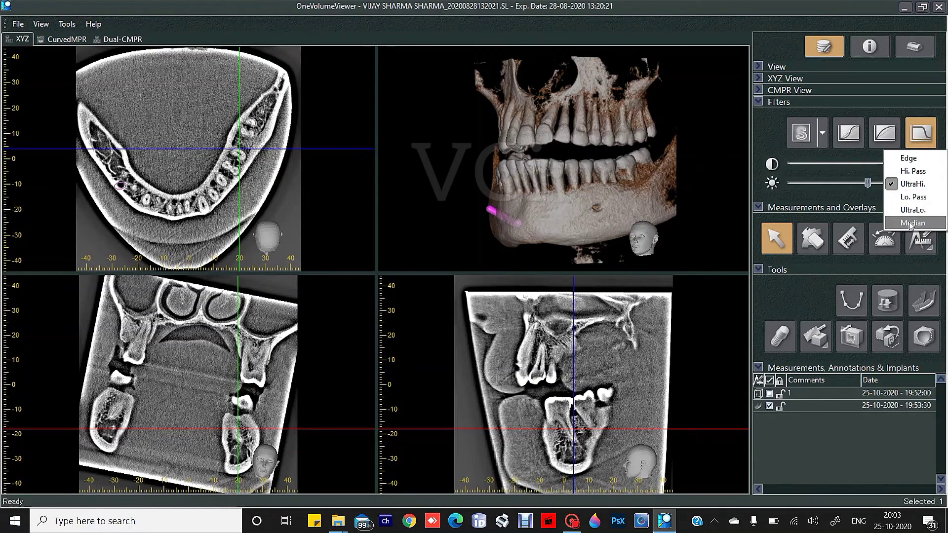
{"action": "left_click", "coordinate": [911, 223]}
{"action": "left_click", "coordinate": [918, 133]}
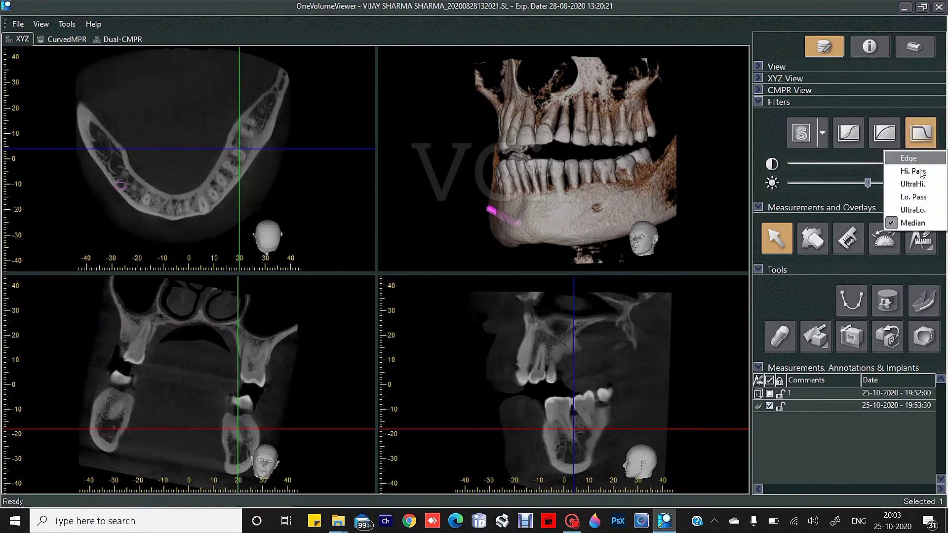
{"action": "left_click", "coordinate": [912, 223]}
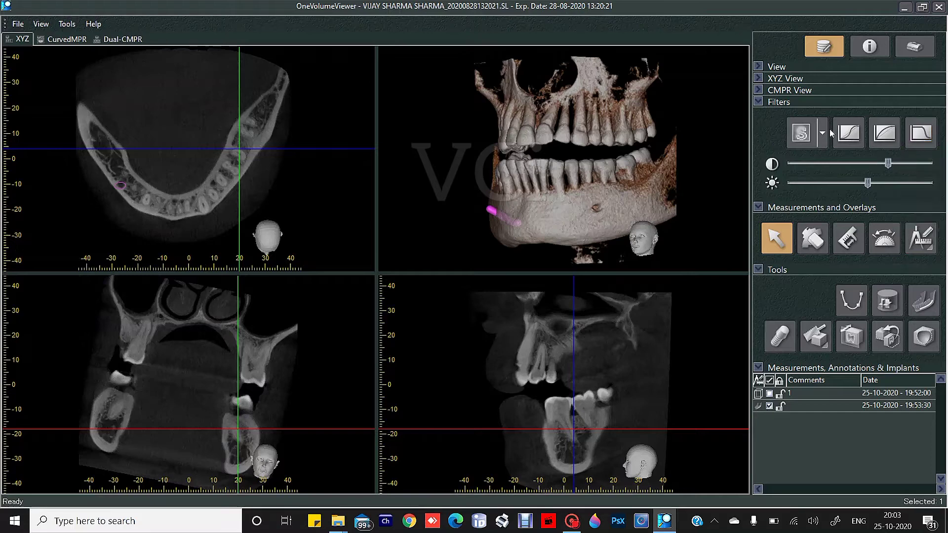
Measure the width of the patient's left posterior mandible from inner to outer border in the axial view.
{"action": "left_click", "coordinate": [779, 102]}
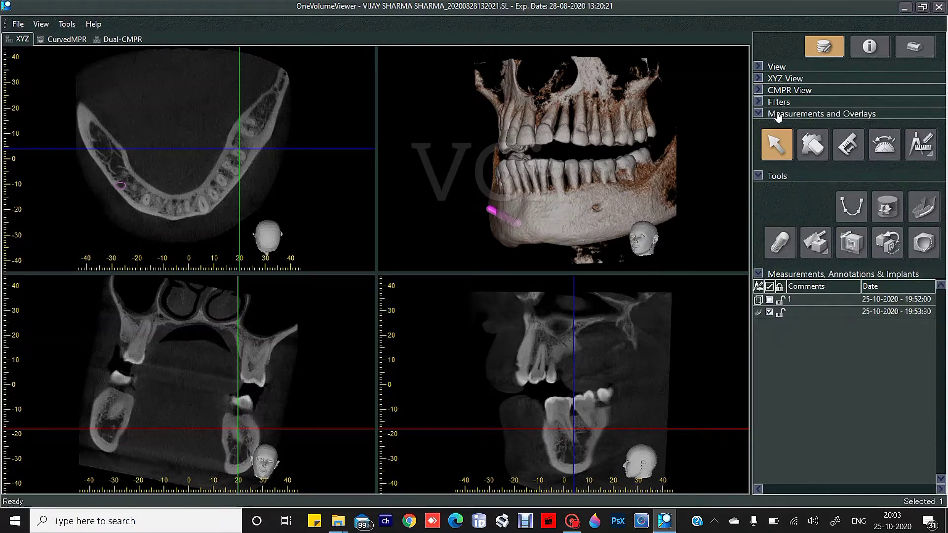
{"action": "left_click", "coordinate": [783, 147]}
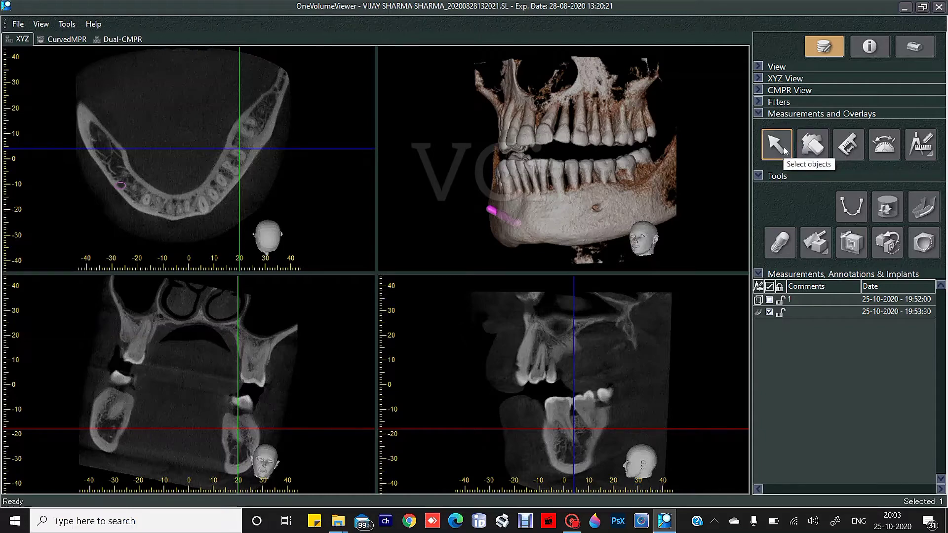
{"action": "left_click", "coordinate": [785, 149]}
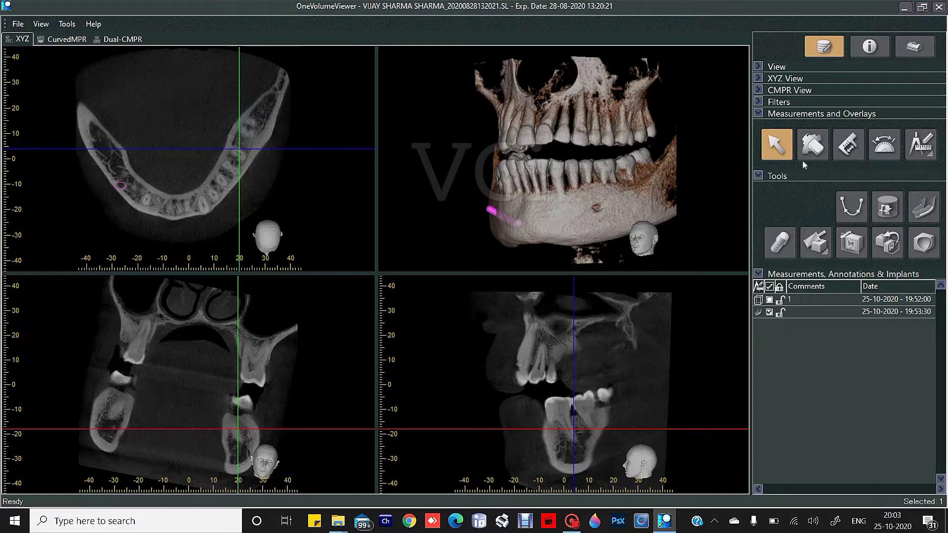
{"action": "left_click", "coordinate": [853, 151]}
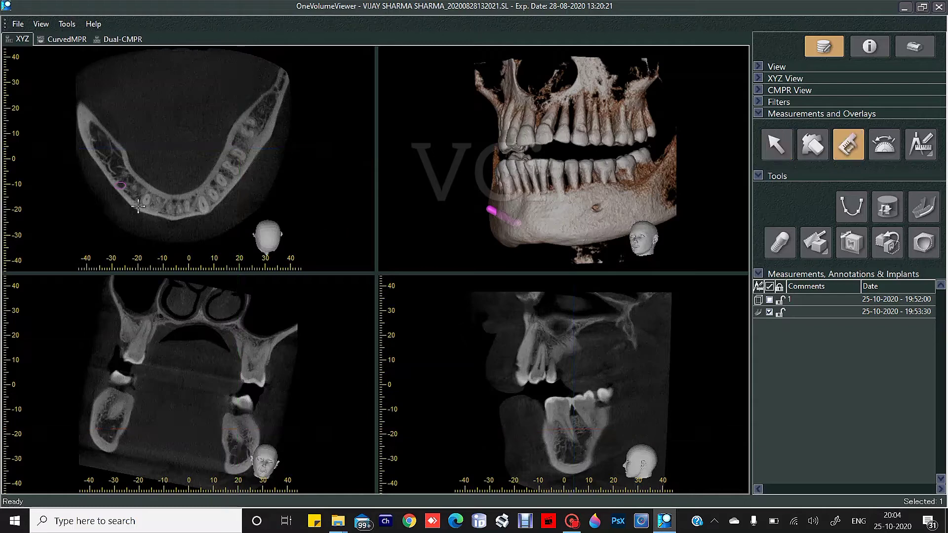
{"action": "left_click", "coordinate": [227, 149]}
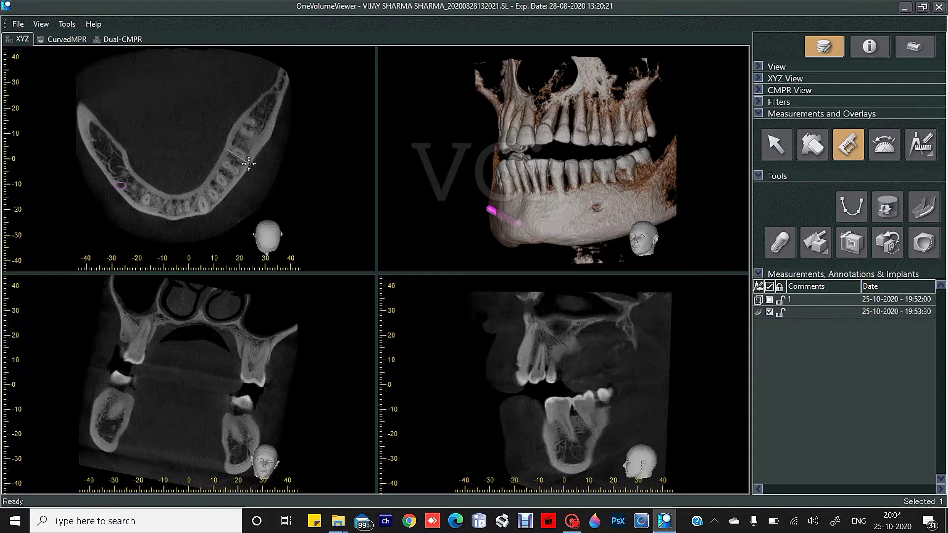
{"action": "left_click", "coordinate": [248, 164]}
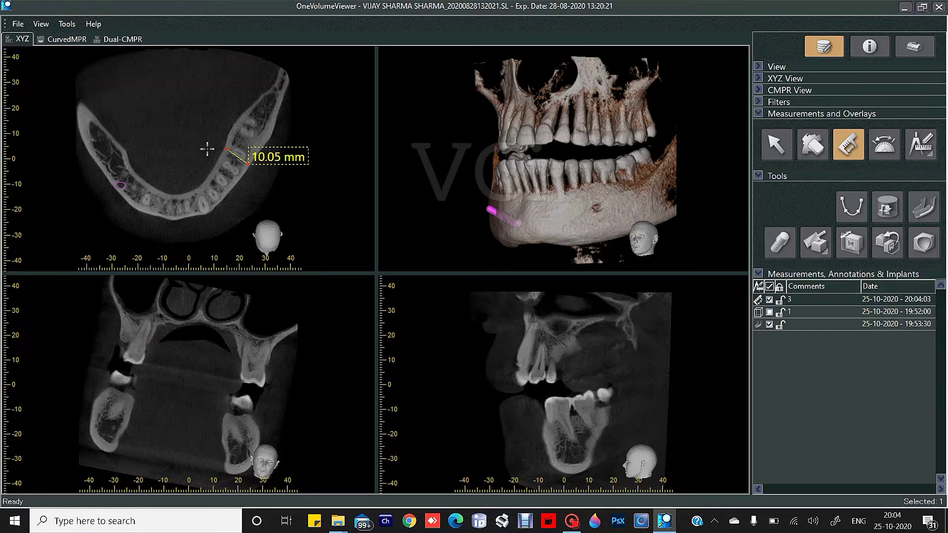
Move the mandible width label below its measurement line, and erase the measurement.
{"action": "left_click", "coordinate": [777, 144]}
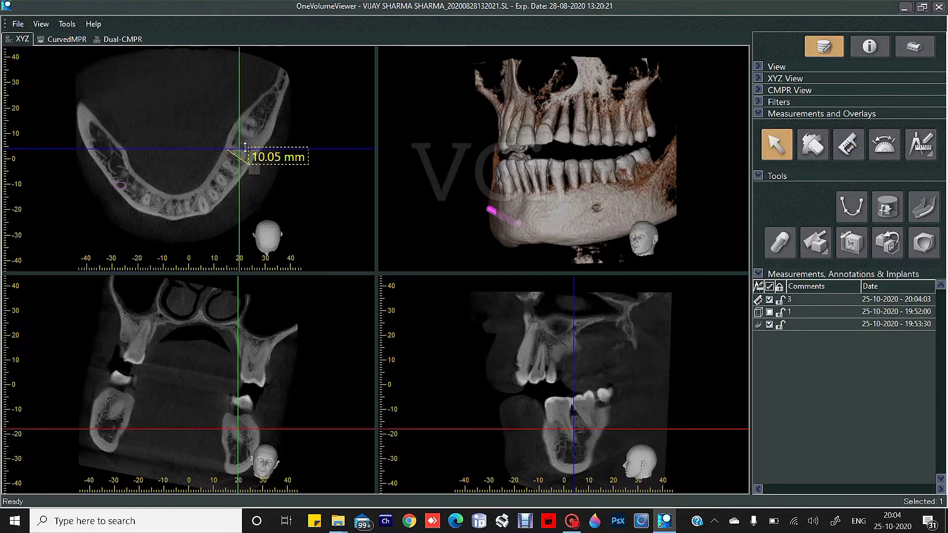
{"action": "left_click_drag", "start_coordinate": [267, 159], "coordinate": [266, 186]}
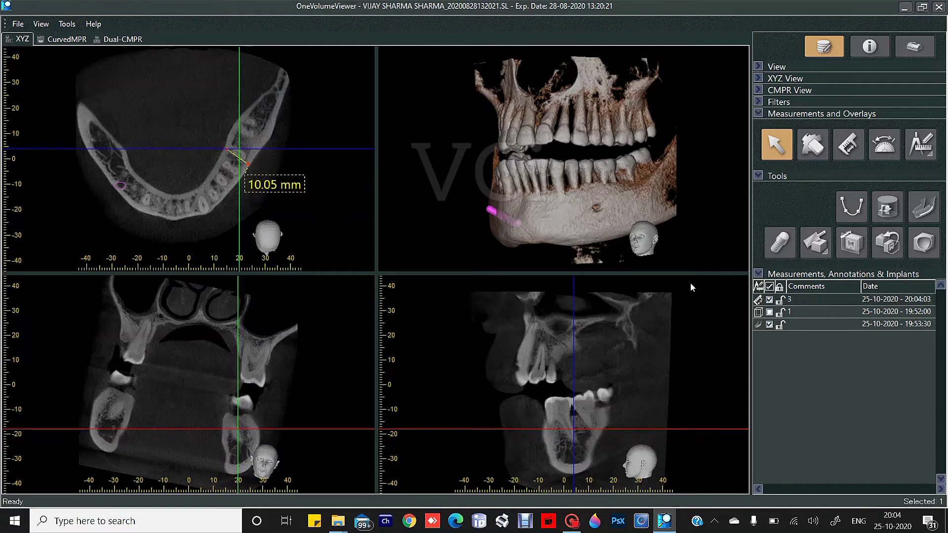
{"action": "left_click", "coordinate": [812, 144]}
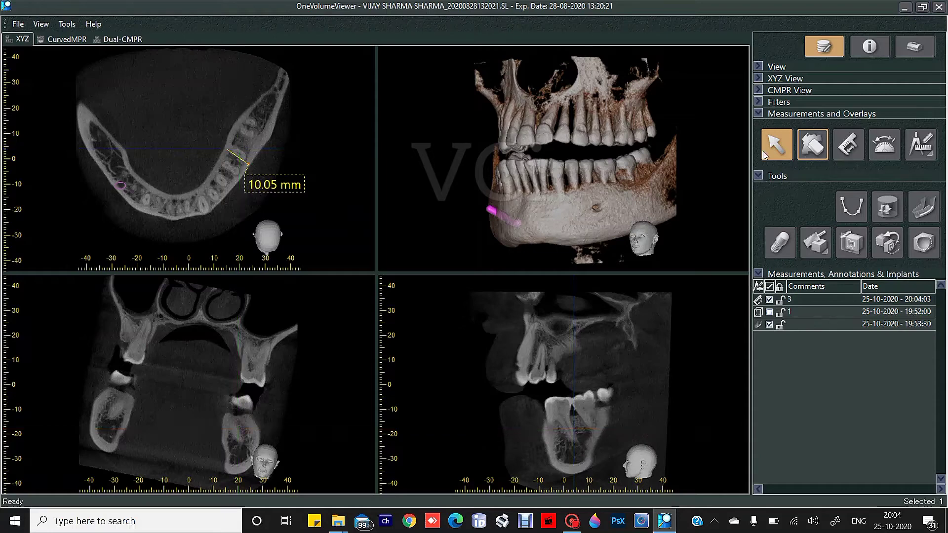
{"action": "left_click", "coordinate": [263, 185]}
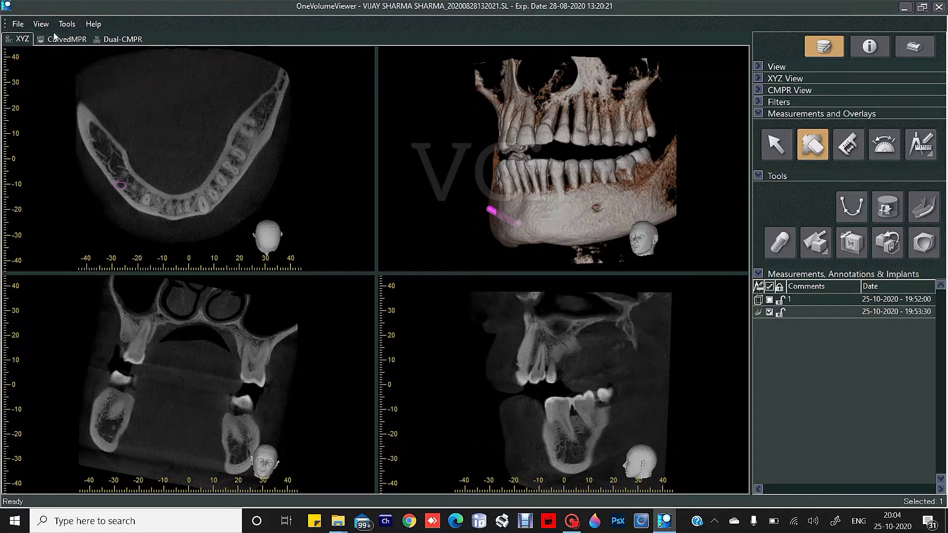
In CurvedMPR, measure the ridge width and the height from its midpoint down into the mandible on cross-section 14.
{"action": "left_click", "coordinate": [68, 39]}
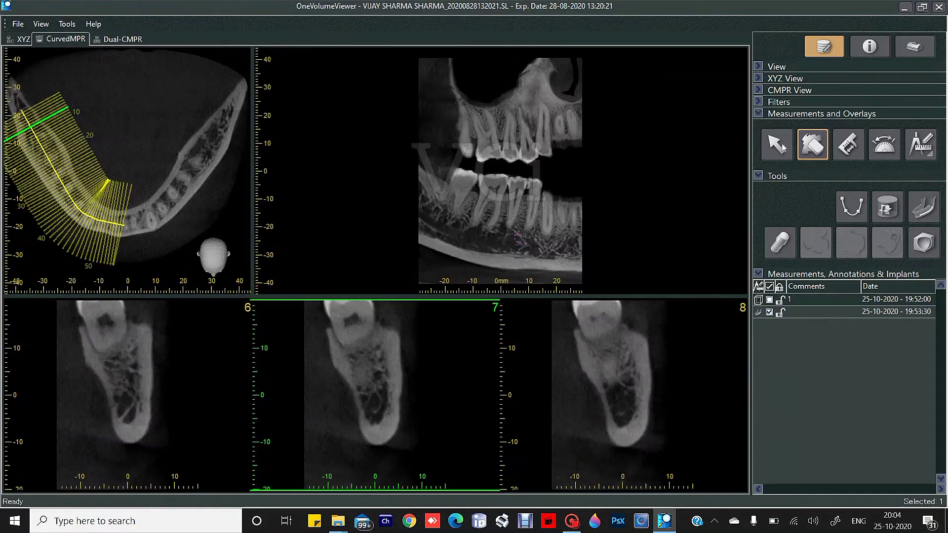
{"action": "scroll", "coordinate": [592, 373], "scroll_direction": "down", "scroll_amount": 4}
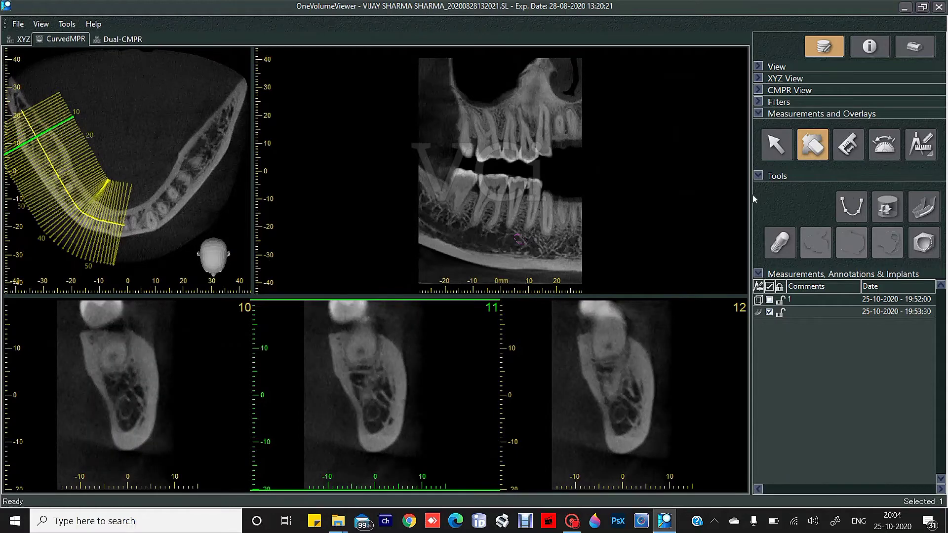
{"action": "left_click", "coordinate": [780, 144]}
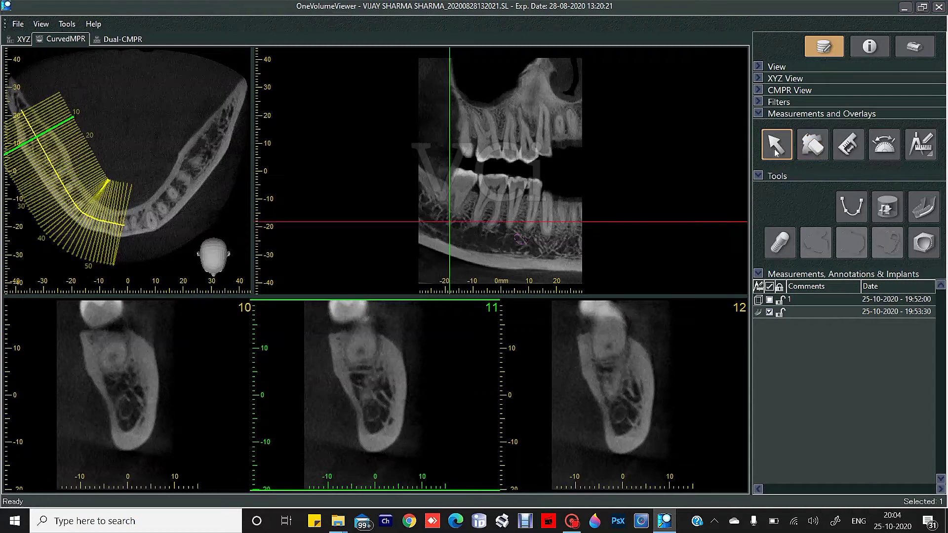
{"action": "left_click", "coordinate": [847, 147]}
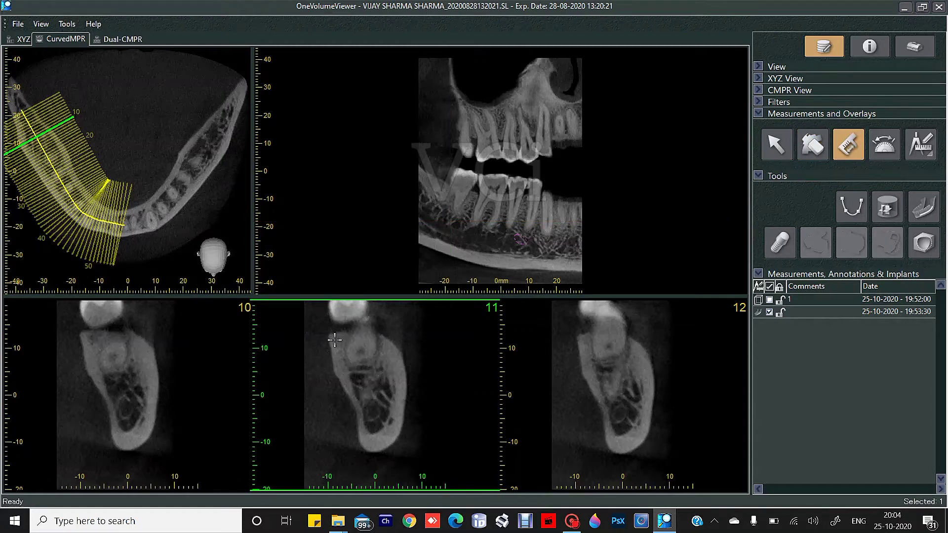
{"action": "scroll", "coordinate": [335, 336], "scroll_direction": "down", "scroll_amount": 3}
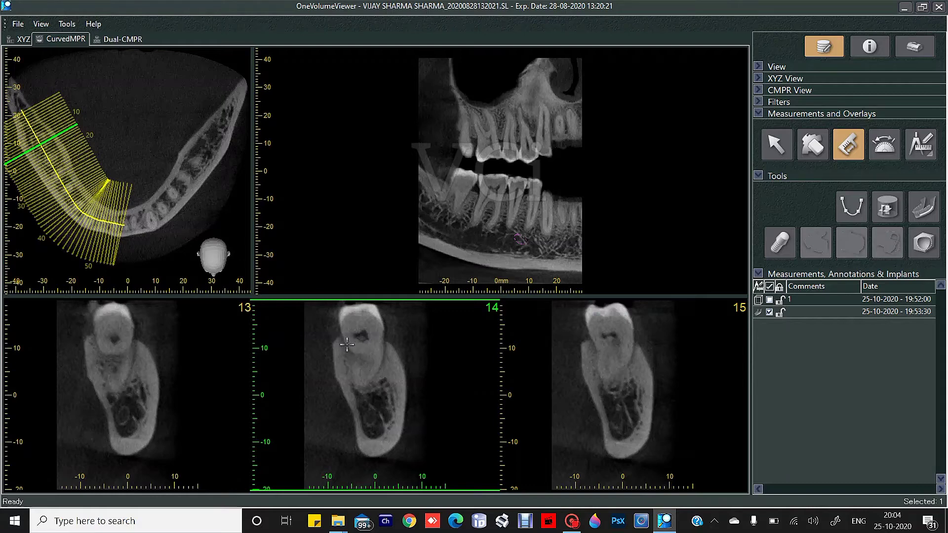
{"action": "left_click", "coordinate": [337, 343]}
{"action": "left_click", "coordinate": [385, 342]}
{"action": "left_click", "coordinate": [385, 342]}
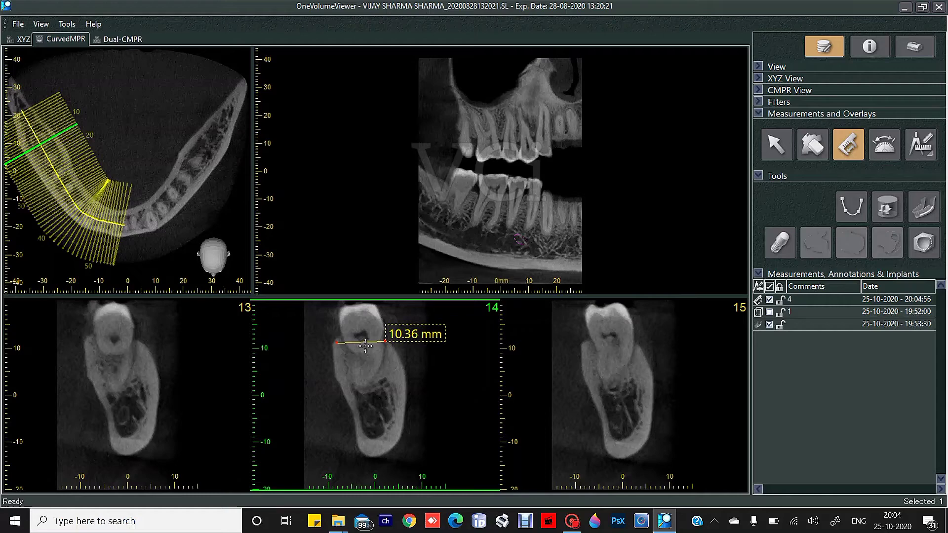
{"action": "left_click", "coordinate": [362, 341]}
{"action": "left_click", "coordinate": [370, 396]}
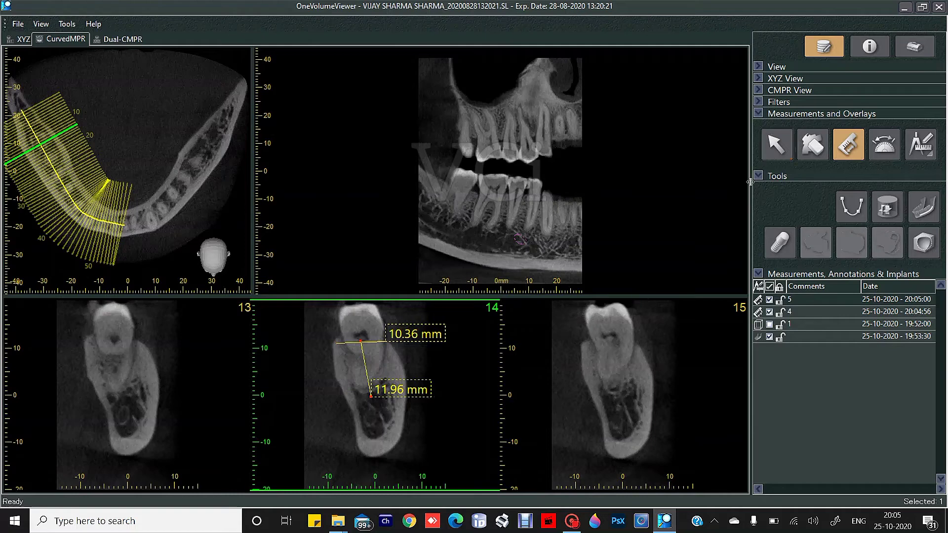
Measure the ridge width and the height from its midpoint down into the mandible on cross-section 16.
{"action": "scroll", "coordinate": [566, 368], "scroll_direction": "down", "scroll_amount": 1}
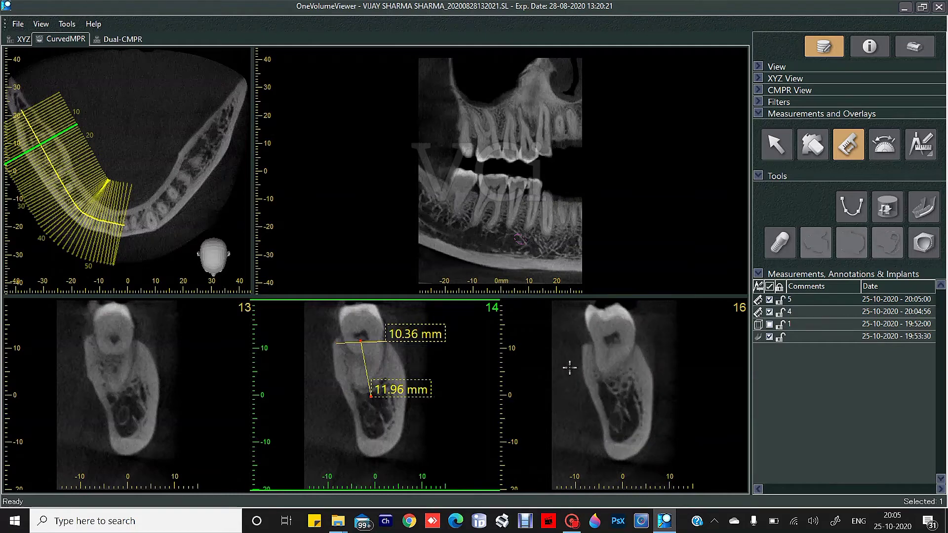
{"action": "left_click", "coordinate": [590, 349]}
{"action": "left_click", "coordinate": [634, 348]}
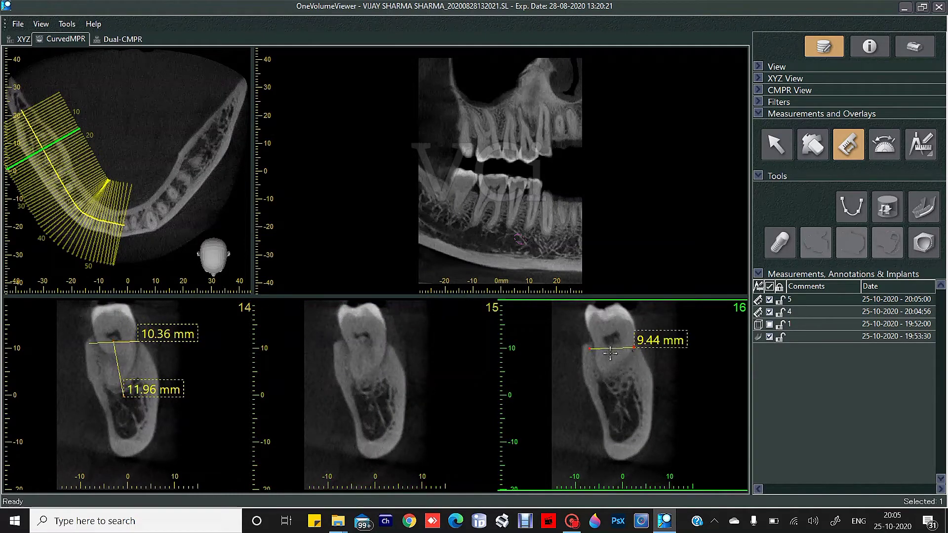
{"action": "left_click", "coordinate": [618, 399]}
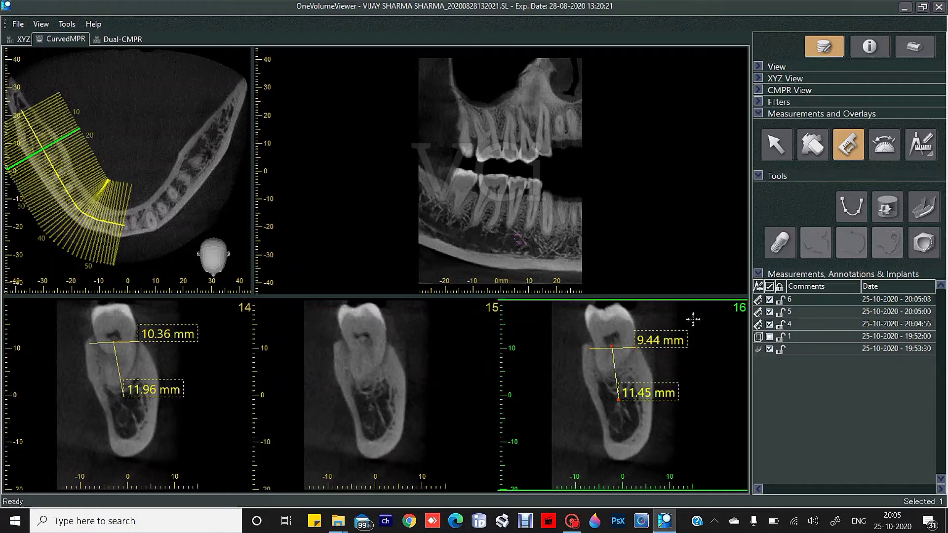
Move both measurement labels on cross-section 16 clear of their lines, and raise the height line's lower endpoint slightly.
{"action": "left_click", "coordinate": [776, 145]}
{"action": "left_click_drag", "start_coordinate": [649, 348], "coordinate": [611, 339]}
{"action": "left_click_drag", "start_coordinate": [647, 395], "coordinate": [598, 415]}
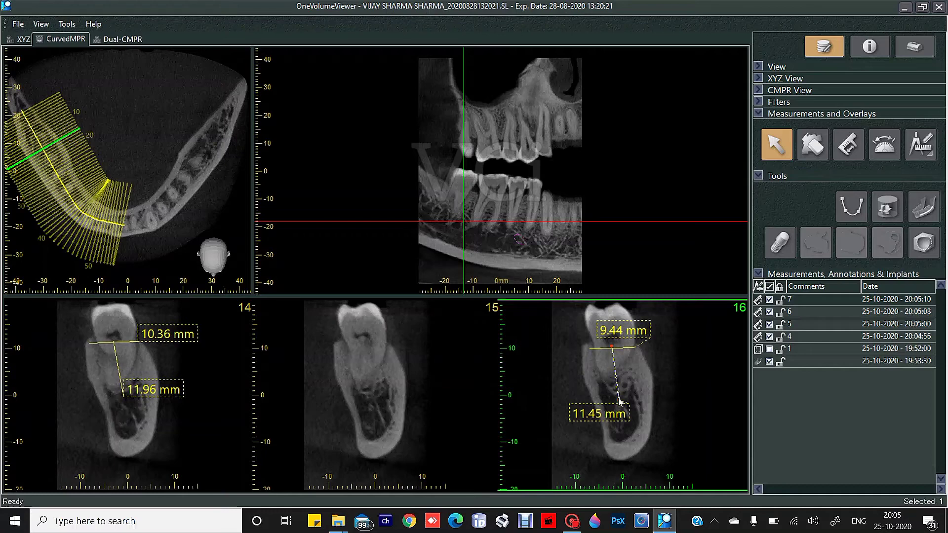
{"action": "left_click_drag", "start_coordinate": [620, 401], "coordinate": [620, 399]}
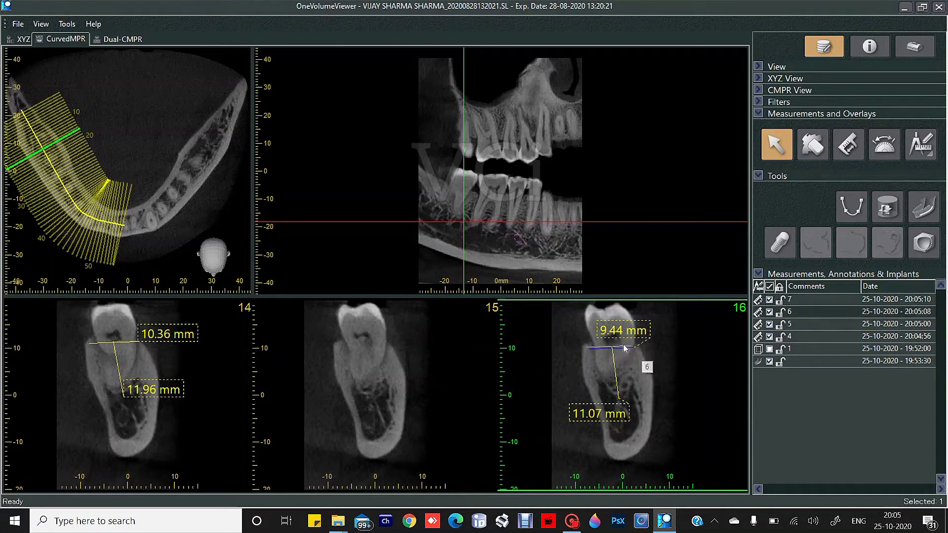
Delete the width and height measurements from cross-section 16.
{"action": "left_click_drag", "start_coordinate": [624, 345], "coordinate": [621, 342]}
{"action": "key", "text": "Delete"}
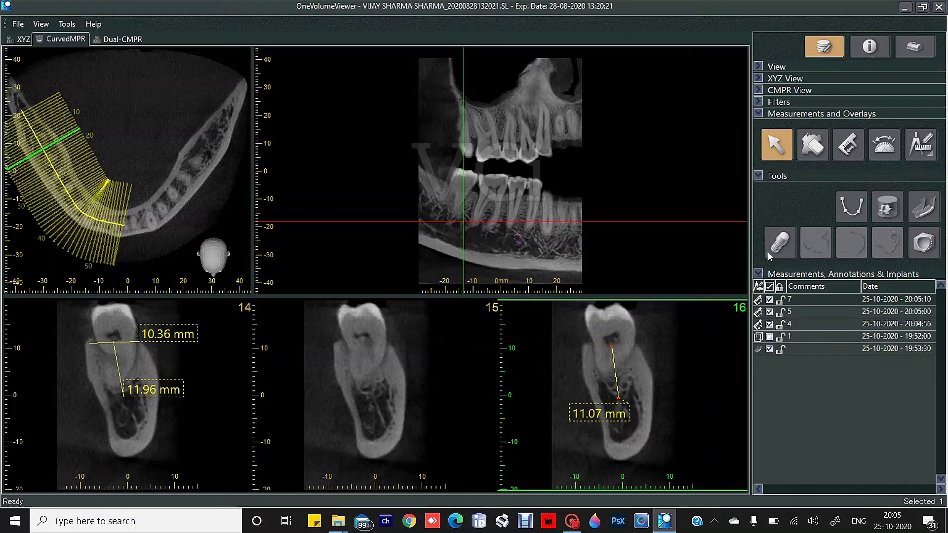
{"action": "left_click", "coordinate": [617, 413]}
{"action": "left_click", "coordinate": [776, 145]}
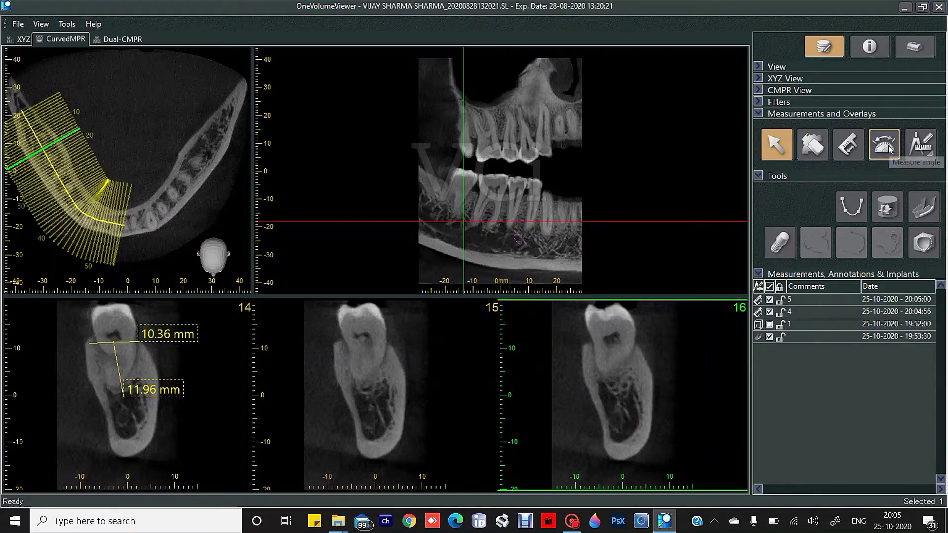
Measure an angle between the crown's top edge and the root on cross-section 16, and delete the angle measurement.
{"action": "left_click", "coordinate": [876, 148]}
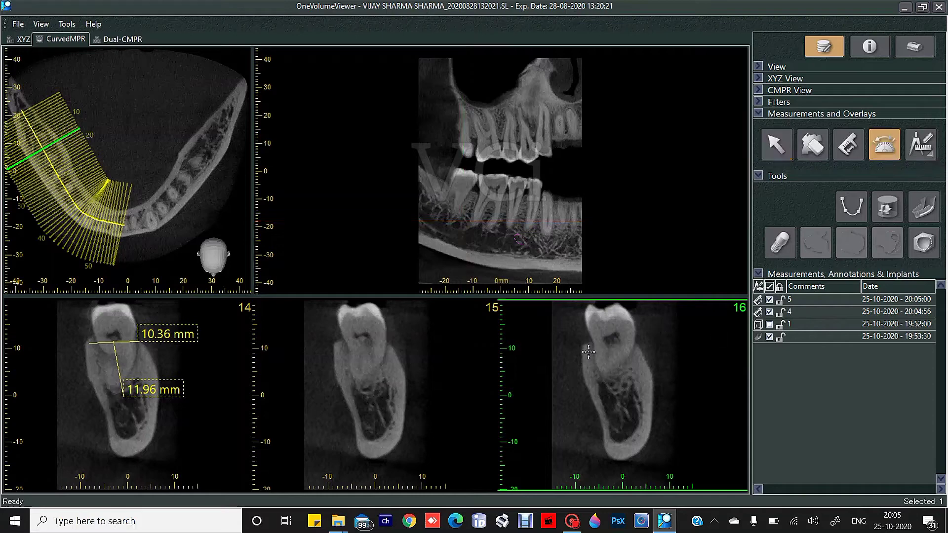
{"action": "left_click", "coordinate": [588, 308]}
{"action": "left_click", "coordinate": [625, 309]}
{"action": "left_click", "coordinate": [607, 379]}
{"action": "left_click", "coordinate": [777, 144]}
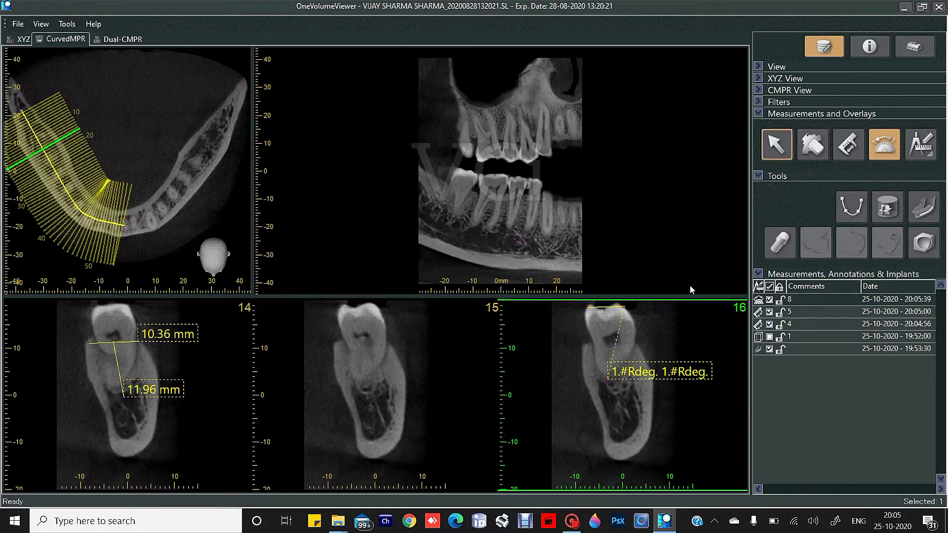
{"action": "left_click_drag", "start_coordinate": [660, 371], "coordinate": [628, 396]}
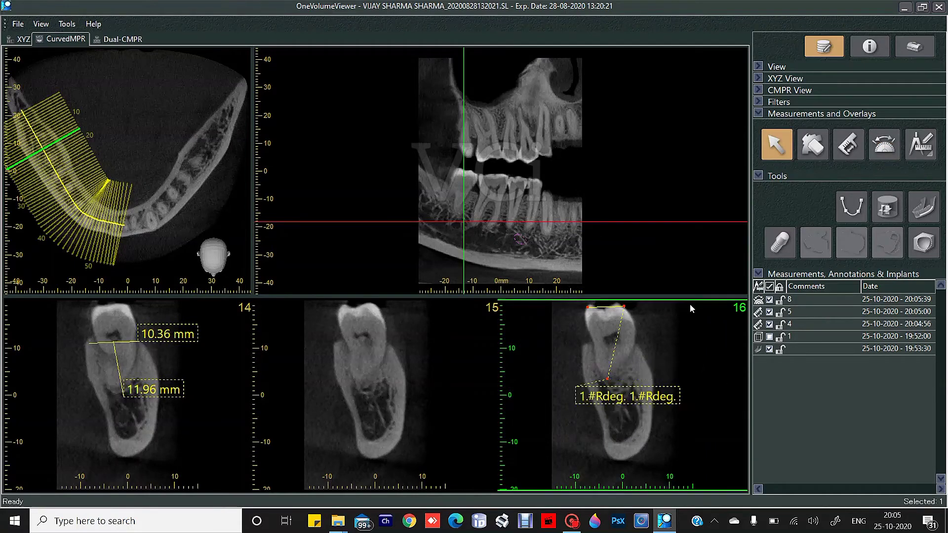
{"action": "key", "text": "Delete"}
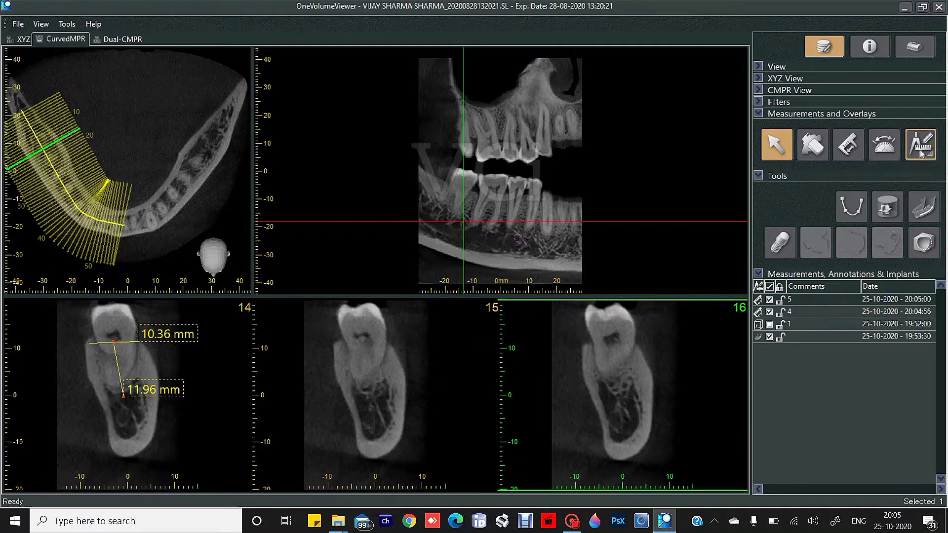
Bring up cross-section 27 through the lower molar and place an arrow pointing at its pulp chamber.
{"action": "scroll", "coordinate": [650, 361], "scroll_direction": "down", "scroll_amount": 6}
{"action": "scroll", "coordinate": [650, 356], "scroll_direction": "up", "scroll_amount": 5}
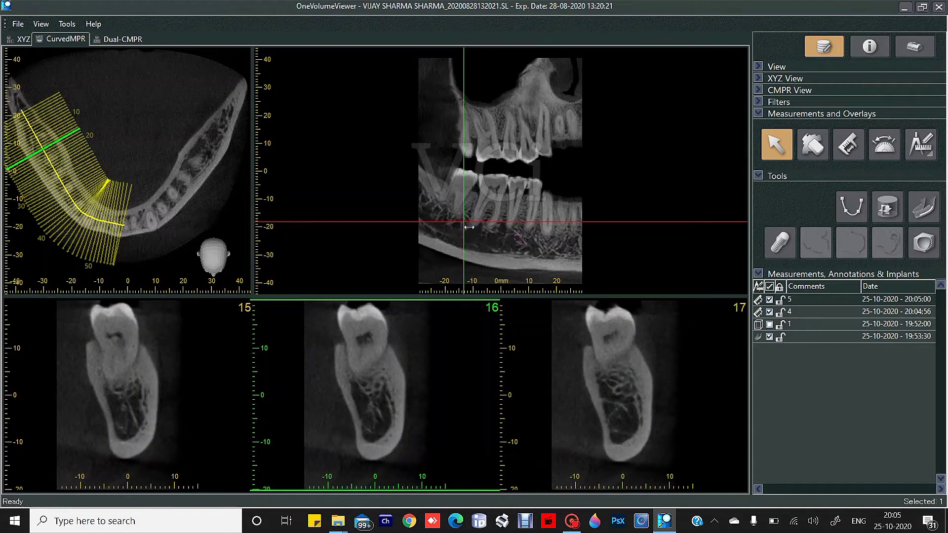
{"action": "left_click_drag", "start_coordinate": [469, 226], "coordinate": [516, 194]}
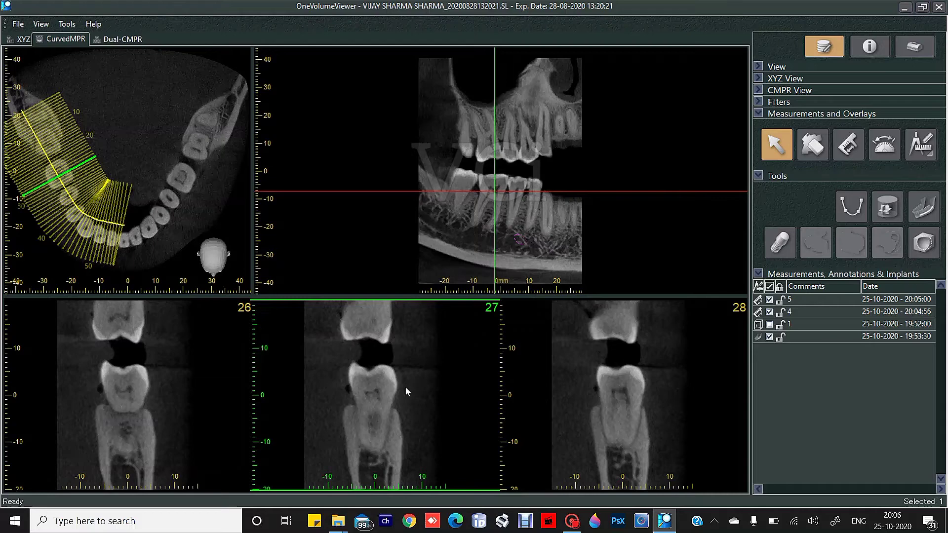
{"action": "left_click", "coordinate": [921, 148]}
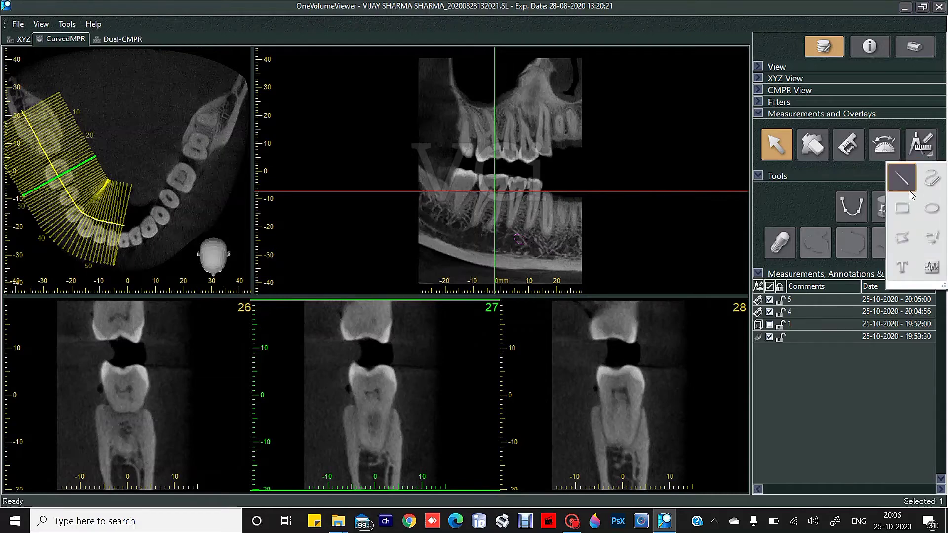
{"action": "left_click", "coordinate": [934, 245]}
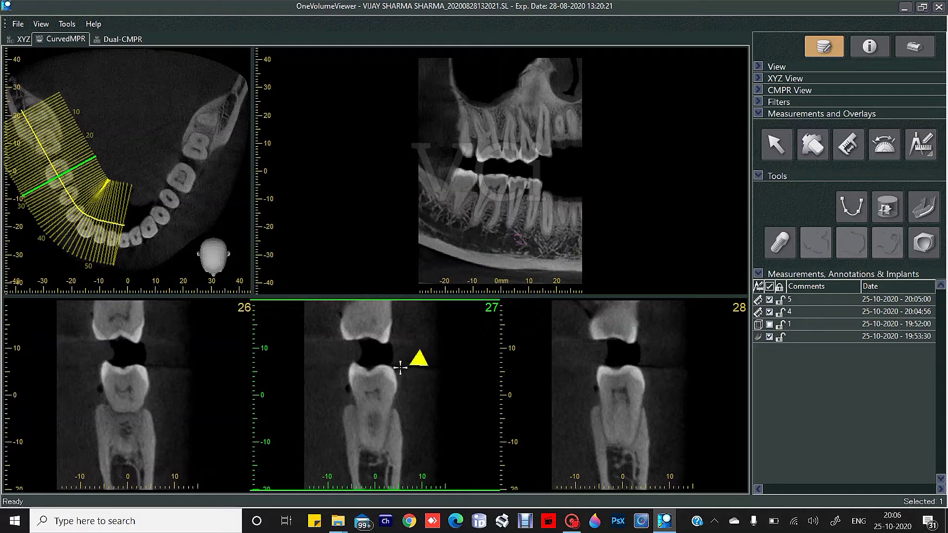
{"action": "left_click_drag", "start_coordinate": [400, 367], "coordinate": [380, 388]}
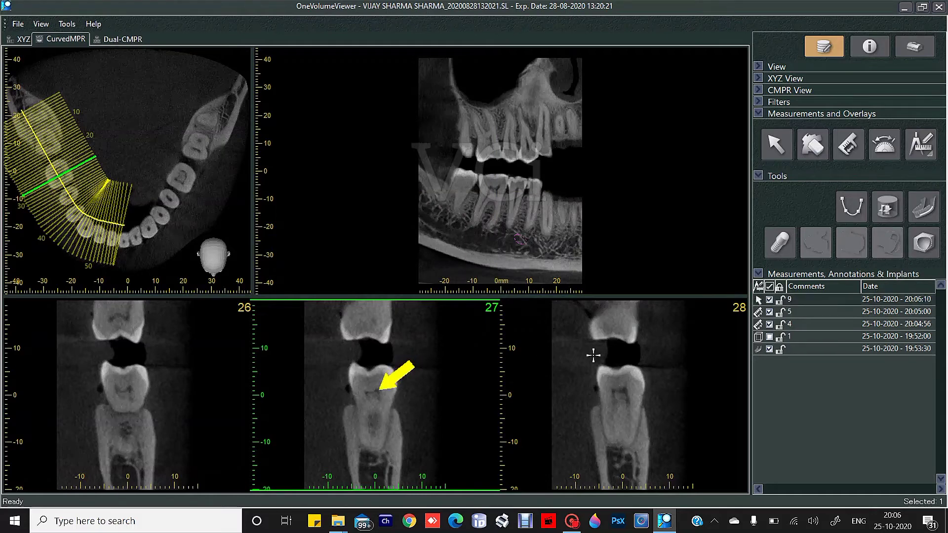
Add the text annotation "PULP STONE" on cross-section 27 and position it just above the arrow.
{"action": "left_click", "coordinate": [920, 148]}
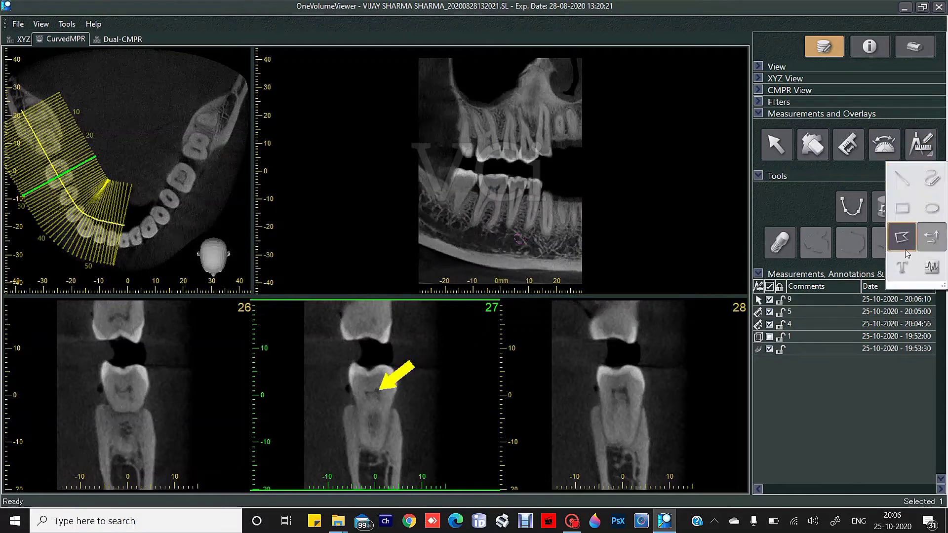
{"action": "left_click", "coordinate": [902, 267]}
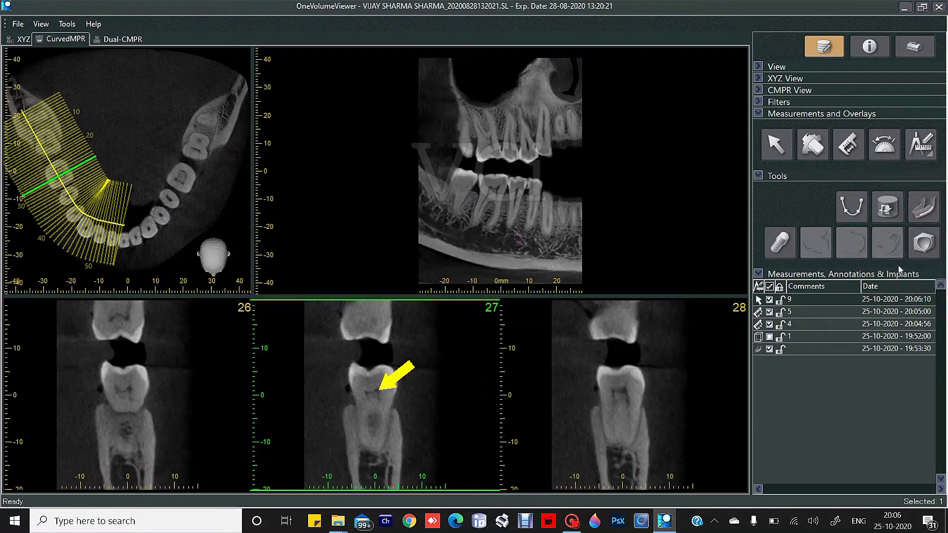
{"action": "left_click_drag", "start_coordinate": [350, 328], "coordinate": [446, 363]}
{"action": "type", "text": "PULP"}
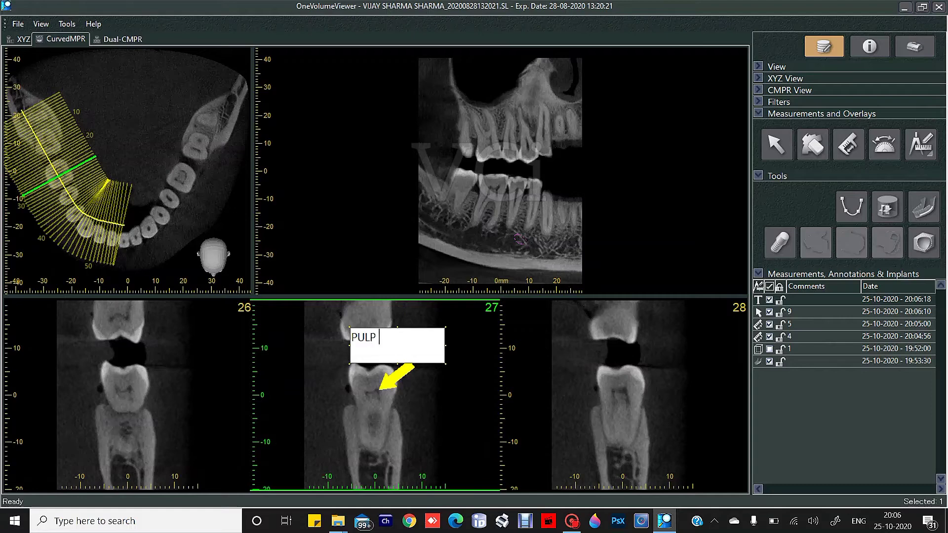
{"action": "type", "text": " STONE"}
{"action": "left_click", "coordinate": [418, 395]}
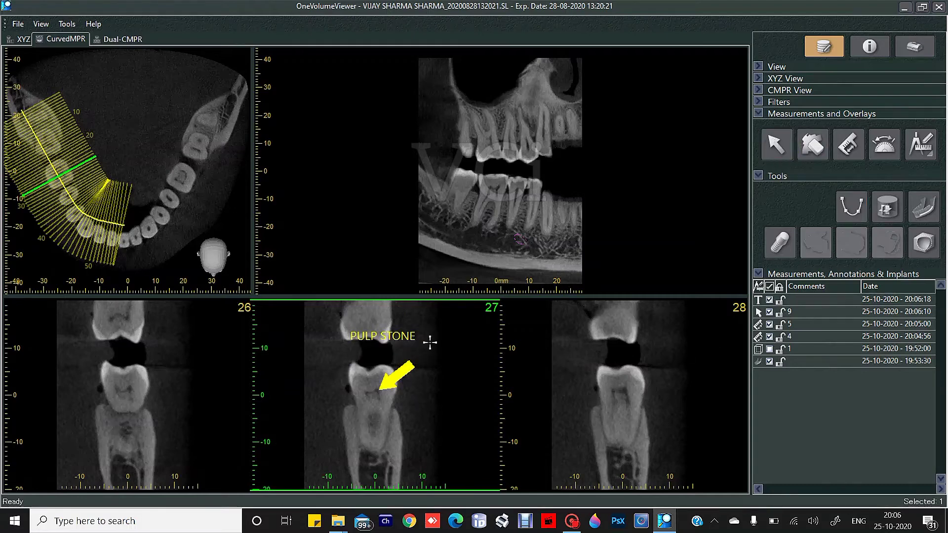
{"action": "left_click", "coordinate": [783, 156]}
{"action": "left_click_drag", "start_coordinate": [382, 341], "coordinate": [407, 355]}
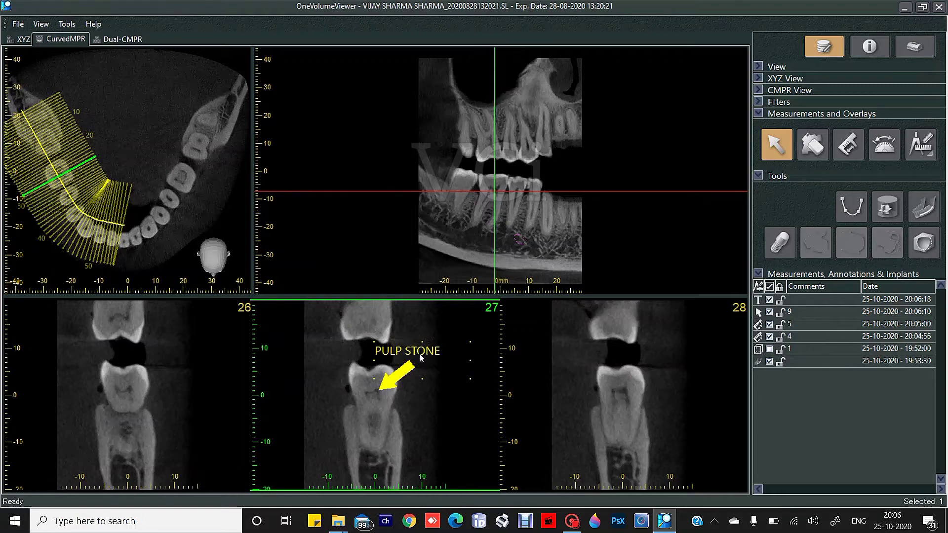
Set the annotation's font to Comic Sans MS, Bold, size 26, and move the text up over the upper tooth, clear of the arrow.
{"action": "right_click", "coordinate": [421, 358]}
{"action": "left_click", "coordinate": [451, 435]}
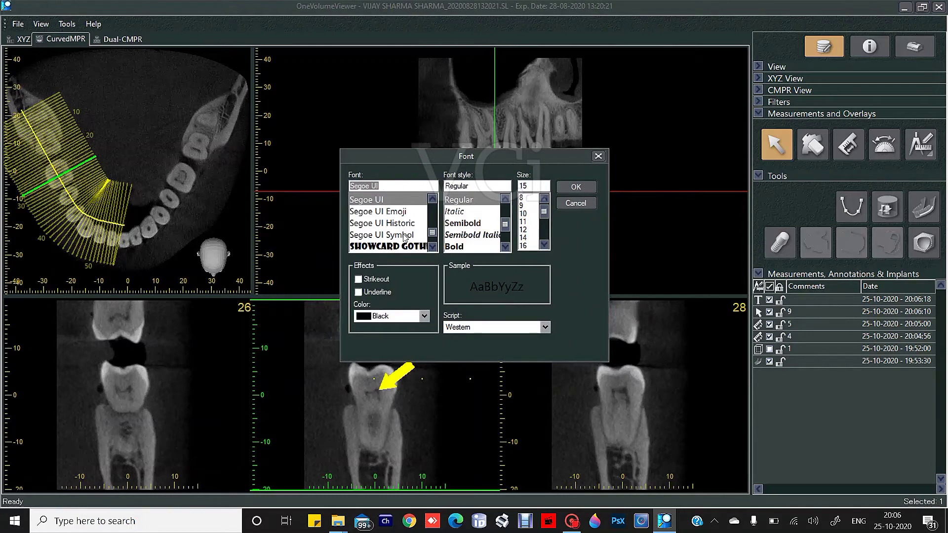
{"action": "scroll", "coordinate": [407, 232], "scroll_direction": "down", "scroll_amount": 3}
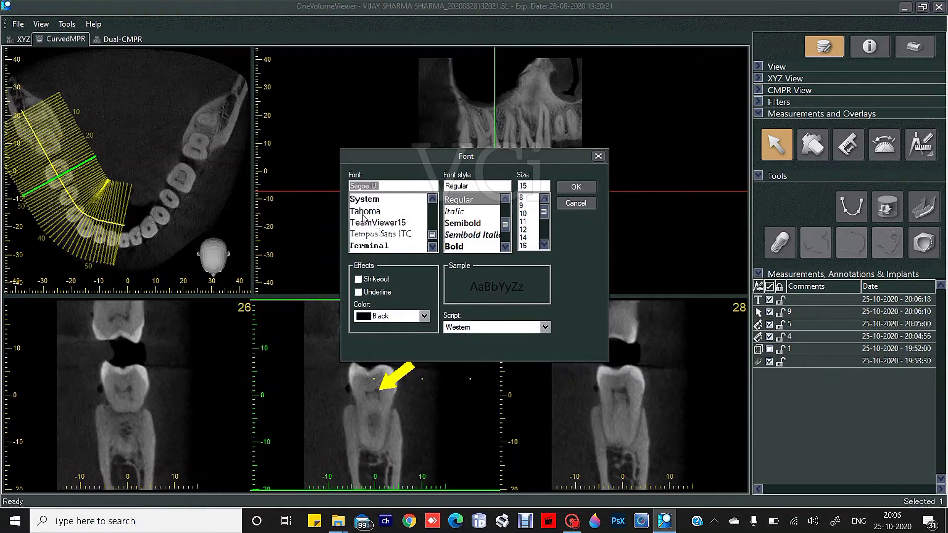
{"action": "type", "text": "COMI"}
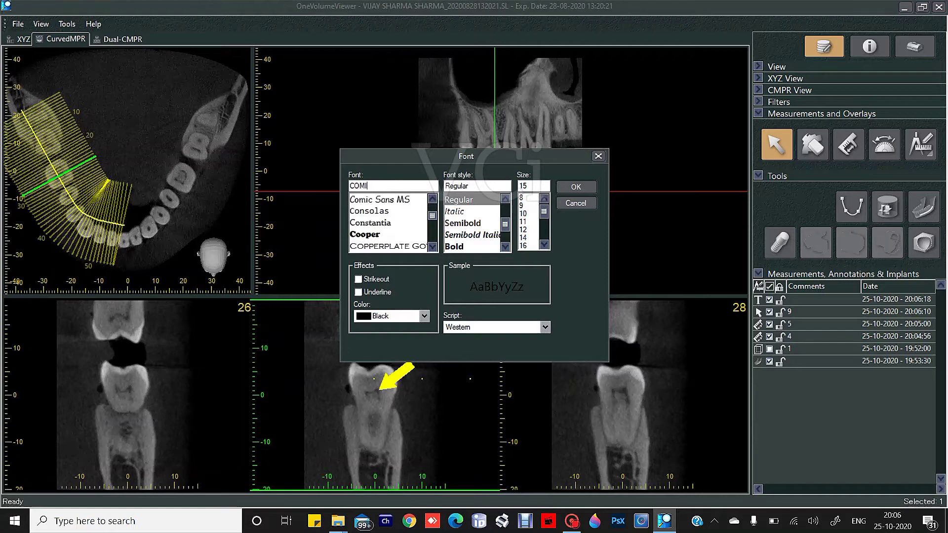
{"action": "left_click", "coordinate": [362, 199]}
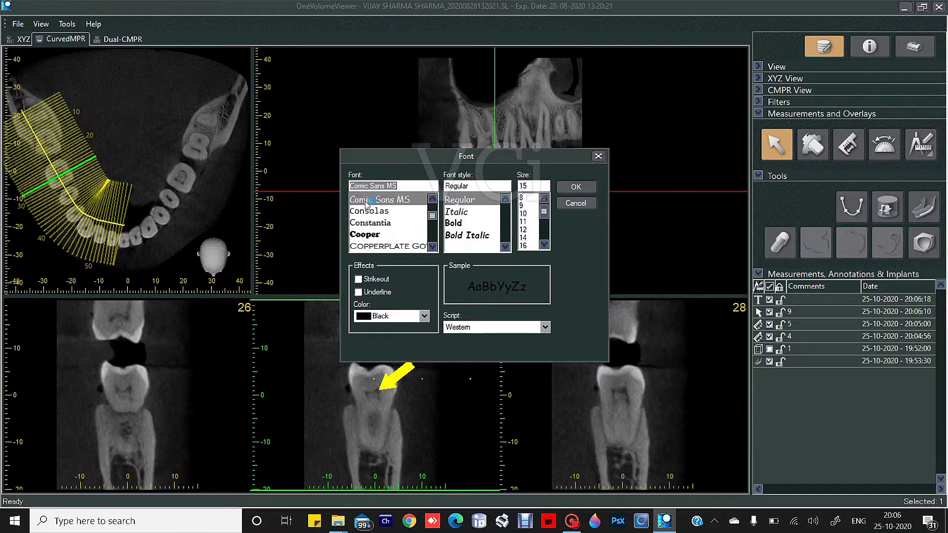
{"action": "left_click", "coordinate": [454, 223]}
{"action": "scroll", "coordinate": [527, 240], "scroll_direction": "down", "scroll_amount": 2}
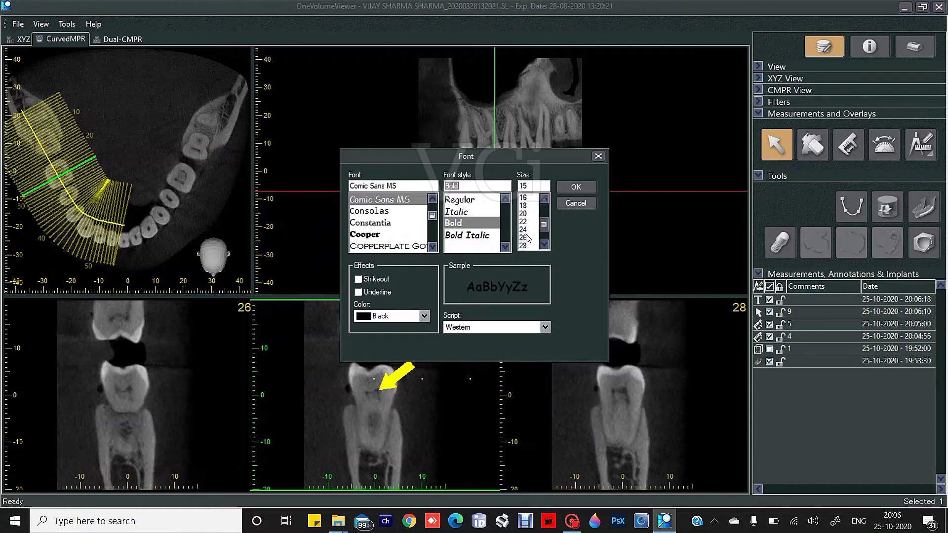
{"action": "left_click", "coordinate": [524, 237]}
{"action": "left_click", "coordinate": [576, 187]}
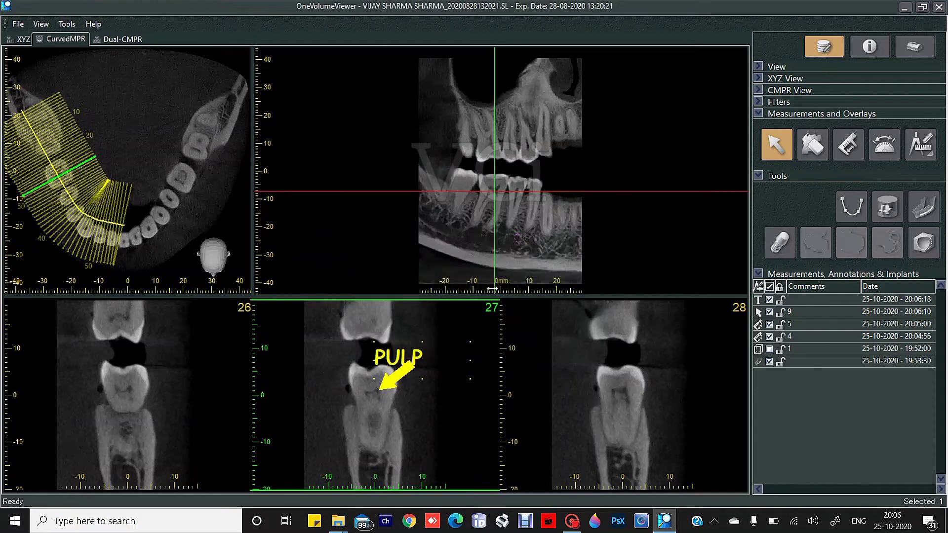
{"action": "mouse_move", "coordinate": [389, 363]}
{"action": "left_mouse_down"}
{"action": "mouse_move", "coordinate": [330, 310]}
{"action": "mouse_move", "coordinate": [335, 321]}
{"action": "left_mouse_up"}
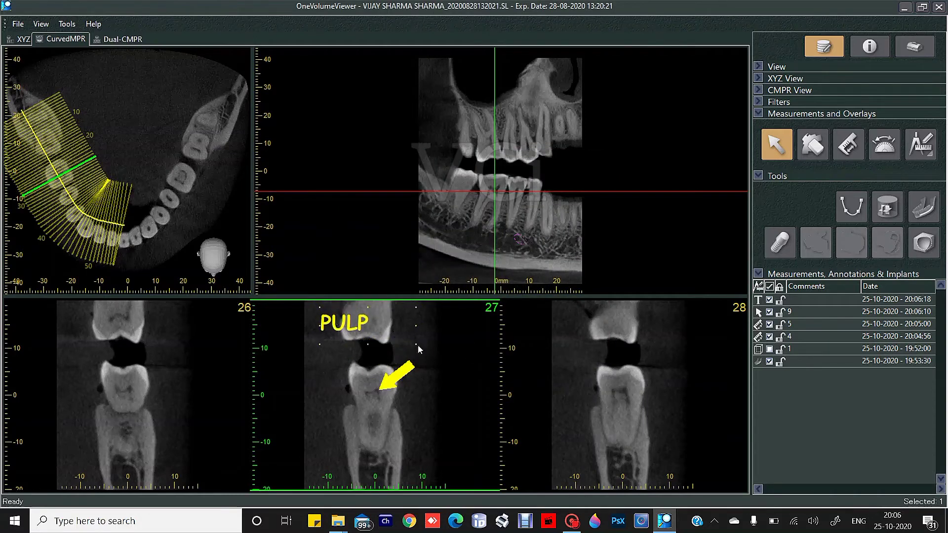
Enlarge the text box on cross-section 27 to fit both words of "PULP STONE", and position the text over the upper tooth.
{"action": "left_click_drag", "start_coordinate": [421, 353], "coordinate": [444, 383]}
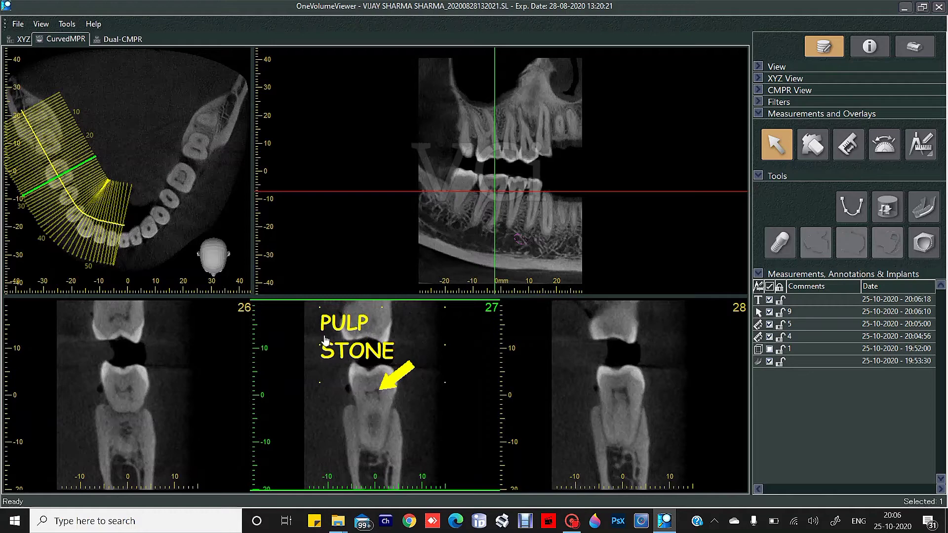
{"action": "left_click_drag", "start_coordinate": [323, 338], "coordinate": [351, 336]}
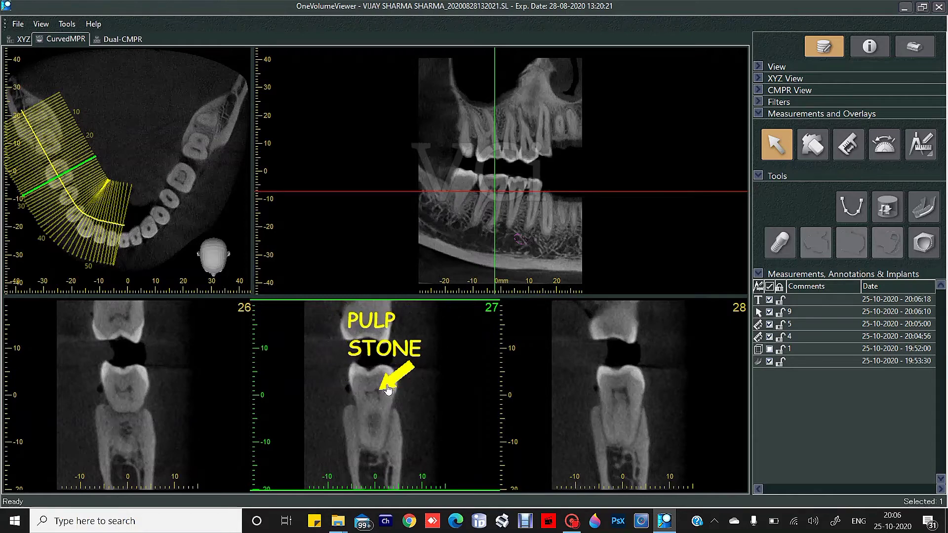
{"action": "left_click_drag", "start_coordinate": [388, 390], "coordinate": [375, 382]}
Set the "PULP STONE" annotation's font size to 12, keeping Comic Sans MS Bold.
{"action": "right_click", "coordinate": [375, 349]}
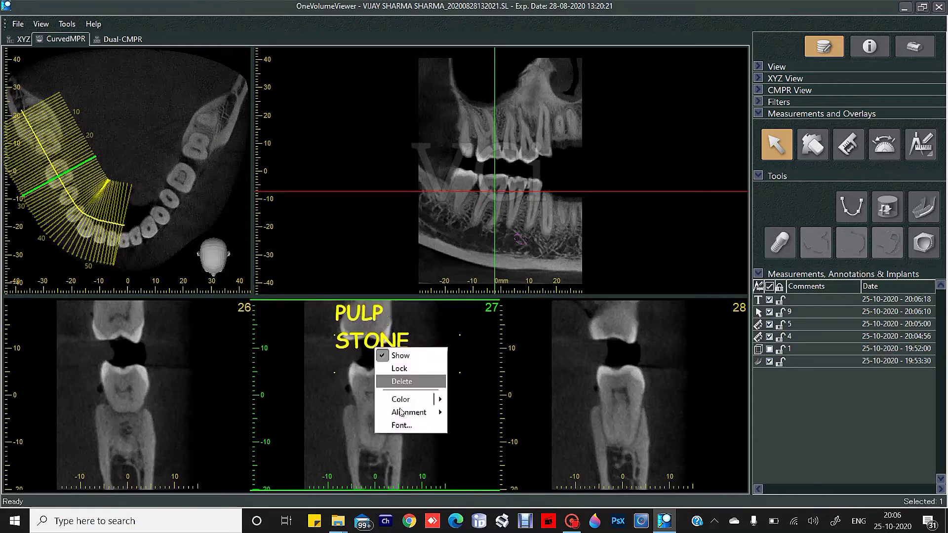
{"action": "left_click", "coordinate": [401, 425]}
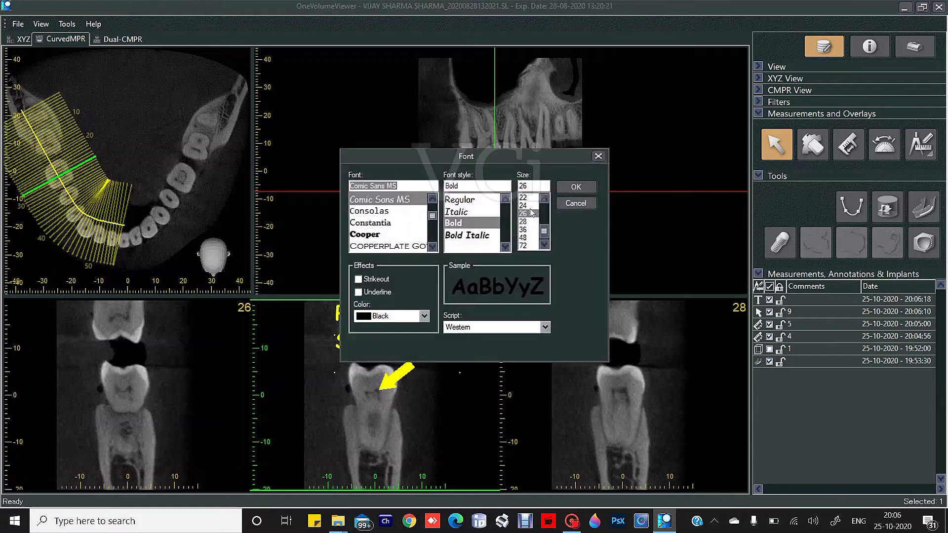
{"action": "scroll", "coordinate": [529, 208], "scroll_direction": "up", "scroll_amount": 3}
{"action": "left_click", "coordinate": [524, 230]}
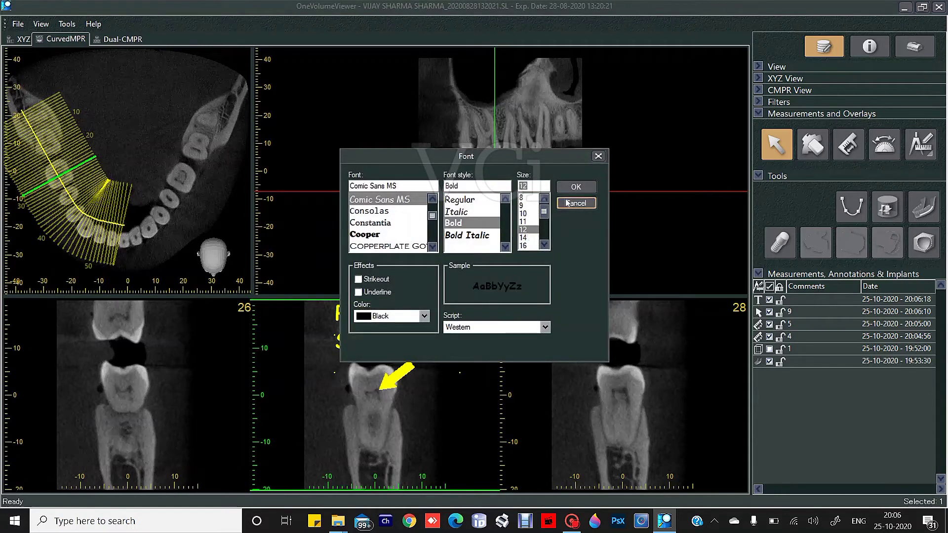
{"action": "left_click", "coordinate": [576, 186]}
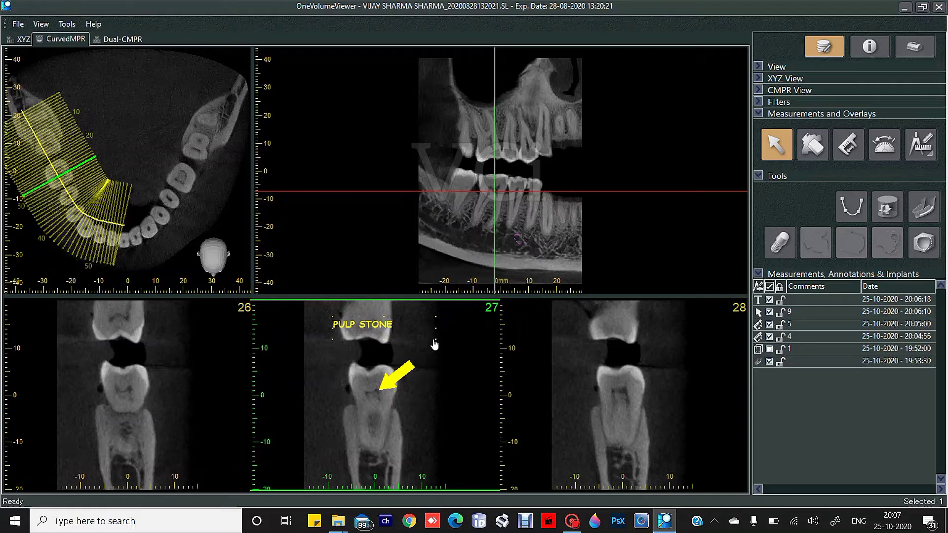
Shift the arrow slightly, decrease its size, and move the "PULP STONE" text just above the arrow's tail.
{"action": "mouse_move", "coordinate": [411, 372]}
{"action": "left_mouse_down"}
{"action": "mouse_move", "coordinate": [395, 374]}
{"action": "mouse_move", "coordinate": [421, 356]}
{"action": "mouse_move", "coordinate": [408, 366]}
{"action": "left_mouse_up"}
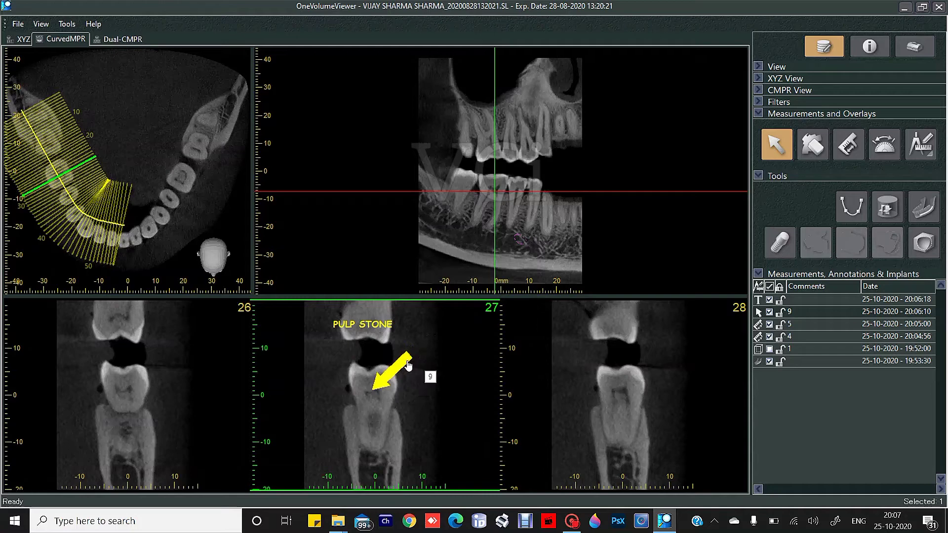
{"action": "right_click", "coordinate": [408, 365]}
{"action": "left_click", "coordinate": [437, 426]}
{"action": "left_click_drag", "start_coordinate": [367, 324], "coordinate": [413, 341]}
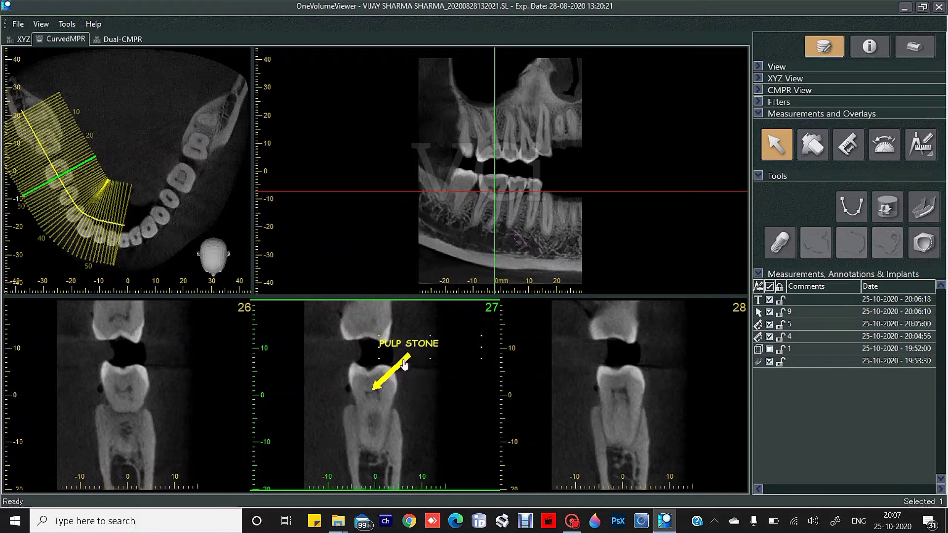
Change the color of both the "PULP STONE" text and the arrow on cross-section 27 to red.
{"action": "right_click", "coordinate": [389, 377]}
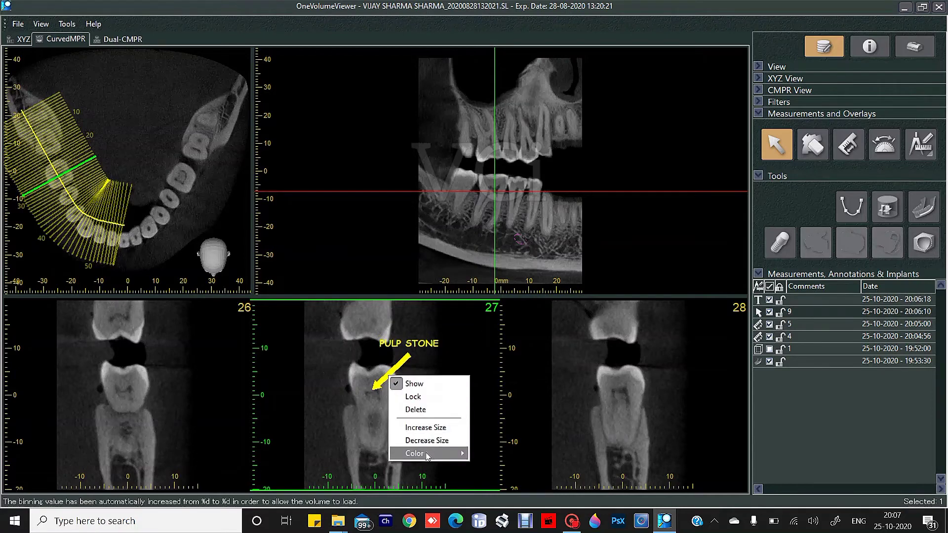
{"action": "left_click", "coordinate": [485, 447]}
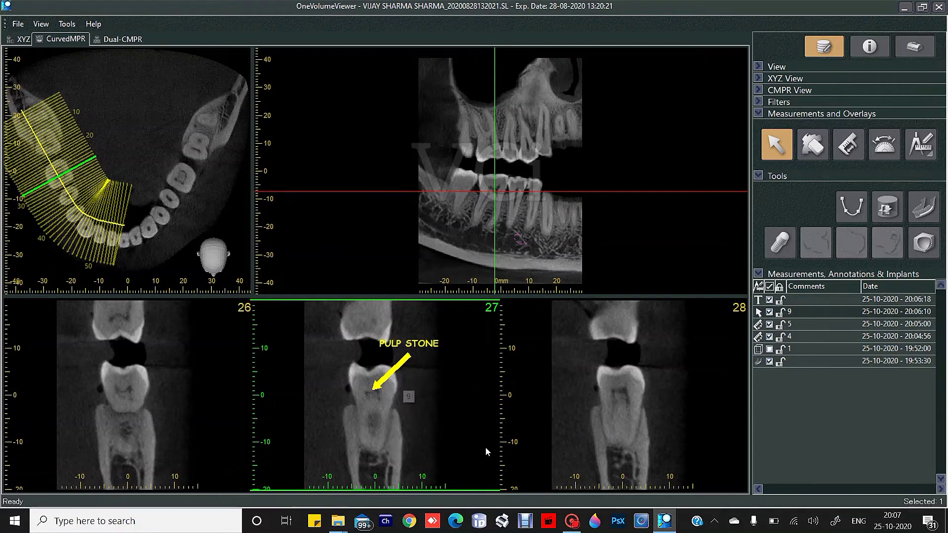
{"action": "right_click", "coordinate": [411, 348]}
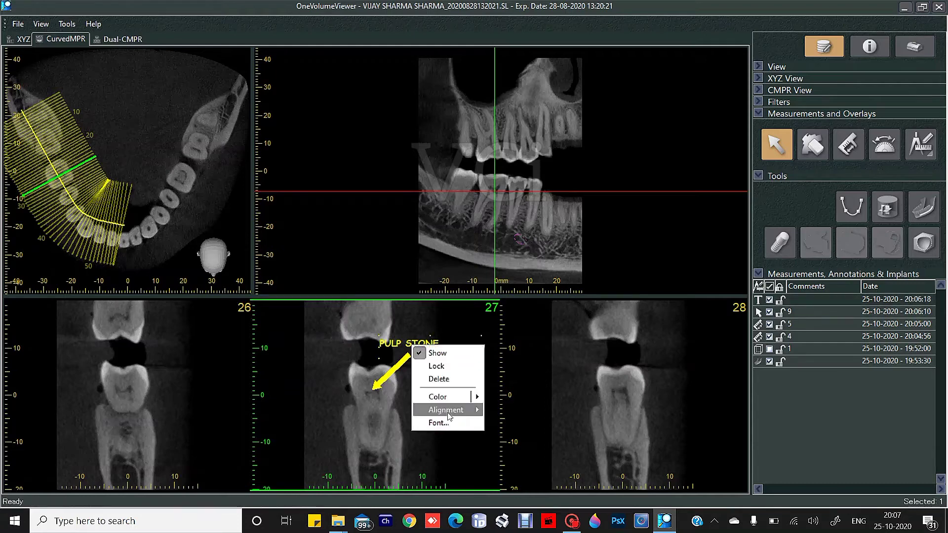
{"action": "mouse_move", "coordinate": [447, 397]}
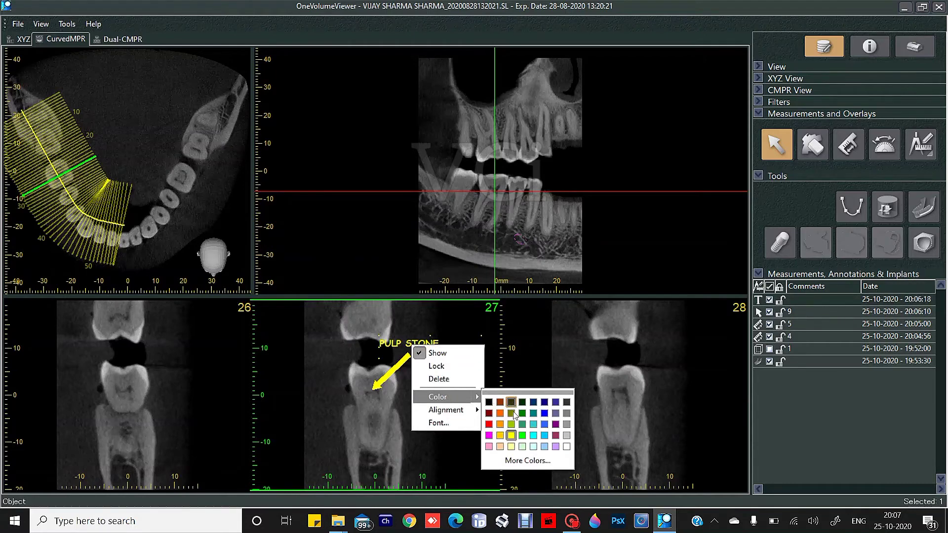
{"action": "left_click", "coordinate": [489, 425]}
{"action": "right_click", "coordinate": [395, 375]}
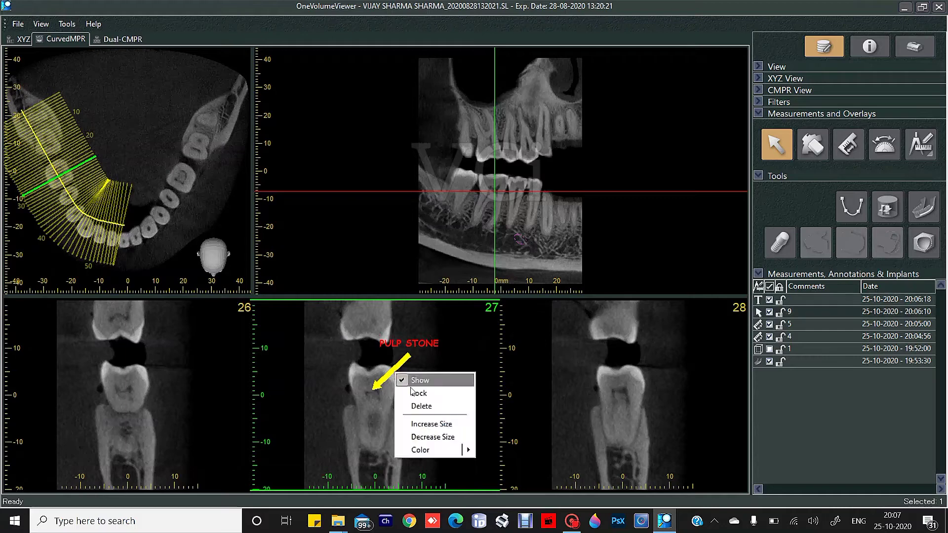
{"action": "mouse_move", "coordinate": [444, 450]}
{"action": "left_click", "coordinate": [480, 460]}
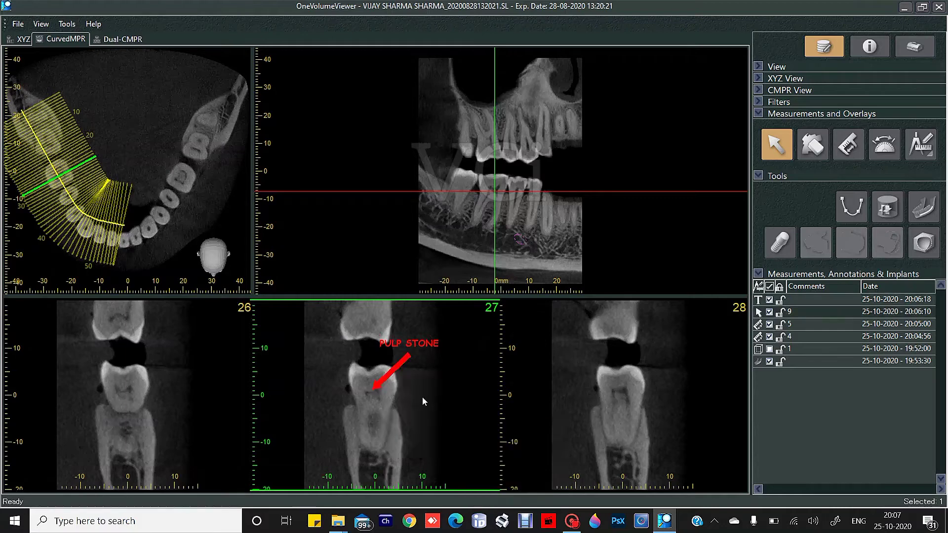
Try the Lock option on the "PULP STONE" text, and switch the arrow's visibility off and on.
{"action": "right_click", "coordinate": [402, 366]}
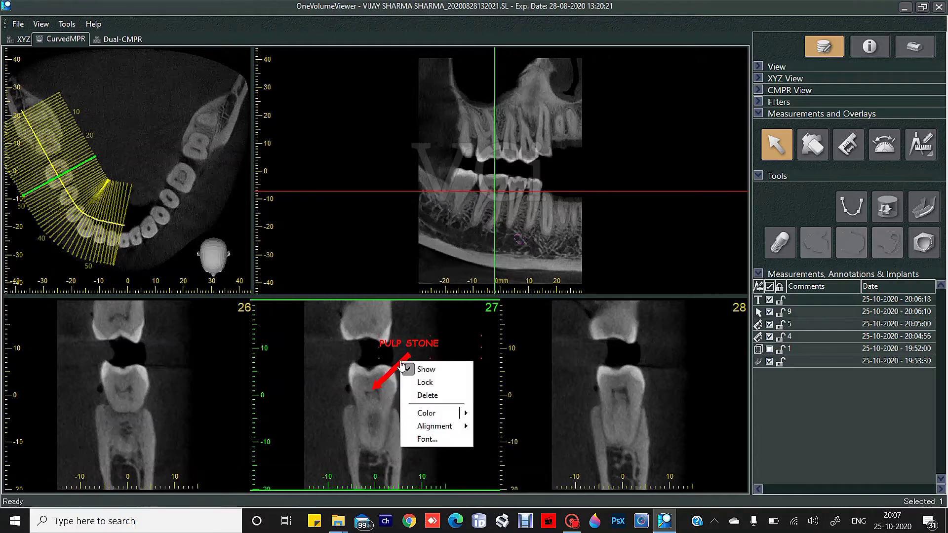
{"action": "left_click", "coordinate": [431, 383]}
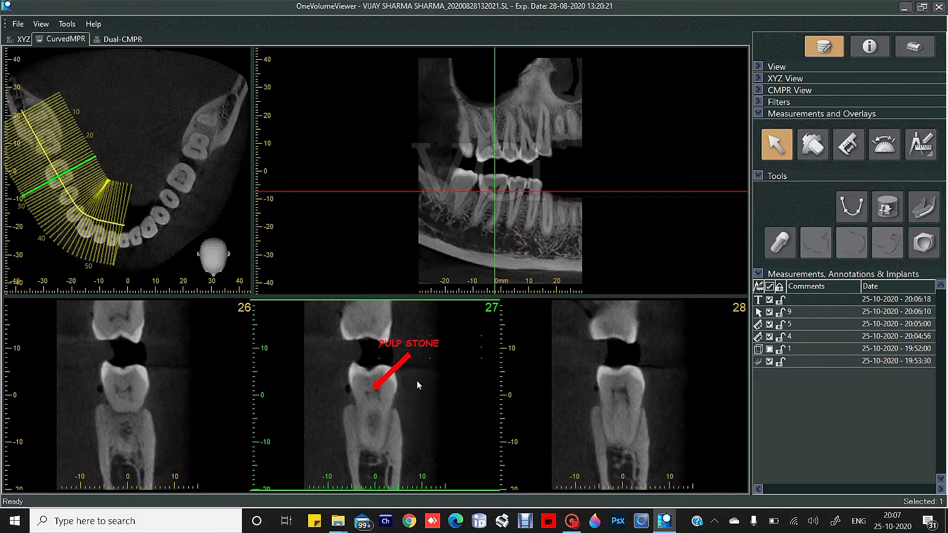
{"action": "left_click", "coordinate": [770, 312]}
{"action": "left_click", "coordinate": [770, 313]}
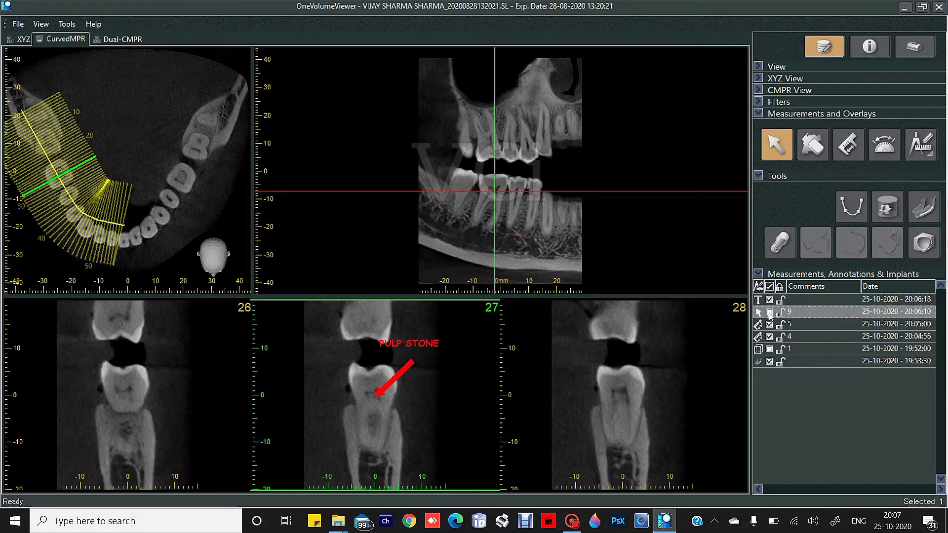
Try the Lock option on the red arrow and bring up its remaining options.
{"action": "right_click", "coordinate": [404, 374]}
{"action": "left_click", "coordinate": [431, 389]}
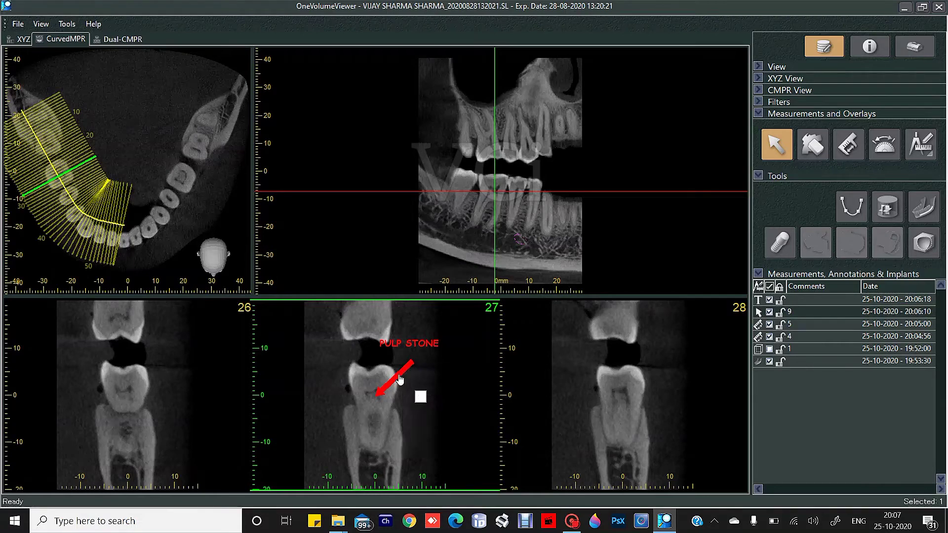
{"action": "right_click", "coordinate": [399, 374]}
{"action": "left_click", "coordinate": [412, 394]}
{"action": "right_click", "coordinate": [407, 370]}
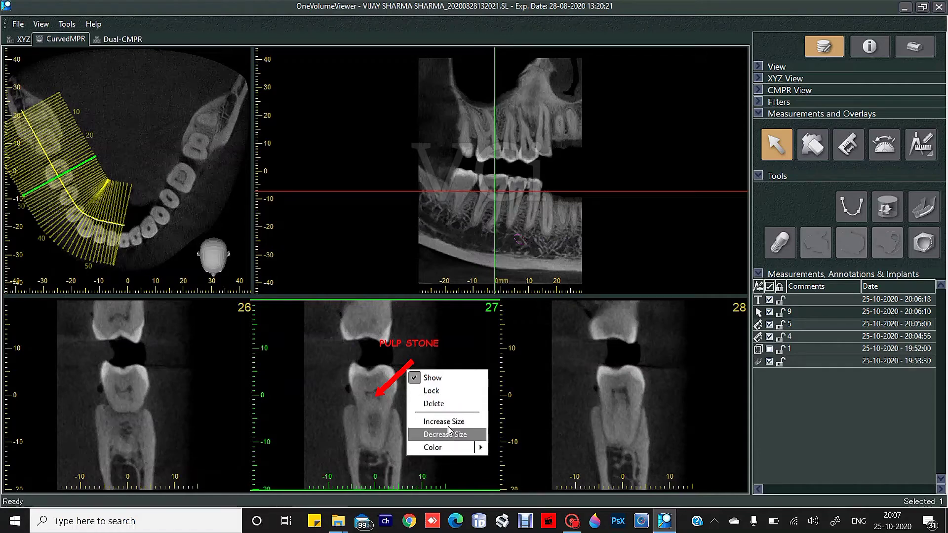
{"action": "left_click", "coordinate": [429, 352]}
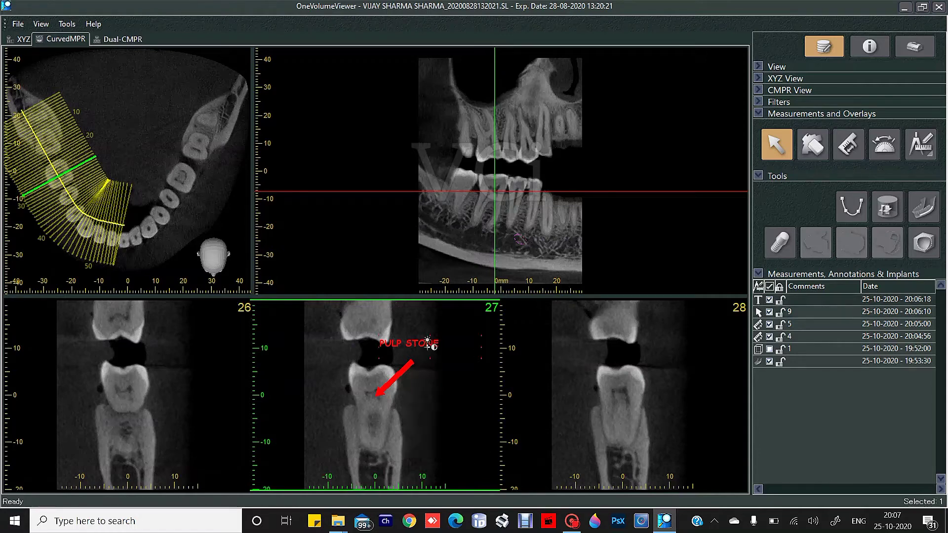
Set the "PULP STONE" annotation's alignment to Center and deselect the text.
{"action": "right_click", "coordinate": [429, 349]}
{"action": "mouse_move", "coordinate": [478, 415]}
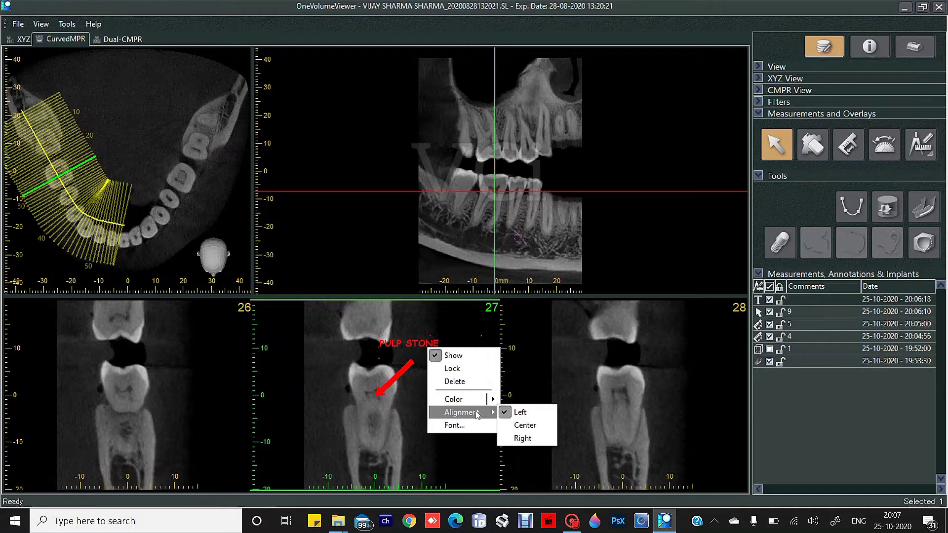
{"action": "left_click", "coordinate": [523, 426]}
{"action": "right_click", "coordinate": [429, 351]}
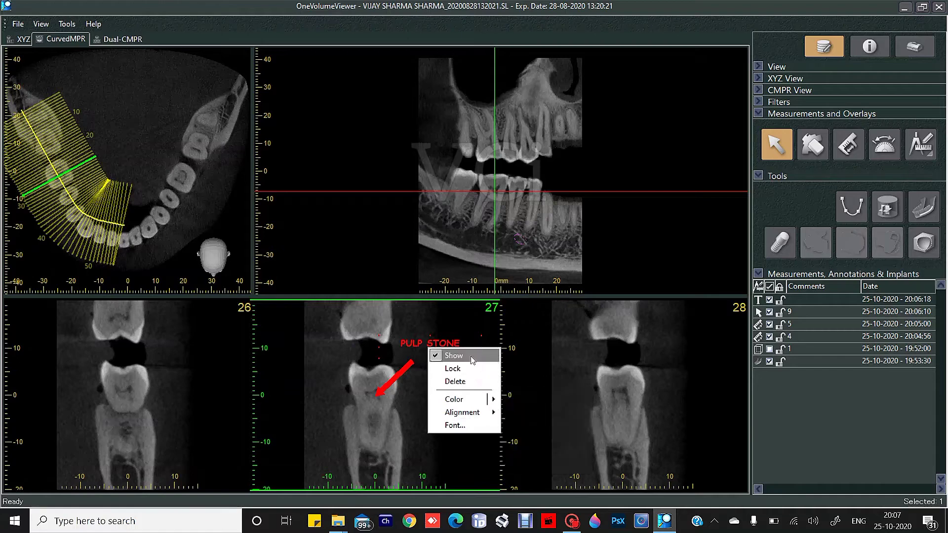
{"action": "left_click", "coordinate": [441, 312]}
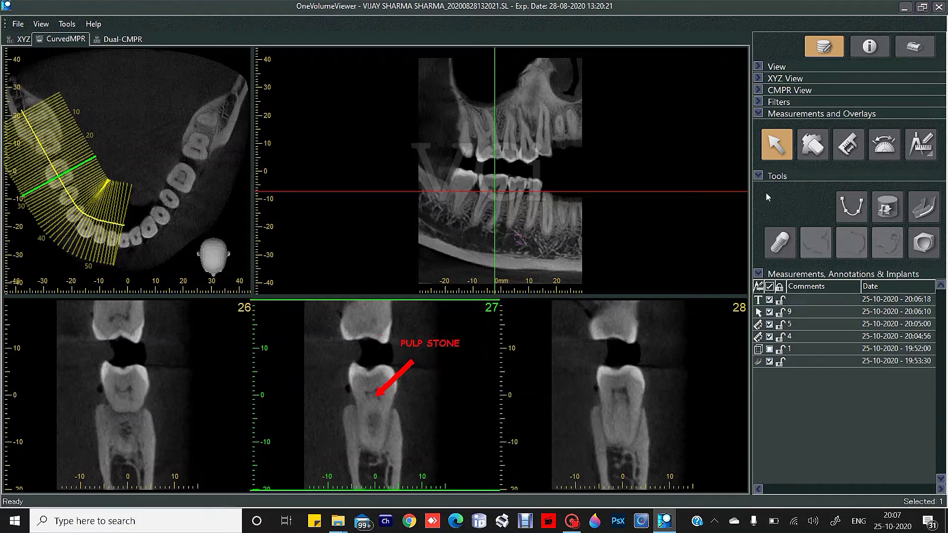
Erase the arrow and the "PULP STONE" text from cross-section 27.
{"action": "left_click", "coordinate": [820, 147]}
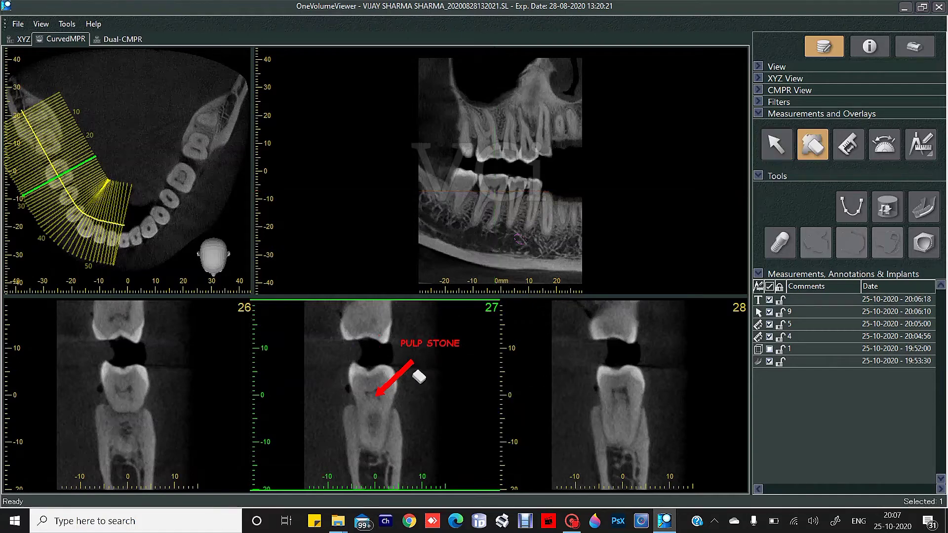
{"action": "left_click", "coordinate": [410, 366]}
{"action": "left_click", "coordinate": [440, 344]}
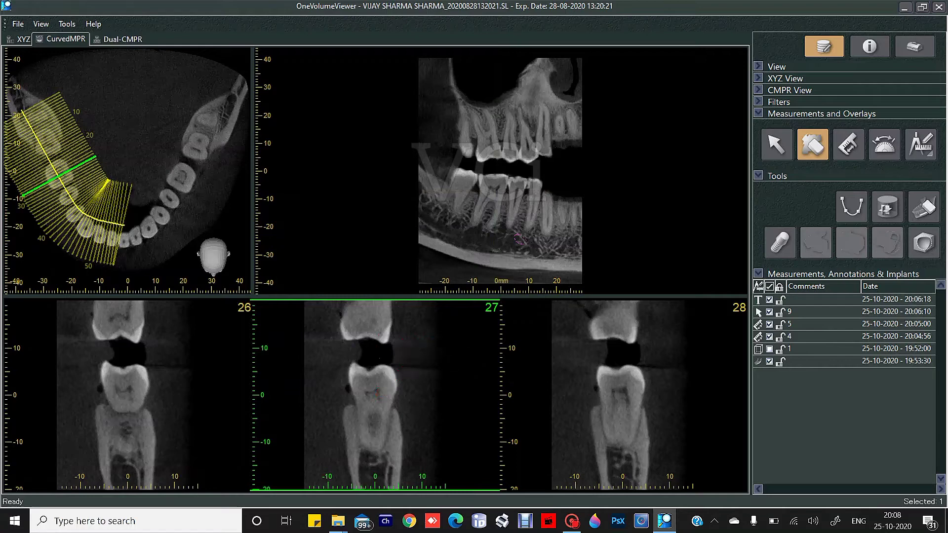
Draw a straight line on cross-section 27 from the empty area beside the lower molar to just above its crown.
{"action": "left_click", "coordinate": [933, 155]}
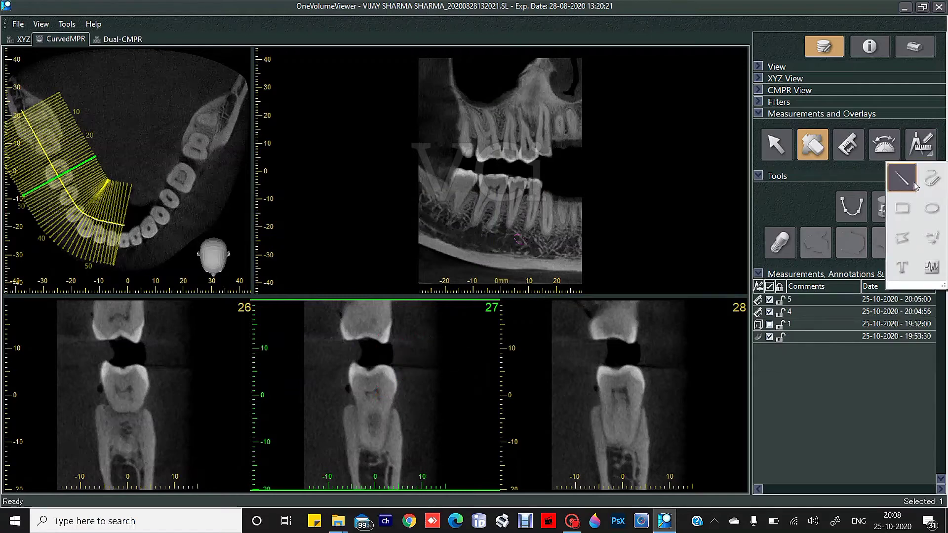
{"action": "left_click", "coordinate": [914, 184]}
{"action": "left_click", "coordinate": [439, 372]}
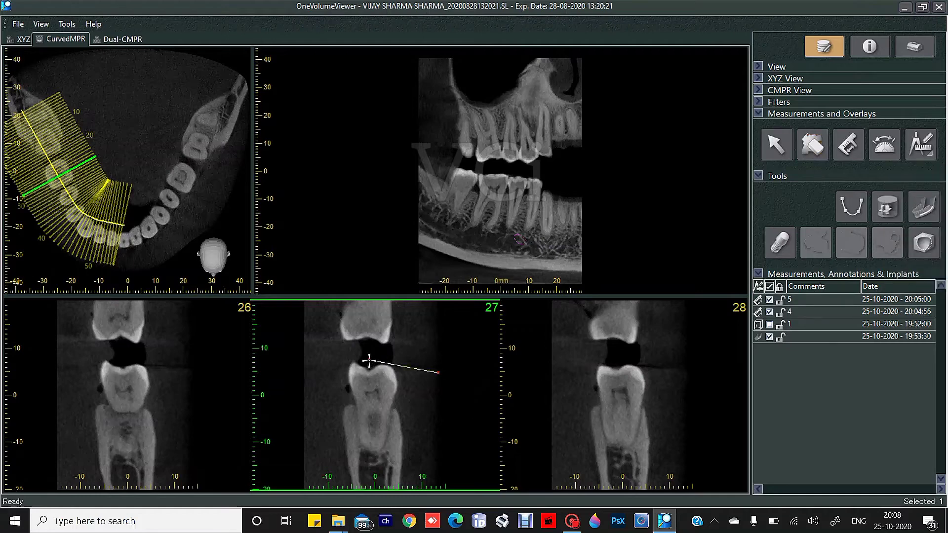
{"action": "left_click", "coordinate": [369, 361]}
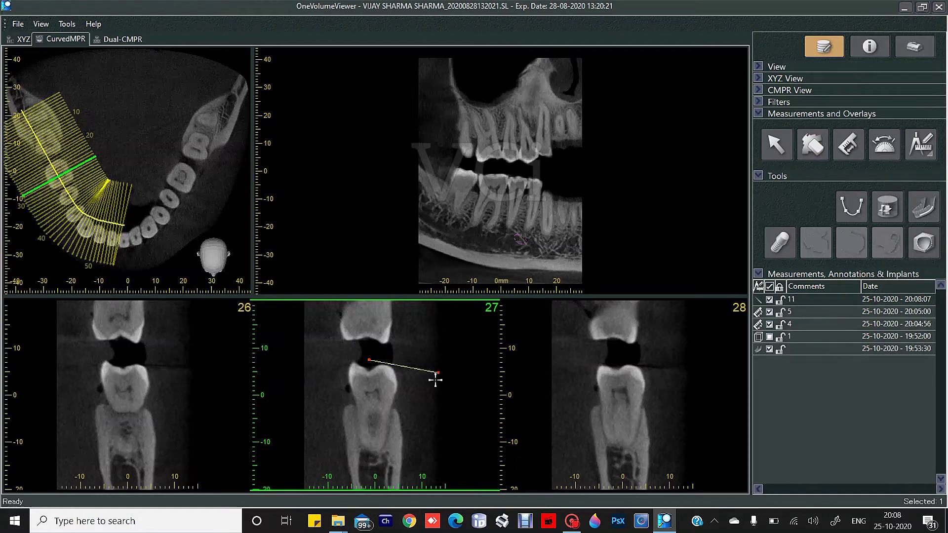
Draw a closed freehand outline around the lower molar's pulp chamber on cross-section 27.
{"action": "left_click", "coordinate": [931, 157]}
{"action": "left_click", "coordinate": [935, 185]}
{"action": "mouse_move", "coordinate": [388, 389]}
{"action": "left_mouse_down"}
{"action": "mouse_move", "coordinate": [371, 380]}
{"action": "mouse_move", "coordinate": [350, 387]}
{"action": "mouse_move", "coordinate": [353, 402]}
{"action": "mouse_move", "coordinate": [391, 400]}
{"action": "mouse_move", "coordinate": [387, 389]}
{"action": "left_mouse_up"}
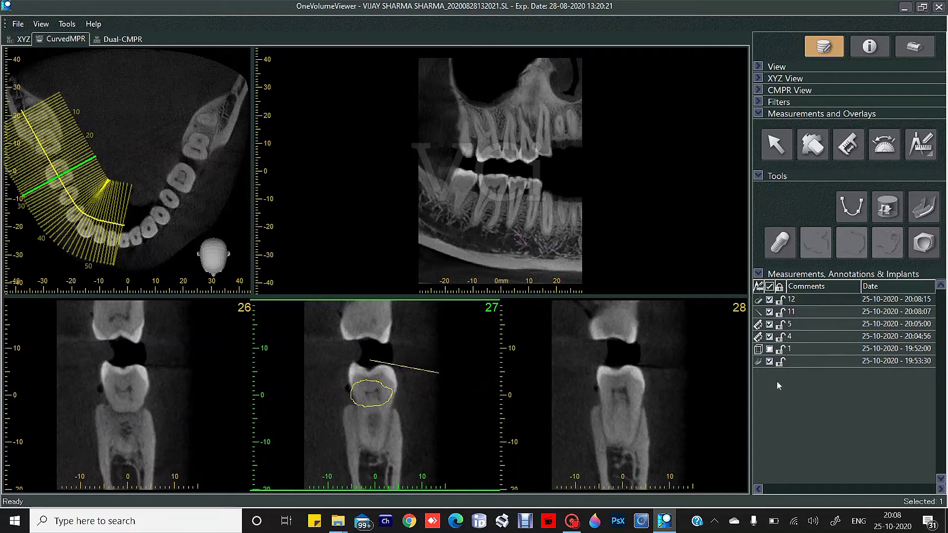
Draw an ellipse on cross-section 27.
{"action": "left_click", "coordinate": [931, 152]}
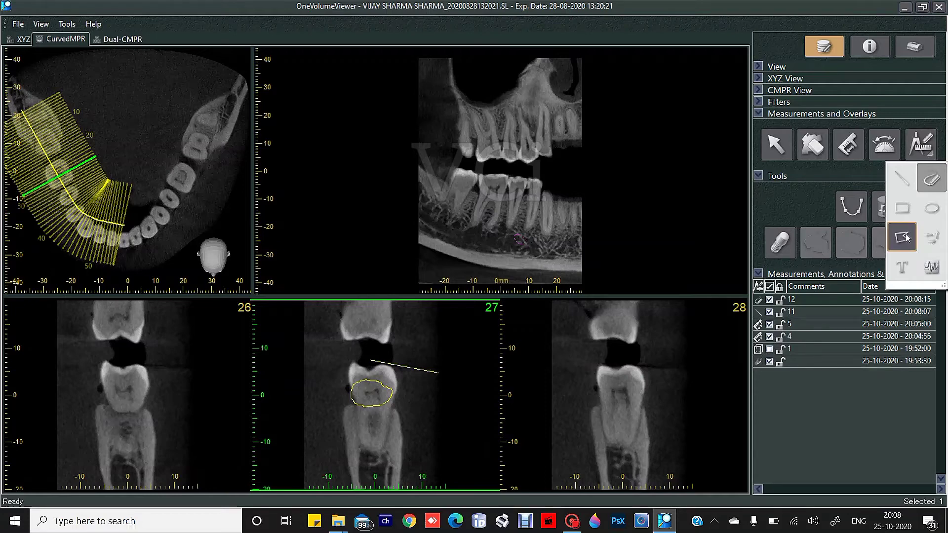
{"action": "left_click", "coordinate": [931, 208]}
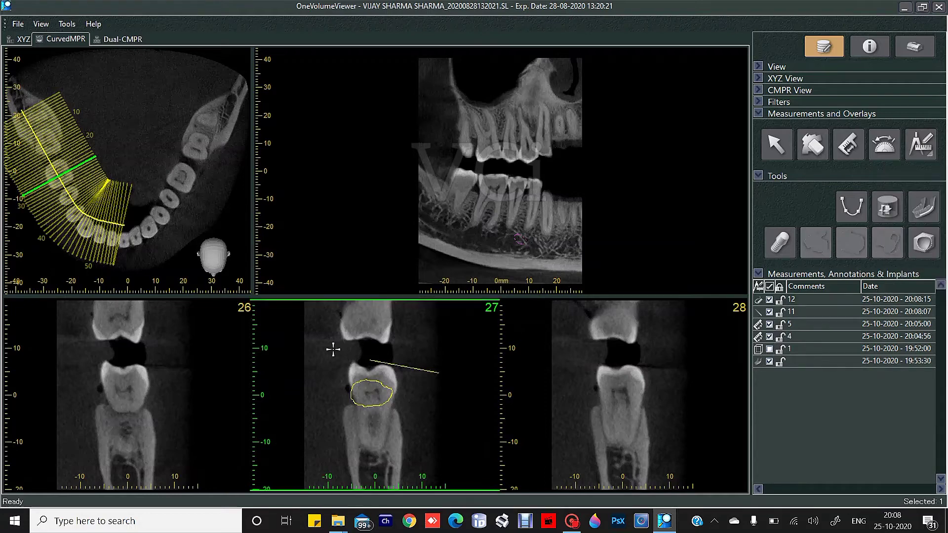
Draw an ellipse around the lower tooth's crown in cross-section 27 and a rectangle around the crown in cross-section 28.
{"action": "left_click_drag", "start_coordinate": [333, 350], "coordinate": [417, 421]}
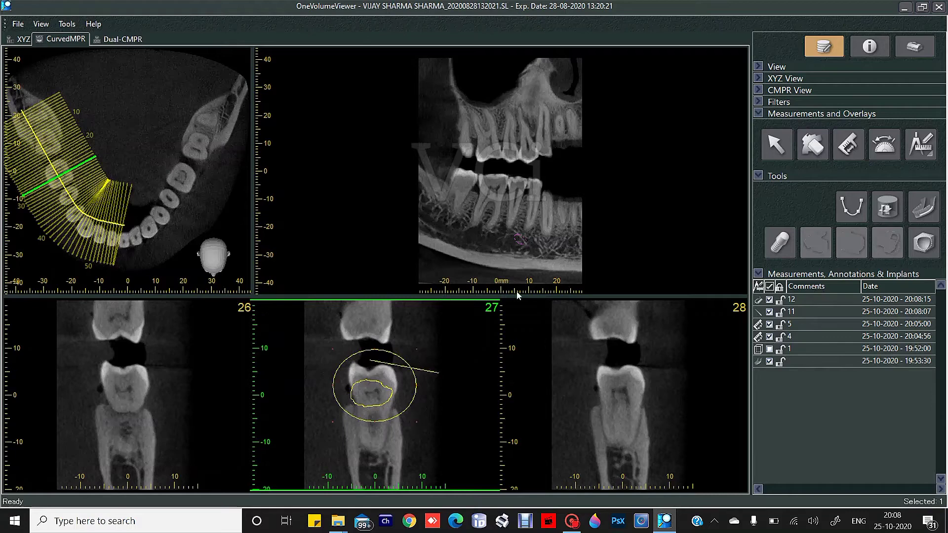
{"action": "left_click", "coordinate": [921, 144]}
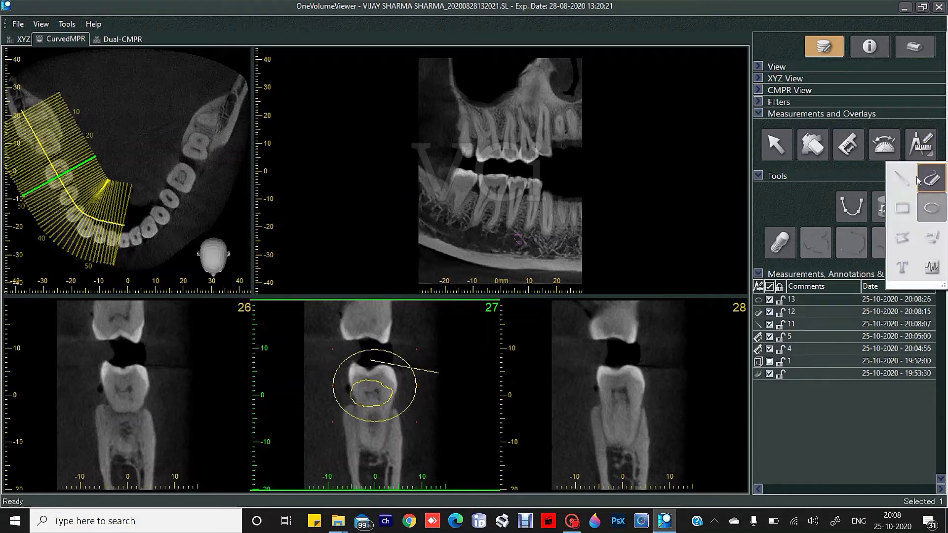
{"action": "left_click", "coordinate": [903, 217]}
{"action": "left_click_drag", "start_coordinate": [589, 372], "coordinate": [656, 418]}
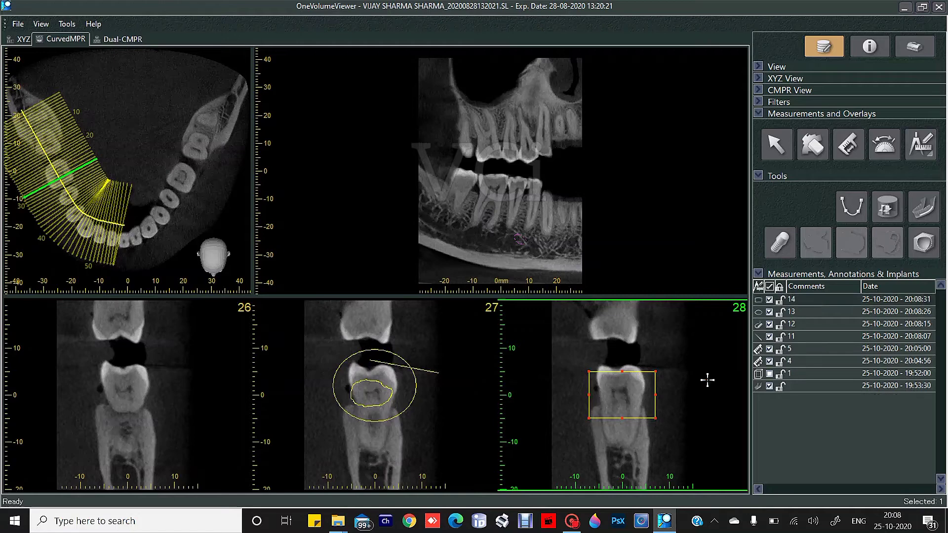
Erase the ellipse, the straight line and the freehand outline from cross-section 27.
{"action": "left_click", "coordinate": [813, 144]}
{"action": "left_click", "coordinate": [403, 363]}
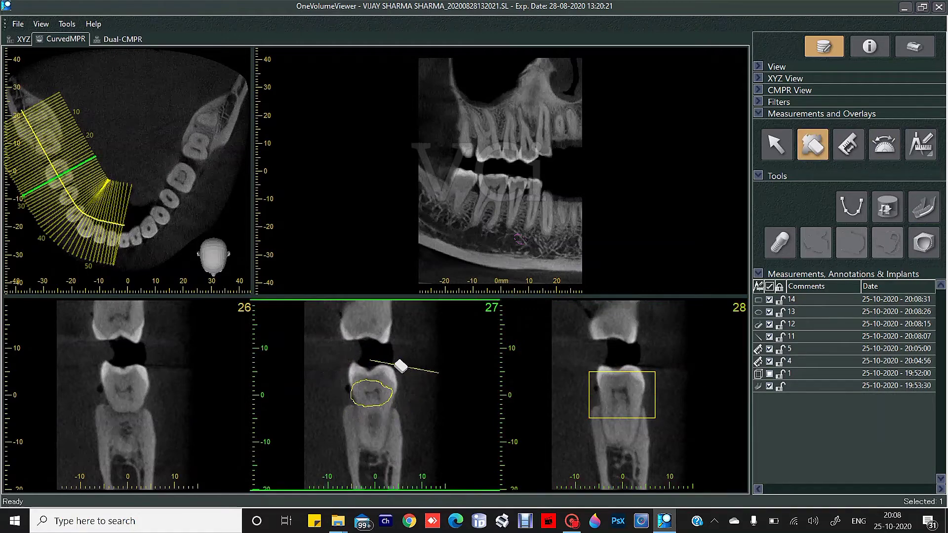
{"action": "left_click", "coordinate": [393, 363]}
{"action": "left_click", "coordinate": [387, 391]}
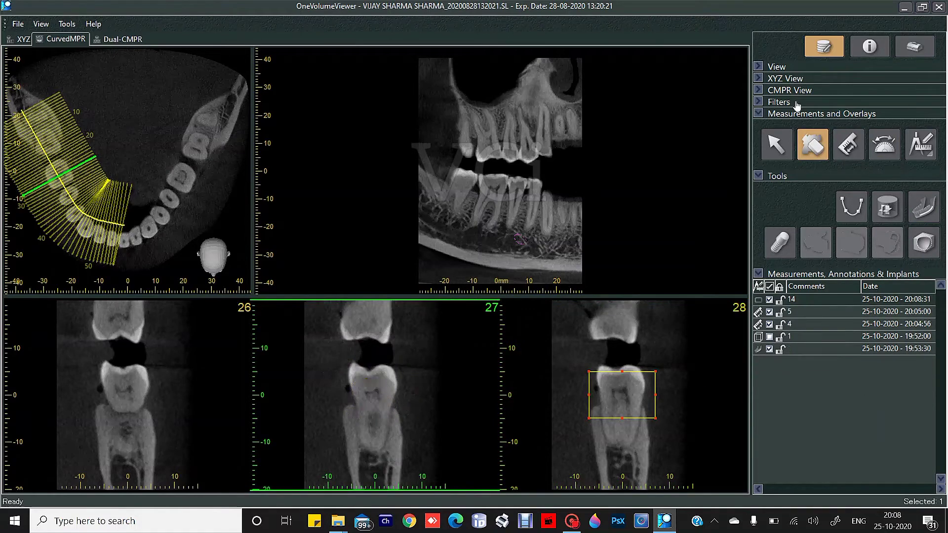
Move the anterior end point of the arch curve onto the lower incisors in the axial view.
{"action": "left_click", "coordinate": [776, 144]}
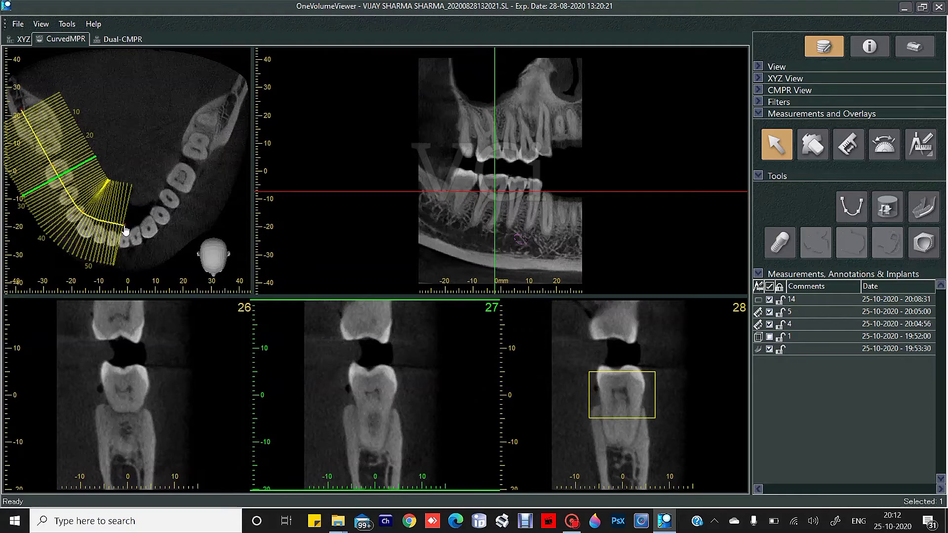
{"action": "left_click_drag", "start_coordinate": [124, 233], "coordinate": [118, 237]}
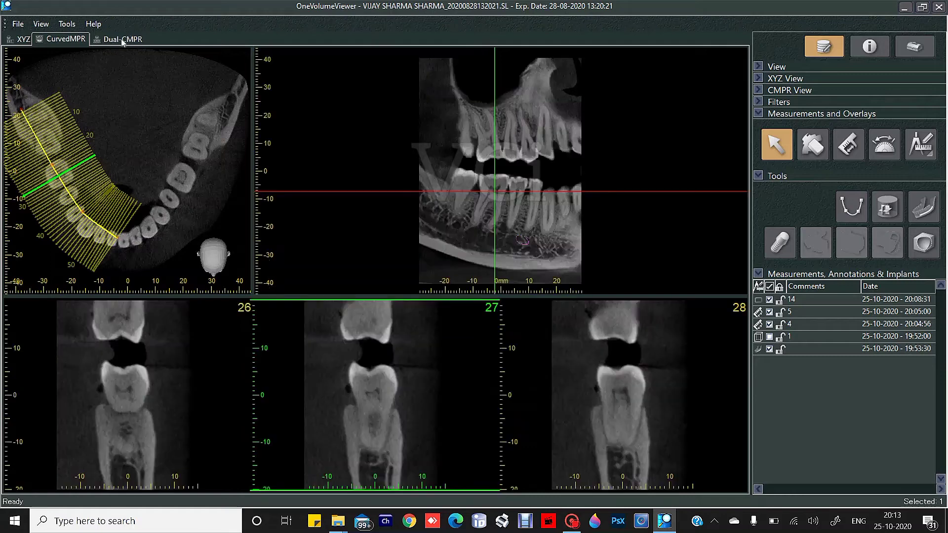
Switch to the Dual-CMPR view and reorient the volume to a coronal slice through the upper and lower molars.
{"action": "left_click", "coordinate": [122, 40]}
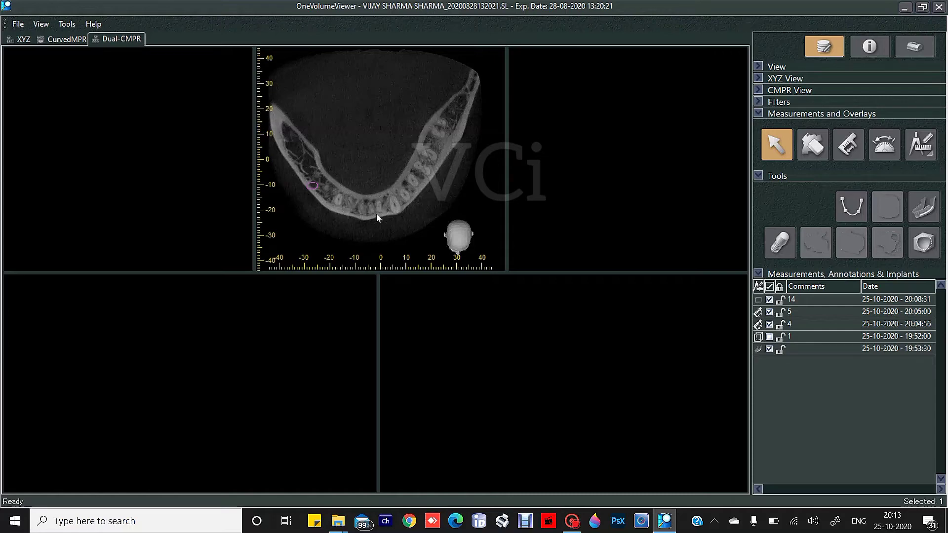
{"action": "left_click_drag", "start_coordinate": [376, 214], "coordinate": [398, 178]}
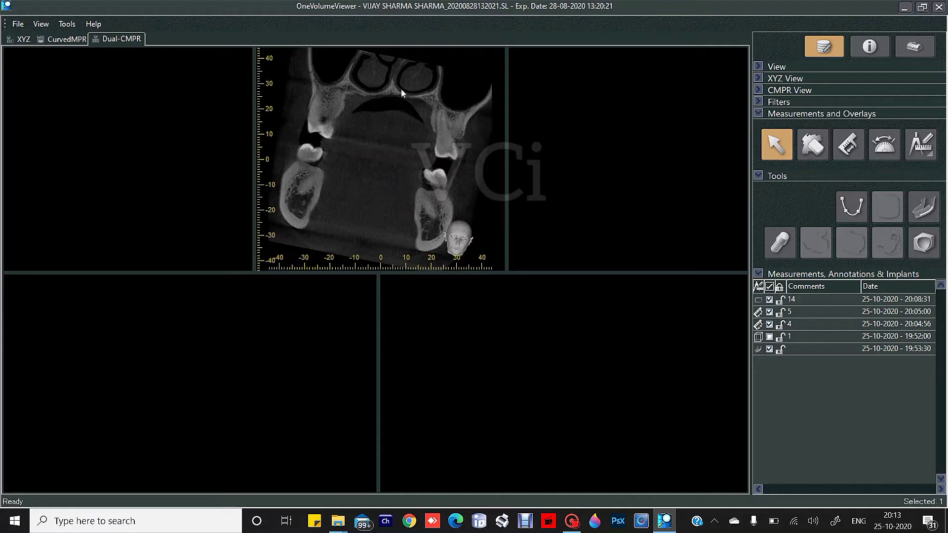
{"action": "left_click_drag", "start_coordinate": [354, 84], "coordinate": [356, 87]}
{"action": "left_click_drag", "start_coordinate": [448, 119], "coordinate": [515, 129]}
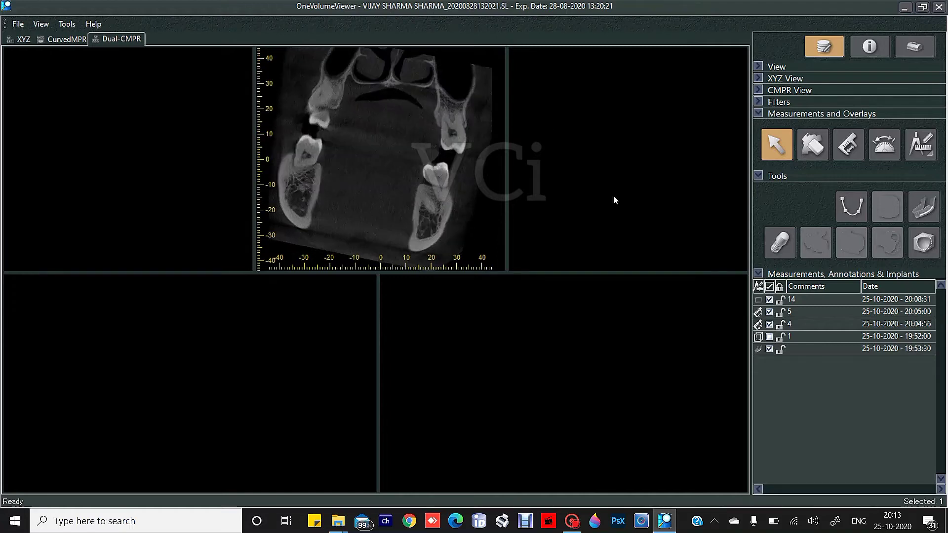
Draw a vertical curve through the upper left molar from crown to root tip and widen the pane with its cross-sections.
{"action": "left_click", "coordinate": [845, 208]}
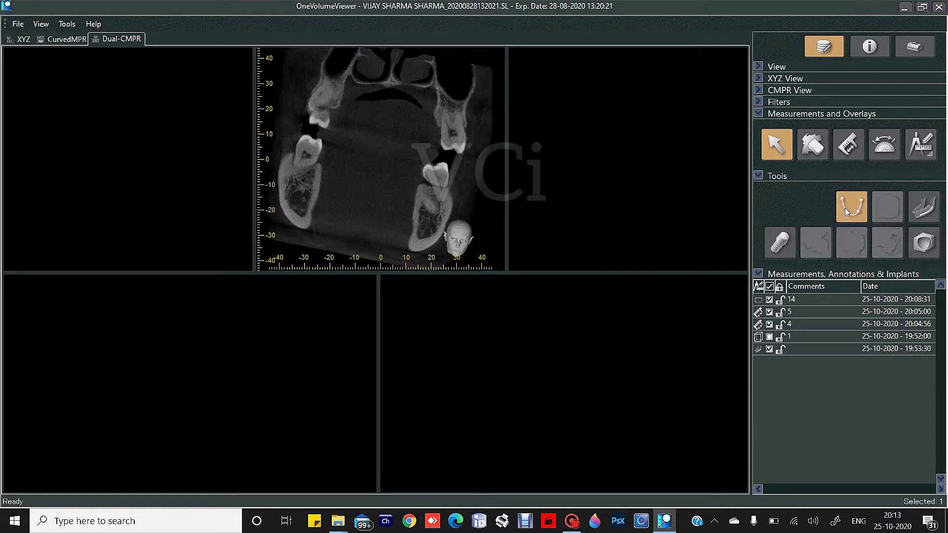
{"action": "left_click", "coordinate": [457, 152]}
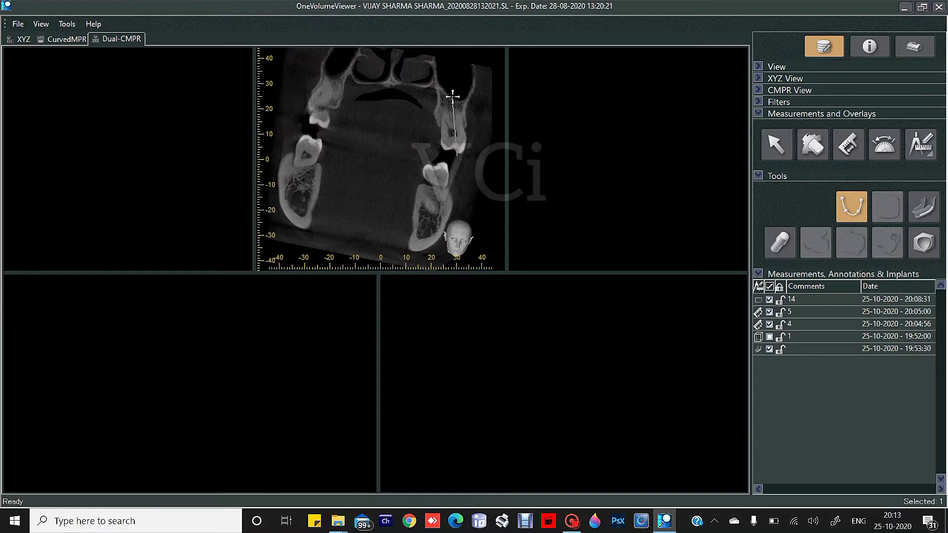
{"action": "double_click", "coordinate": [454, 97]}
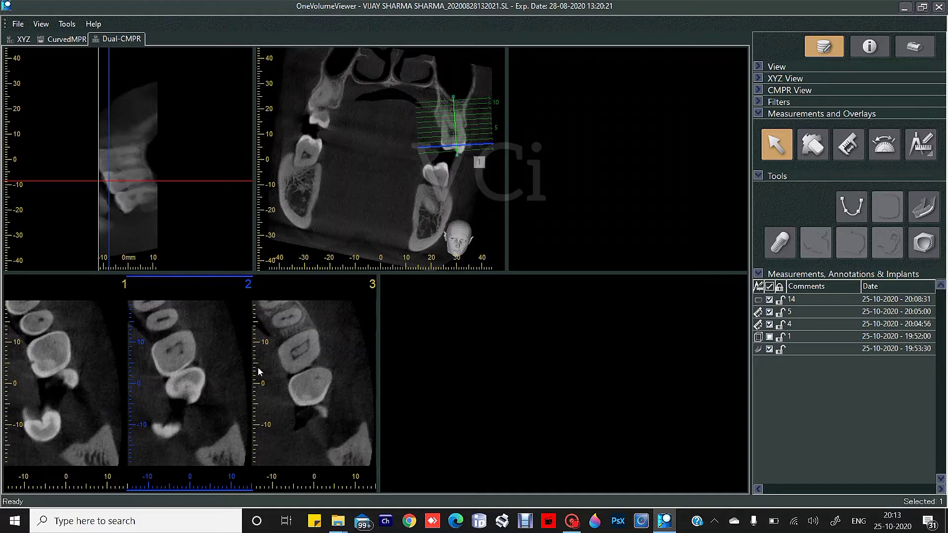
{"action": "left_click_drag", "start_coordinate": [380, 297], "coordinate": [469, 292]}
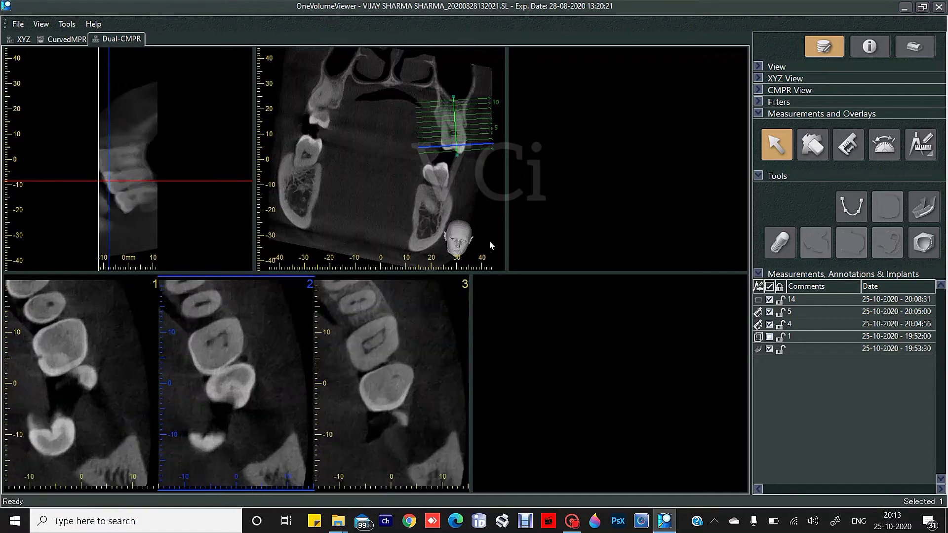
Set the interval between the molar curve's cross-sections to 1.0 mm.
{"action": "left_click", "coordinate": [90, 388]}
{"action": "left_click", "coordinate": [271, 386]}
{"action": "scroll", "coordinate": [271, 386], "scroll_direction": "down", "scroll_amount": 4}
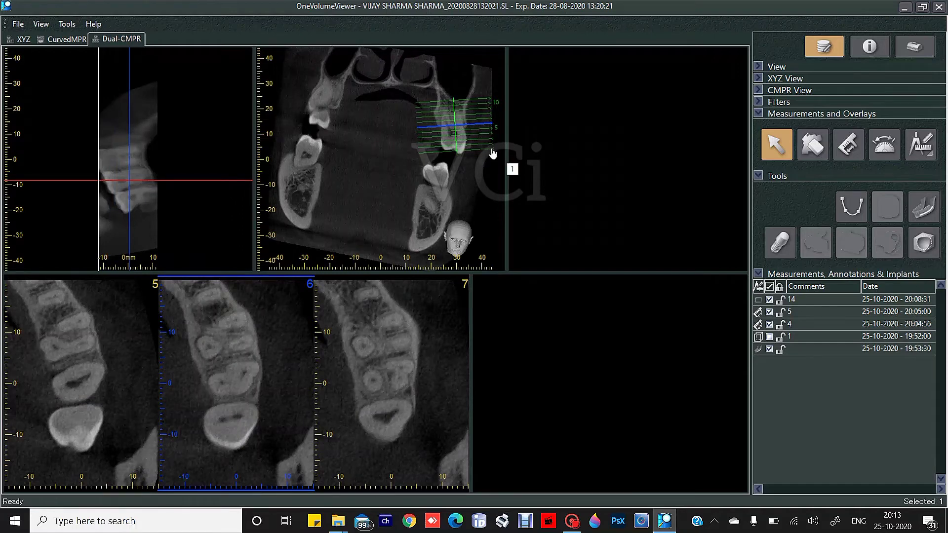
{"action": "right_click", "coordinate": [489, 148]}
{"action": "left_click", "coordinate": [514, 173]}
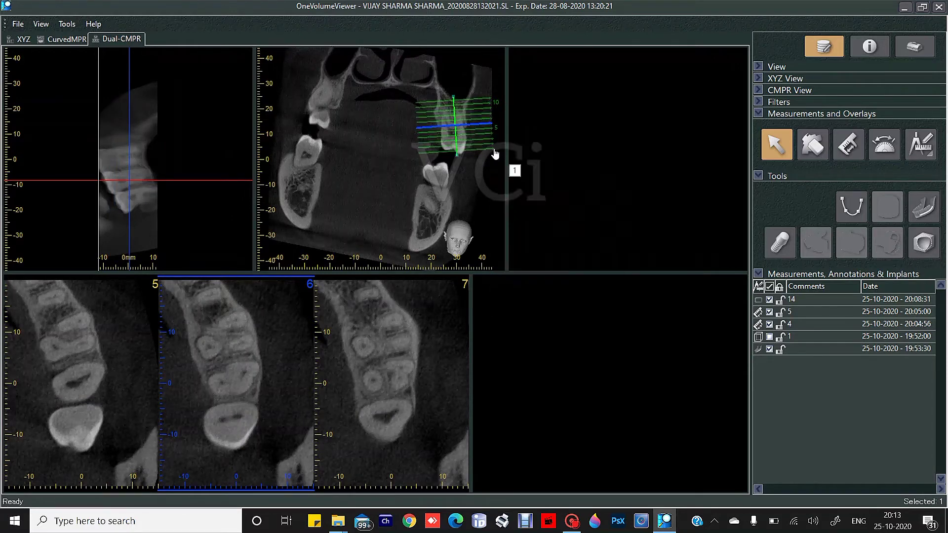
{"action": "right_click", "coordinate": [494, 149]}
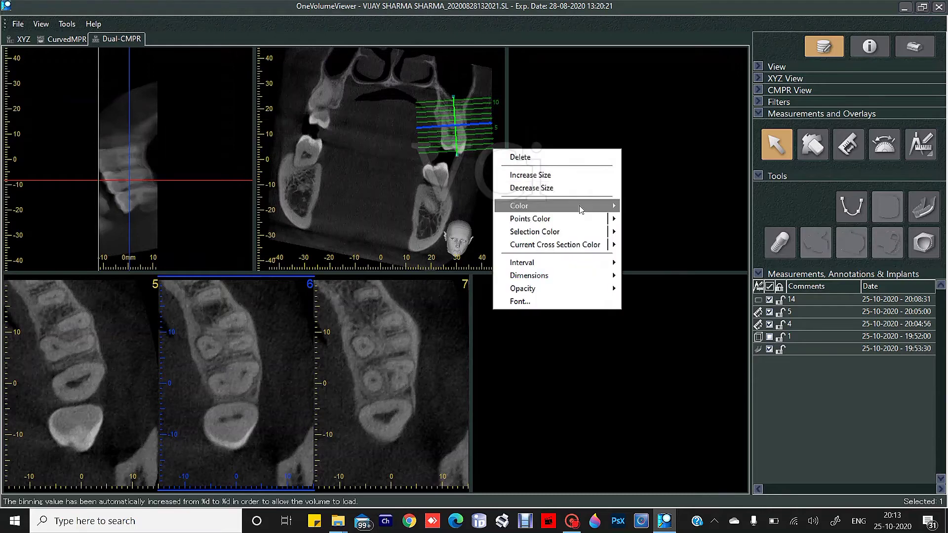
{"action": "mouse_move", "coordinate": [610, 259]}
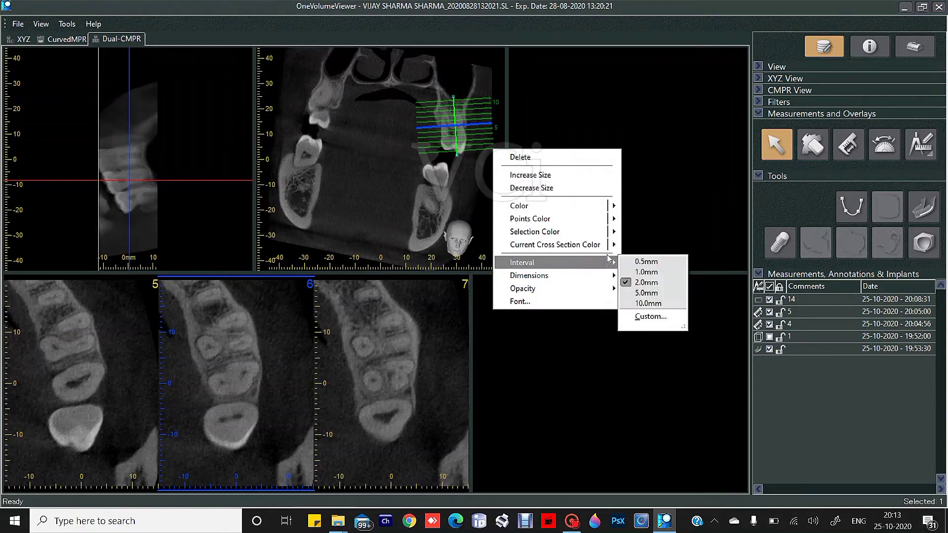
{"action": "left_click", "coordinate": [645, 272]}
Set the slice thickness of the coronal view to 0.5 mm.
{"action": "right_click", "coordinate": [420, 177]}
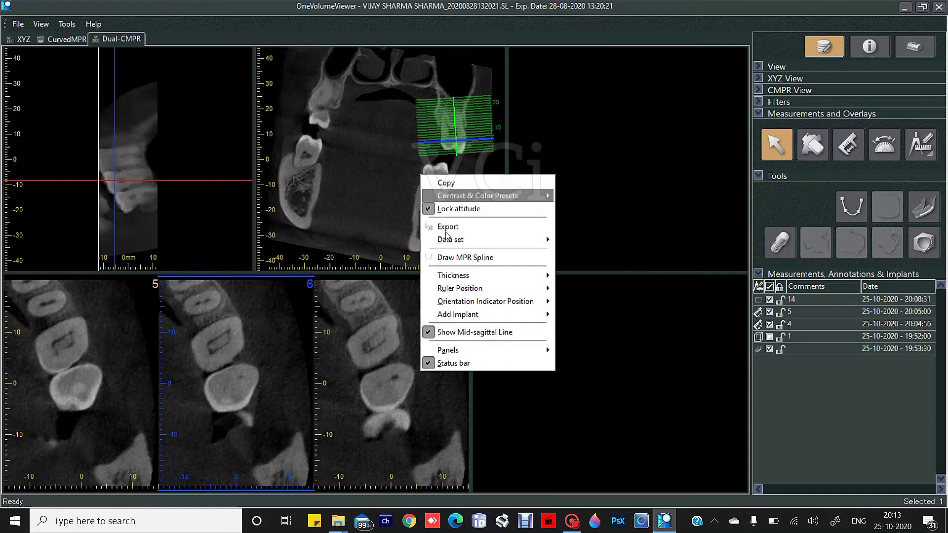
{"action": "mouse_move", "coordinate": [490, 275]}
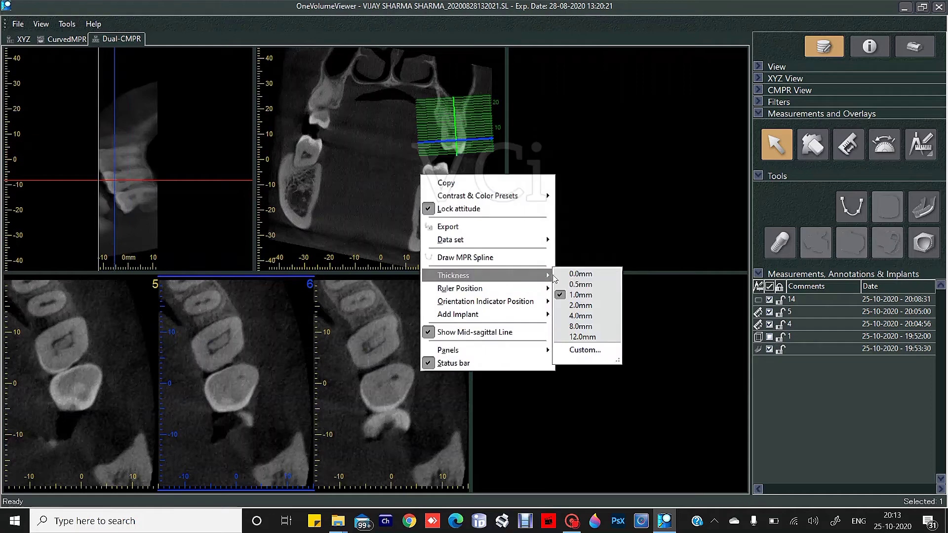
{"action": "left_click", "coordinate": [579, 284]}
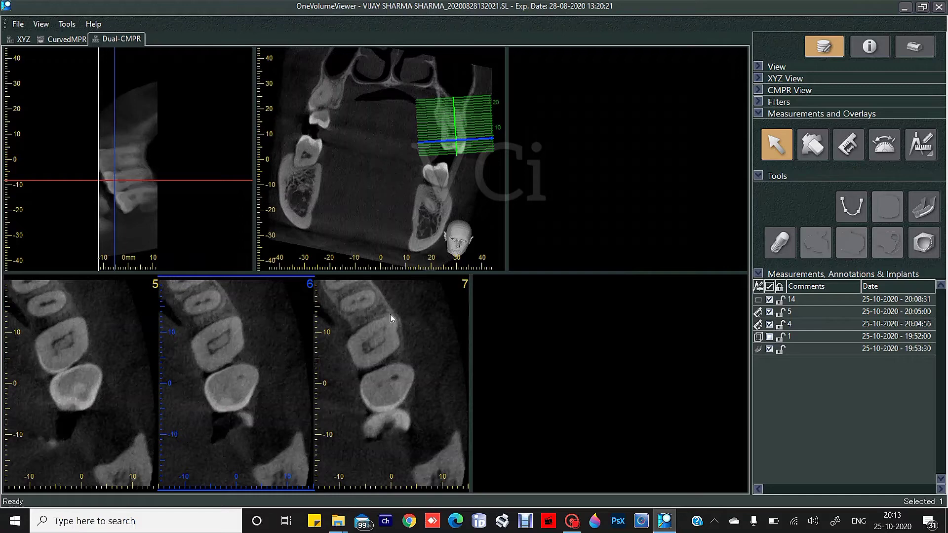
Widen the cross-section pane across most of the workspace and enlarge the coronal view pane.
{"action": "scroll", "coordinate": [390, 336], "scroll_direction": "down", "scroll_amount": 3}
{"action": "scroll", "coordinate": [404, 362], "scroll_direction": "up", "scroll_amount": 2}
{"action": "left_click", "coordinate": [395, 358]}
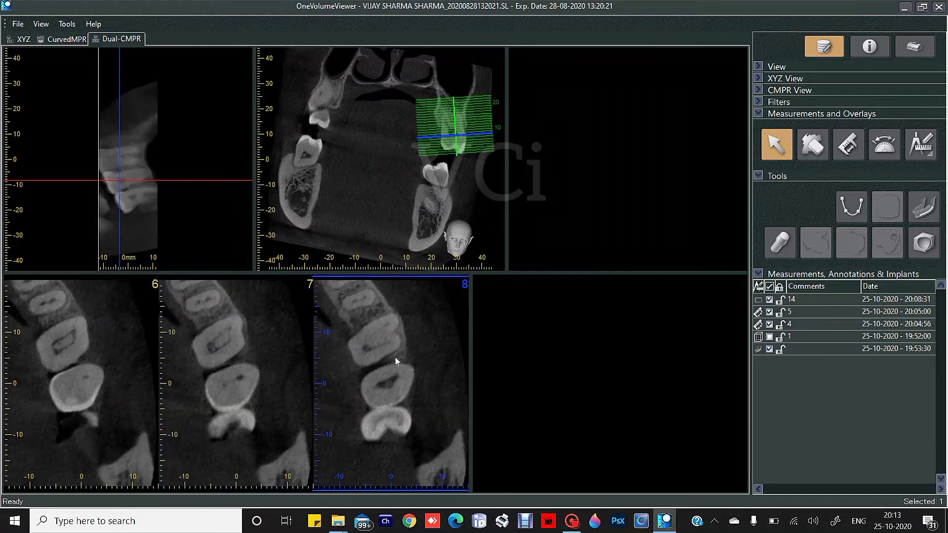
{"action": "left_click", "coordinate": [249, 355]}
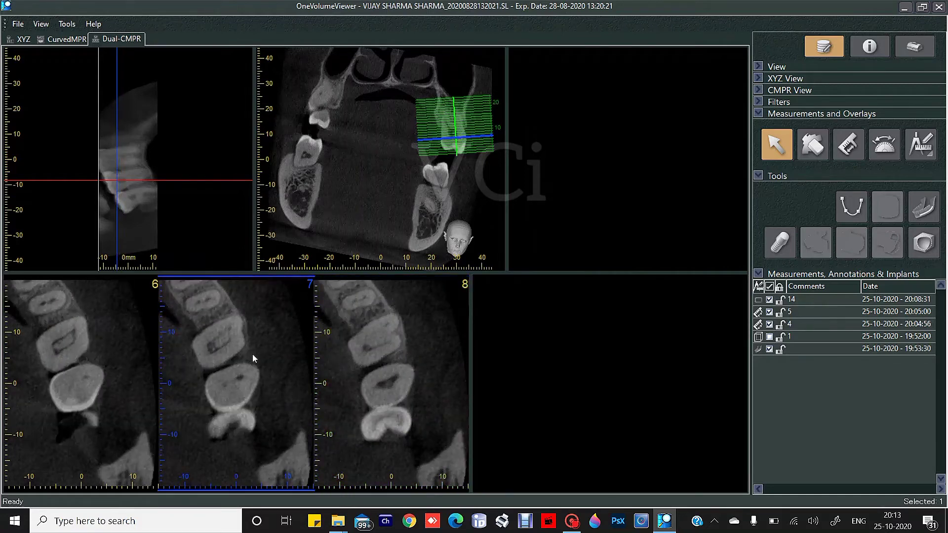
{"action": "scroll", "coordinate": [253, 354], "scroll_direction": "up", "scroll_amount": 2}
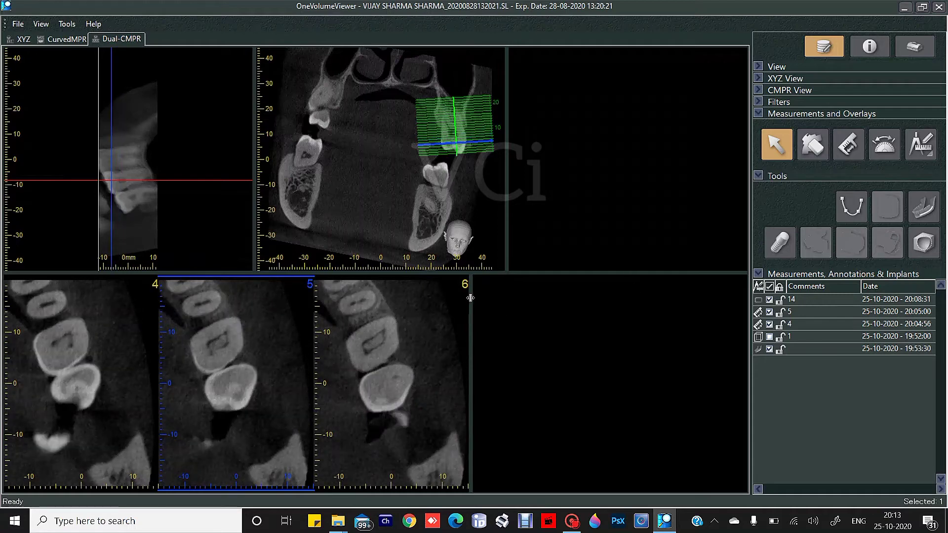
{"action": "left_click_drag", "start_coordinate": [470, 297], "coordinate": [716, 298]}
{"action": "left_click_drag", "start_coordinate": [508, 202], "coordinate": [651, 202]}
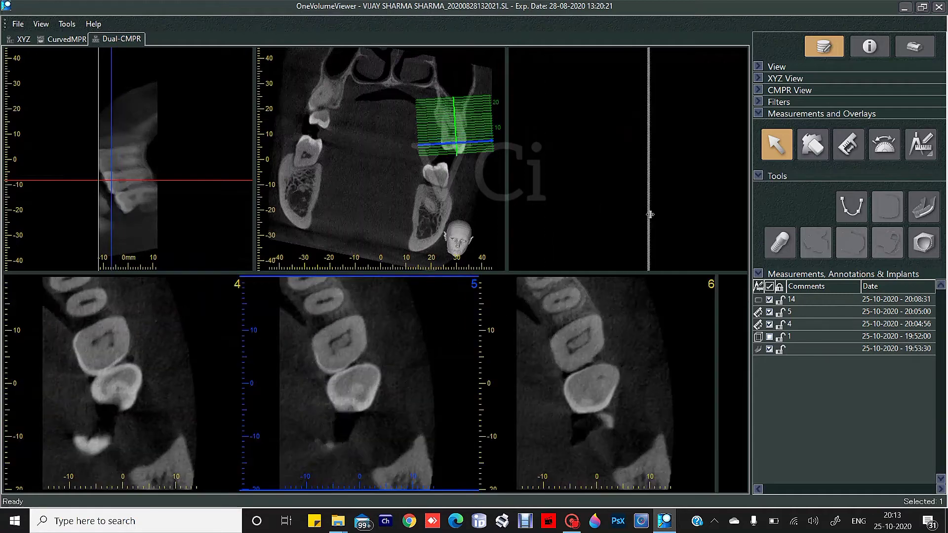
Set the number of visible cross-sections to 7 and narrow their pane to less than half the workspace.
{"action": "scroll", "coordinate": [351, 346], "scroll_direction": "down", "scroll_amount": 2}
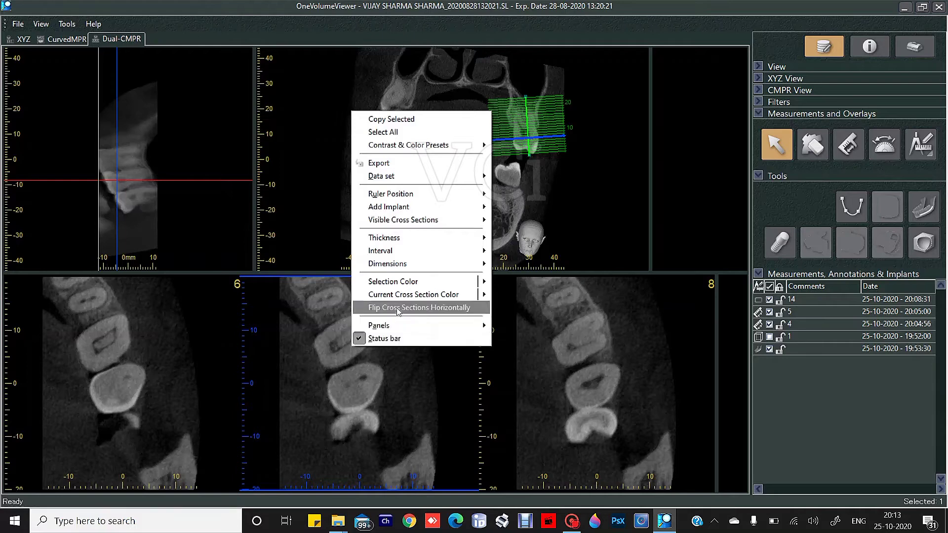
{"action": "mouse_move", "coordinate": [420, 221]}
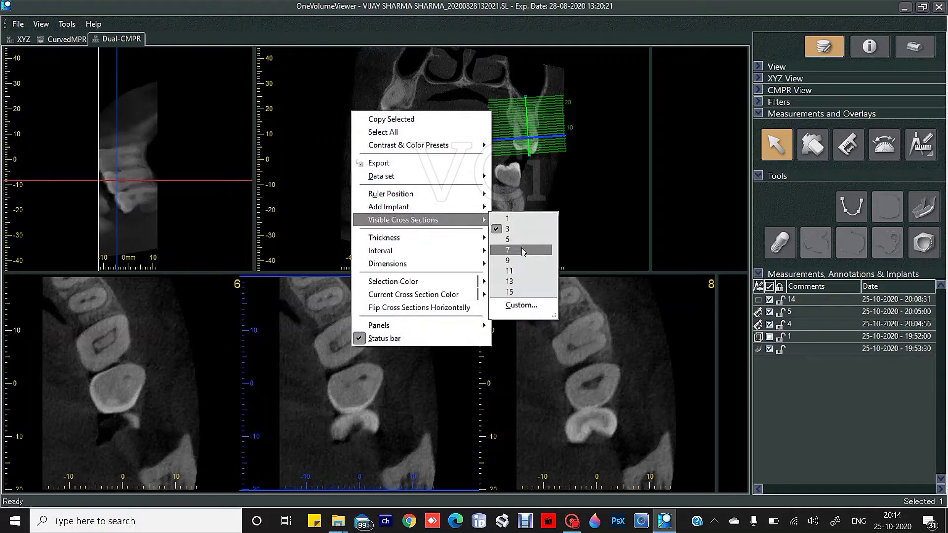
{"action": "left_click", "coordinate": [521, 248]}
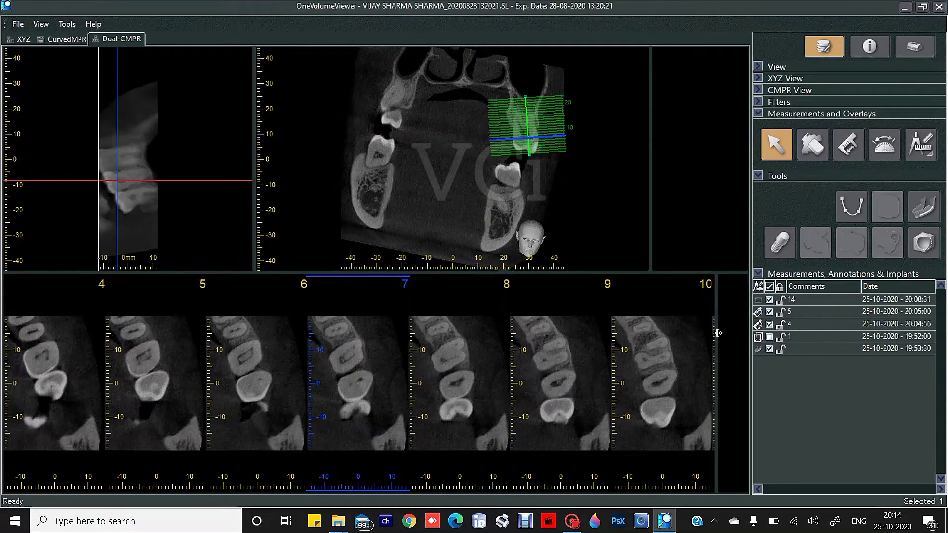
{"action": "left_click_drag", "start_coordinate": [718, 333], "coordinate": [332, 333]}
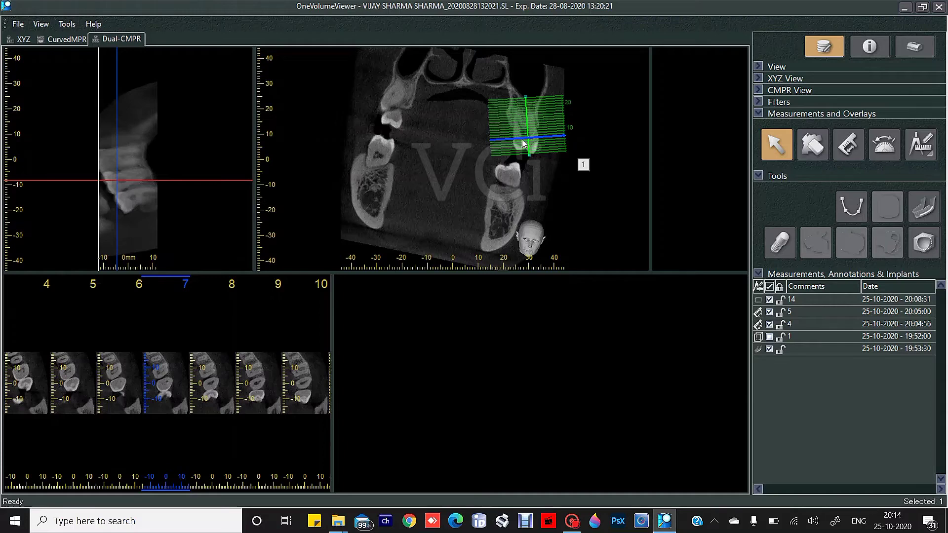
Draw a second, horizontal curve across the upper left molar, crossing the vertical curve in the coronal view.
{"action": "left_click", "coordinate": [850, 206]}
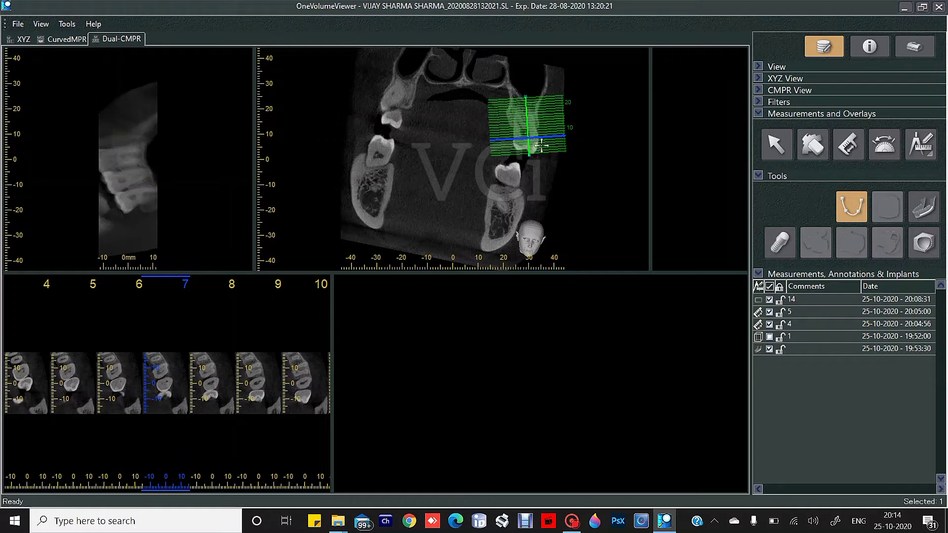
{"action": "left_click", "coordinate": [501, 131]}
{"action": "left_click", "coordinate": [559, 132]}
{"action": "double_click", "coordinate": [559, 132]}
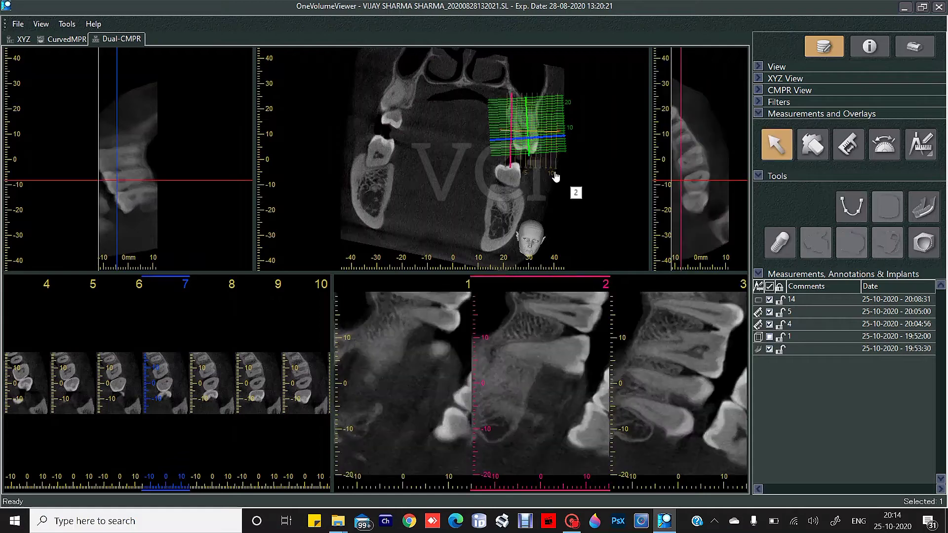
Delete the horizontal curve across the upper left molar.
{"action": "scroll", "coordinate": [538, 338], "scroll_direction": "down", "scroll_amount": 5}
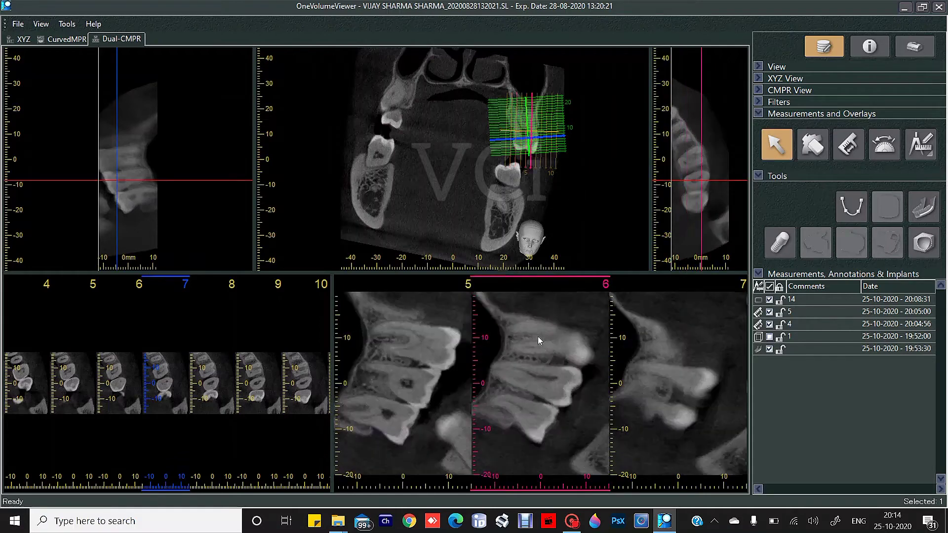
{"action": "scroll", "coordinate": [538, 341], "scroll_direction": "up", "scroll_amount": 4}
{"action": "scroll", "coordinate": [538, 340], "scroll_direction": "up", "scroll_amount": 1}
{"action": "scroll", "coordinate": [537, 339], "scroll_direction": "down", "scroll_amount": 2}
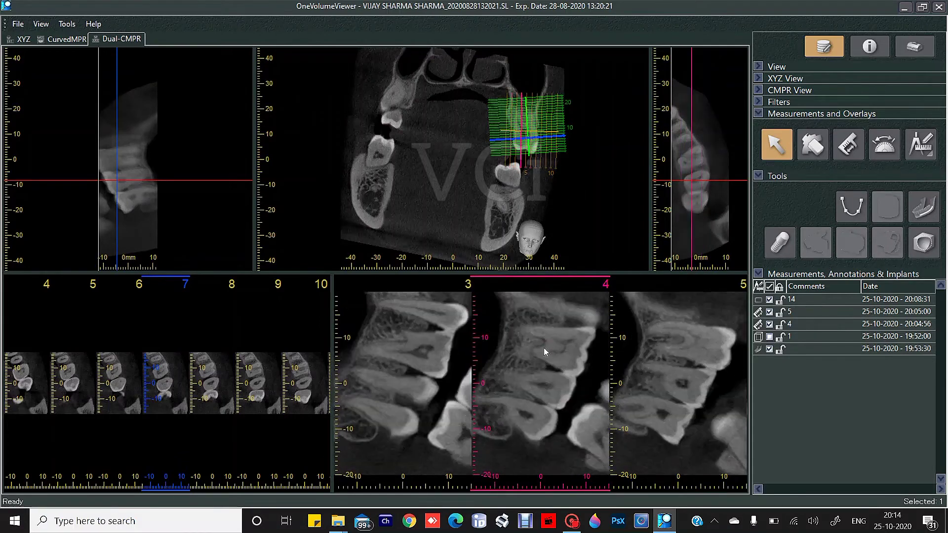
{"action": "left_click", "coordinate": [556, 134]}
{"action": "key", "text": "Delete"}
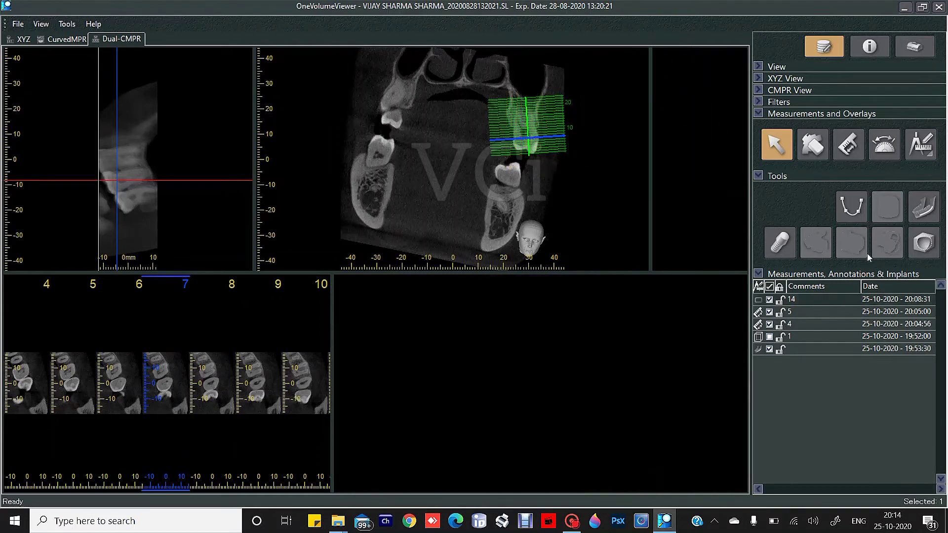
Draw a curve through the lower right molar in the Dual-CMPR coronal view and browse its cross-sections to number 7.
{"action": "left_click", "coordinate": [852, 206]}
{"action": "left_click", "coordinate": [383, 132]}
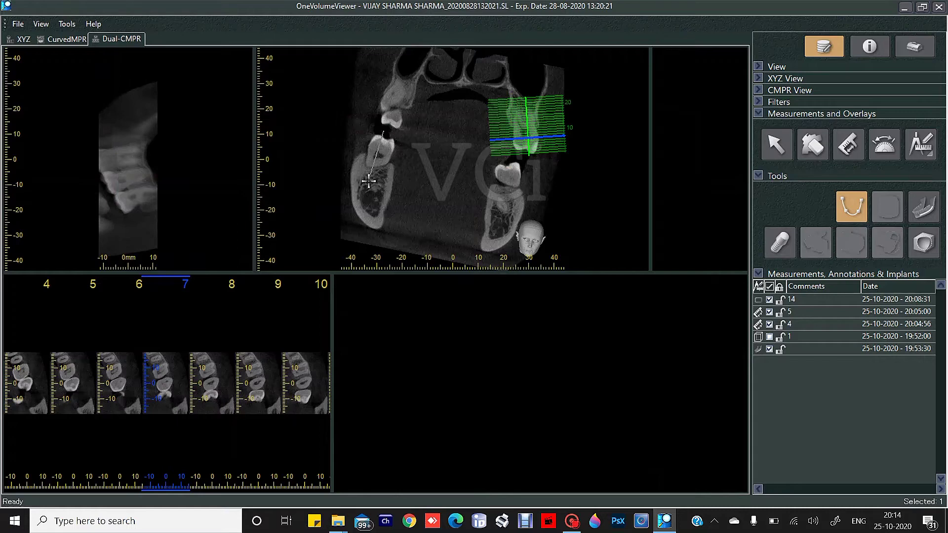
{"action": "double_click", "coordinate": [368, 190]}
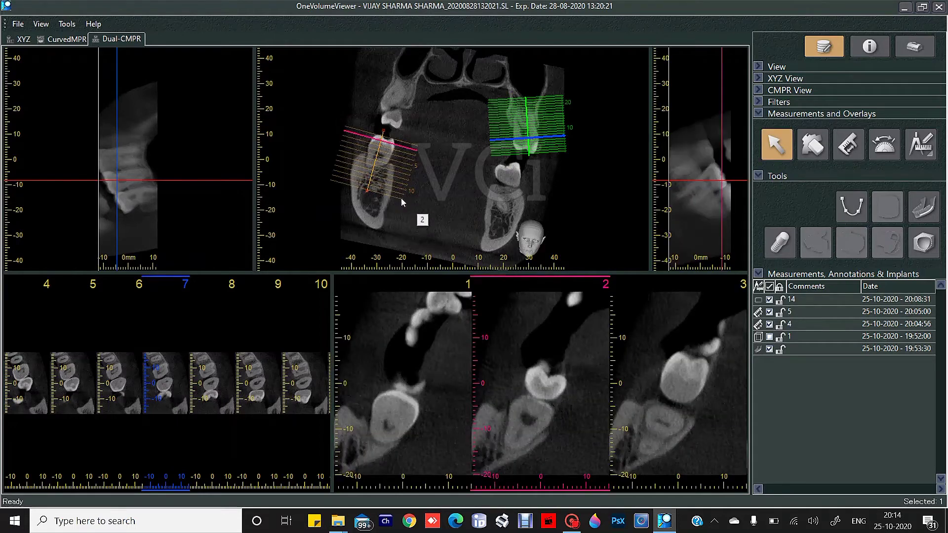
{"action": "right_click", "coordinate": [401, 197]}
{"action": "left_click", "coordinate": [410, 220]}
{"action": "scroll", "coordinate": [411, 335], "scroll_direction": "down", "scroll_amount": 4}
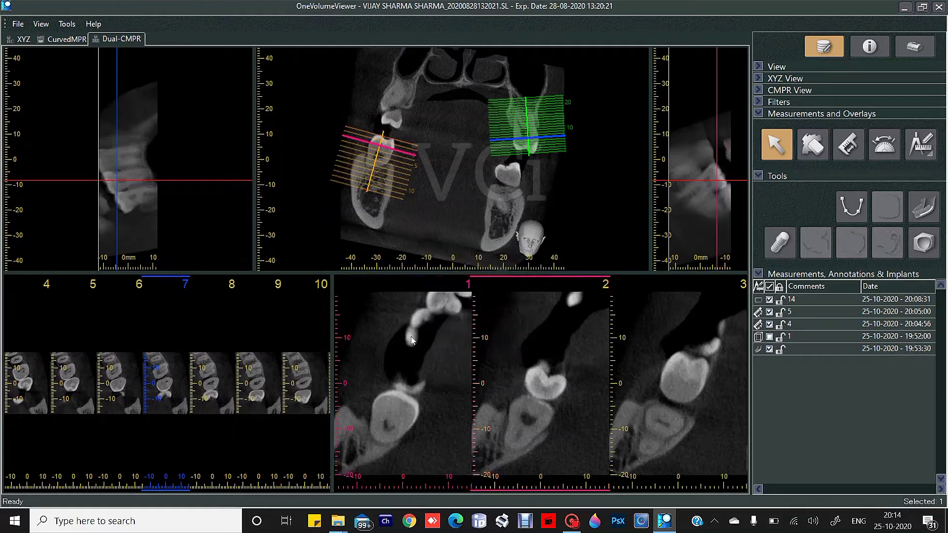
{"action": "scroll", "coordinate": [544, 392], "scroll_direction": "down", "scroll_amount": 1}
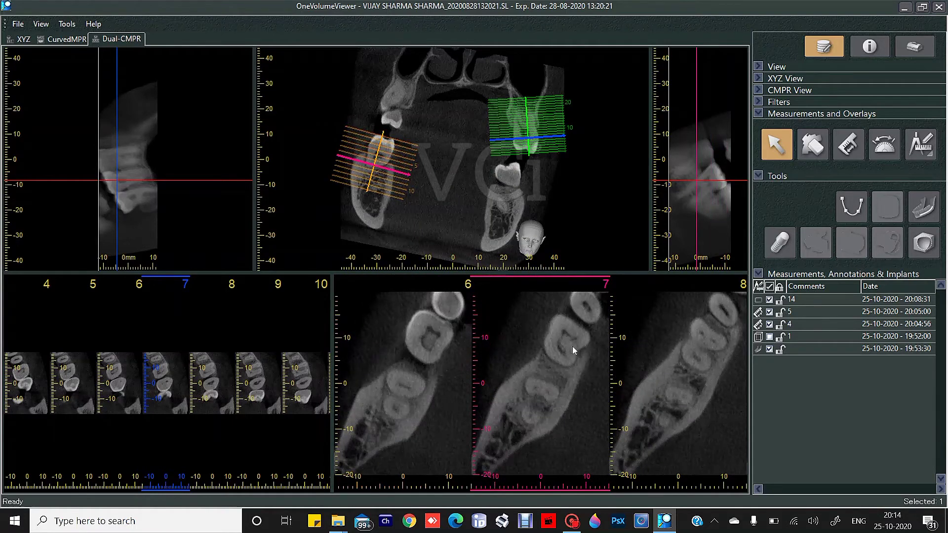
In the CurvedMPR view, draw a short curve through the lower left molars on the axial slice and browse its cross-sections.
{"action": "left_click", "coordinate": [64, 40]}
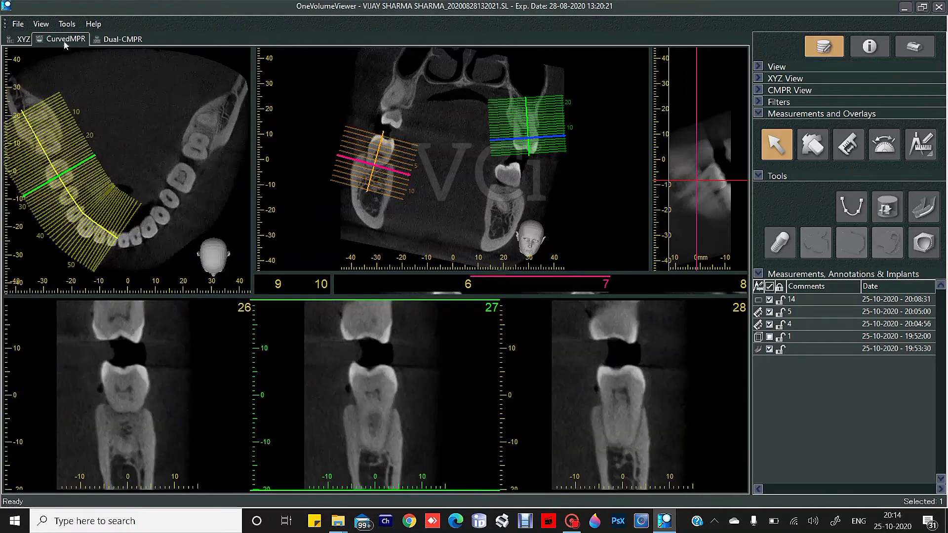
{"action": "left_click", "coordinate": [849, 201]}
{"action": "left_click", "coordinate": [201, 128]}
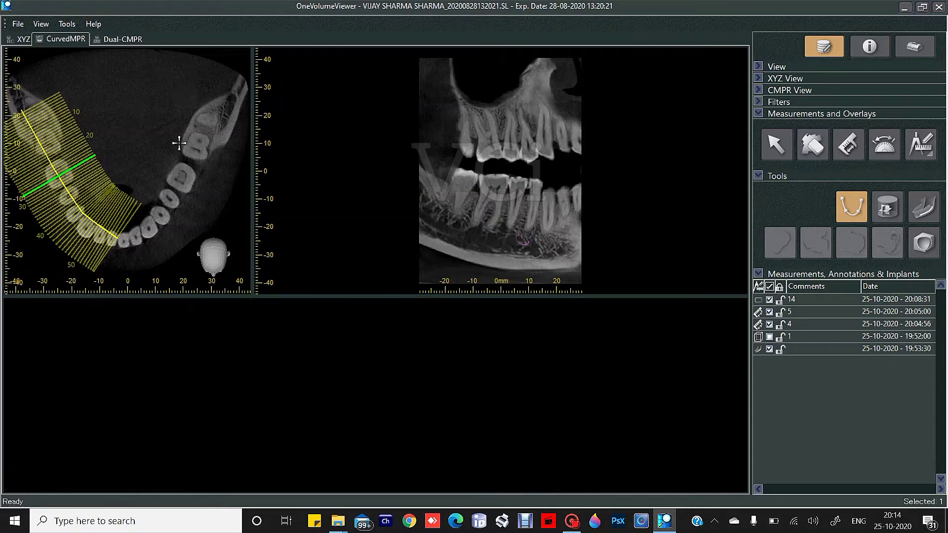
{"action": "double_click", "coordinate": [162, 209]}
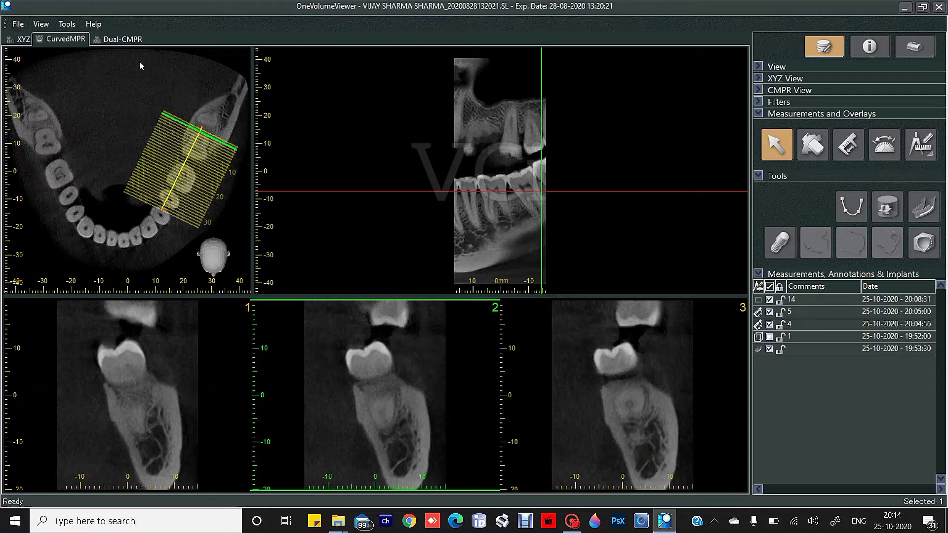
{"action": "scroll", "coordinate": [294, 395], "scroll_direction": "down", "scroll_amount": 16}
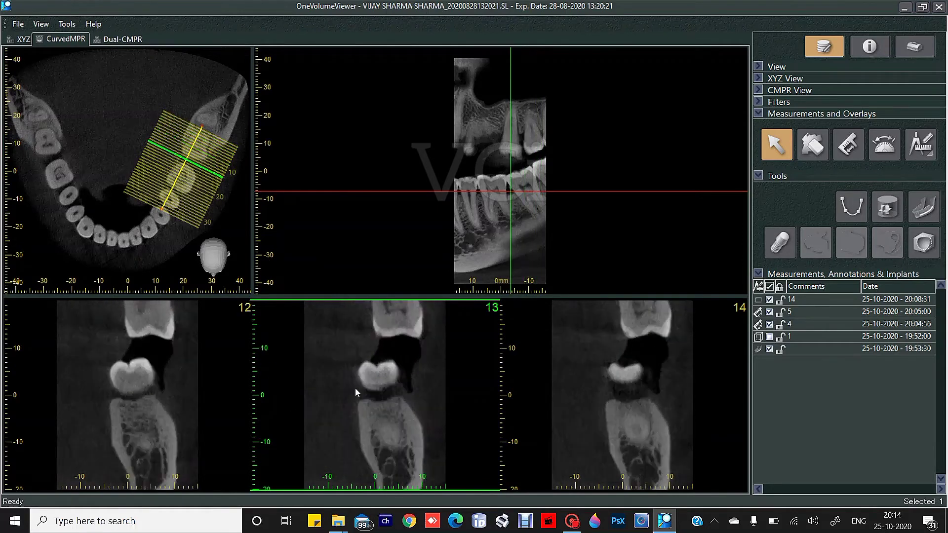
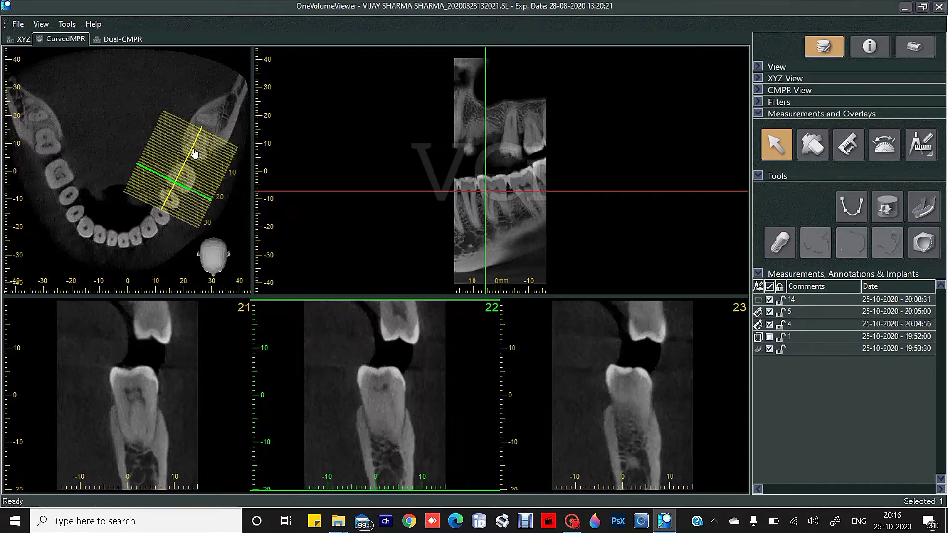
Replace the short curve with one following the whole lower arch, from the left ramus around the front teeth to the right ramus.
{"action": "key", "text": "Delete"}
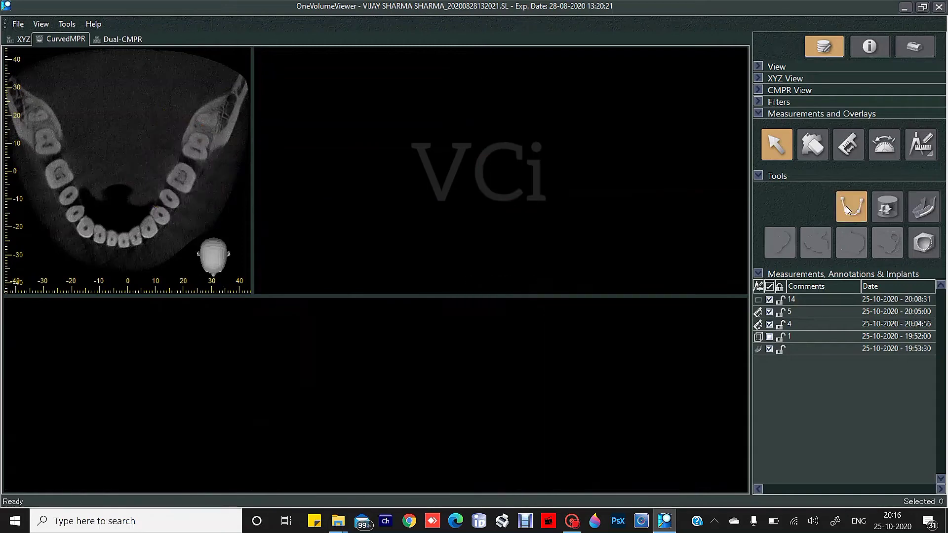
{"action": "left_click", "coordinate": [241, 85]}
{"action": "left_click", "coordinate": [217, 113]}
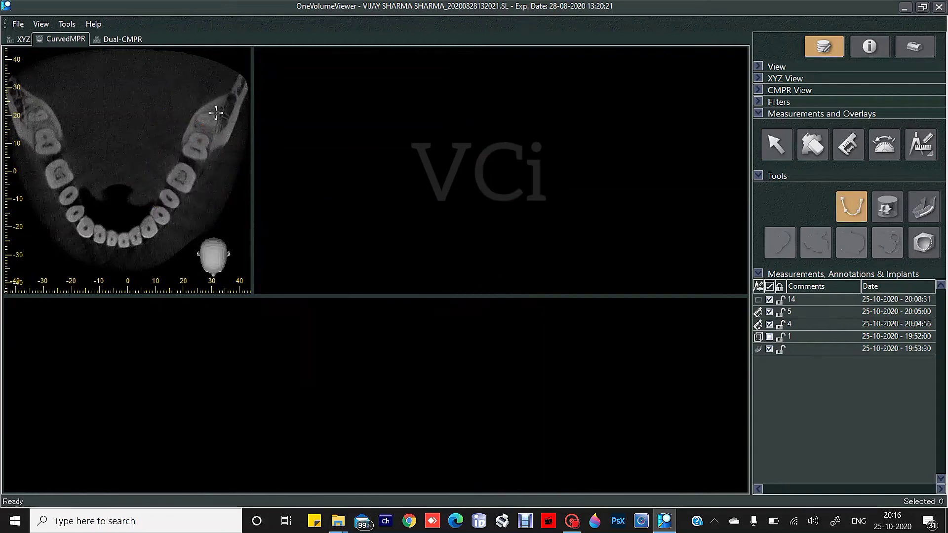
{"action": "left_click", "coordinate": [191, 145]}
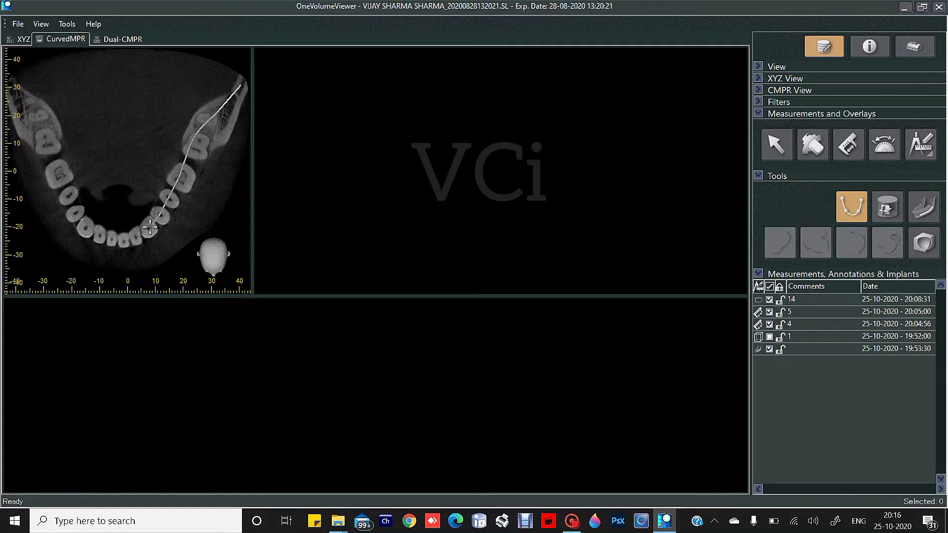
{"action": "left_click", "coordinate": [150, 227]}
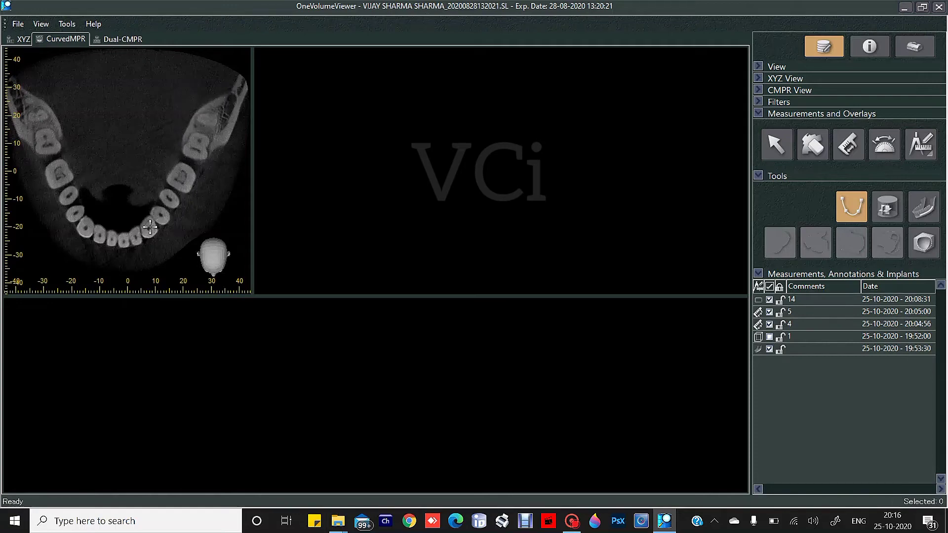
{"action": "left_click", "coordinate": [129, 241]}
{"action": "left_click", "coordinate": [91, 233]}
{"action": "left_click", "coordinate": [43, 126]}
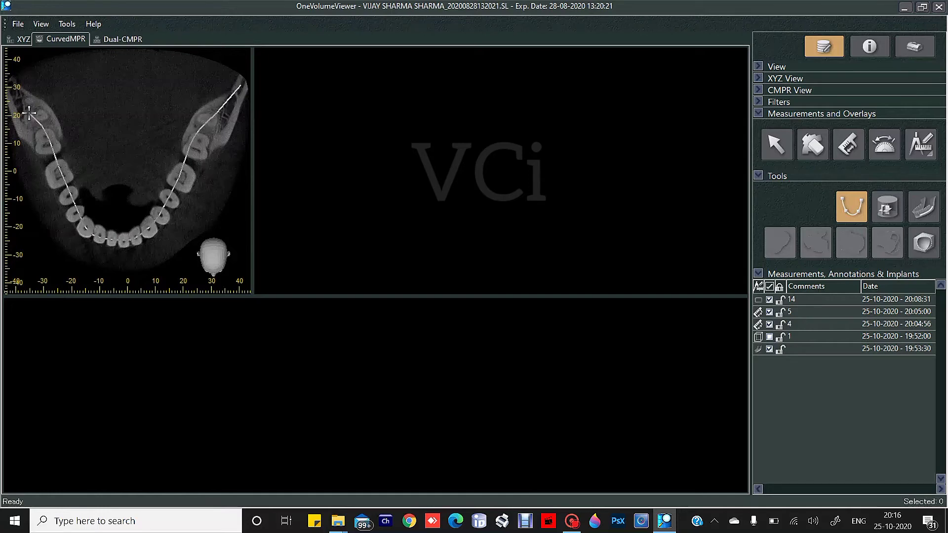
{"action": "double_click", "coordinate": [12, 91]}
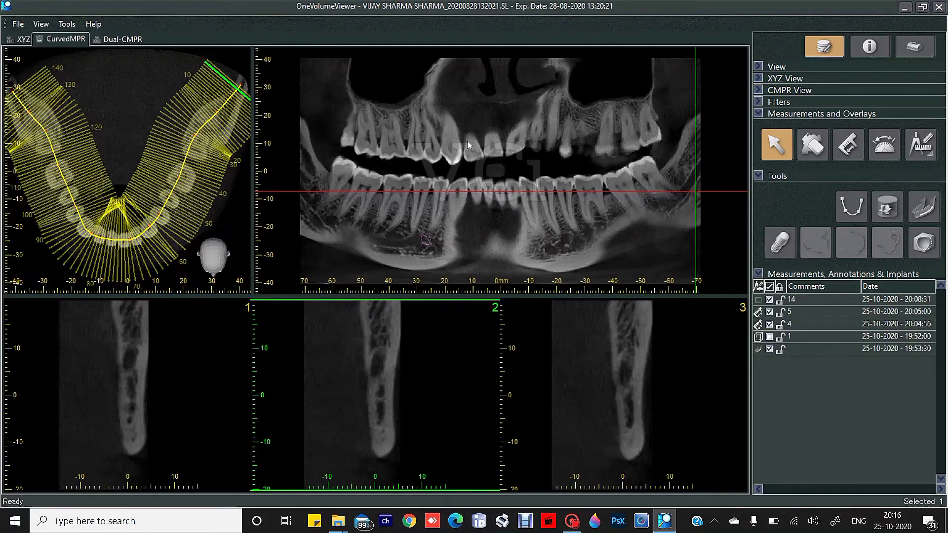
Set the panoramic view's slice thickness to 5.0 mm.
{"action": "right_click", "coordinate": [507, 172]}
{"action": "mouse_move", "coordinate": [612, 272]}
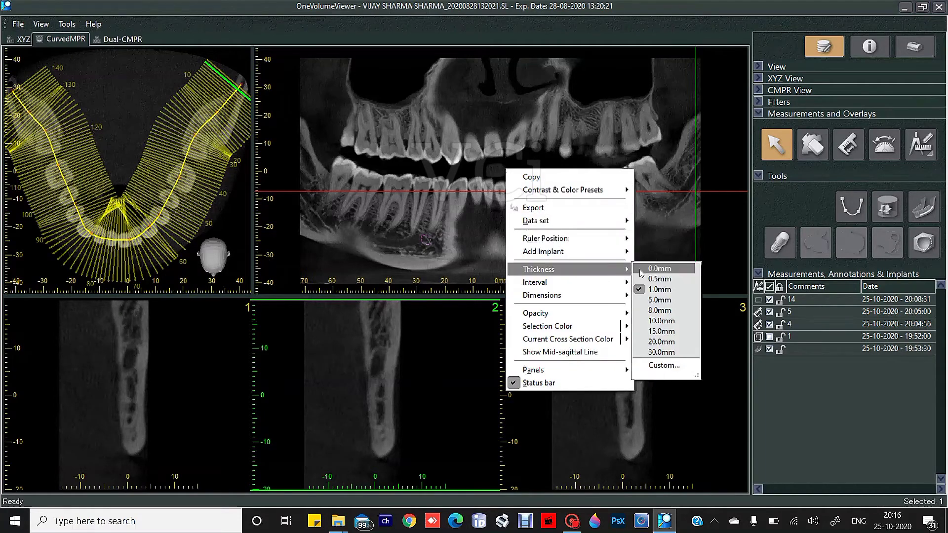
{"action": "left_click", "coordinate": [658, 302]}
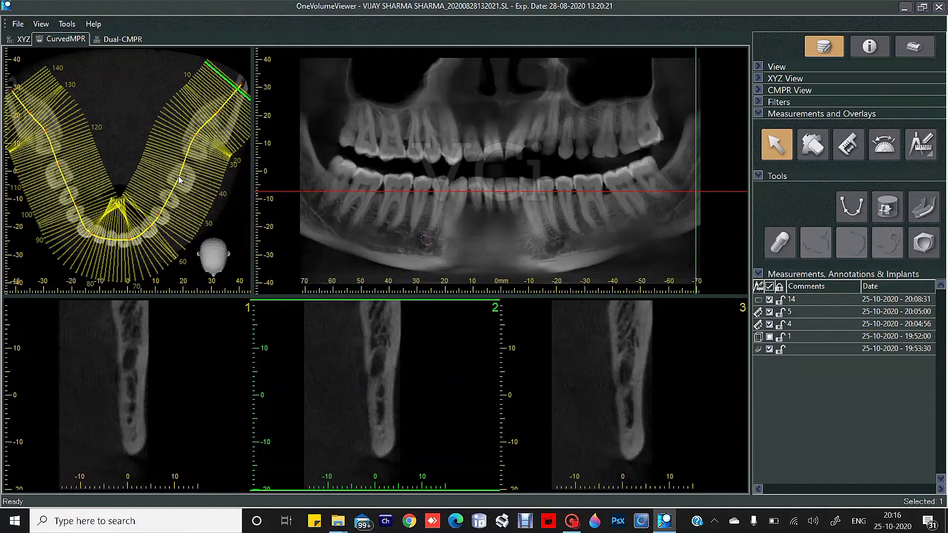
Reshape the arch curve by shifting its points outward at the left molars and slightly inward at the front teeth.
{"action": "left_click_drag", "start_coordinate": [179, 177], "coordinate": [187, 183]}
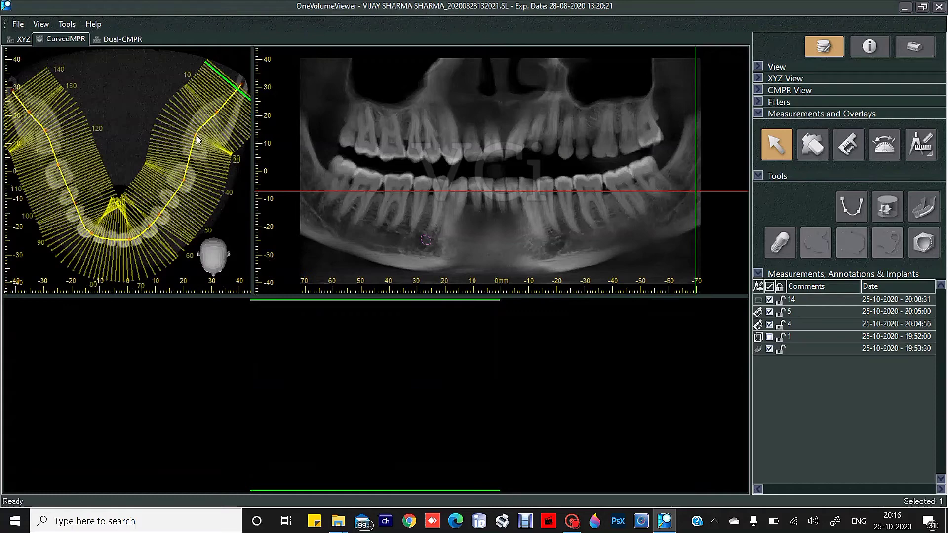
{"action": "left_click_drag", "start_coordinate": [195, 135], "coordinate": [200, 142]}
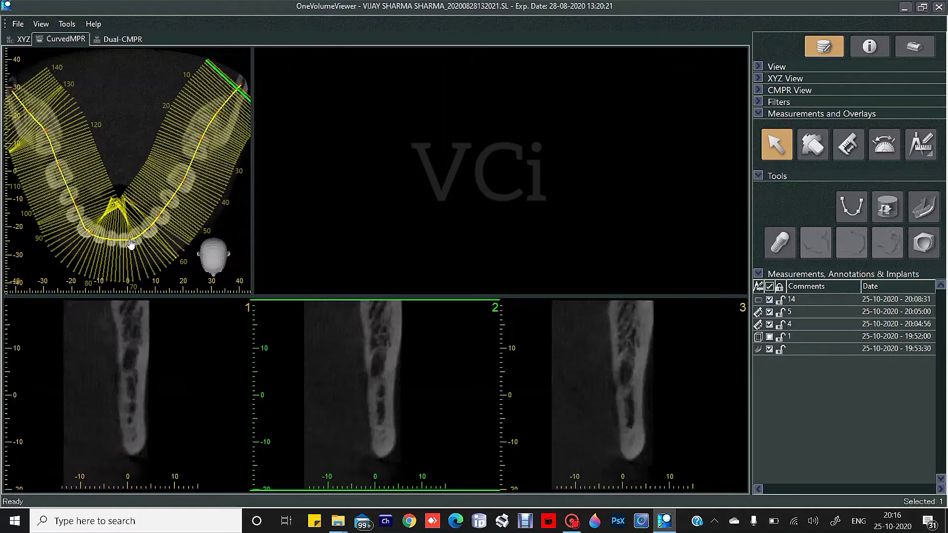
{"action": "left_click_drag", "start_coordinate": [131, 244], "coordinate": [130, 239]}
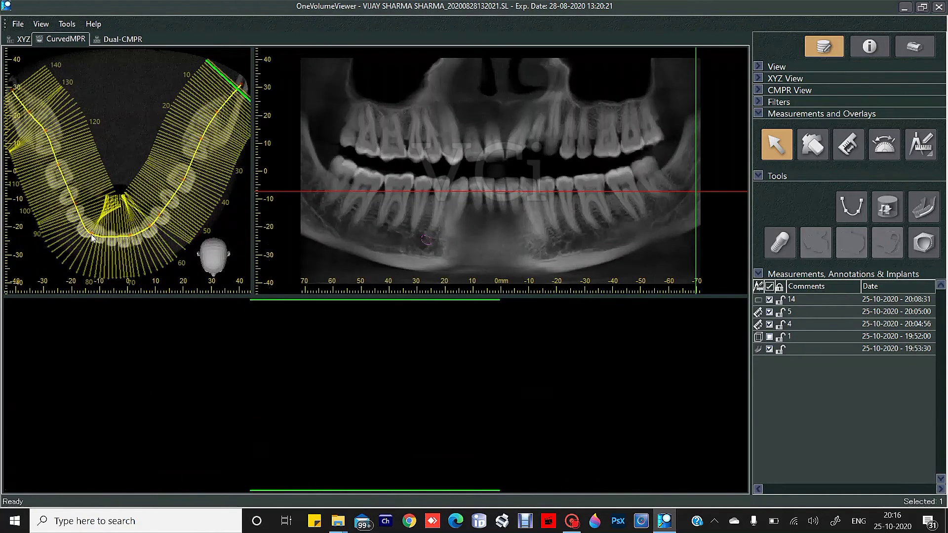
{"action": "left_click_drag", "start_coordinate": [92, 238], "coordinate": [95, 233]}
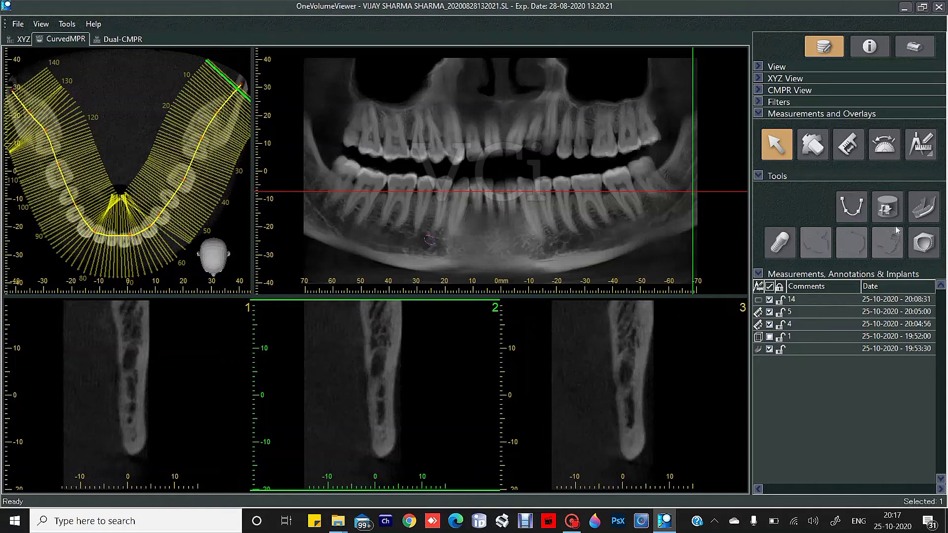
Erase the existing nerve canal annotation from the patient's right lower jaw in the panoramic view.
{"action": "left_click", "coordinate": [813, 144]}
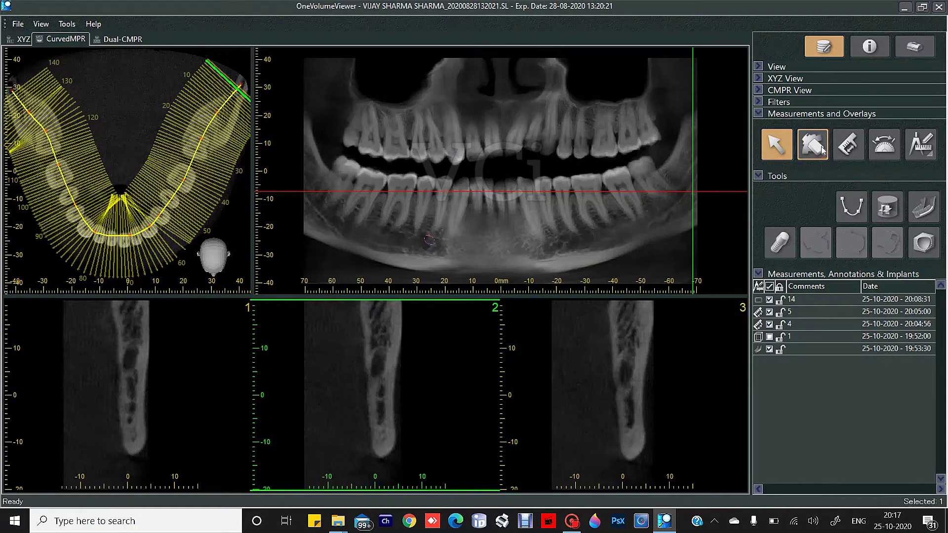
{"action": "left_click", "coordinate": [433, 245]}
{"action": "left_click", "coordinate": [764, 147]}
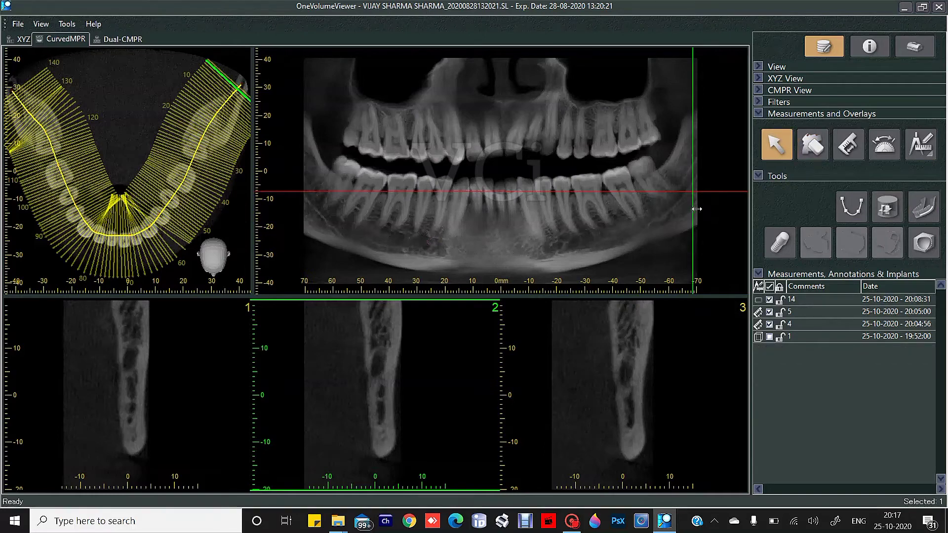
Raise the panoramic's axial reference line to about -5 mm and, in the XYZ view, rotate the axial slice until the left mandible is vertical.
{"action": "left_click_drag", "start_coordinate": [697, 208], "coordinate": [708, 185]}
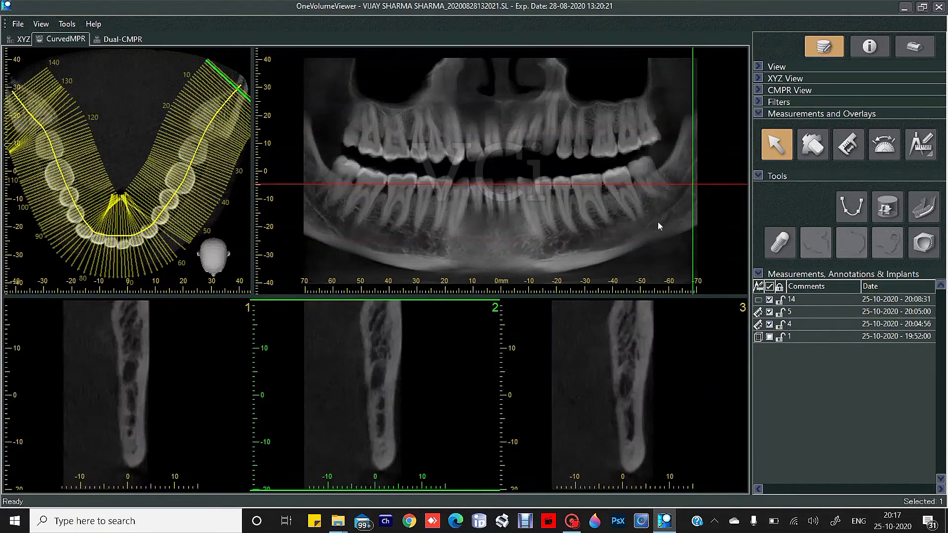
{"action": "left_click", "coordinate": [23, 42]}
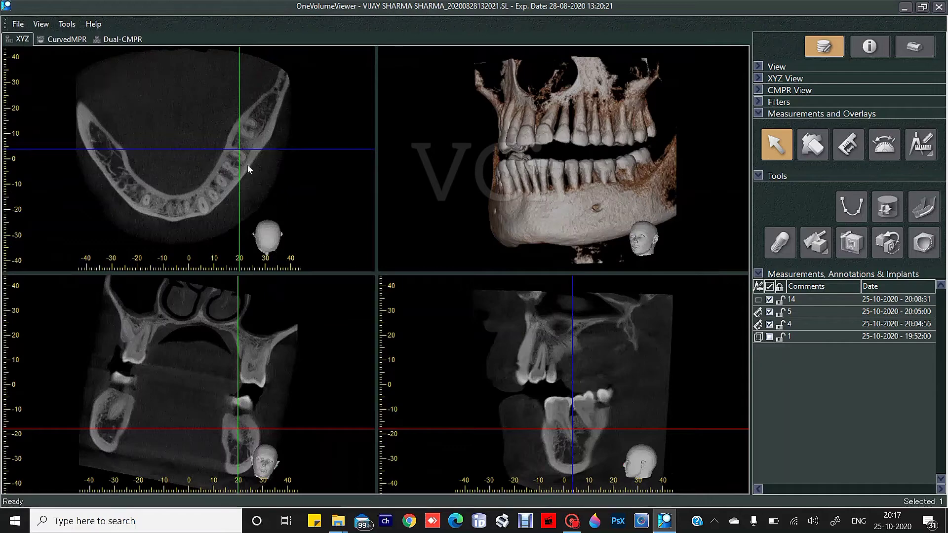
{"action": "left_click_drag", "start_coordinate": [260, 177], "coordinate": [266, 135]}
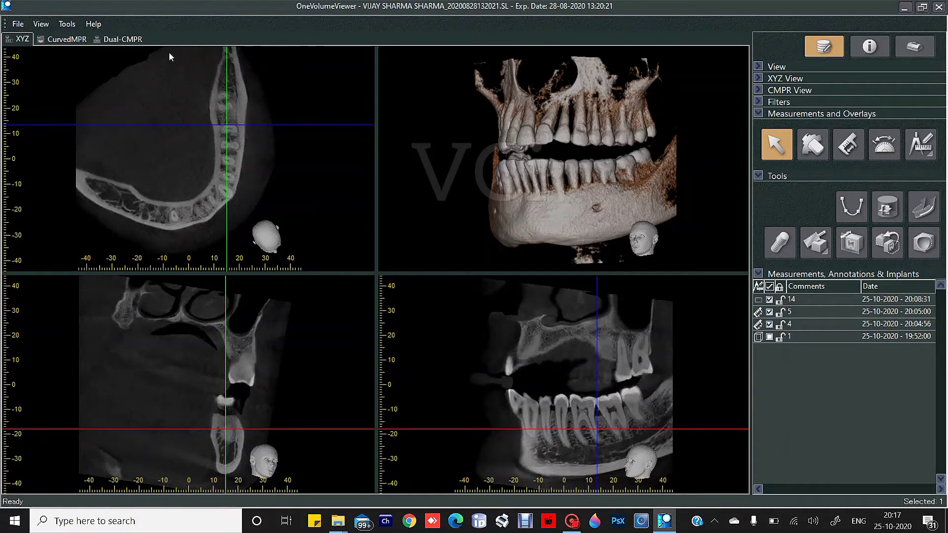
In the CurvedMPR view, lower the axial reference line to about -23 mm and browse the lower left premolar region to cross-section 46.
{"action": "left_click", "coordinate": [60, 38]}
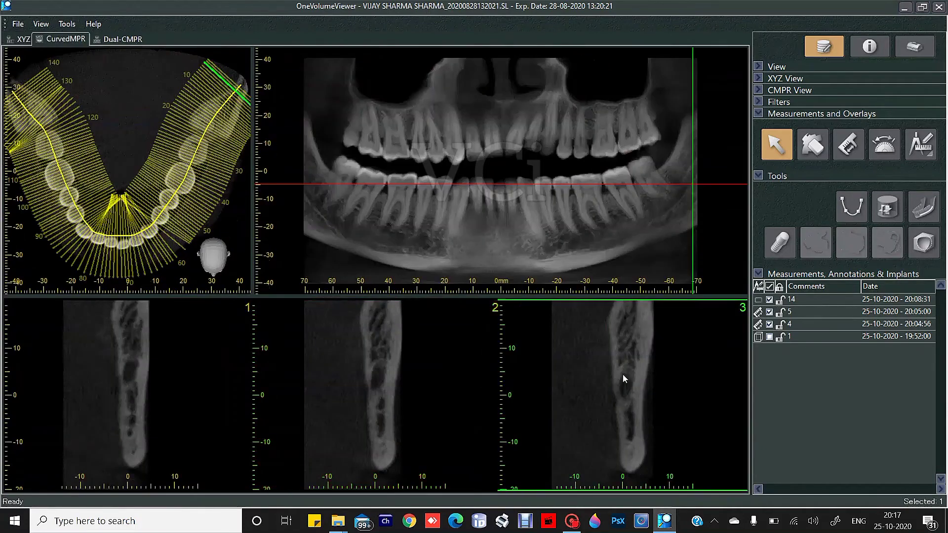
{"action": "scroll", "coordinate": [626, 384], "scroll_direction": "down", "scroll_amount": 9}
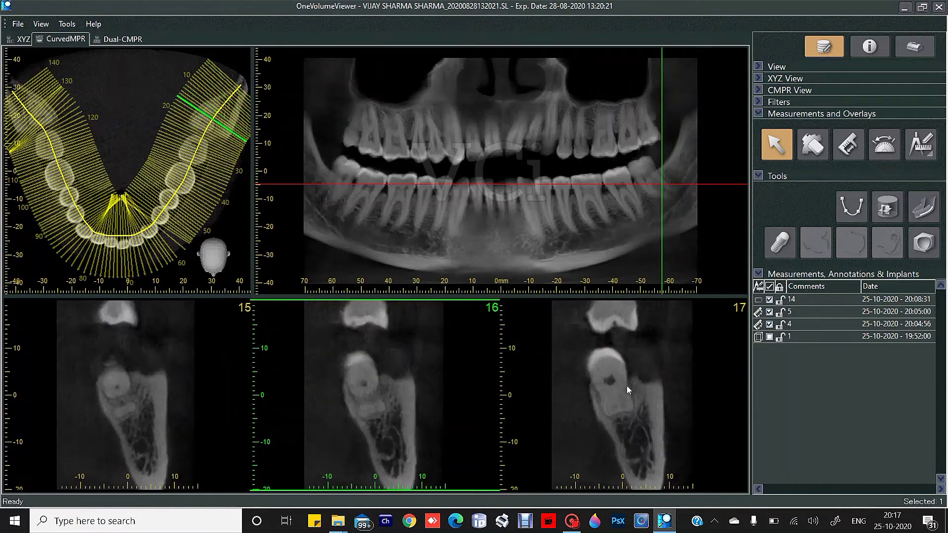
{"action": "left_click_drag", "start_coordinate": [651, 241], "coordinate": [561, 255]}
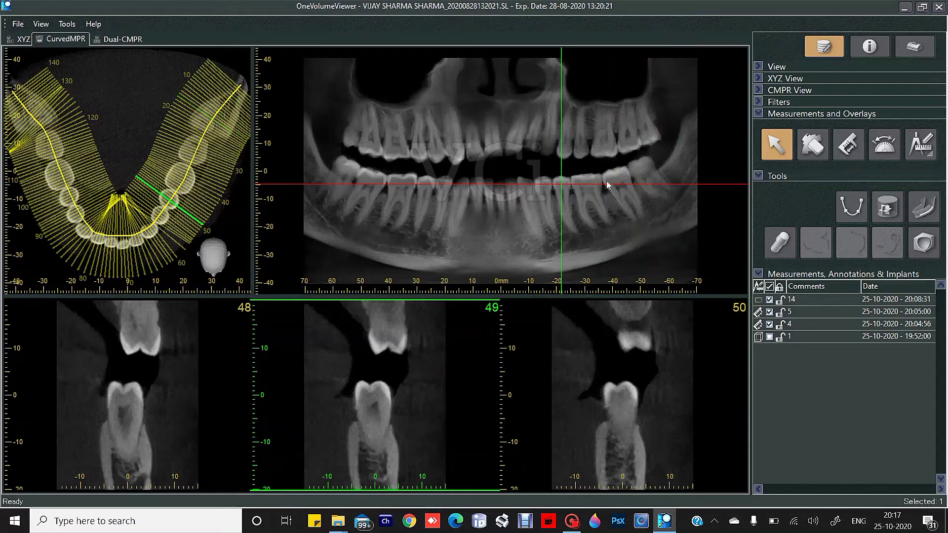
{"action": "left_click_drag", "start_coordinate": [603, 205], "coordinate": [606, 224]}
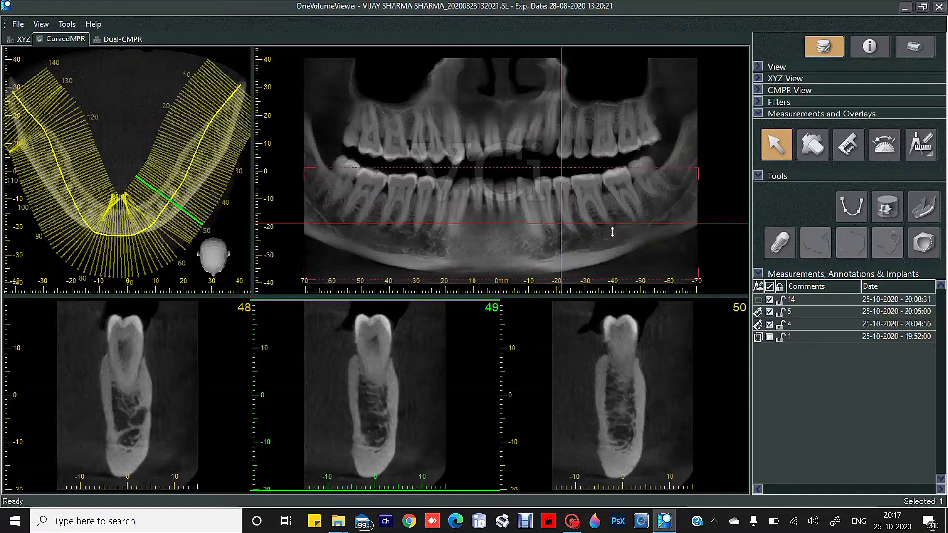
{"action": "left_click_drag", "start_coordinate": [613, 232], "coordinate": [613, 234]}
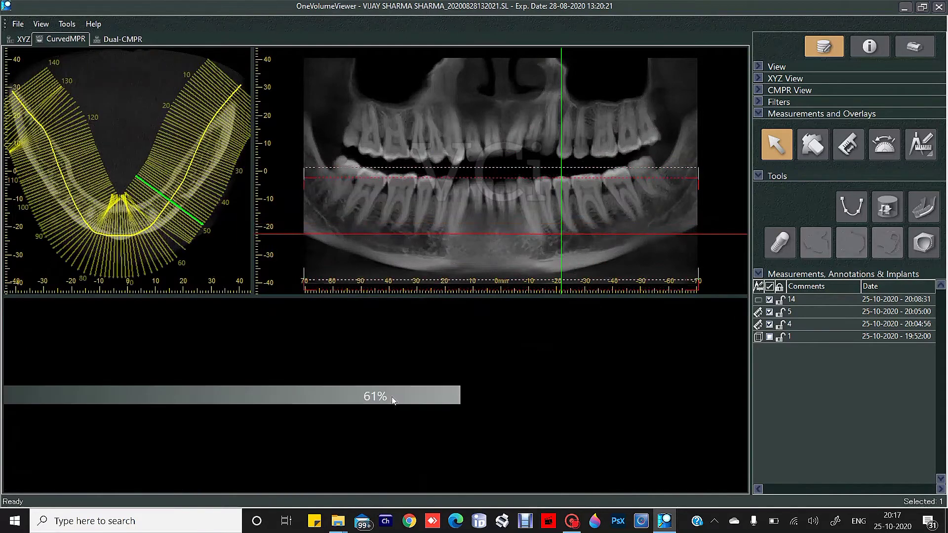
{"action": "scroll", "coordinate": [405, 400], "scroll_direction": "down", "scroll_amount": 3}
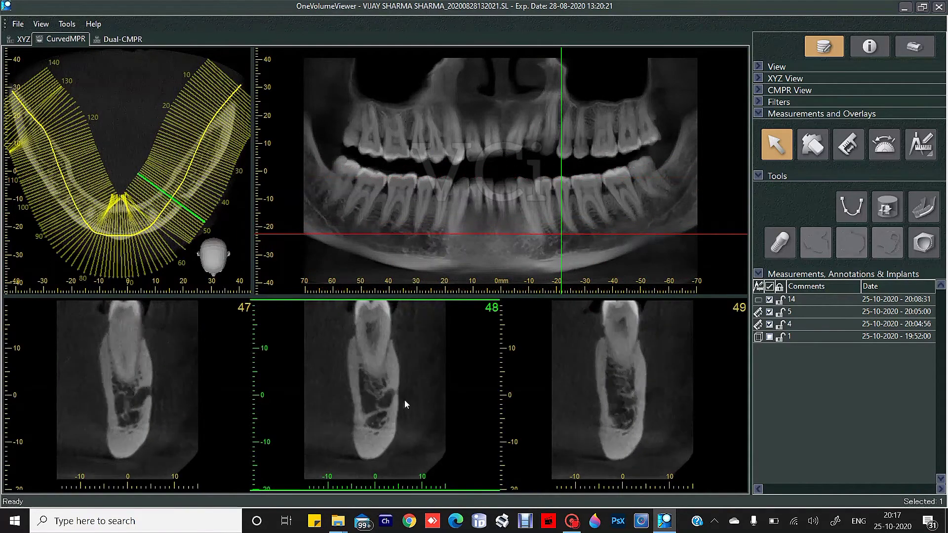
{"action": "scroll", "coordinate": [413, 394], "scroll_direction": "down", "scroll_amount": 1}
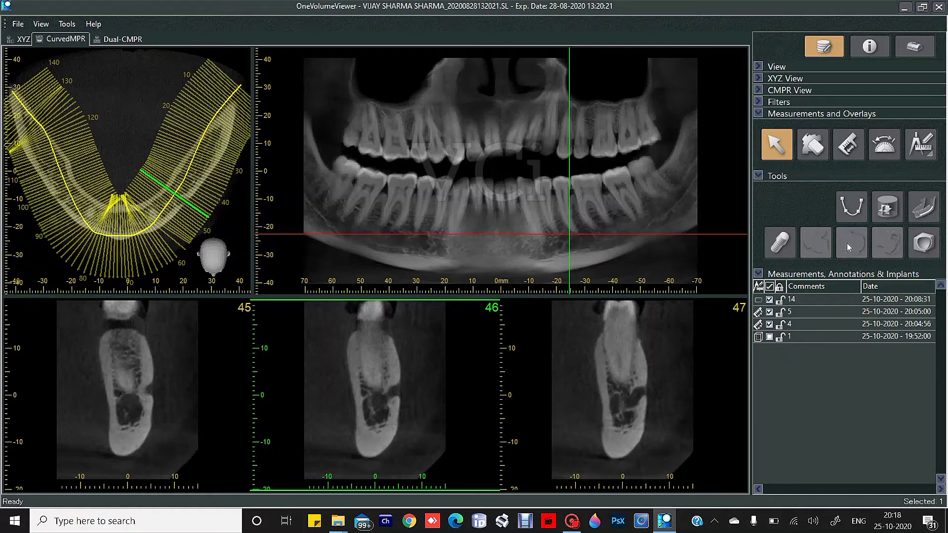
Start a nerve canal trace with two points at the left mental foramen in cross-section 46, and browse on to cross-section 43.
{"action": "left_click", "coordinate": [925, 212]}
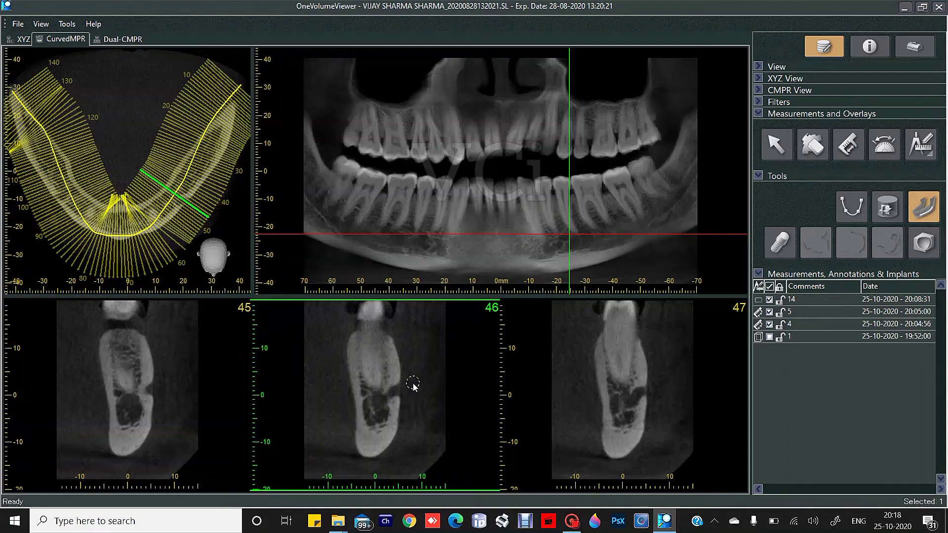
{"action": "left_click", "coordinate": [413, 387]}
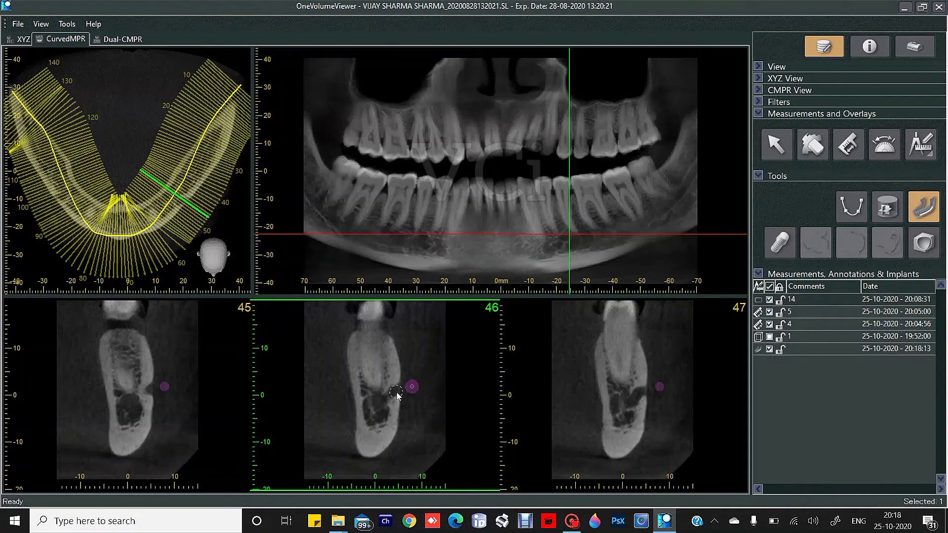
{"action": "left_click", "coordinate": [393, 393]}
{"action": "scroll", "coordinate": [390, 400], "scroll_direction": "up", "scroll_amount": 2}
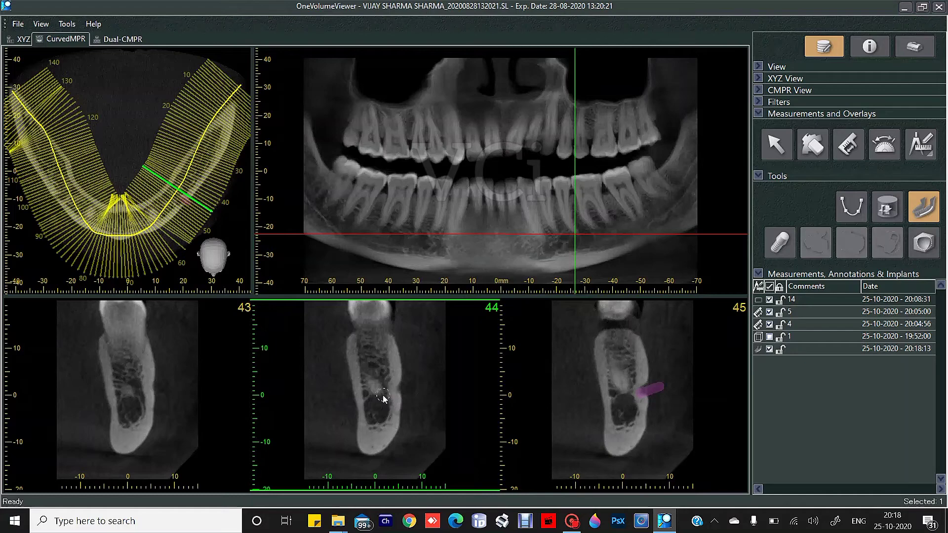
{"action": "scroll", "coordinate": [382, 420], "scroll_direction": "up", "scroll_amount": 1}
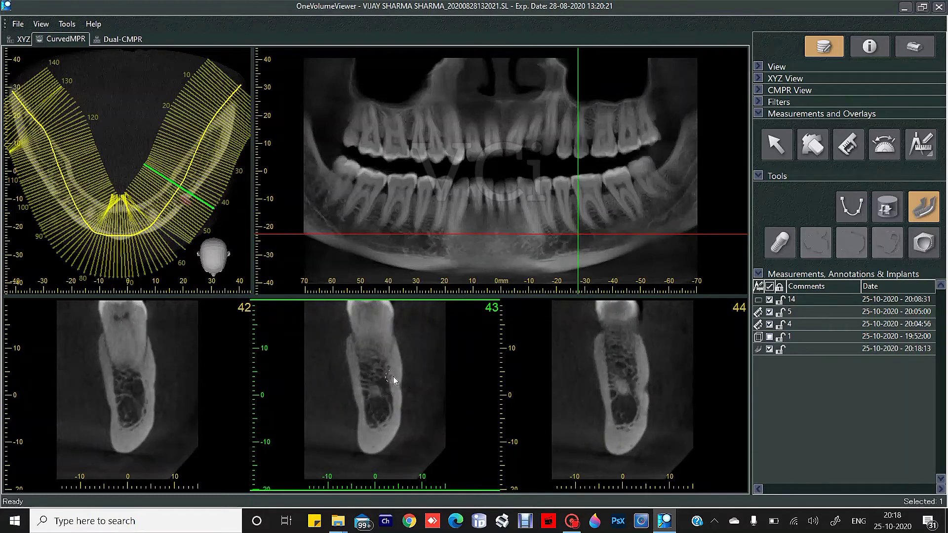
In the XYZ view, enlarge the sagittal slice and extend the nerve canal trace below the left molars to the slice's posterior edge.
{"action": "left_click", "coordinate": [22, 40]}
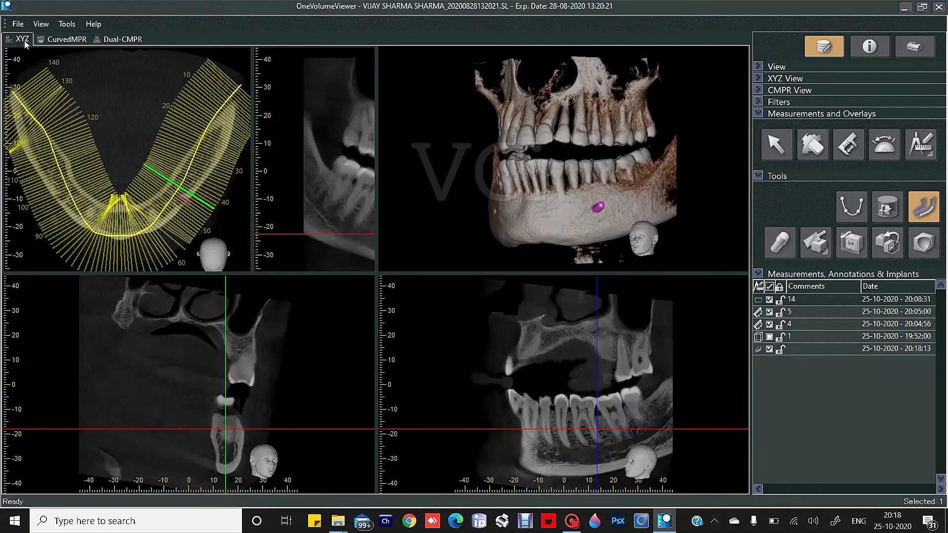
{"action": "left_click", "coordinate": [591, 450]}
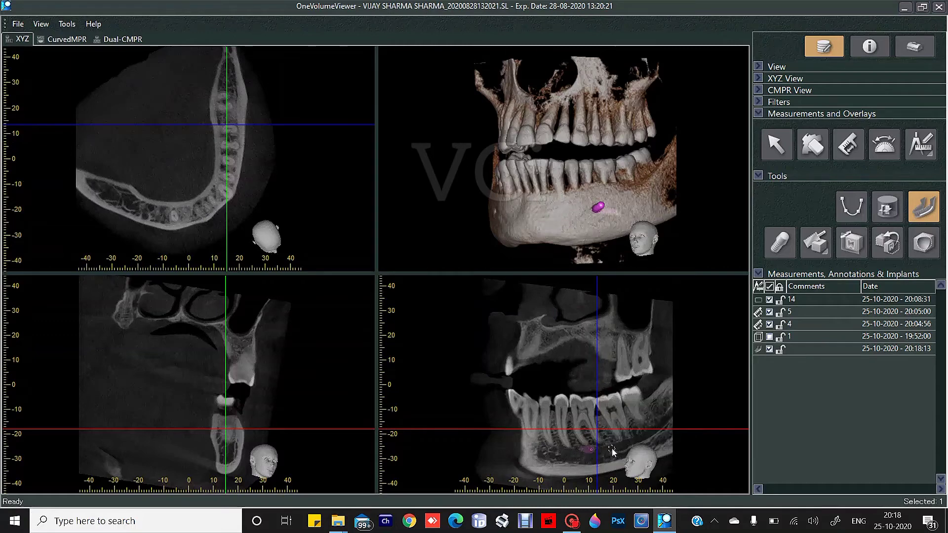
{"action": "left_click_drag", "start_coordinate": [376, 272], "coordinate": [373, 271]}
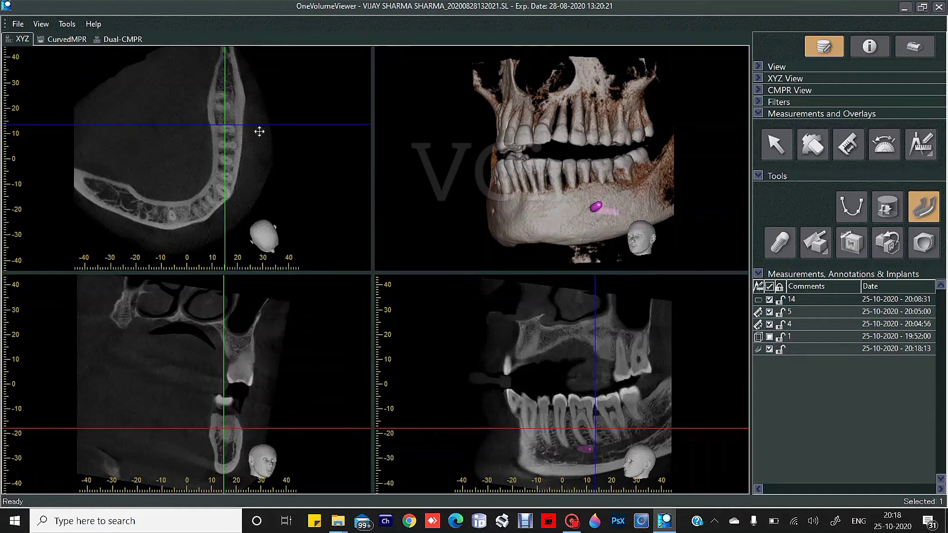
{"action": "left_click_drag", "start_coordinate": [259, 131], "coordinate": [243, 117]}
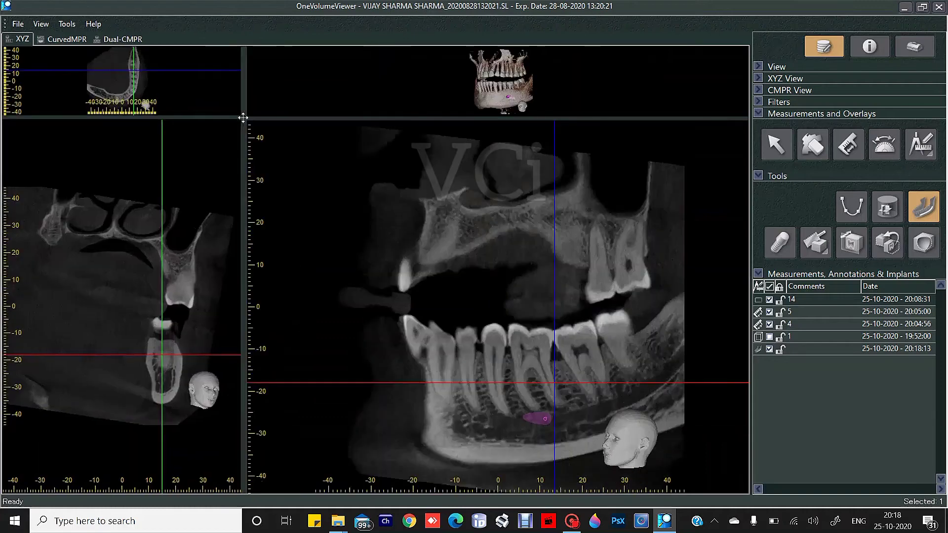
{"action": "left_click", "coordinate": [570, 417]}
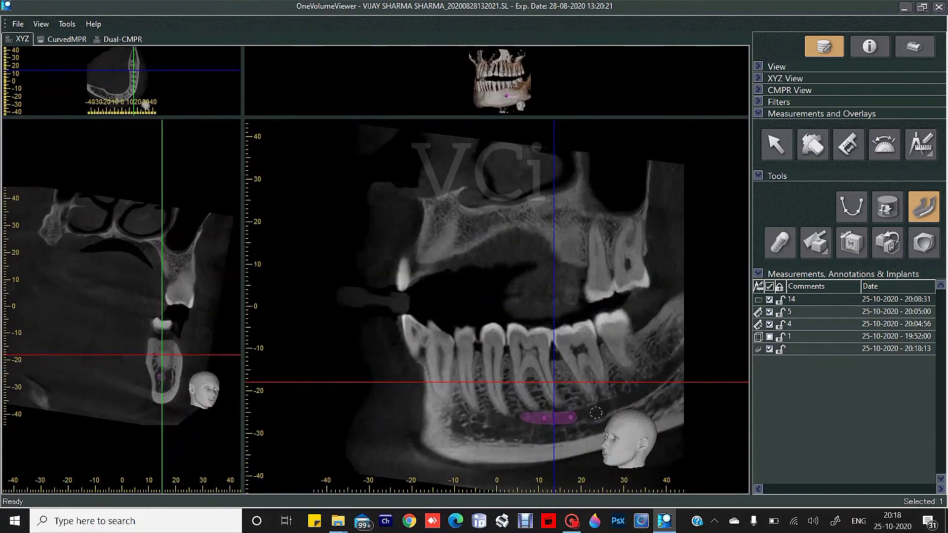
{"action": "left_click", "coordinate": [597, 413]}
{"action": "left_click", "coordinate": [626, 398]}
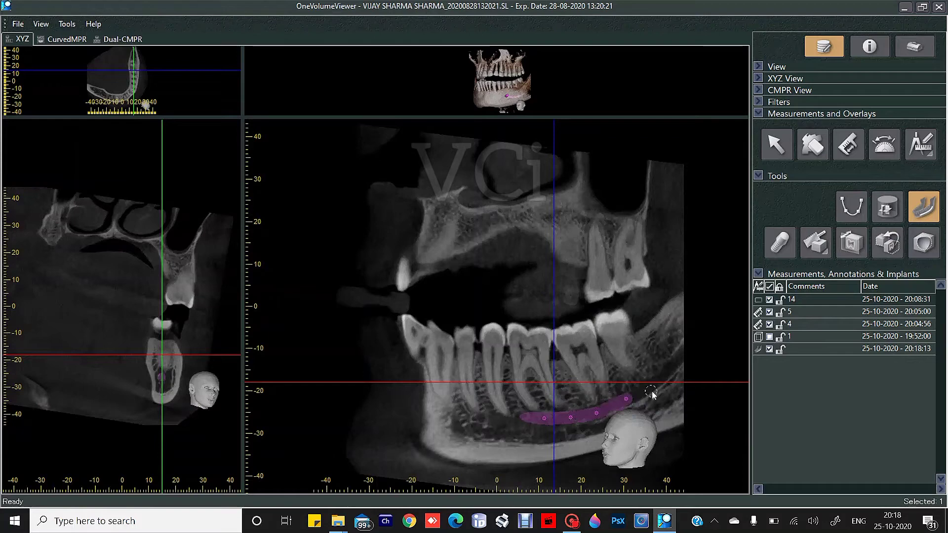
{"action": "left_click", "coordinate": [646, 390]}
{"action": "left_click", "coordinate": [667, 369]}
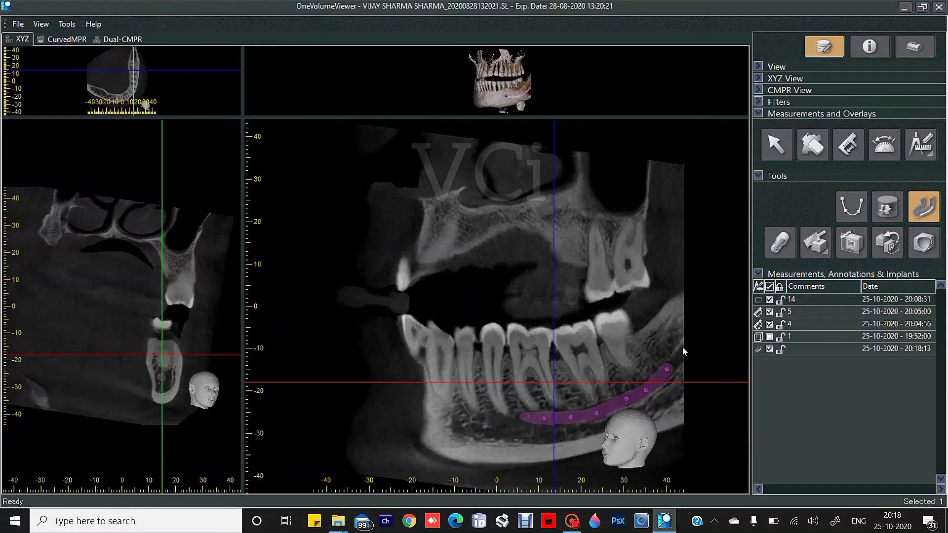
{"action": "double_click", "coordinate": [681, 353]}
Enlarge the 3D model and rotate it to inspect the traced nerve canal from the patient's left side.
{"action": "left_click_drag", "start_coordinate": [241, 117], "coordinate": [367, 347]}
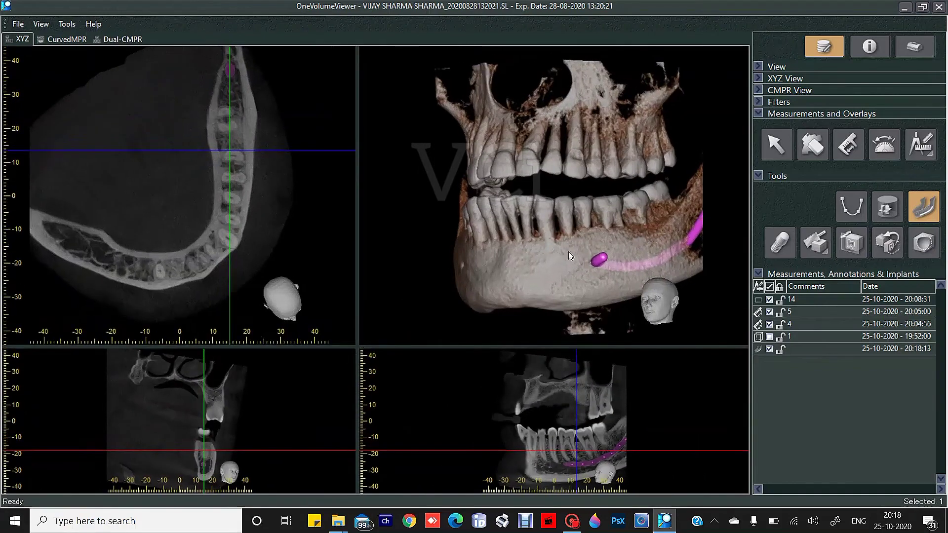
{"action": "left_click", "coordinate": [777, 152]}
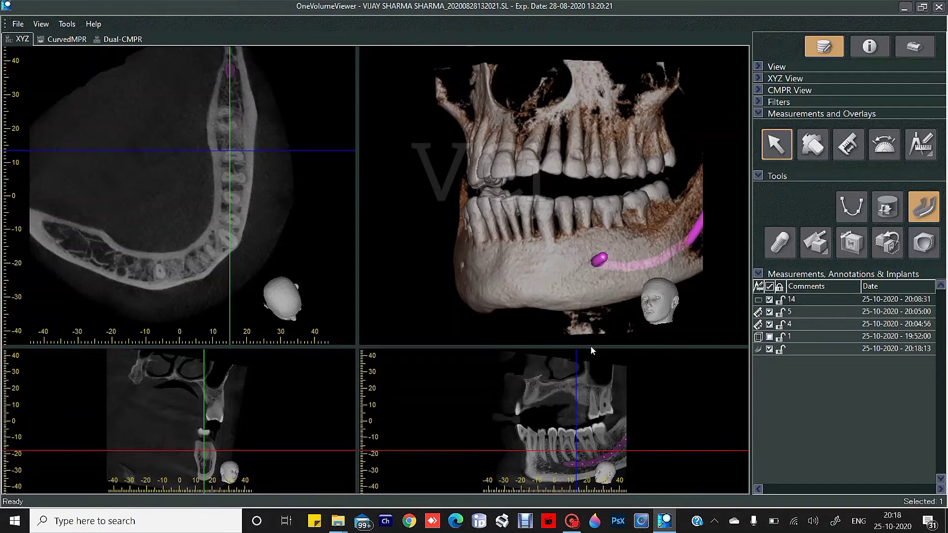
{"action": "left_click_drag", "start_coordinate": [598, 292], "coordinate": [551, 222]}
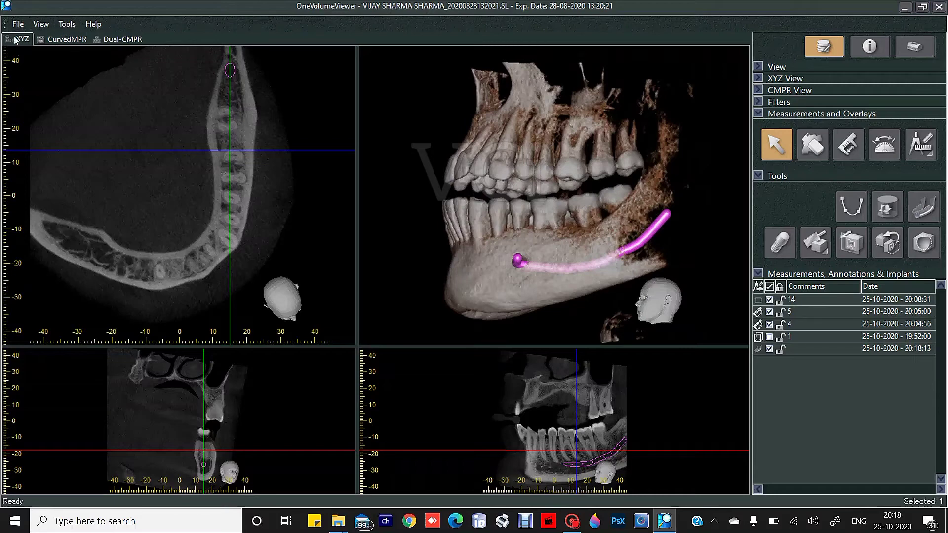
In the CurvedMPR view, enlarge the cross-sections and follow the traced canal from the mental foramen back to cross-section 35.
{"action": "left_click", "coordinate": [69, 39]}
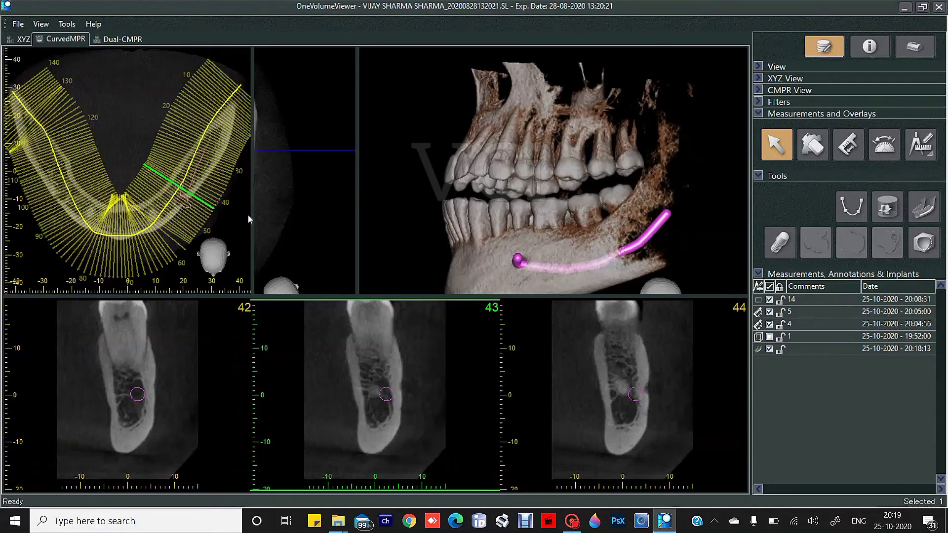
{"action": "left_click_drag", "start_coordinate": [249, 263], "coordinate": [248, 254]}
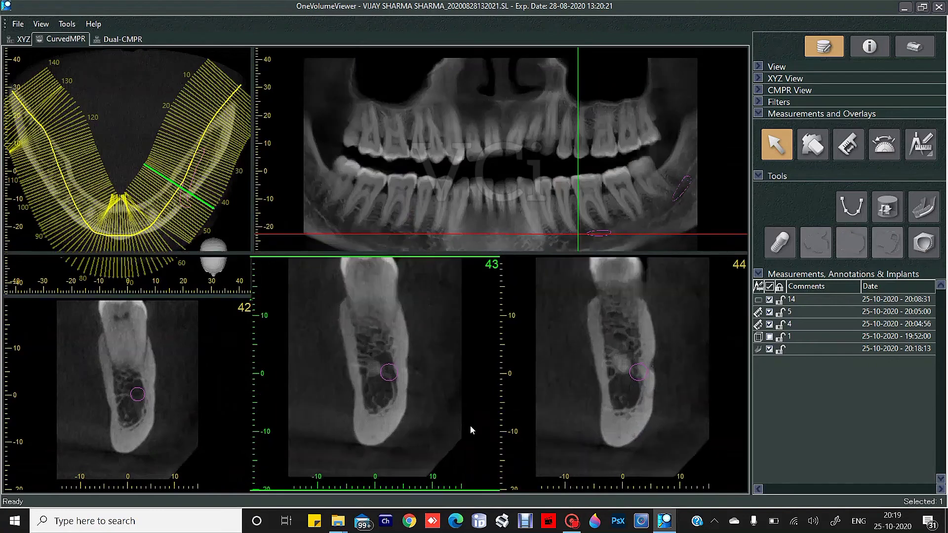
{"action": "scroll", "coordinate": [597, 369], "scroll_direction": "down", "scroll_amount": 1}
{"action": "scroll", "coordinate": [592, 375], "scroll_direction": "down", "scroll_amount": 1}
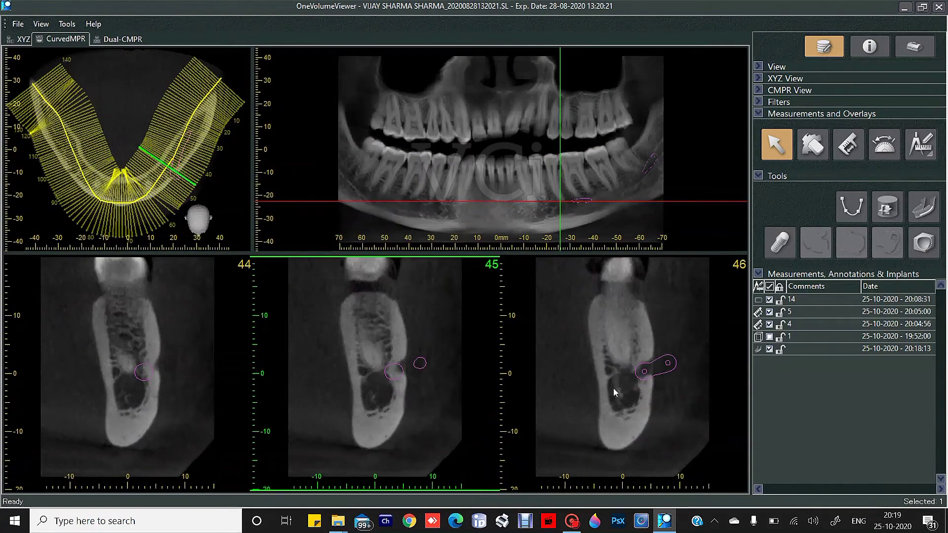
{"action": "scroll", "coordinate": [613, 388], "scroll_direction": "up", "scroll_amount": 7}
{"action": "scroll", "coordinate": [549, 387], "scroll_direction": "up", "scroll_amount": 3}
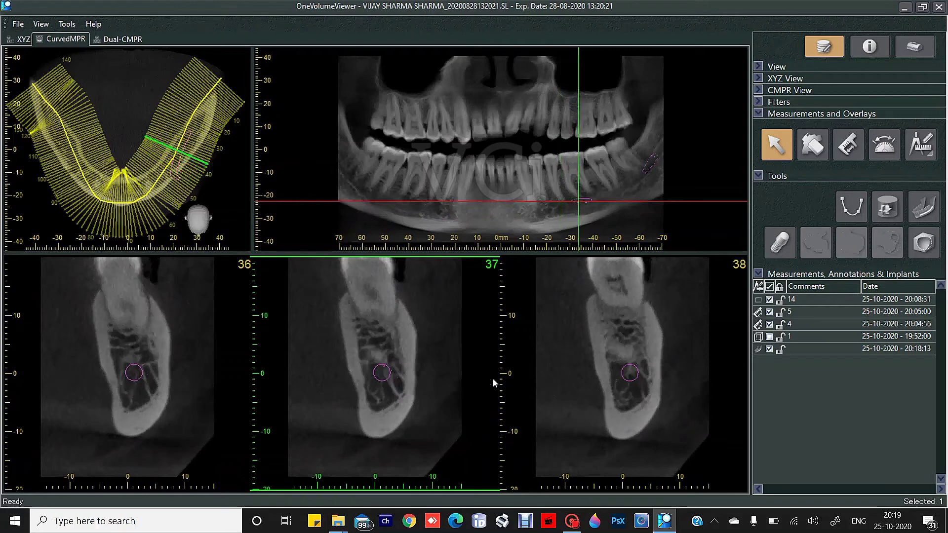
Choose a thinner slice thickness for the cross-sections.
{"action": "right_click", "coordinate": [404, 309]}
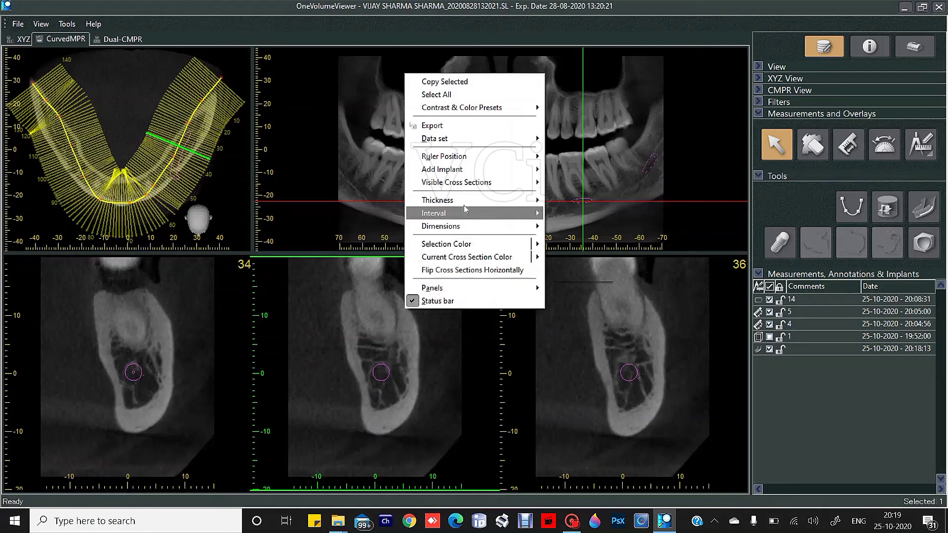
{"action": "mouse_move", "coordinate": [464, 212]}
{"action": "left_click", "coordinate": [562, 198]}
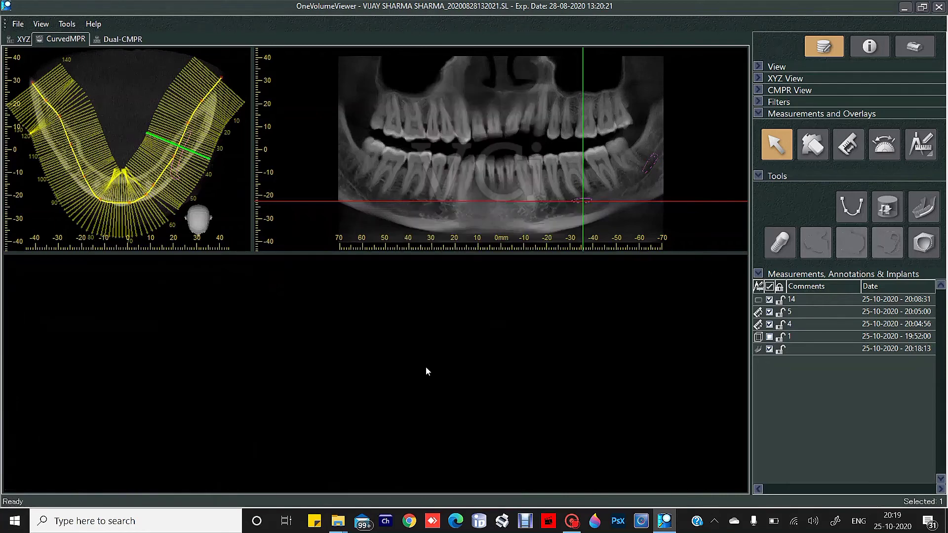
Browse the thinner cross-sections between 43 and 34 to compare the traced canal with the visible nerve position.
{"action": "scroll", "coordinate": [406, 363], "scroll_direction": "down", "scroll_amount": 7}
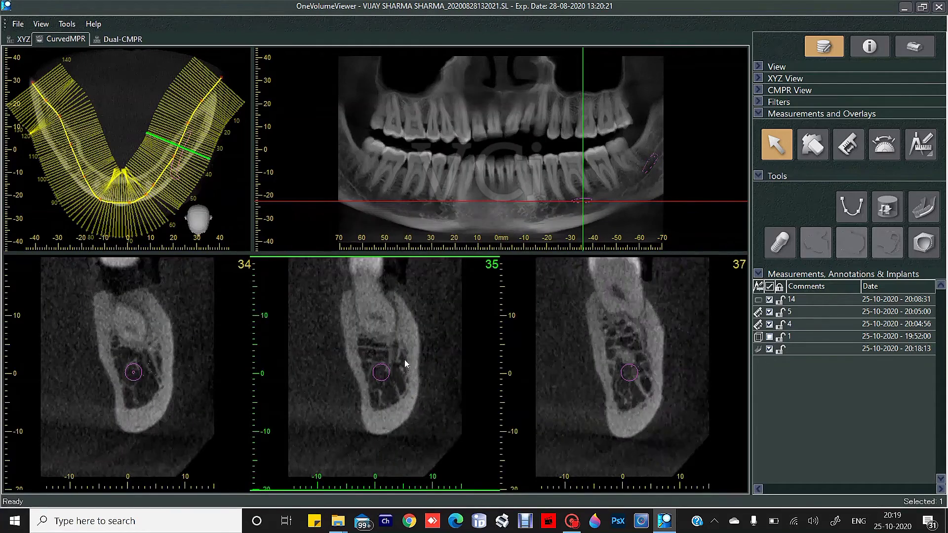
{"action": "scroll", "coordinate": [394, 376], "scroll_direction": "down", "scroll_amount": 1}
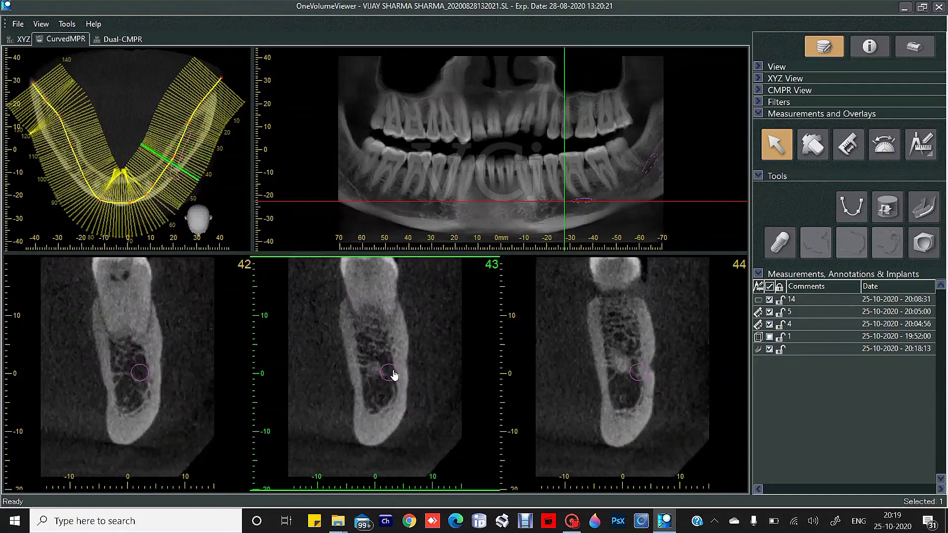
{"action": "scroll", "coordinate": [393, 376], "scroll_direction": "up", "scroll_amount": 3}
{"action": "scroll", "coordinate": [391, 376], "scroll_direction": "down", "scroll_amount": 4}
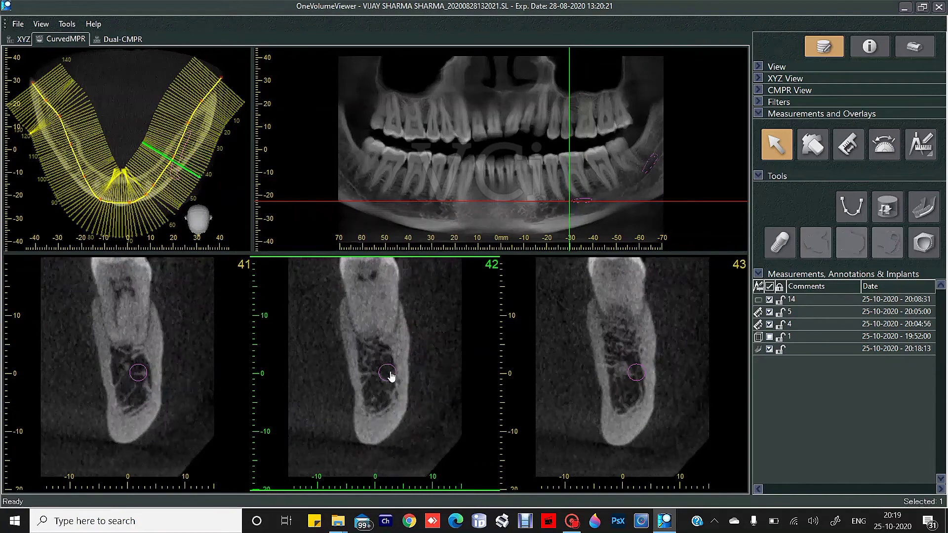
{"action": "scroll", "coordinate": [366, 401], "scroll_direction": "up", "scroll_amount": 7}
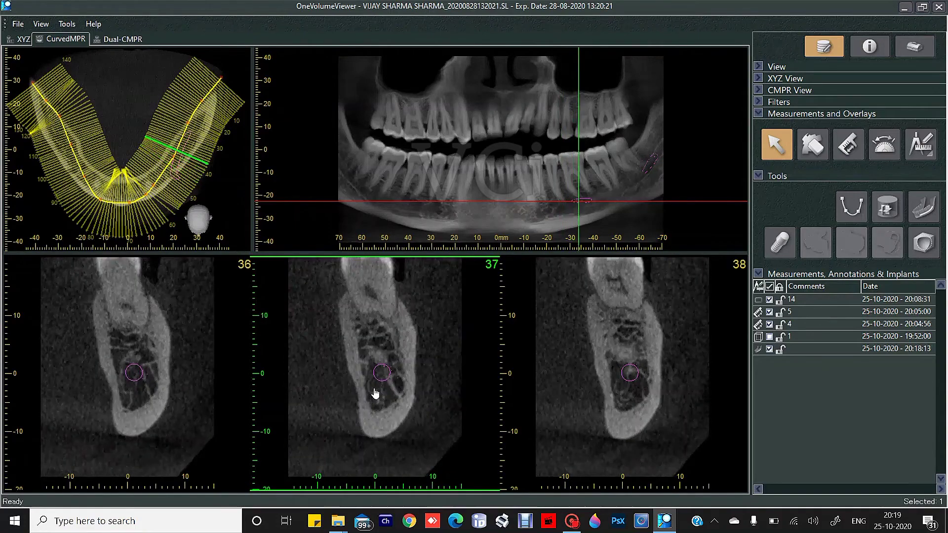
{"action": "scroll", "coordinate": [373, 384], "scroll_direction": "up", "scroll_amount": 1}
{"action": "scroll", "coordinate": [374, 382], "scroll_direction": "down", "scroll_amount": 1}
{"action": "scroll", "coordinate": [176, 387], "scroll_direction": "up", "scroll_amount": 3}
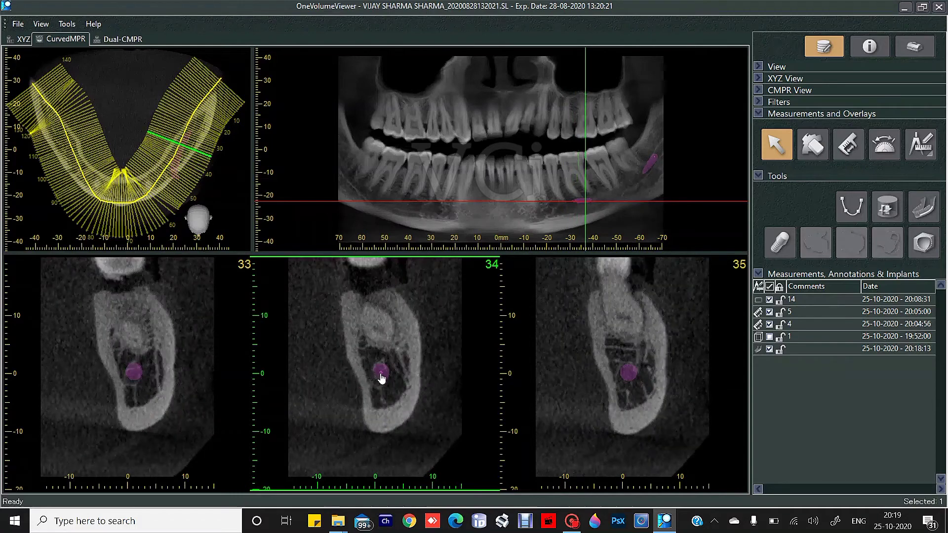
Shift the canal's control point slightly in cross-section 34 and change the nerve canal's color to red.
{"action": "mouse_move", "coordinate": [380, 373]}
{"action": "left_mouse_down"}
{"action": "mouse_move", "coordinate": [396, 375]}
{"action": "mouse_move", "coordinate": [379, 375]}
{"action": "left_mouse_up"}
{"action": "right_click", "coordinate": [380, 376]}
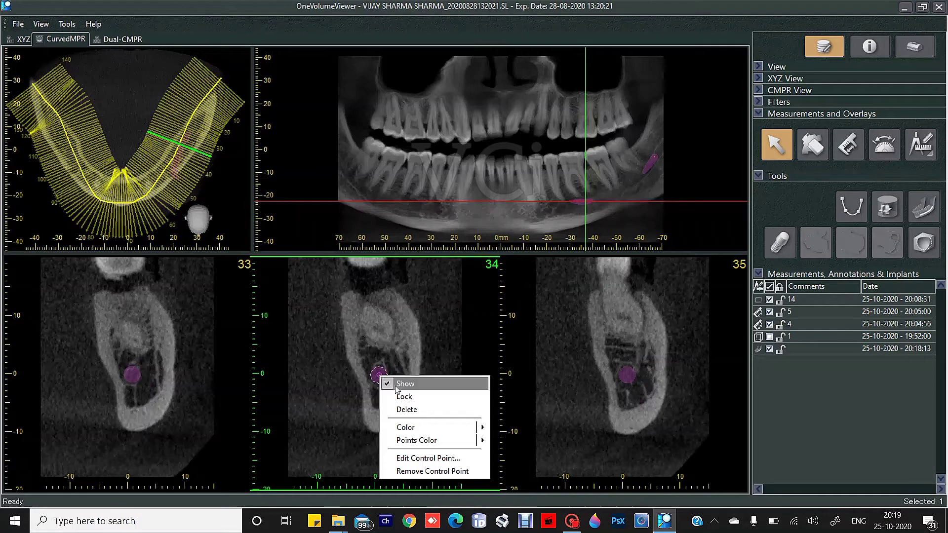
{"action": "mouse_move", "coordinate": [454, 432]}
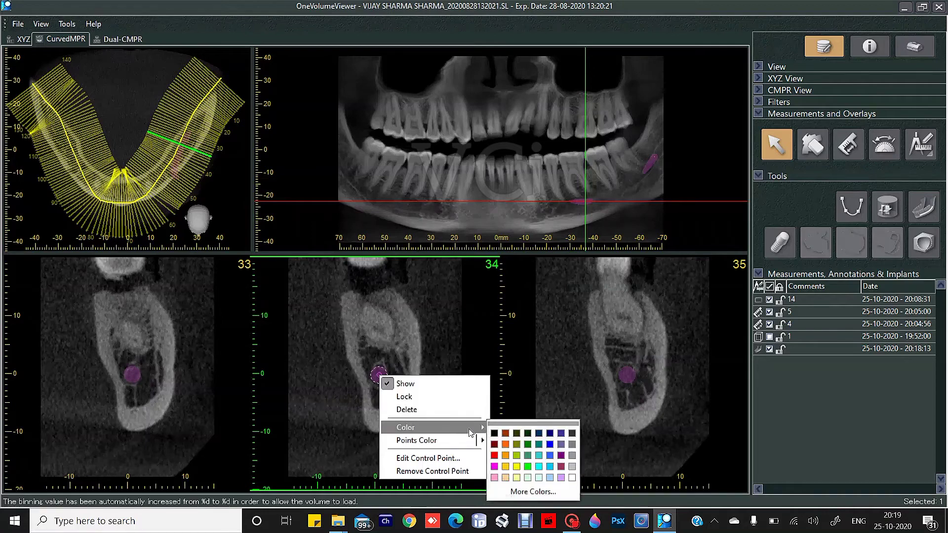
{"action": "left_click", "coordinate": [496, 458]}
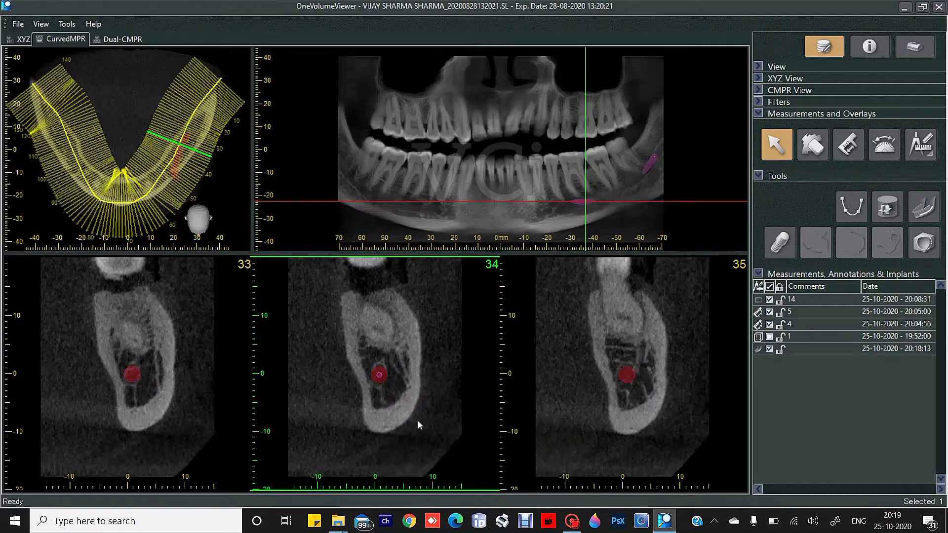
Set the diameter of the canal's control point in cross-section 34 to 1 mm.
{"action": "right_click", "coordinate": [380, 379]}
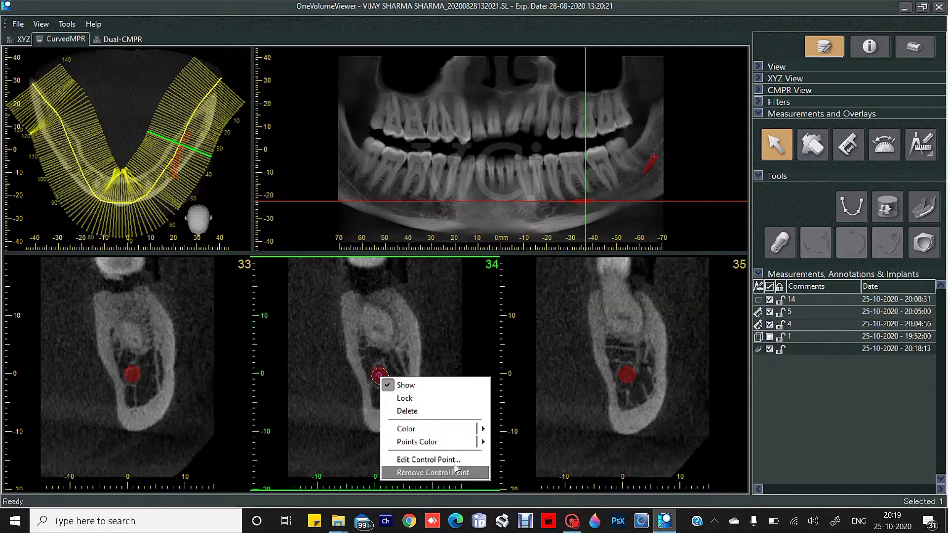
{"action": "left_click", "coordinate": [426, 459]}
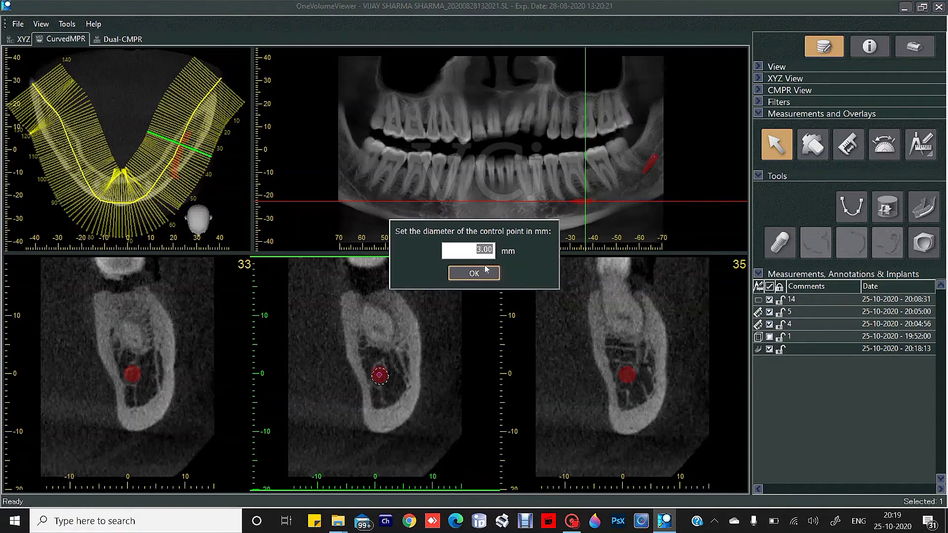
{"action": "left_click", "coordinate": [478, 249]}
{"action": "type", "text": "1"}
{"action": "left_click", "coordinate": [470, 271]}
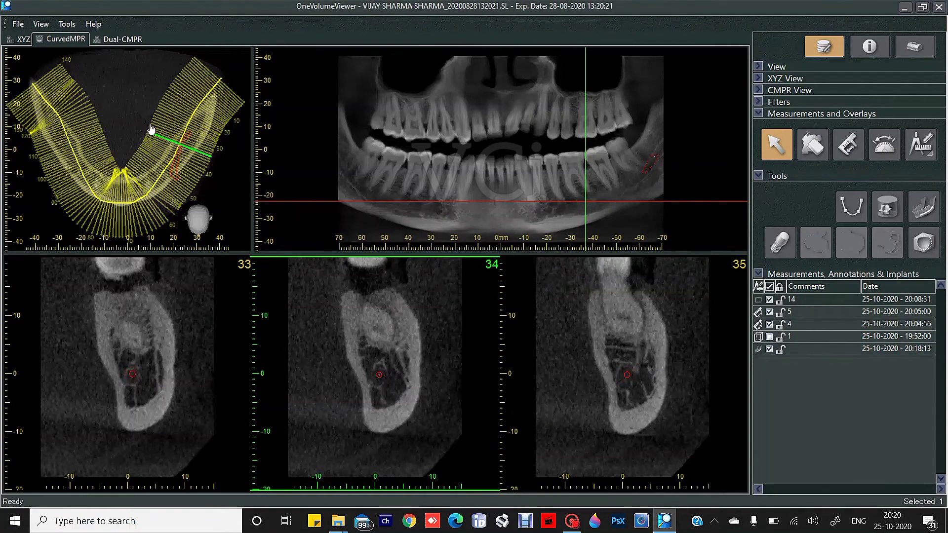
In the XYZ view, even out the four panes and inspect the red nerve canal in the slices and 3D model.
{"action": "left_click", "coordinate": [20, 40]}
{"action": "left_click_drag", "start_coordinate": [568, 291], "coordinate": [486, 270]}
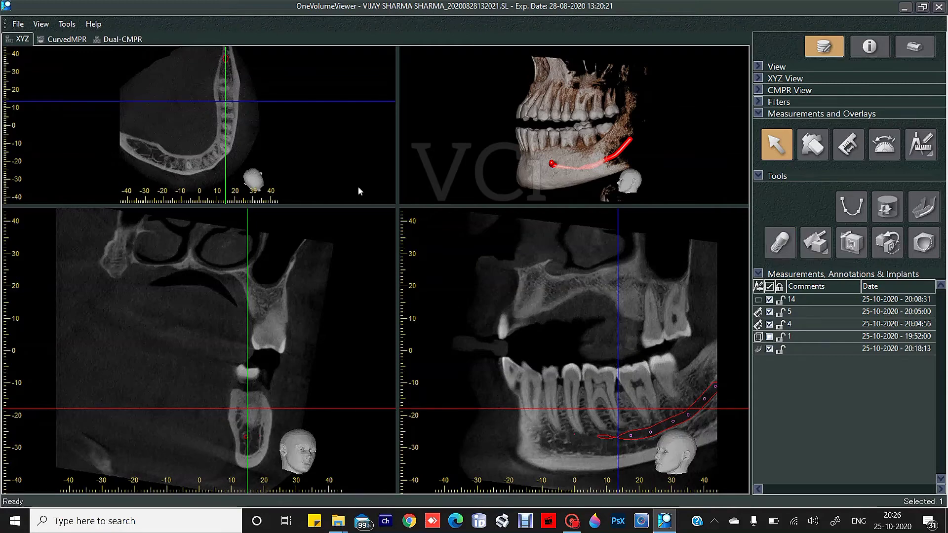
{"action": "left_click_drag", "start_coordinate": [395, 203], "coordinate": [377, 275]}
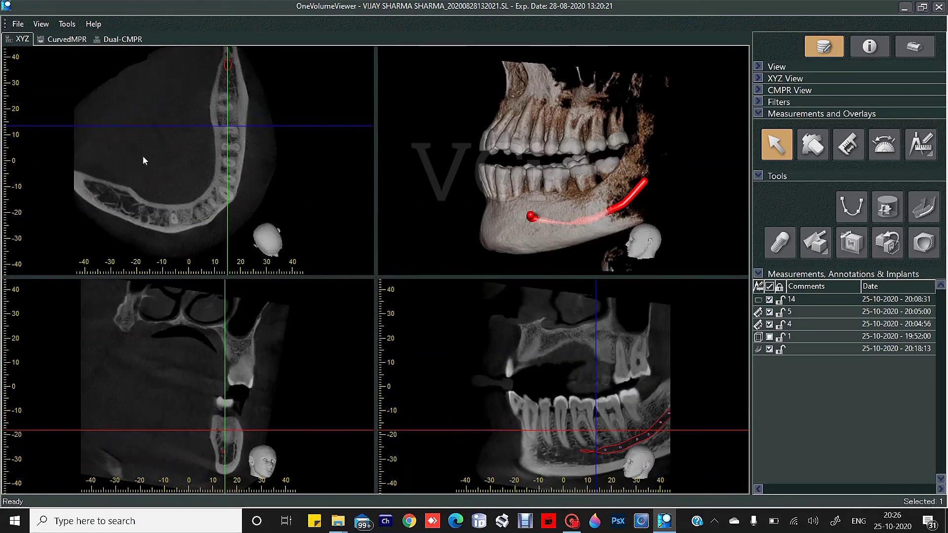
In the CurvedMPR view, raise the panoramic's axial reference line to about -14 mm.
{"action": "left_click", "coordinate": [69, 40]}
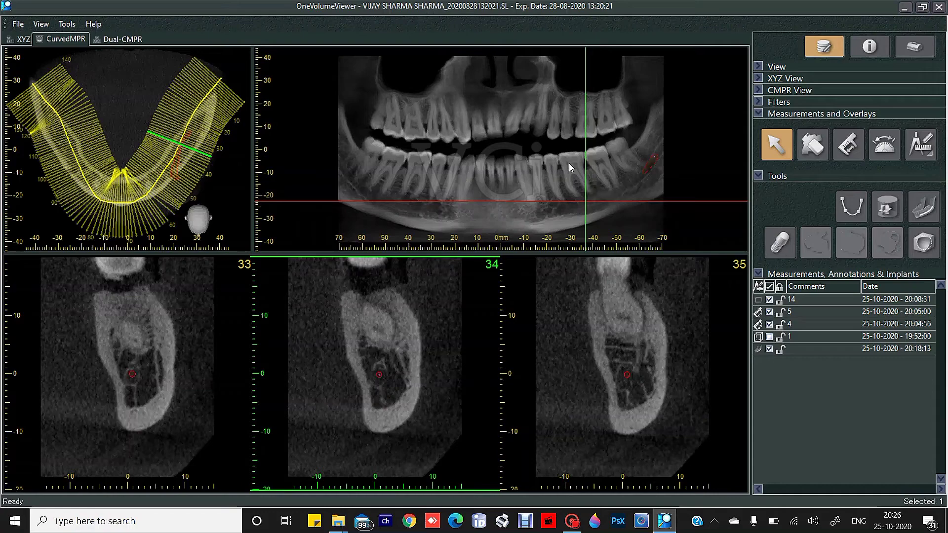
{"action": "left_click_drag", "start_coordinate": [638, 201], "coordinate": [633, 183]}
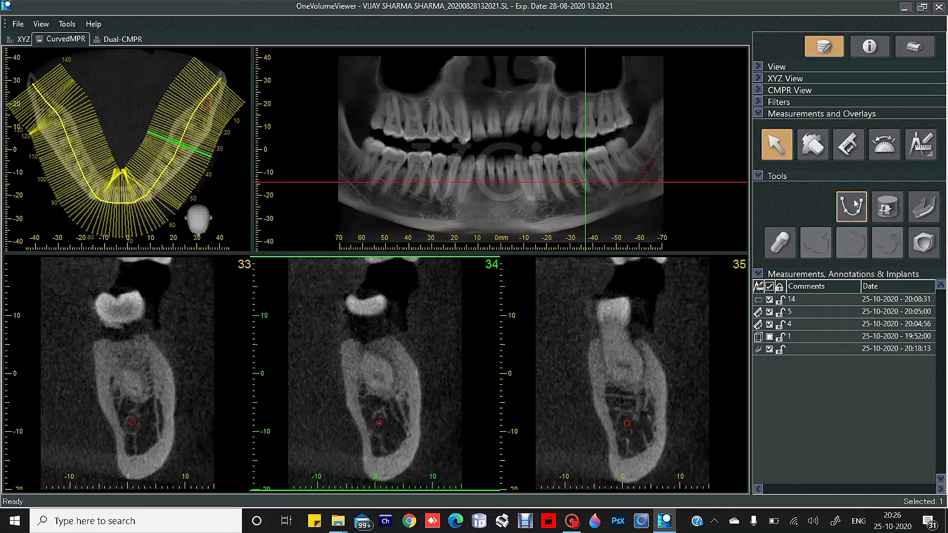
Measure the ridge width and the crest-to-canal height in cross-section 34, moving both measurement labels clear of the bone.
{"action": "left_click", "coordinate": [845, 151]}
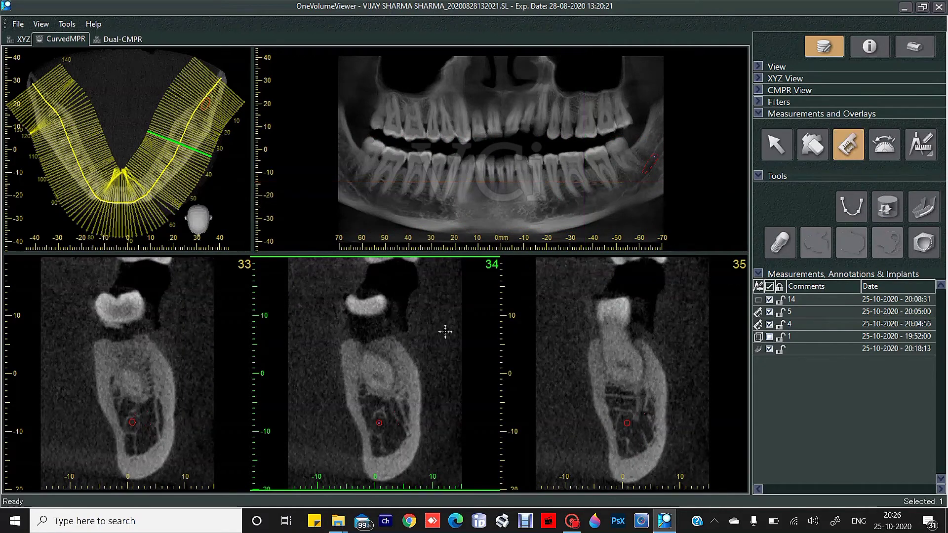
{"action": "left_click_drag", "start_coordinate": [345, 343], "coordinate": [393, 339]}
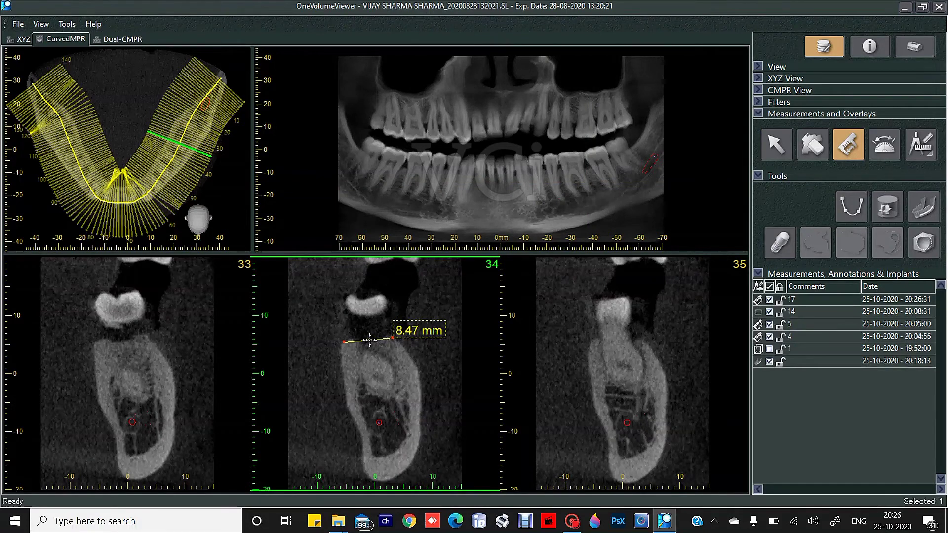
{"action": "left_click_drag", "start_coordinate": [369, 340], "coordinate": [378, 411]}
{"action": "left_click_drag", "start_coordinate": [378, 410], "coordinate": [446, 389]}
{"action": "left_click_drag", "start_coordinate": [420, 330], "coordinate": [421, 312]}
{"action": "left_click_drag", "start_coordinate": [442, 395], "coordinate": [447, 406]}
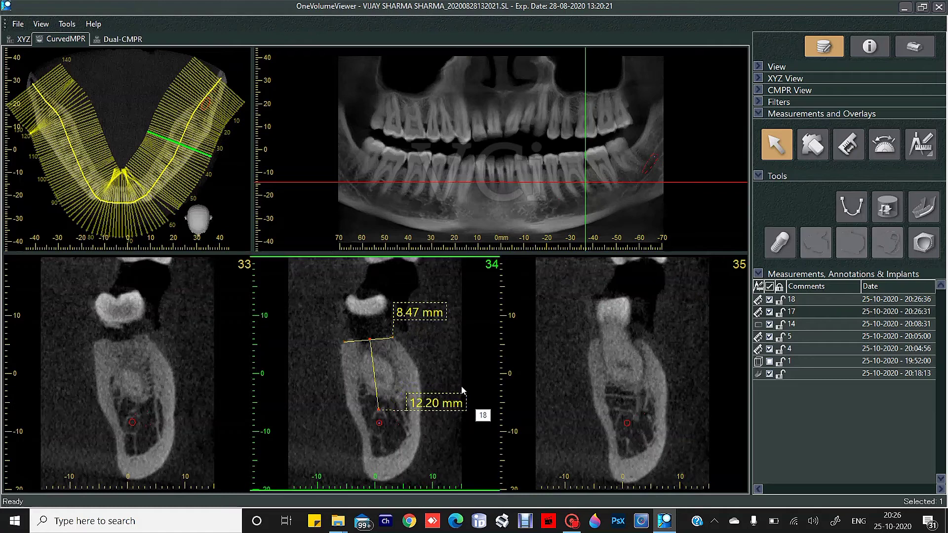
Start a new implant and assign it to the lower jaw.
{"action": "left_click", "coordinate": [786, 242]}
{"action": "left_click_drag", "start_coordinate": [840, 15], "coordinate": [695, 62]}
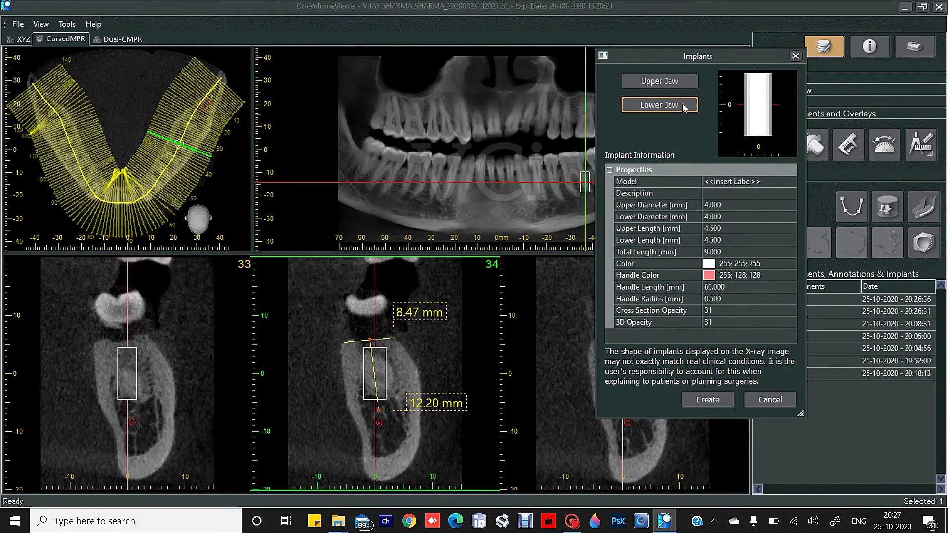
{"action": "left_click", "coordinate": [681, 82]}
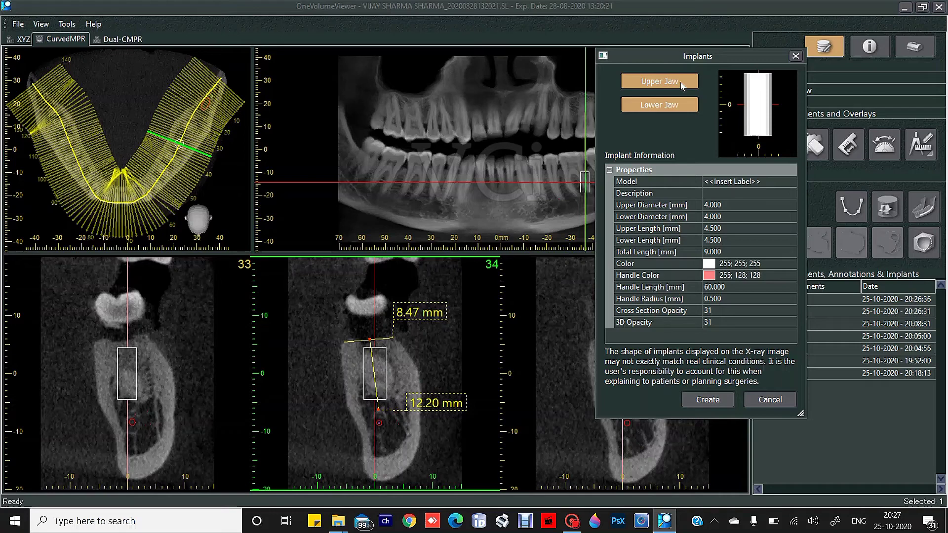
{"action": "left_click", "coordinate": [684, 109]}
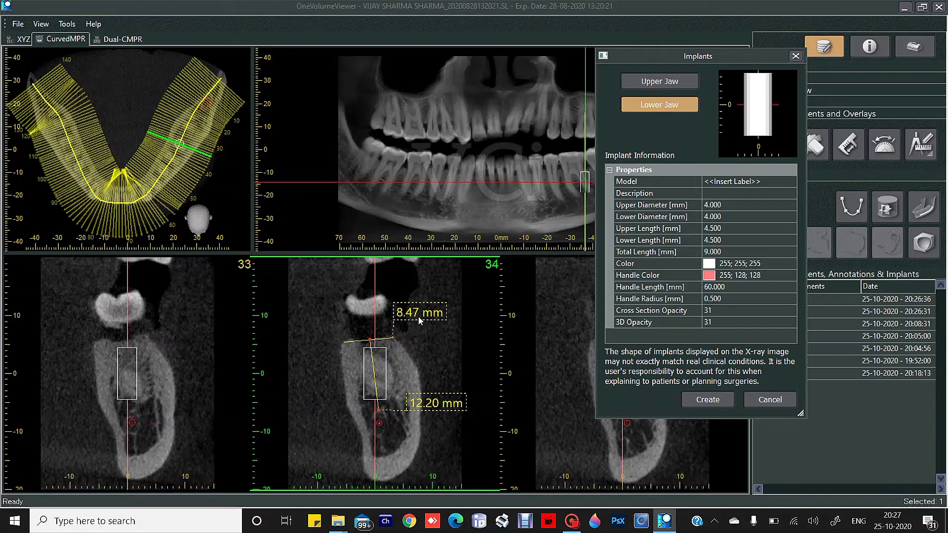
Set the implant's upper diameter to 6 mm and its lower diameter to 3 mm.
{"action": "left_click", "coordinate": [708, 206]}
{"action": "left_click", "coordinate": [706, 205]}
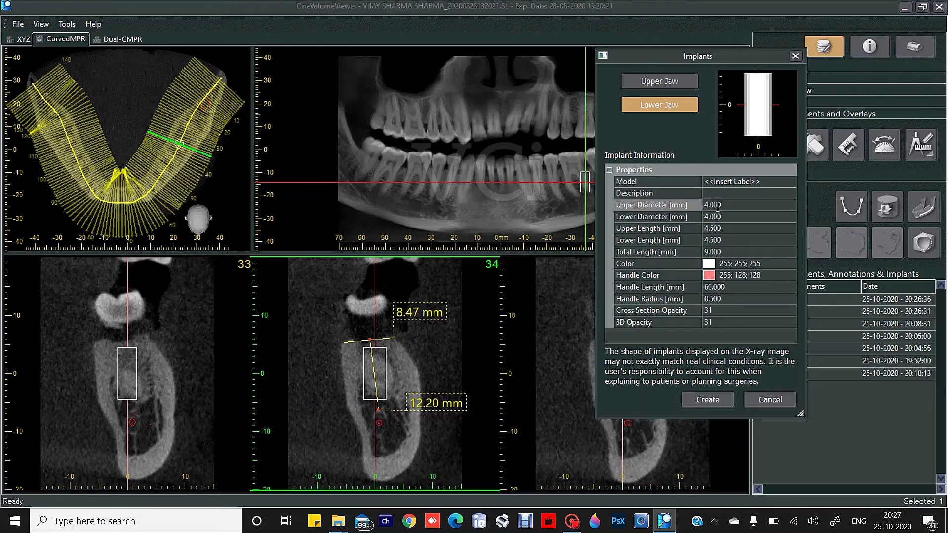
{"action": "type", "text": "6"}
{"action": "left_click", "coordinate": [717, 217]}
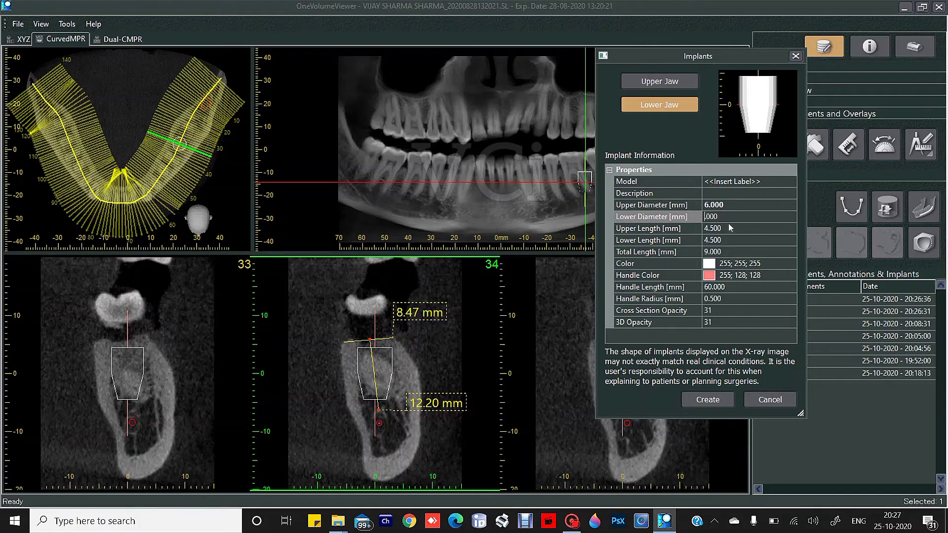
{"action": "type", "text": "3"}
Set both the lower length and the upper length of the implant to 5 mm.
{"action": "left_click", "coordinate": [709, 252]}
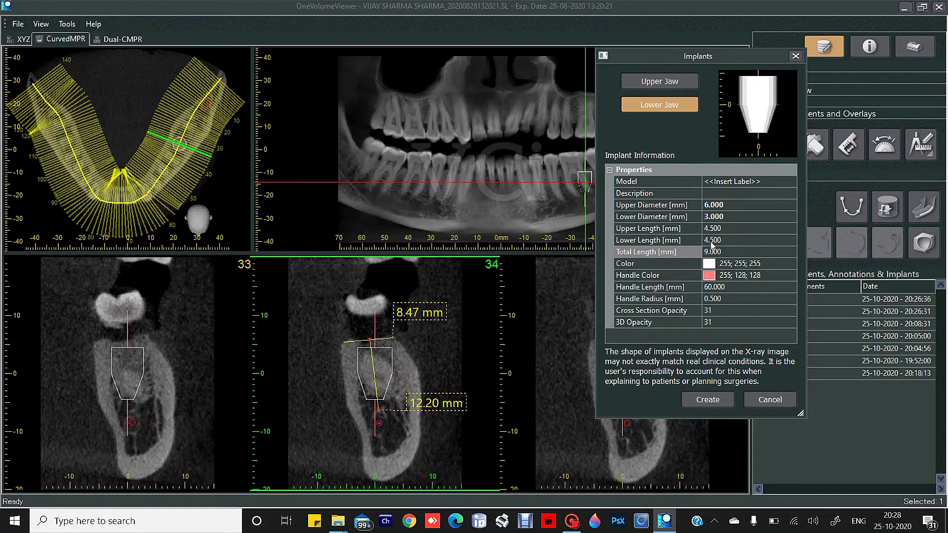
{"action": "left_click", "coordinate": [712, 240]}
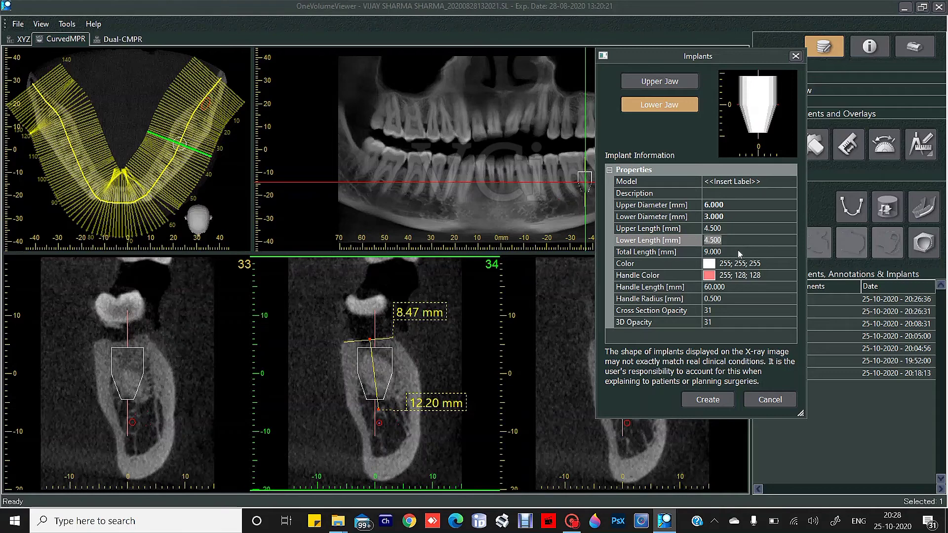
{"action": "type", "text": "5."}
{"action": "left_click", "coordinate": [706, 228]}
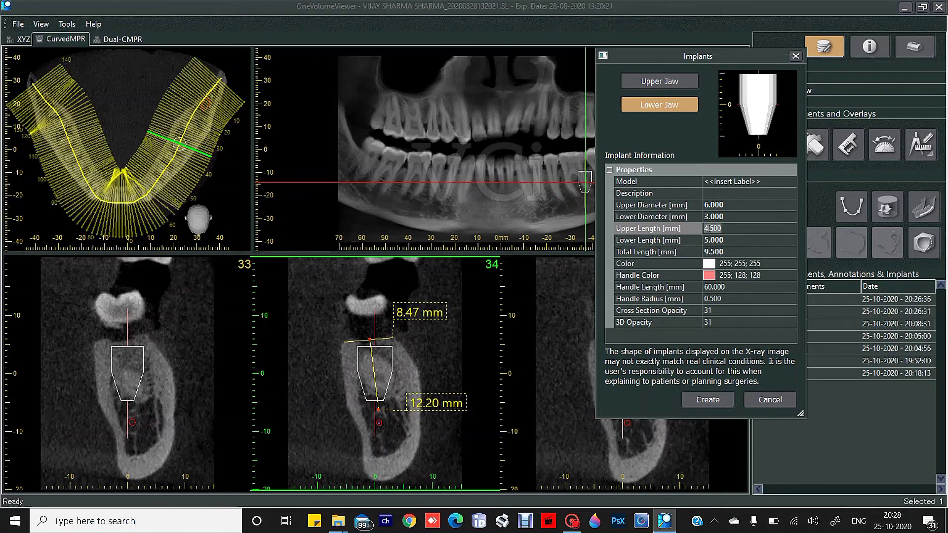
{"action": "type", "text": "5."}
{"action": "left_click", "coordinate": [720, 274]}
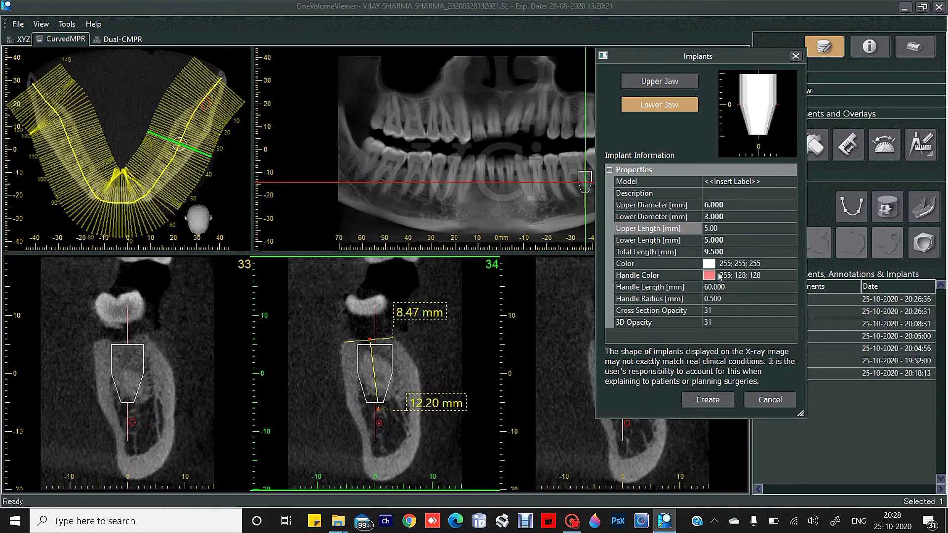
Change the implant's color to red and its handle color to blue.
{"action": "left_click", "coordinate": [725, 263]}
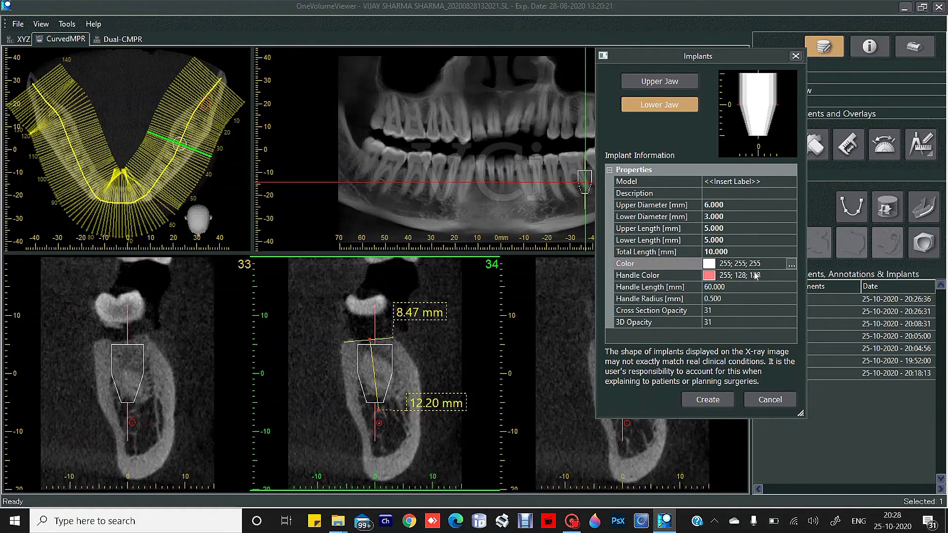
{"action": "left_click", "coordinate": [792, 266]}
{"action": "left_click", "coordinate": [689, 259]}
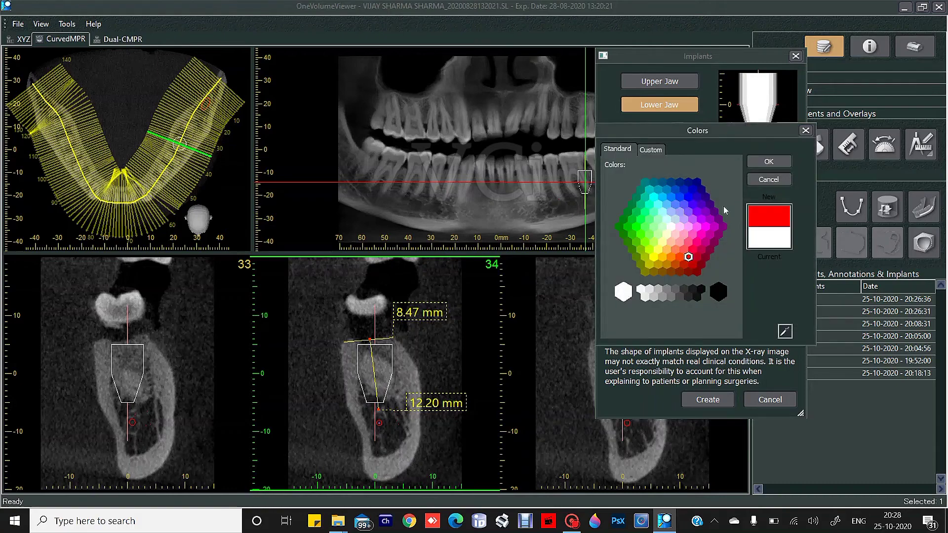
{"action": "left_click", "coordinate": [760, 164]}
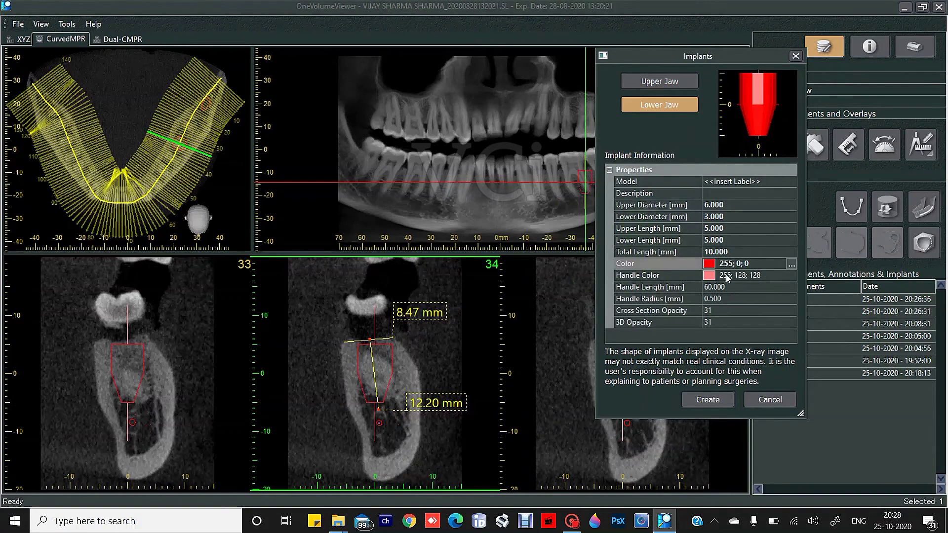
{"action": "left_click", "coordinate": [788, 276]}
{"action": "left_click", "coordinate": [791, 275]}
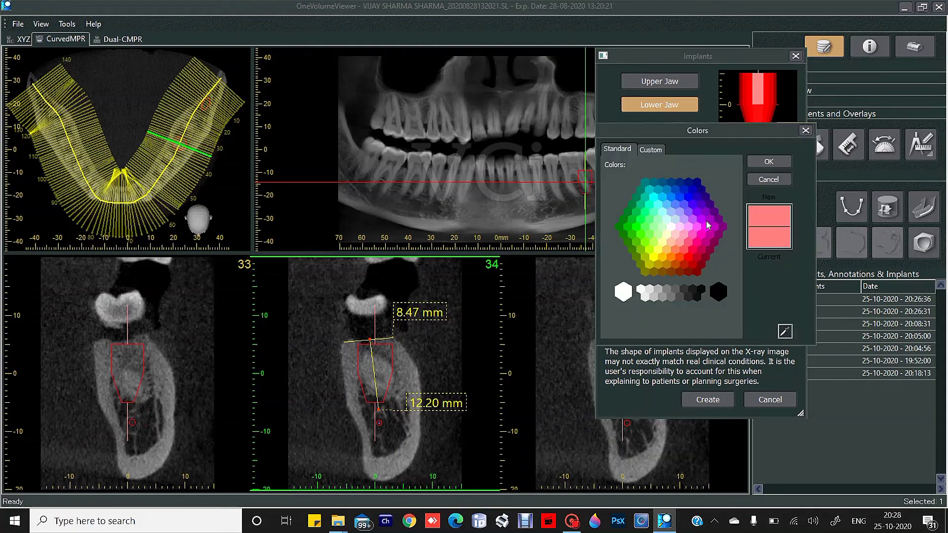
{"action": "left_click", "coordinate": [687, 195]}
{"action": "left_click", "coordinate": [770, 162]}
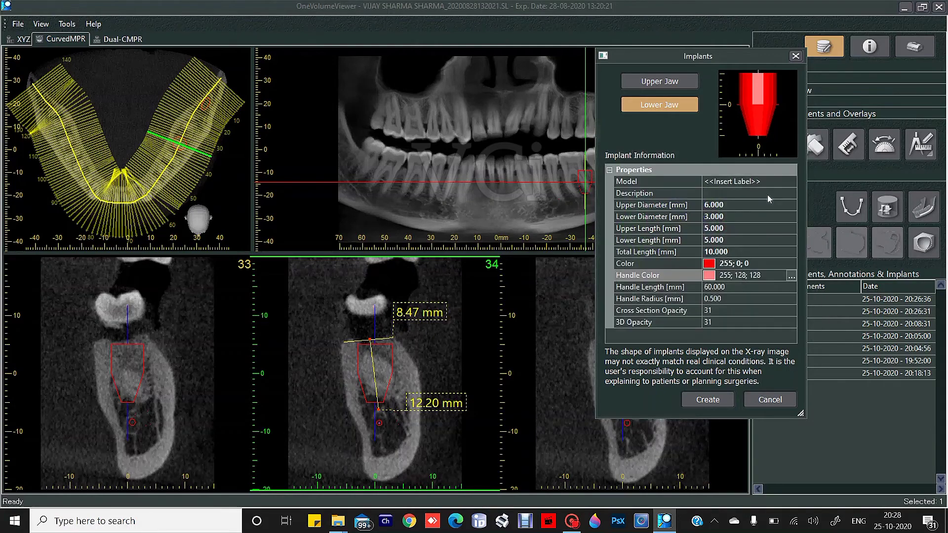
Create the implant with a 3D opacity of 53 and an increased cross-section opacity.
{"action": "left_click", "coordinate": [712, 322]}
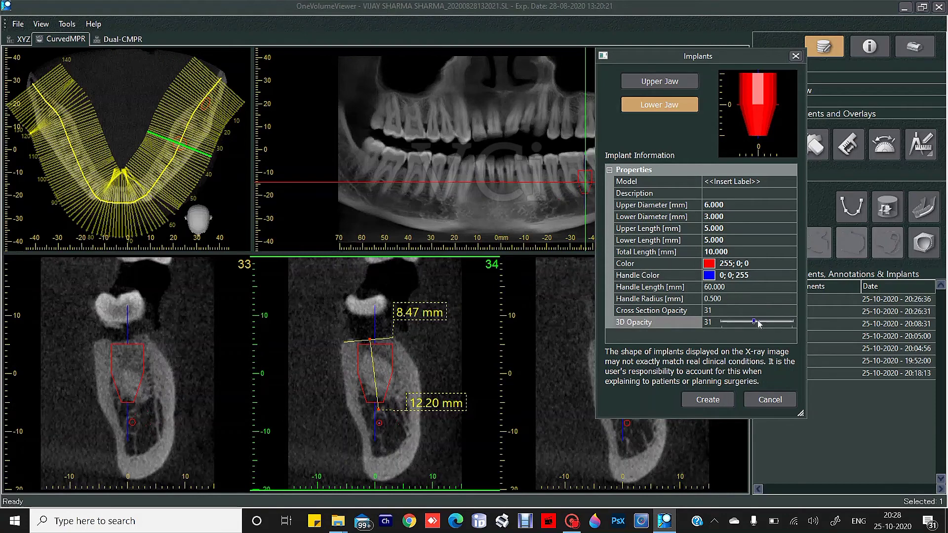
{"action": "left_click", "coordinate": [748, 310]}
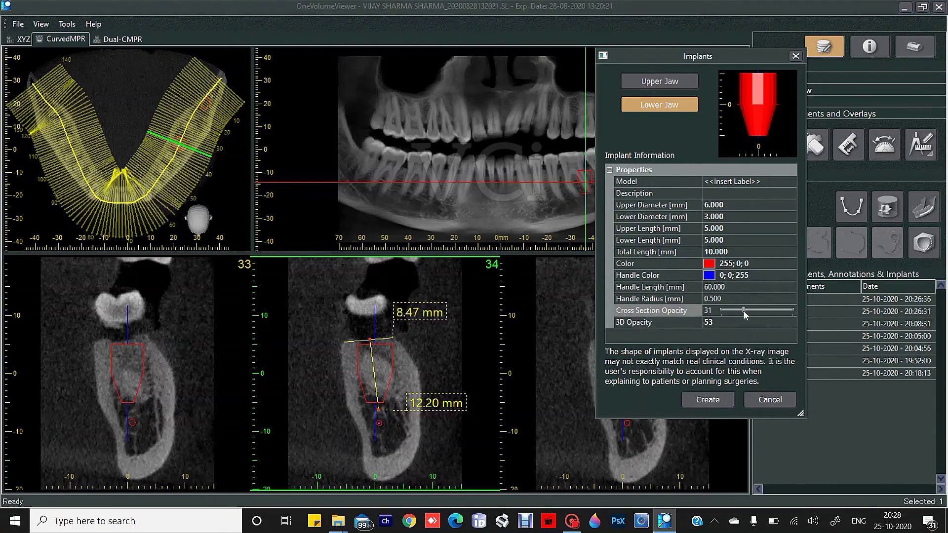
{"action": "left_click_drag", "start_coordinate": [745, 311], "coordinate": [756, 311]}
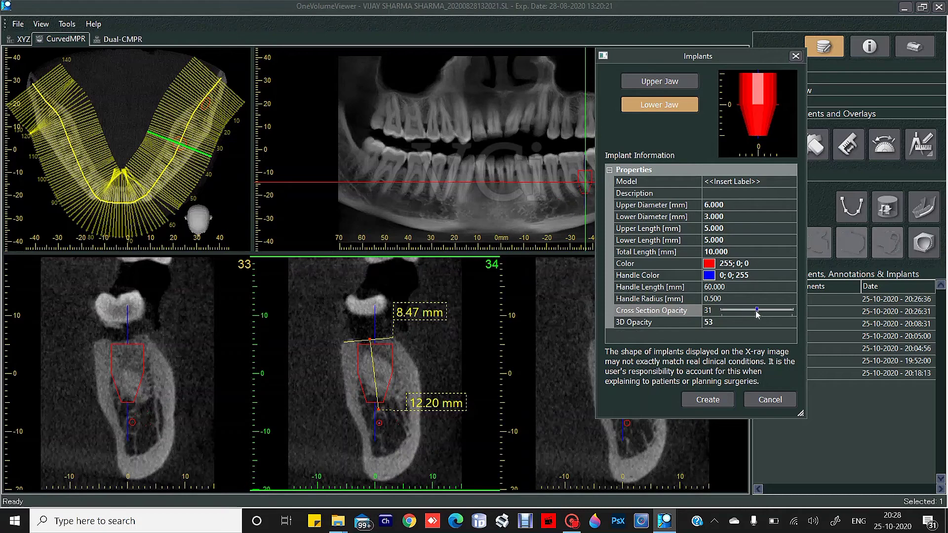
{"action": "left_click", "coordinate": [721, 400]}
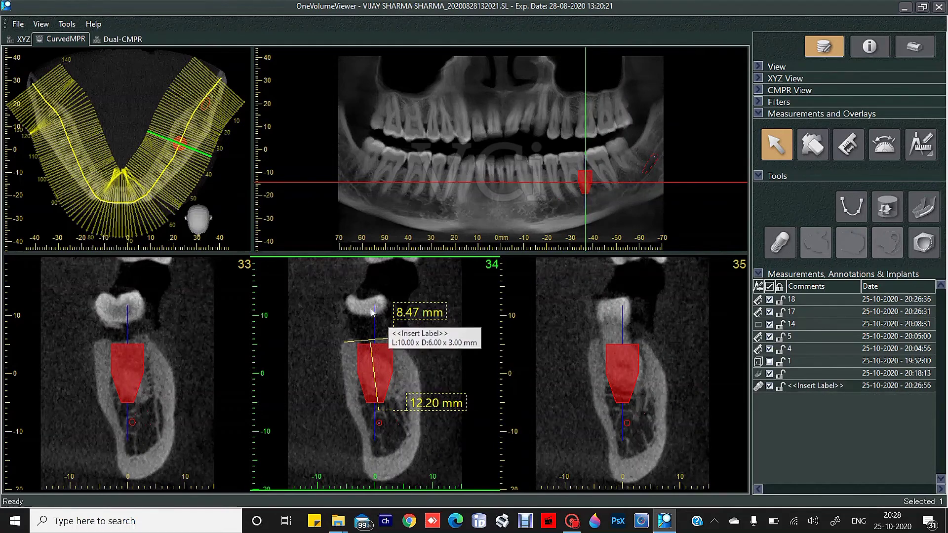
Tilt the implant along the height measurement in cross-section 34, nudge it upward, and move the panoramic's cross-section line to about -46 mm.
{"action": "left_click_drag", "start_coordinate": [375, 313], "coordinate": [367, 313]}
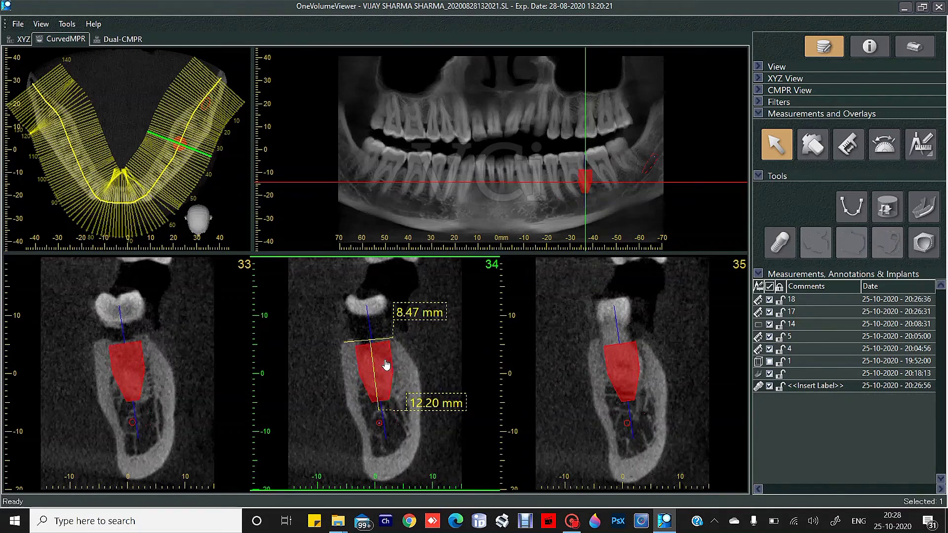
{"action": "left_click_drag", "start_coordinate": [386, 365], "coordinate": [385, 362]}
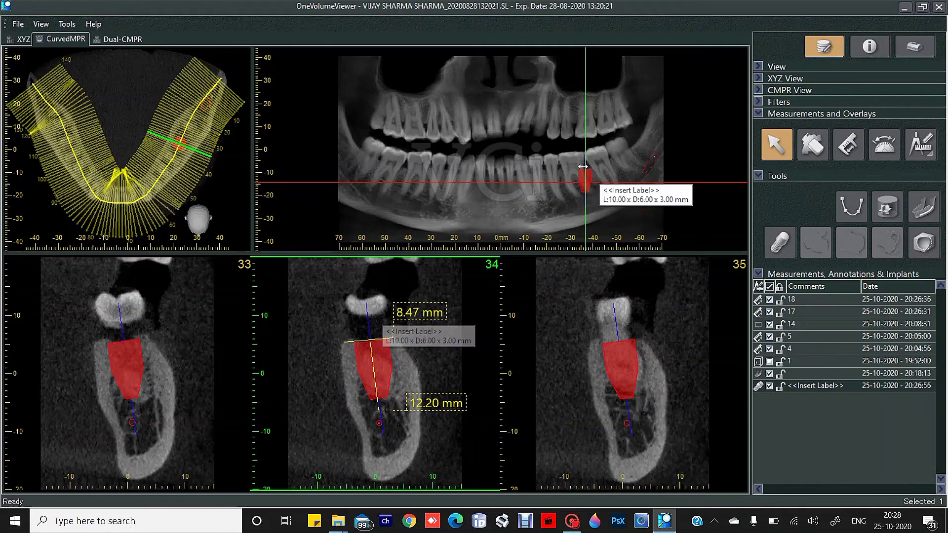
{"action": "left_click_drag", "start_coordinate": [586, 95], "coordinate": [610, 94]}
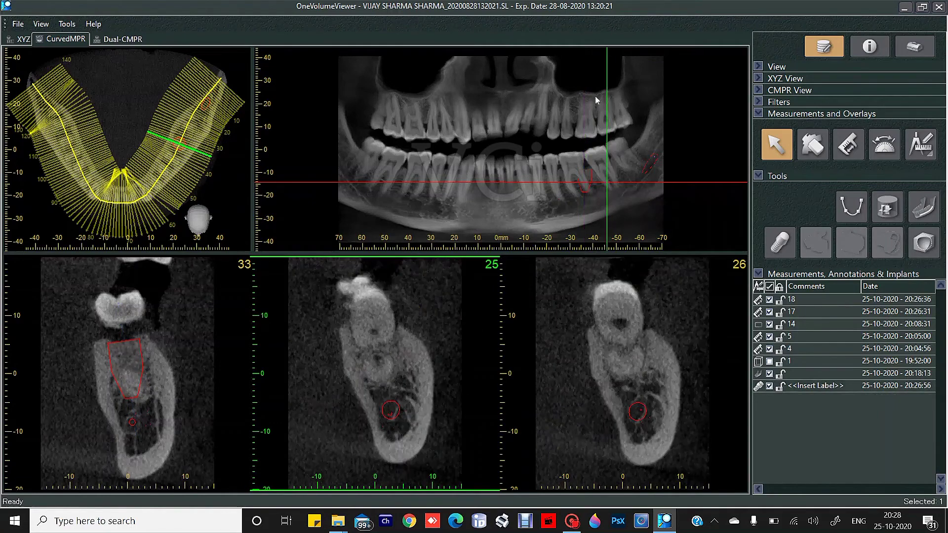
{"action": "left_click", "coordinate": [584, 179]}
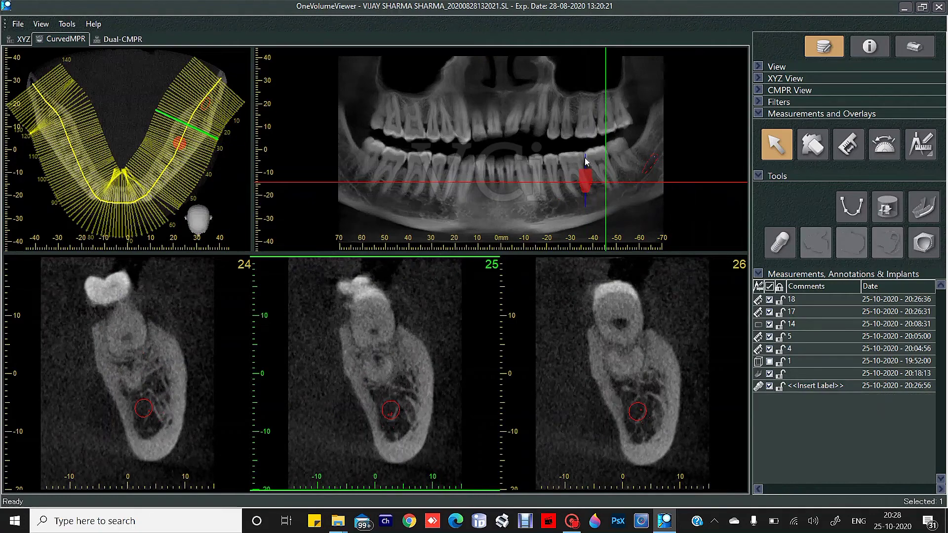
In the XYZ view, shift the coronal reference line slightly backward and hide the full-length reference lines.
{"action": "left_click", "coordinate": [23, 39]}
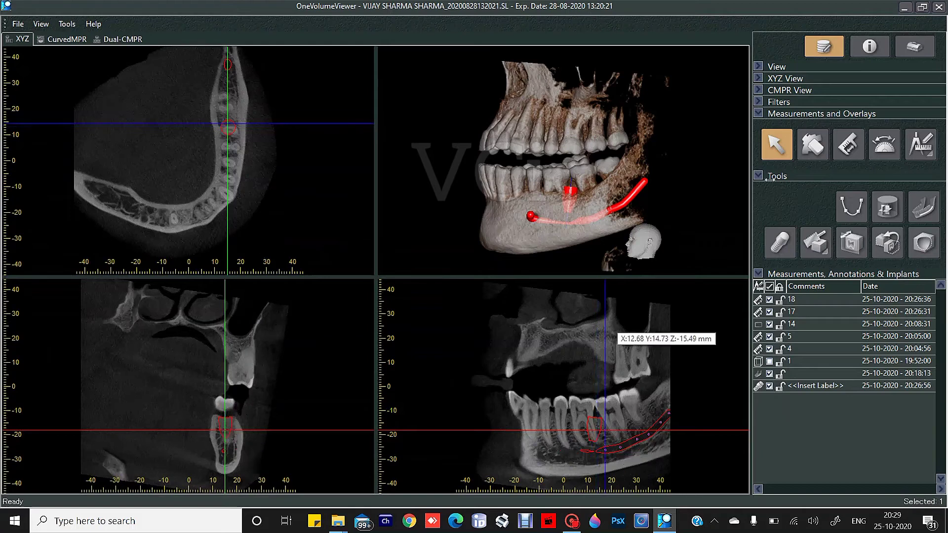
{"action": "left_click", "coordinate": [606, 325]}
{"action": "left_click", "coordinate": [785, 67]}
{"action": "left_click", "coordinate": [812, 98]}
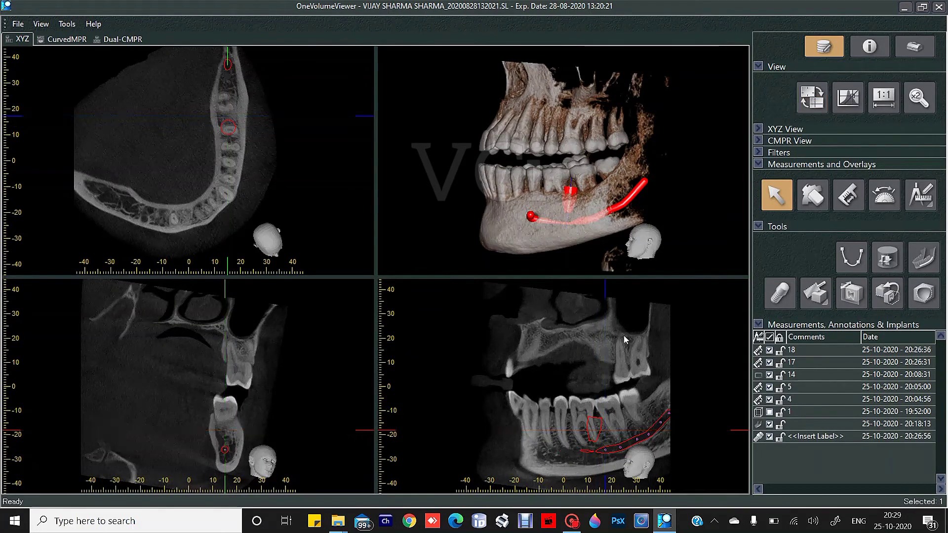
Move the implant forward in the sagittal slice to the neighboring tooth and straighten its axis.
{"action": "left_click", "coordinate": [598, 412]}
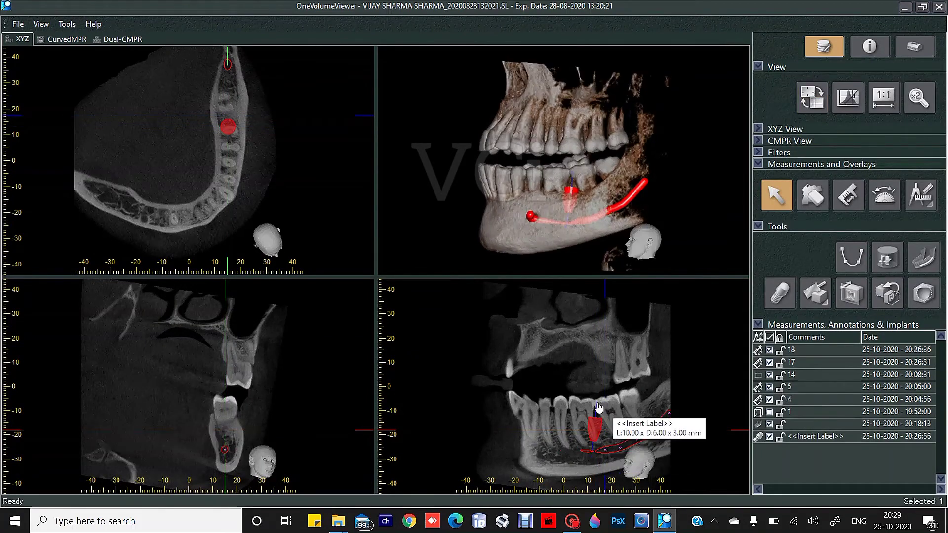
{"action": "left_click_drag", "start_coordinate": [597, 405], "coordinate": [586, 424]}
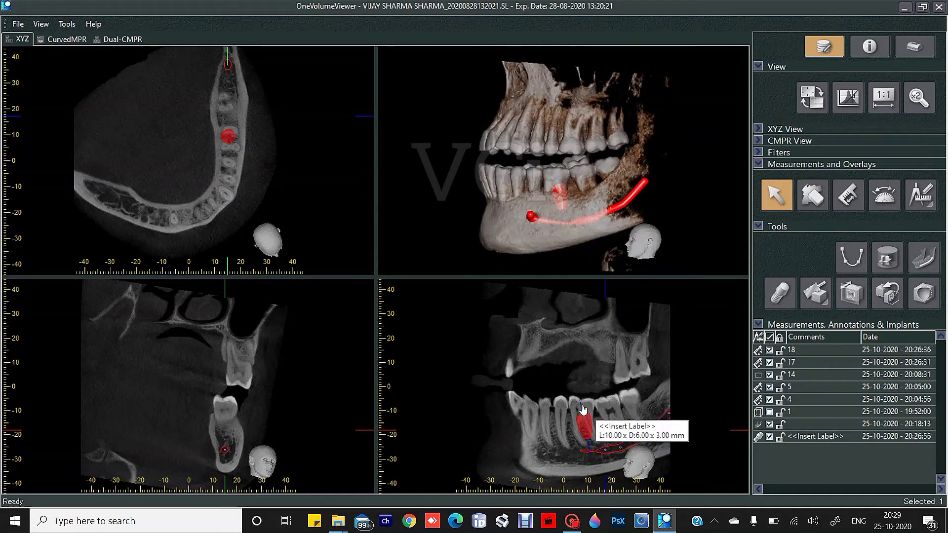
{"action": "left_click_drag", "start_coordinate": [583, 405], "coordinate": [584, 404]}
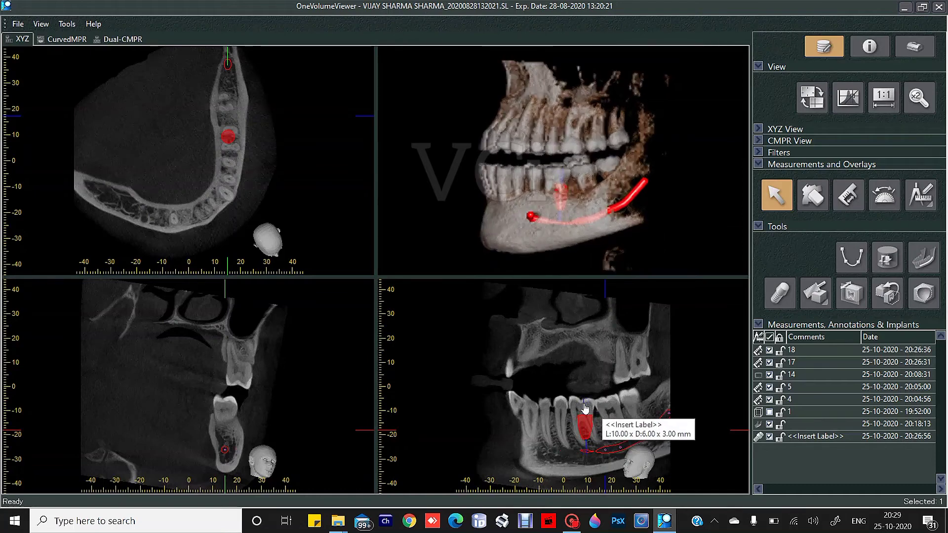
Show the reference lines again and bring the axial and coronal lines through the implant.
{"action": "left_click", "coordinate": [812, 99]}
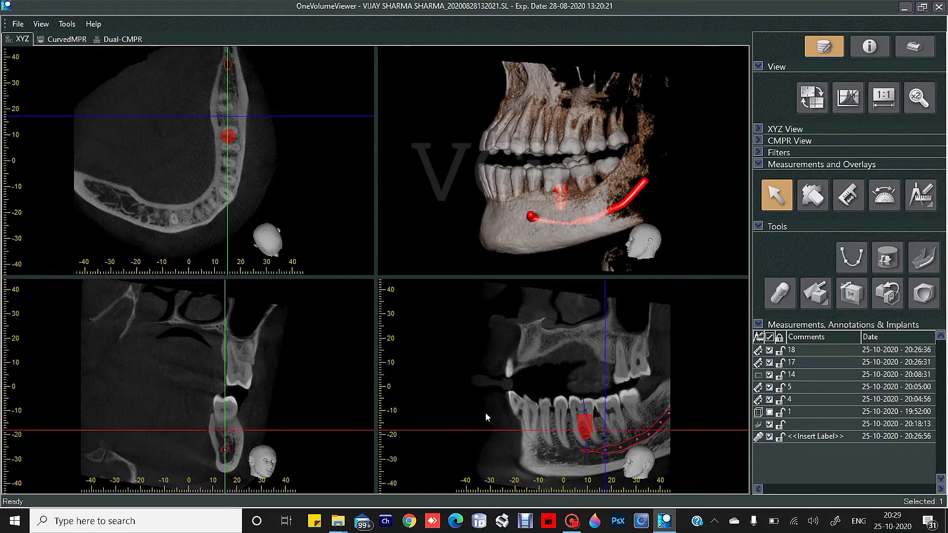
{"action": "left_click_drag", "start_coordinate": [304, 429], "coordinate": [307, 423]}
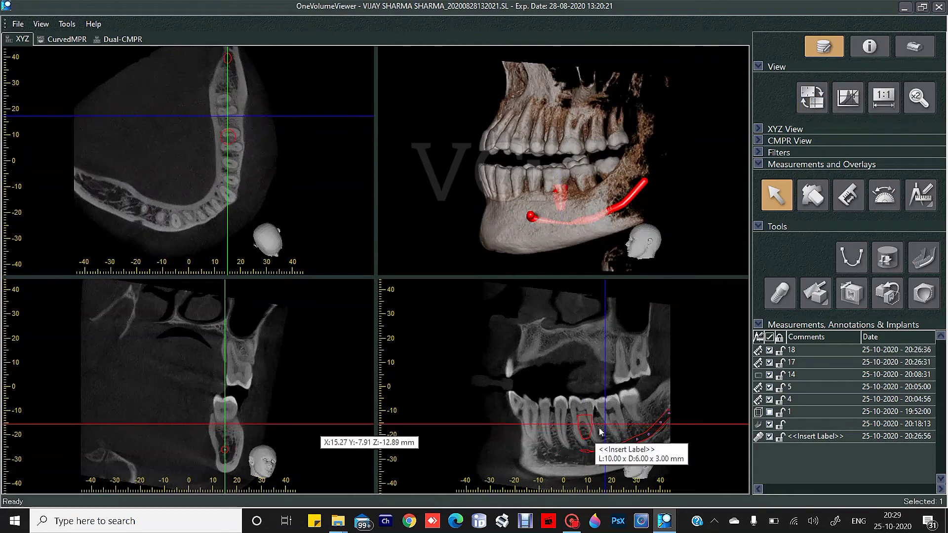
{"action": "left_click_drag", "start_coordinate": [605, 426], "coordinate": [585, 424]}
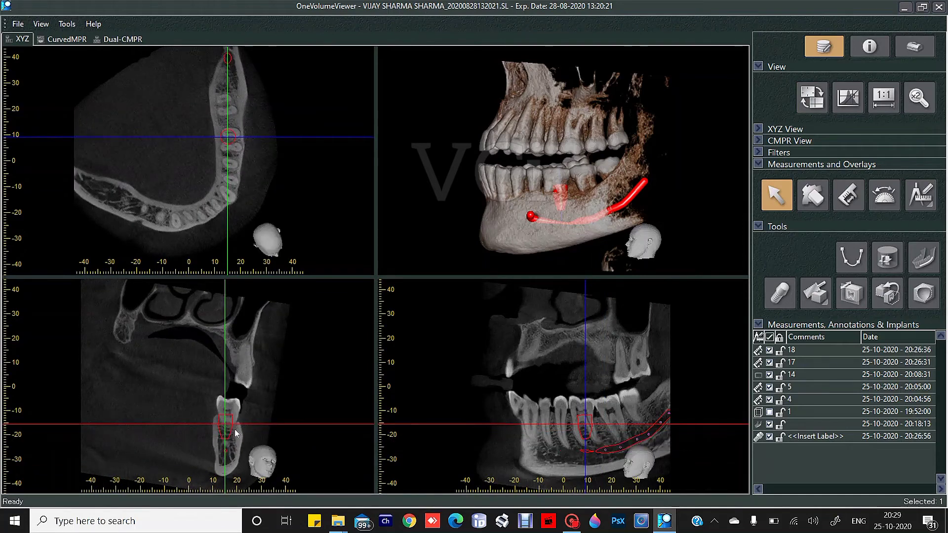
Nudge the implant sideways in the coronal slice and adjust its tilt to stand more upright.
{"action": "left_click_drag", "start_coordinate": [235, 440], "coordinate": [237, 439]}
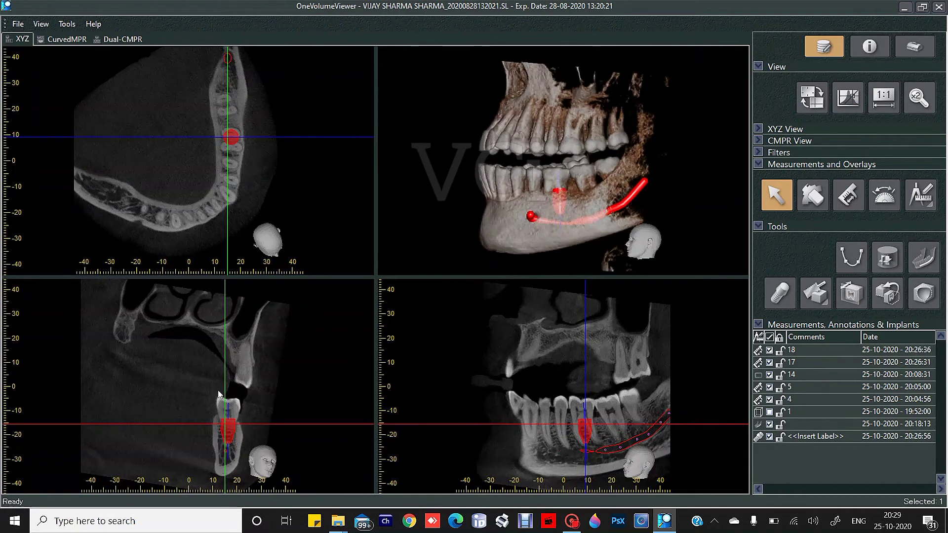
{"action": "left_click", "coordinate": [228, 407]}
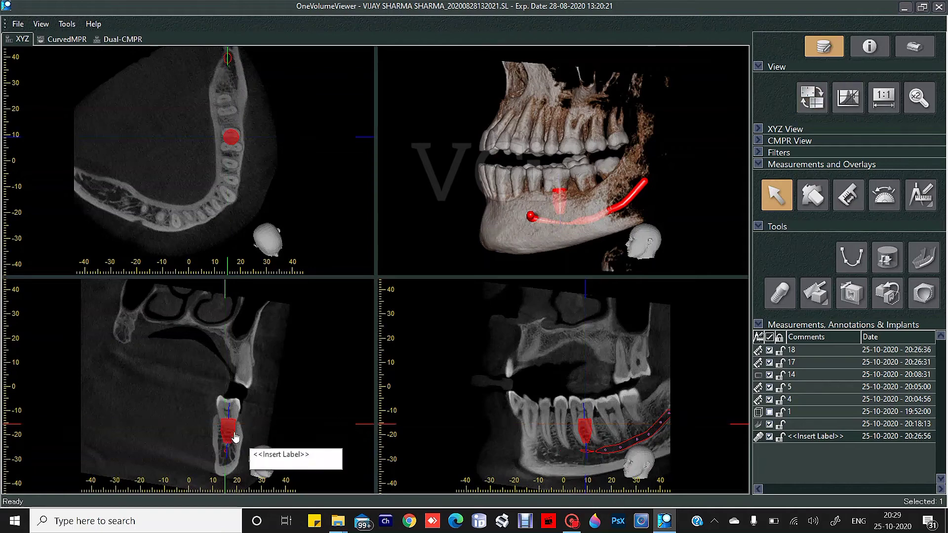
Nudge the implant slightly sideways in the coronal slice and rotate the 3D model to check it from the front and side.
{"action": "left_click_drag", "start_coordinate": [235, 437], "coordinate": [229, 429]}
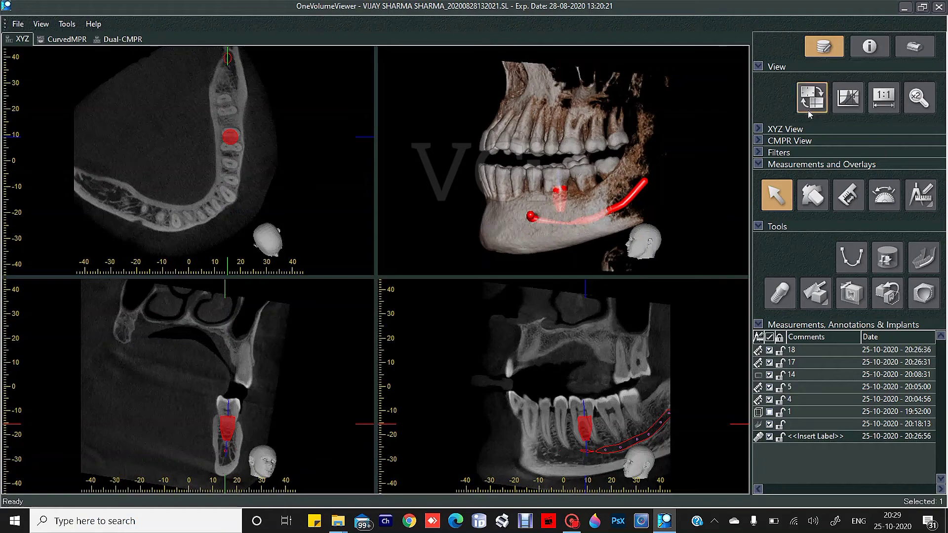
{"action": "left_click_drag", "start_coordinate": [549, 217], "coordinate": [635, 124]}
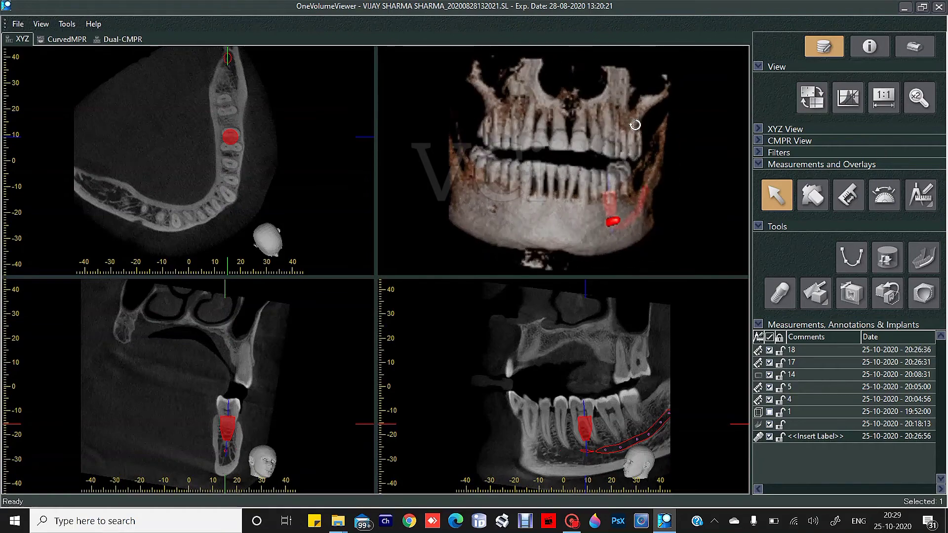
{"action": "left_click_drag", "start_coordinate": [467, 127], "coordinate": [463, 134]}
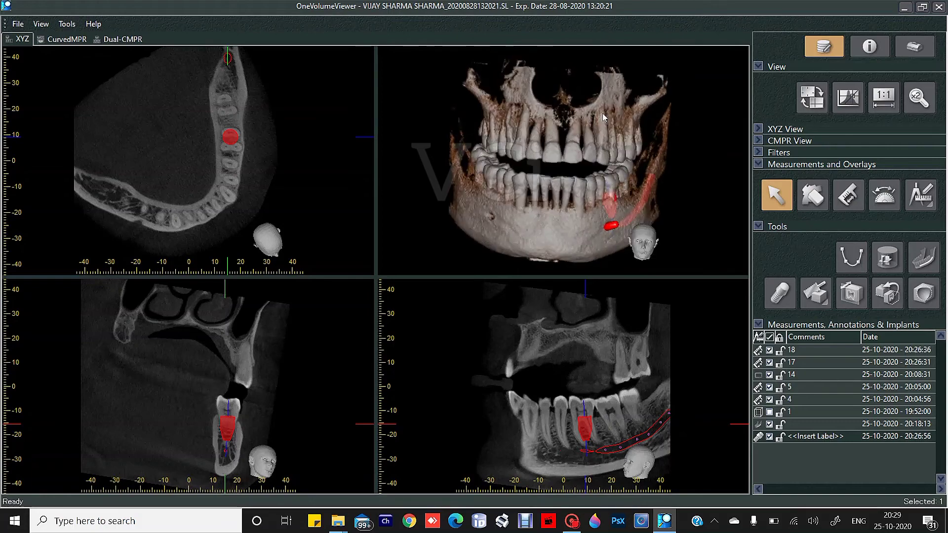
{"action": "left_click_drag", "start_coordinate": [639, 87], "coordinate": [597, 168]}
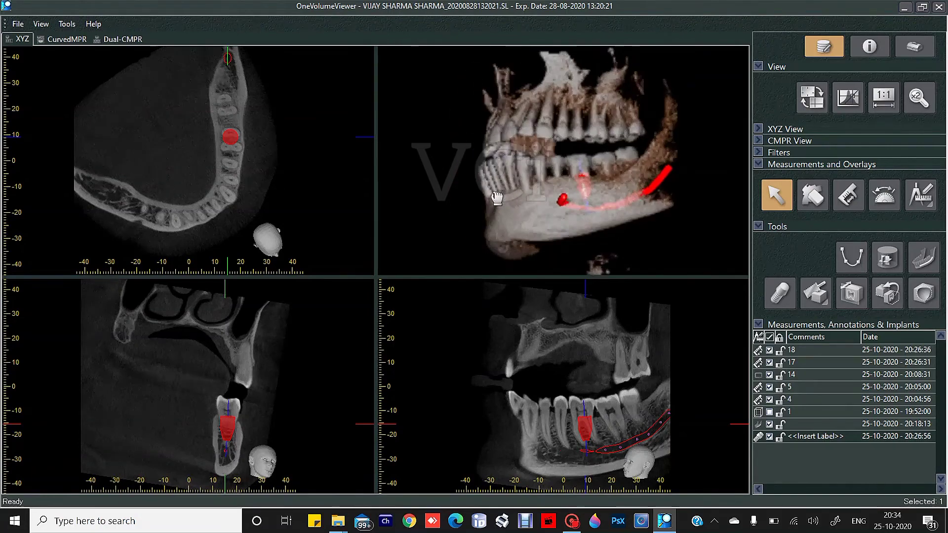
{"action": "left_click_drag", "start_coordinate": [497, 198], "coordinate": [603, 204]}
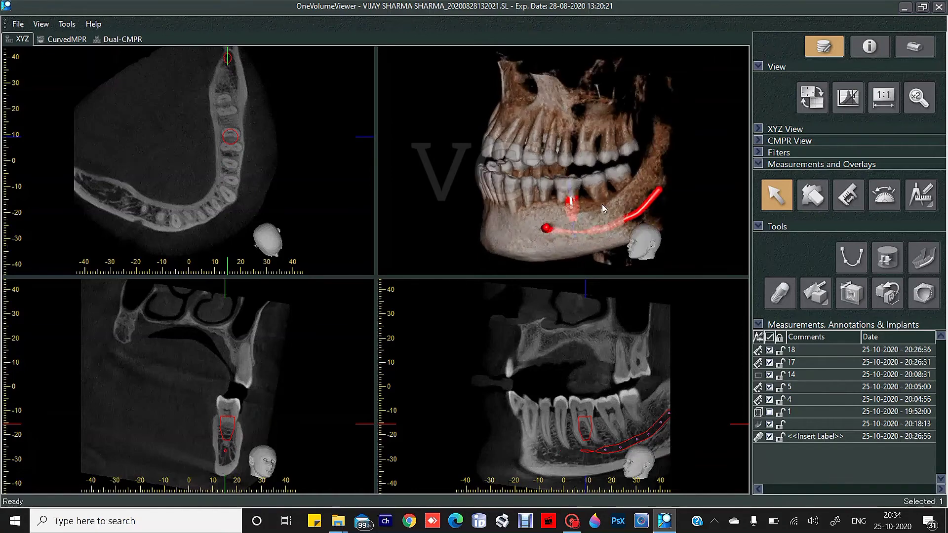
Show the full-length reference lines and move the axial line up to the gap between the upper and lower teeth.
{"action": "left_click", "coordinate": [822, 305]}
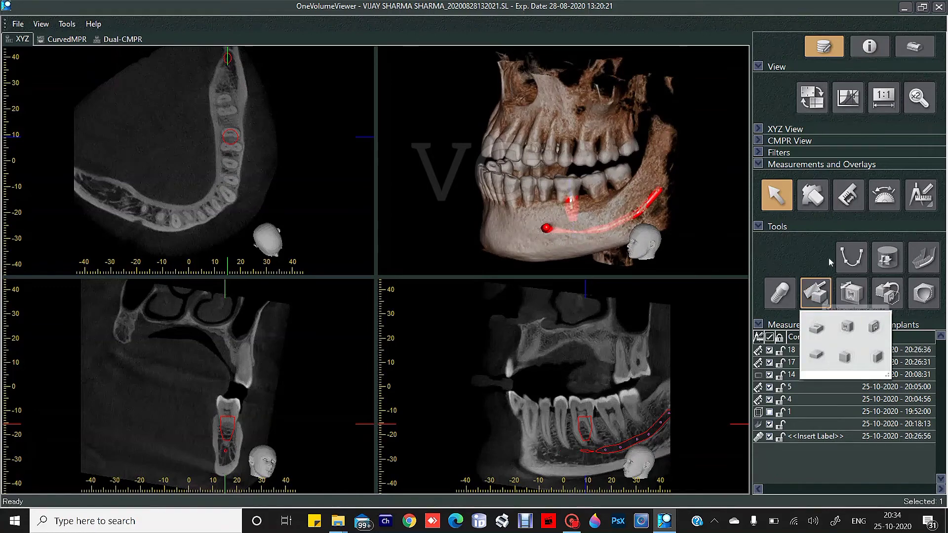
{"action": "left_click", "coordinate": [821, 108]}
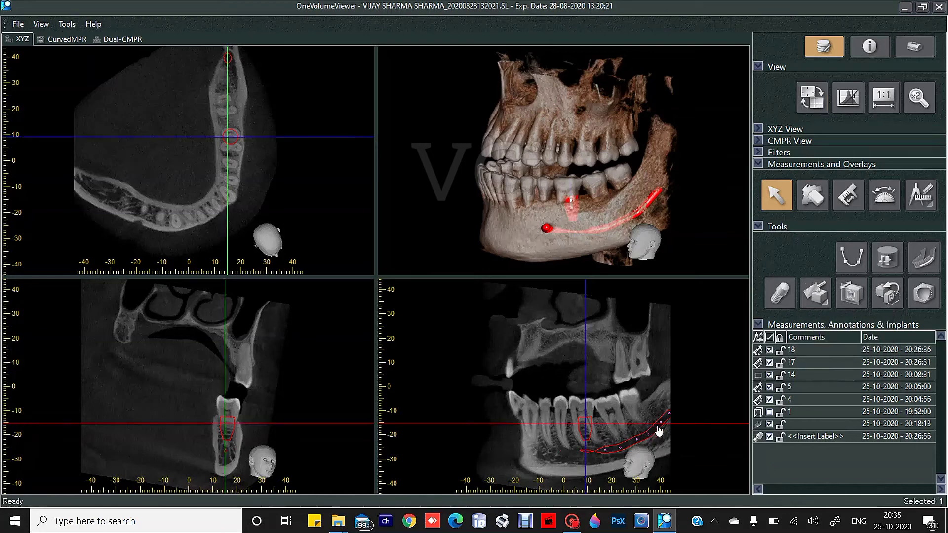
{"action": "left_click_drag", "start_coordinate": [694, 424], "coordinate": [695, 385]}
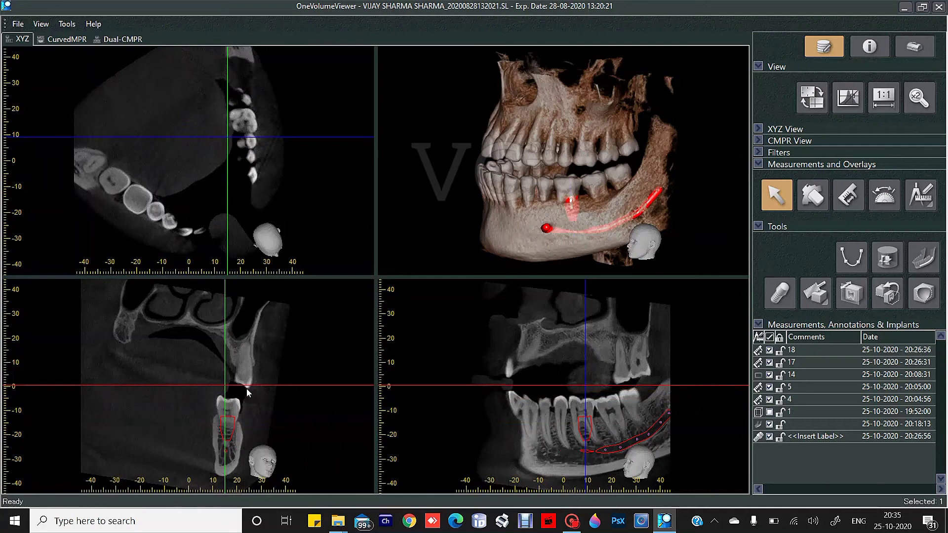
{"action": "left_click_drag", "start_coordinate": [261, 385], "coordinate": [261, 392]}
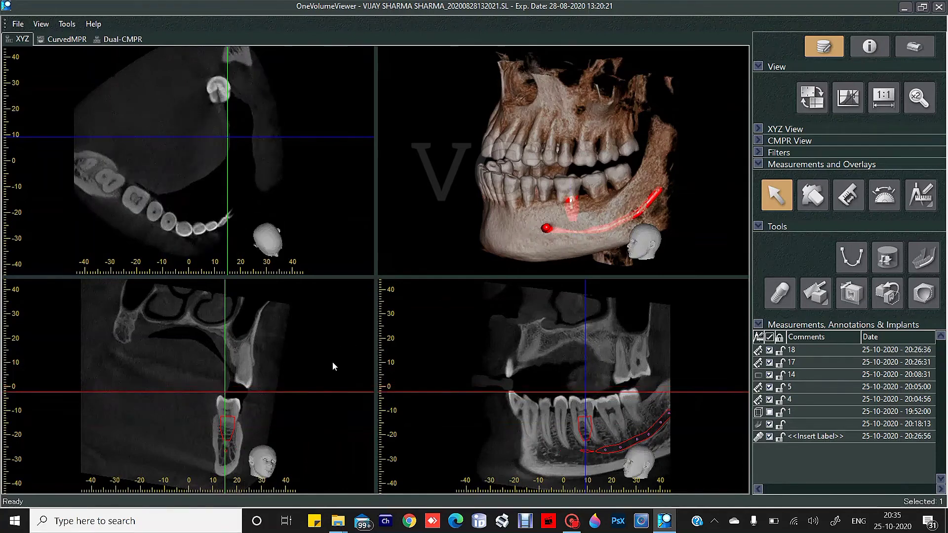
{"action": "left_click", "coordinate": [824, 304]}
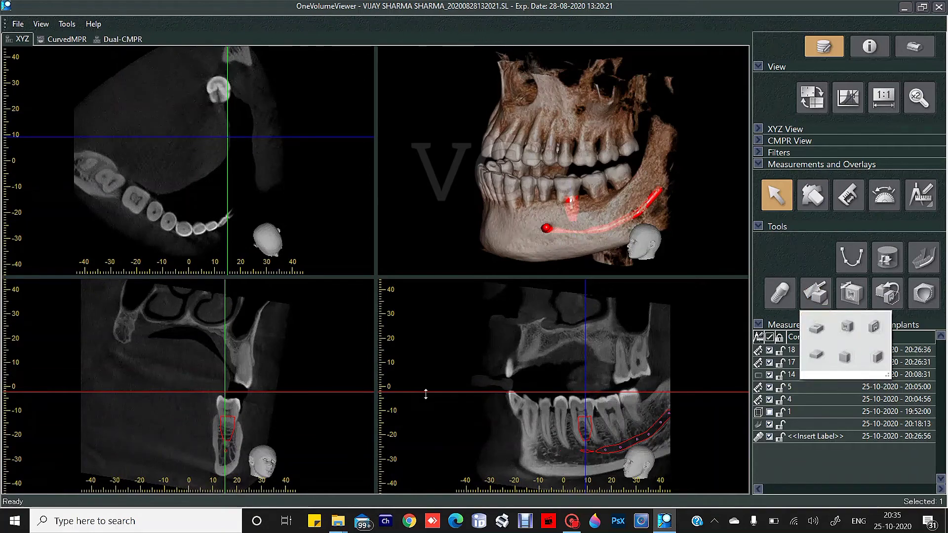
{"action": "left_click_drag", "start_coordinate": [426, 394], "coordinate": [430, 396]}
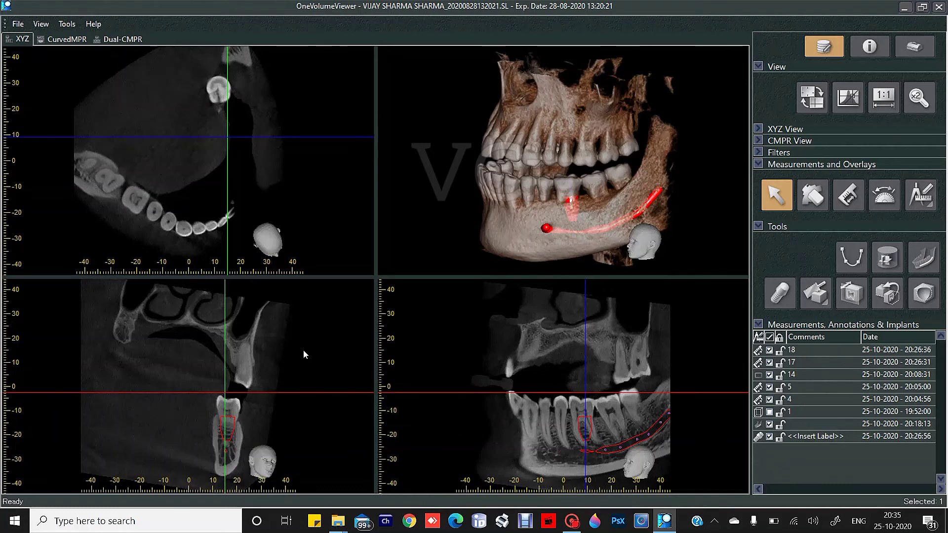
Cut away the upper jaw from the 3D model at the axial plane and rotate the remaining lower jaw.
{"action": "left_click_drag", "start_coordinate": [377, 276], "coordinate": [503, 228]}
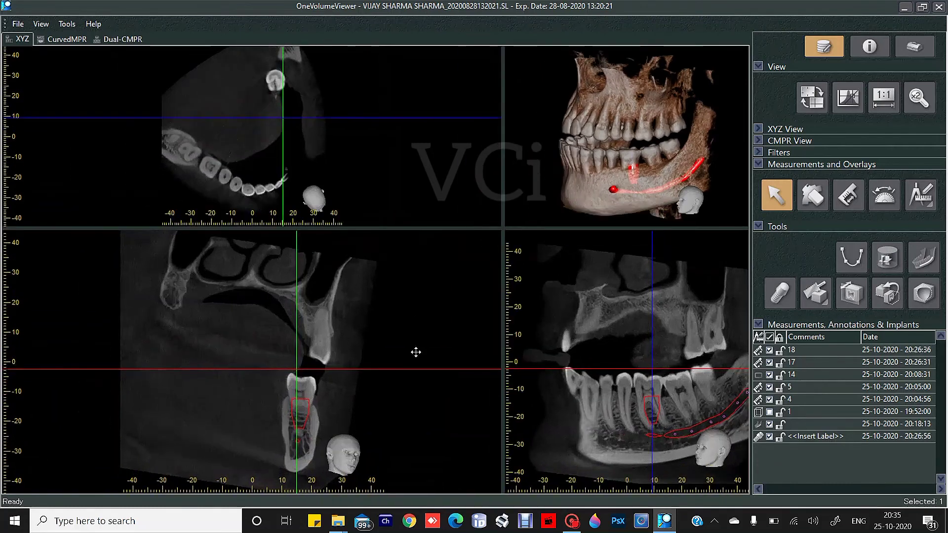
{"action": "mouse_move", "coordinate": [347, 368]}
{"action": "left_mouse_down"}
{"action": "mouse_move", "coordinate": [348, 378]}
{"action": "mouse_move", "coordinate": [349, 369]}
{"action": "left_mouse_up"}
{"action": "left_click_drag", "start_coordinate": [503, 228], "coordinate": [401, 302]}
{"action": "left_click", "coordinate": [815, 298]}
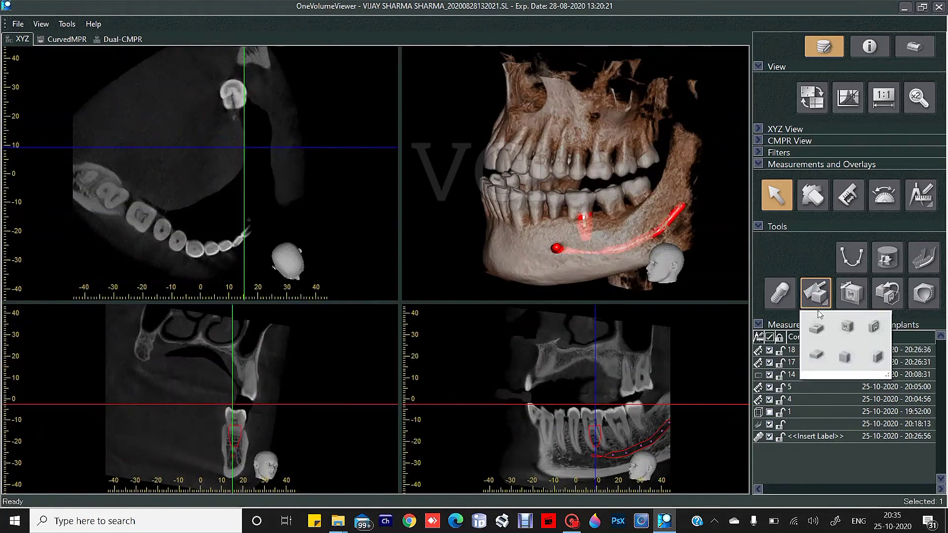
{"action": "left_click", "coordinate": [816, 327]}
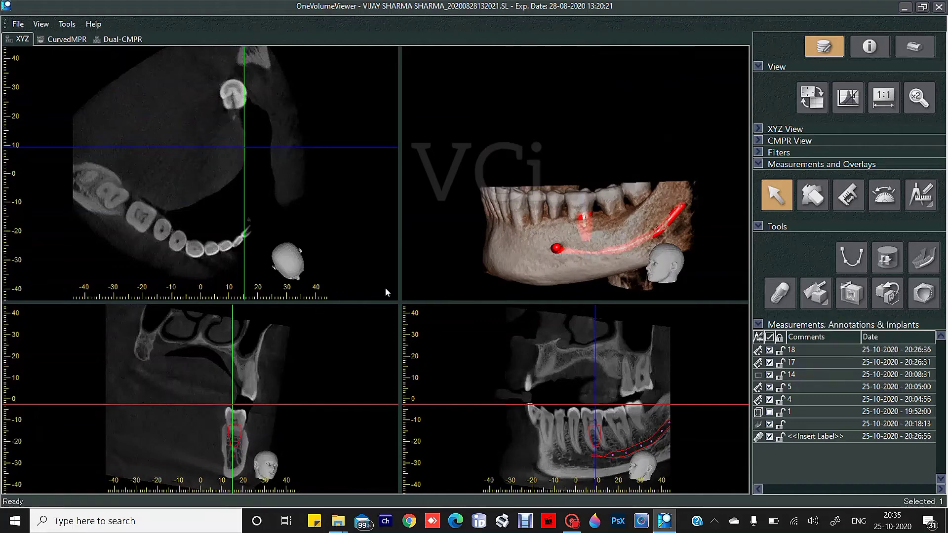
{"action": "left_click_drag", "start_coordinate": [511, 222], "coordinate": [571, 222]}
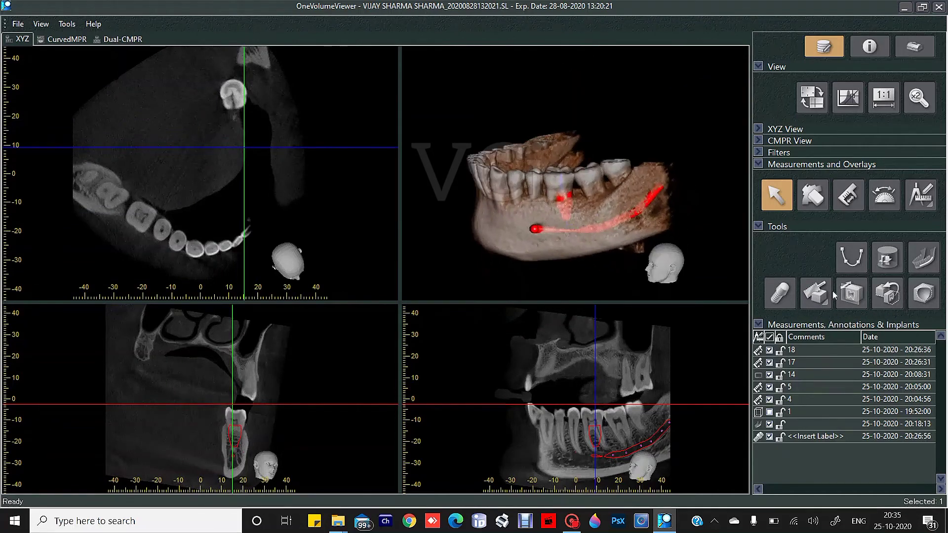
Restore the full 3D model, enlarge the coronal and sagittal views, and cut away the lower jaw at the axial plane.
{"action": "left_click", "coordinate": [892, 300]}
{"action": "left_click_drag", "start_coordinate": [538, 158], "coordinate": [569, 140]}
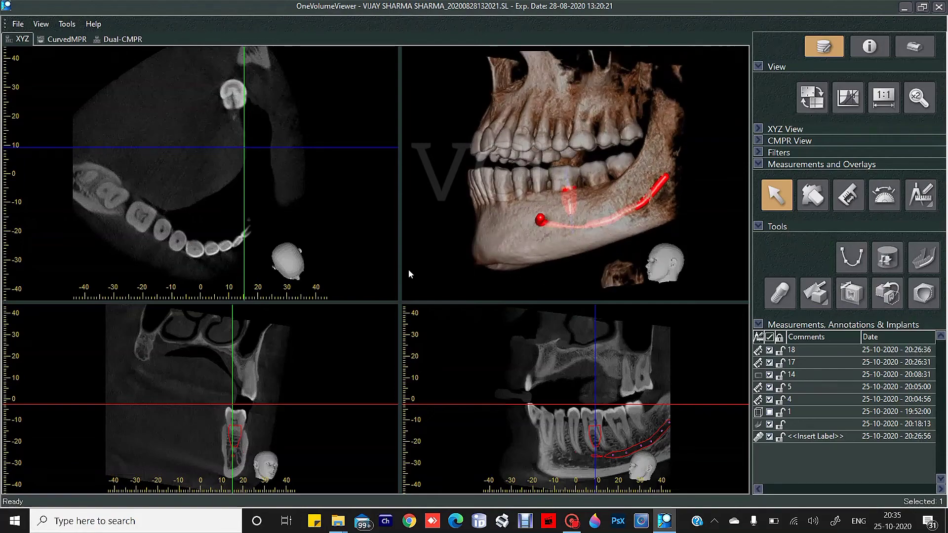
{"action": "left_click_drag", "start_coordinate": [402, 300], "coordinate": [436, 243]}
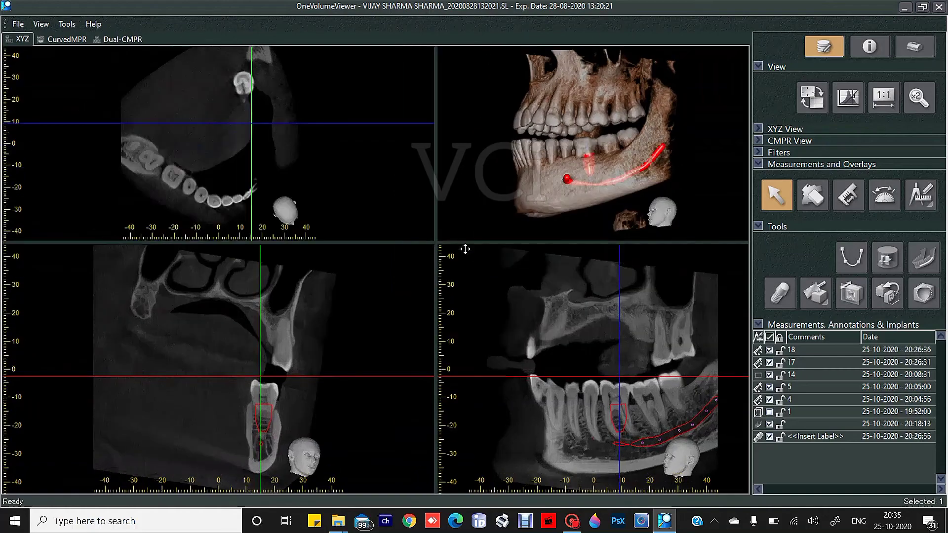
{"action": "left_click", "coordinate": [809, 300]}
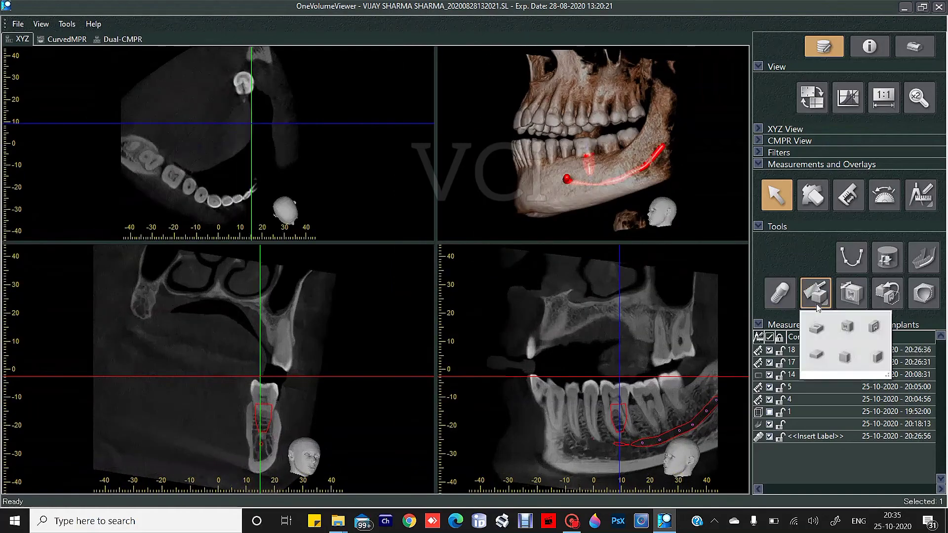
{"action": "left_click", "coordinate": [816, 357]}
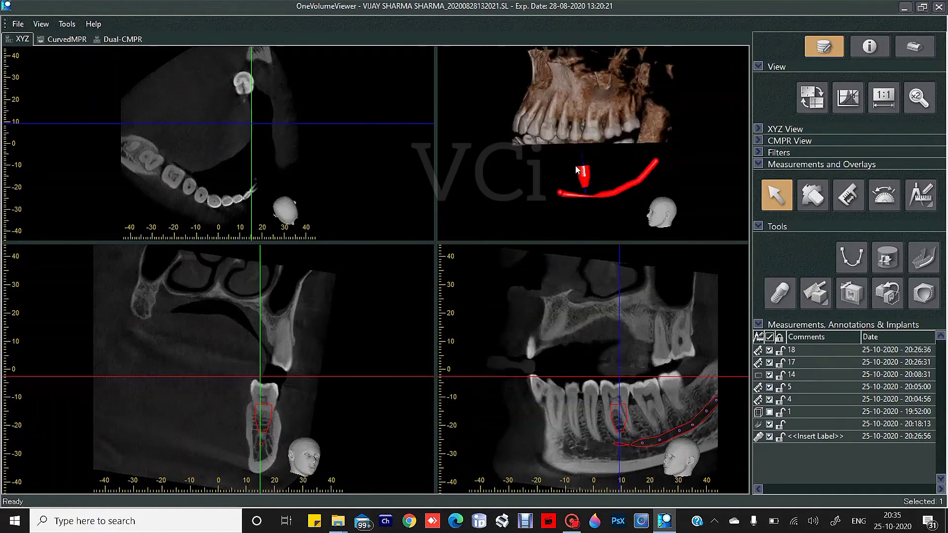
{"action": "left_click_drag", "start_coordinate": [576, 165], "coordinate": [576, 176]}
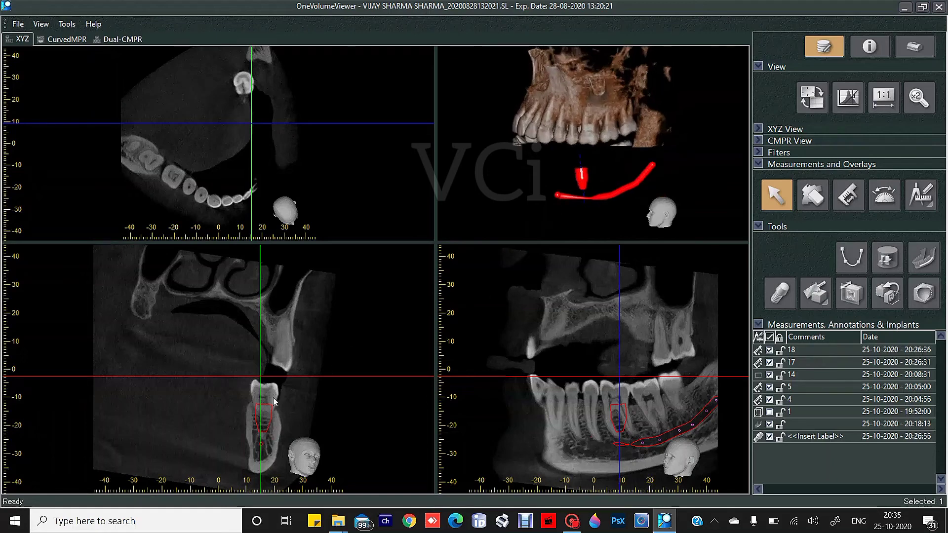
Restore the full 3D model and cut it at the sagittal plane through the implant, removing the outer portion on the implant side.
{"action": "left_click_drag", "start_coordinate": [273, 398], "coordinate": [287, 392]}
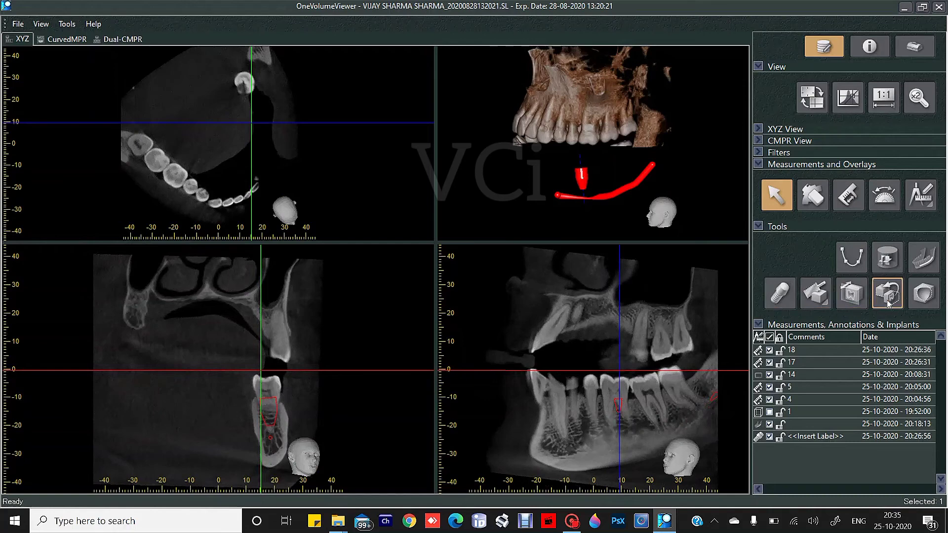
{"action": "left_click", "coordinate": [816, 294]}
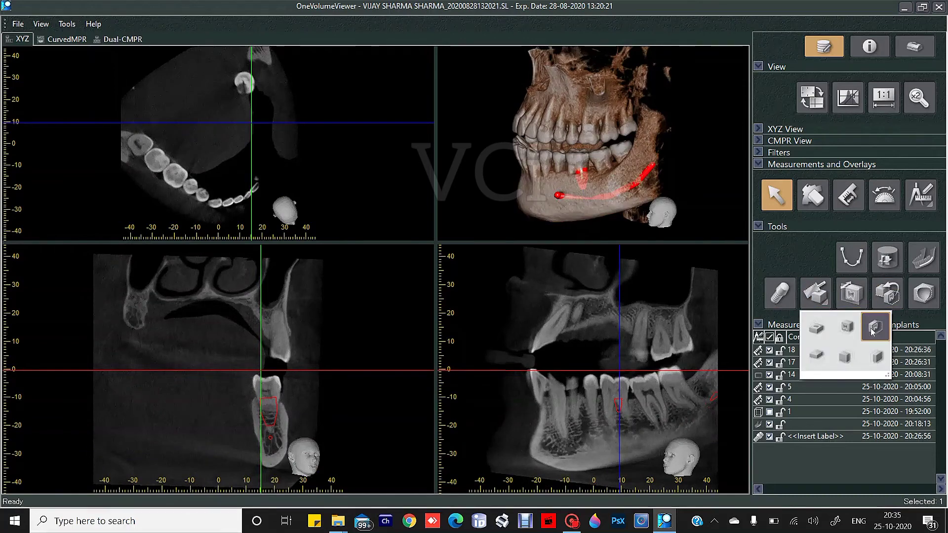
{"action": "left_click", "coordinate": [873, 335]}
{"action": "left_click_drag", "start_coordinate": [546, 174], "coordinate": [606, 181]}
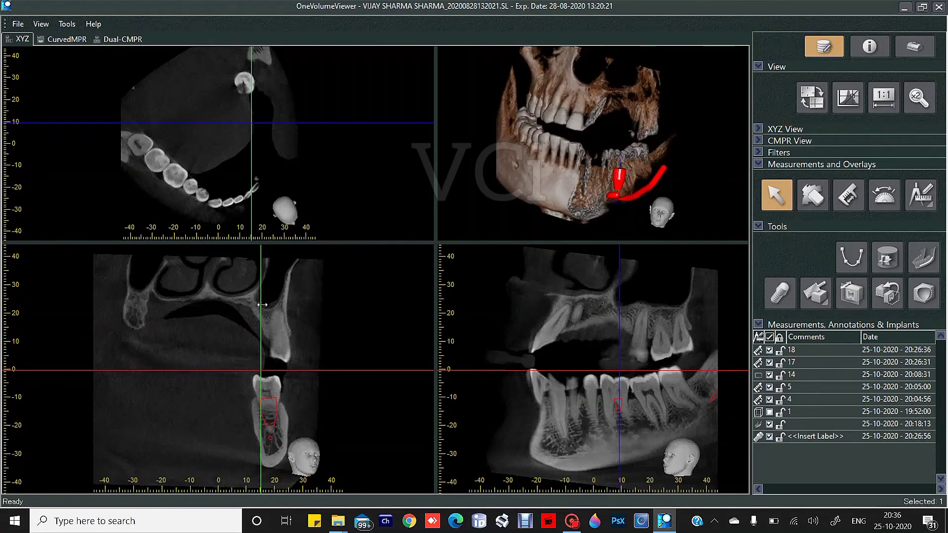
Move the sagittal line to the midline and cut the restored 3D model there, keeping only the half containing the implant.
{"action": "left_click_drag", "start_coordinate": [262, 304], "coordinate": [220, 316]}
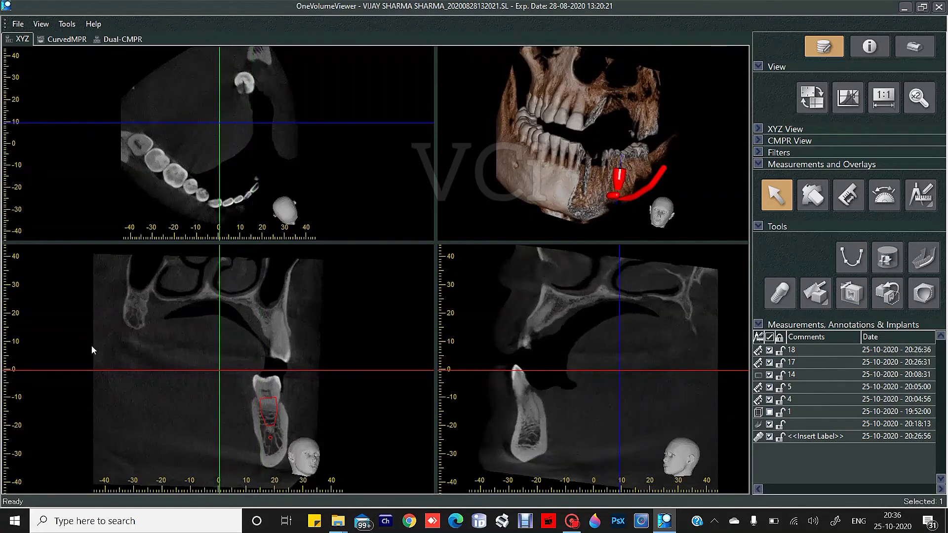
{"action": "left_click", "coordinate": [882, 287]}
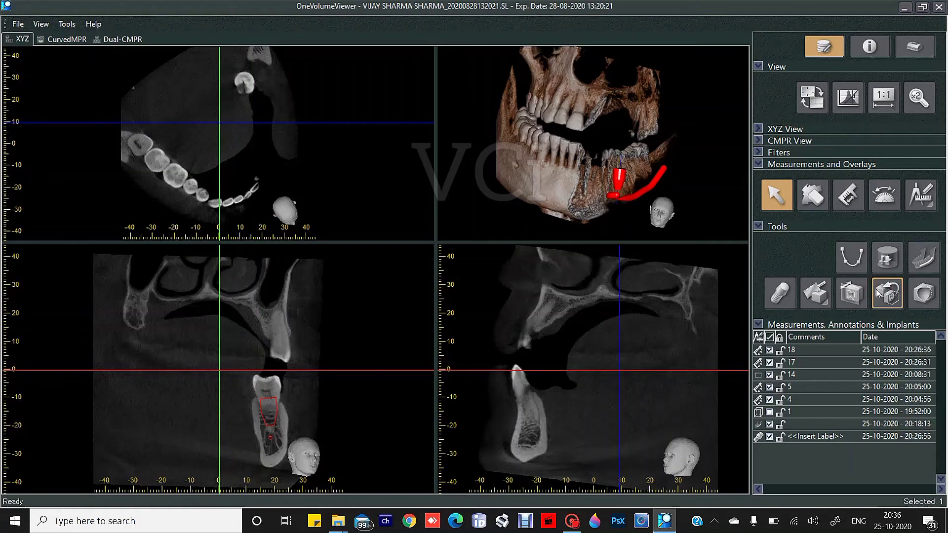
{"action": "left_click", "coordinate": [832, 303]}
{"action": "left_click", "coordinate": [867, 327]}
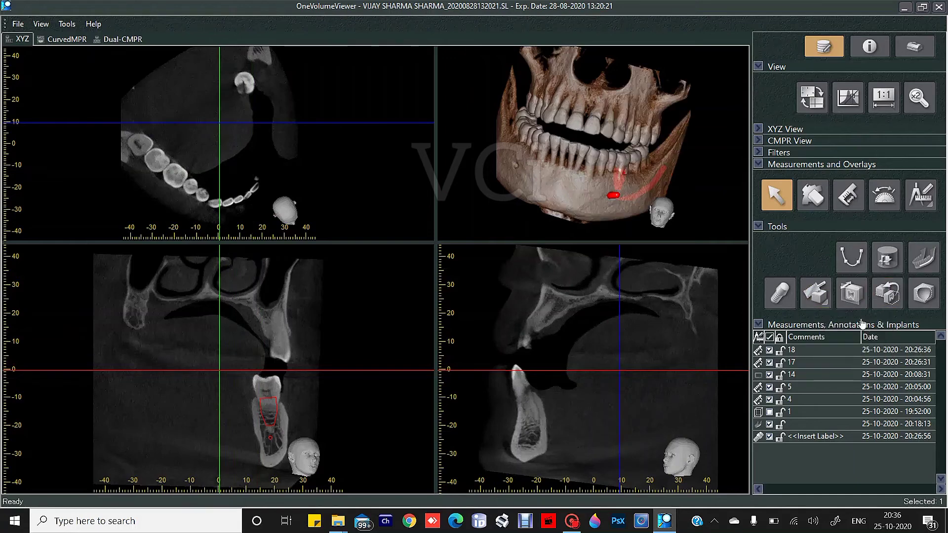
{"action": "left_click", "coordinate": [896, 299]}
{"action": "left_click", "coordinate": [824, 300]}
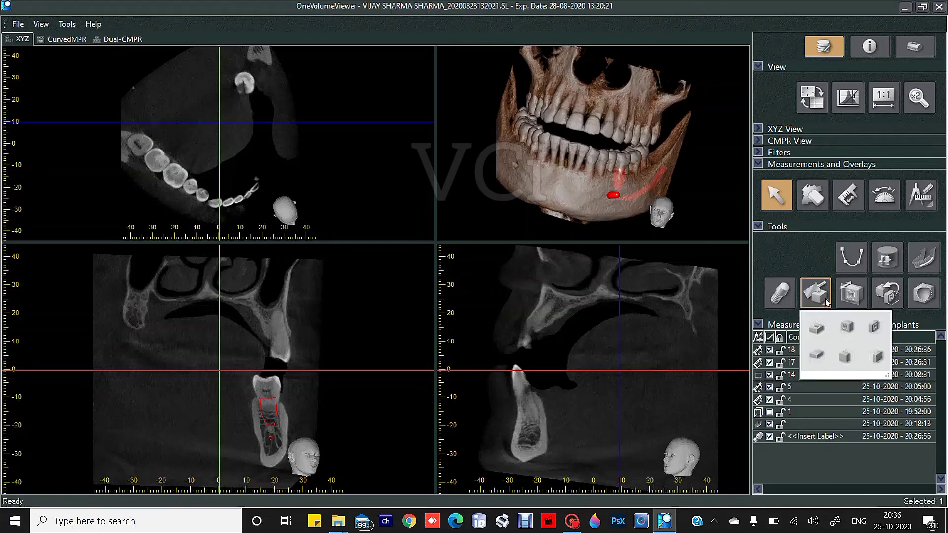
{"action": "left_click", "coordinate": [879, 355]}
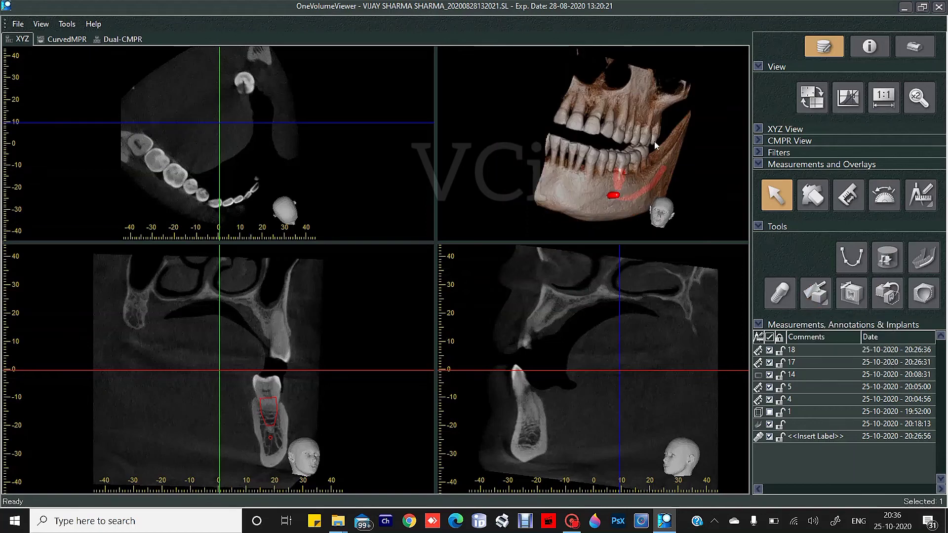
Examine the implant and nerve canal up close from the inner side of the half model.
{"action": "left_click_drag", "start_coordinate": [542, 174], "coordinate": [601, 137]}
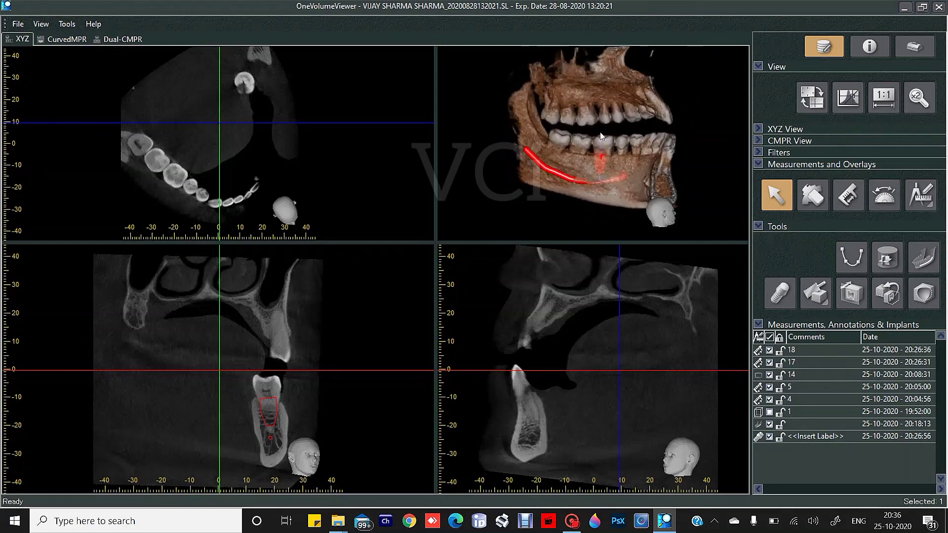
{"action": "scroll", "coordinate": [600, 139], "scroll_direction": "up", "scroll_amount": 3}
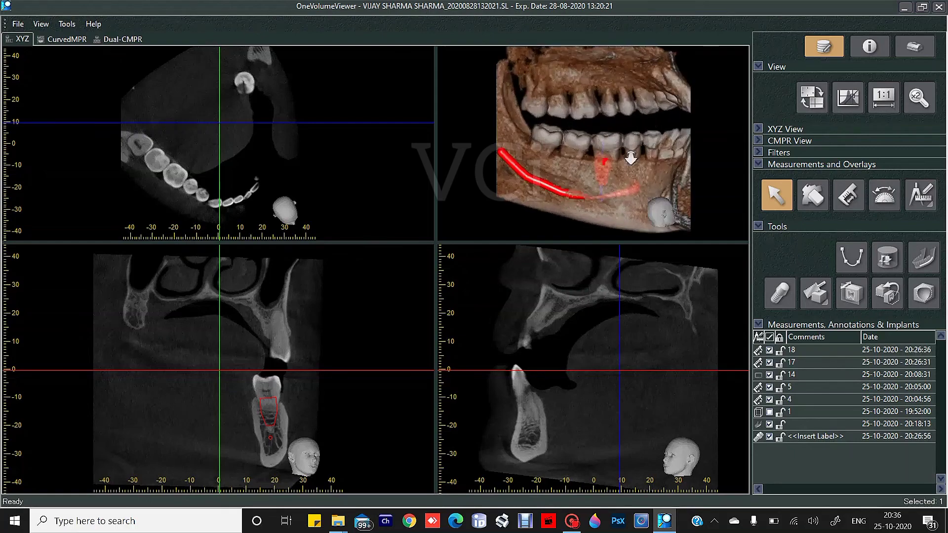
{"action": "scroll", "coordinate": [627, 152], "scroll_direction": "up", "scroll_amount": 1}
{"action": "scroll", "coordinate": [643, 105], "scroll_direction": "up", "scroll_amount": 1}
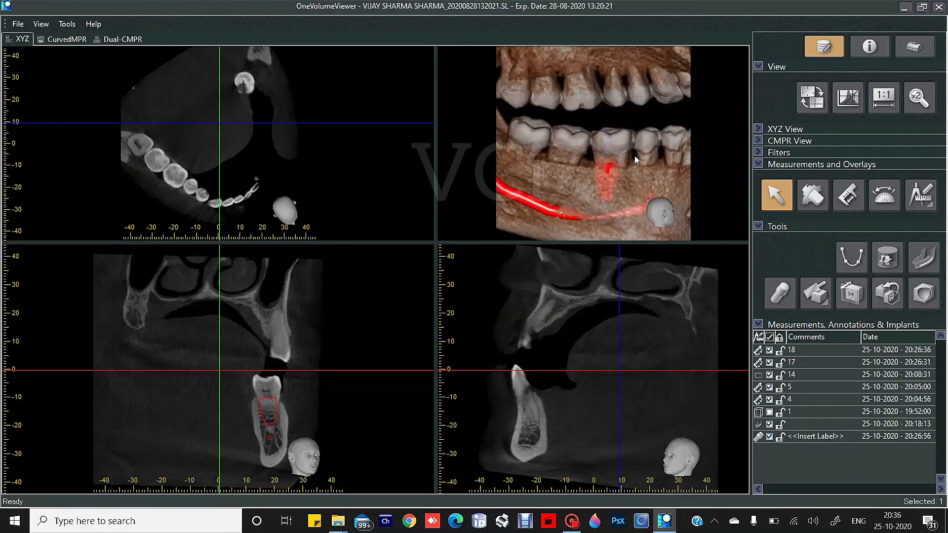
{"action": "scroll", "coordinate": [635, 156], "scroll_direction": "up", "scroll_amount": 1}
{"action": "scroll", "coordinate": [618, 166], "scroll_direction": "down", "scroll_amount": 2}
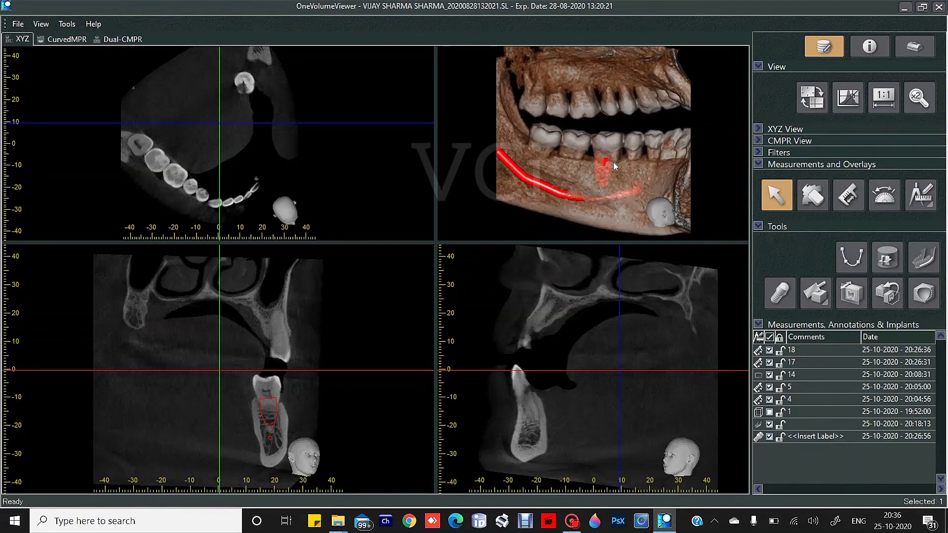
{"action": "scroll", "coordinate": [614, 157], "scroll_direction": "down", "scroll_amount": 2}
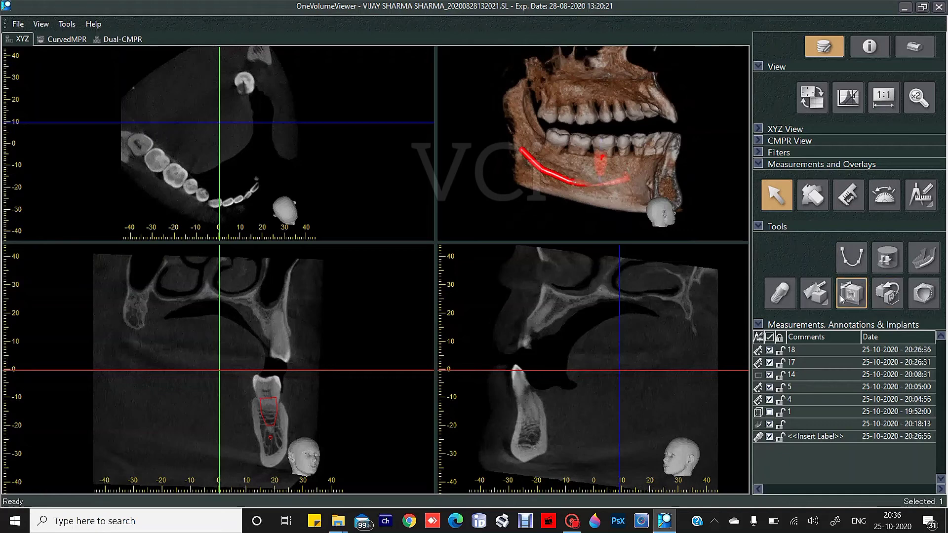
Restore the full 3D model and rotate it to a front view.
{"action": "left_click", "coordinate": [890, 302]}
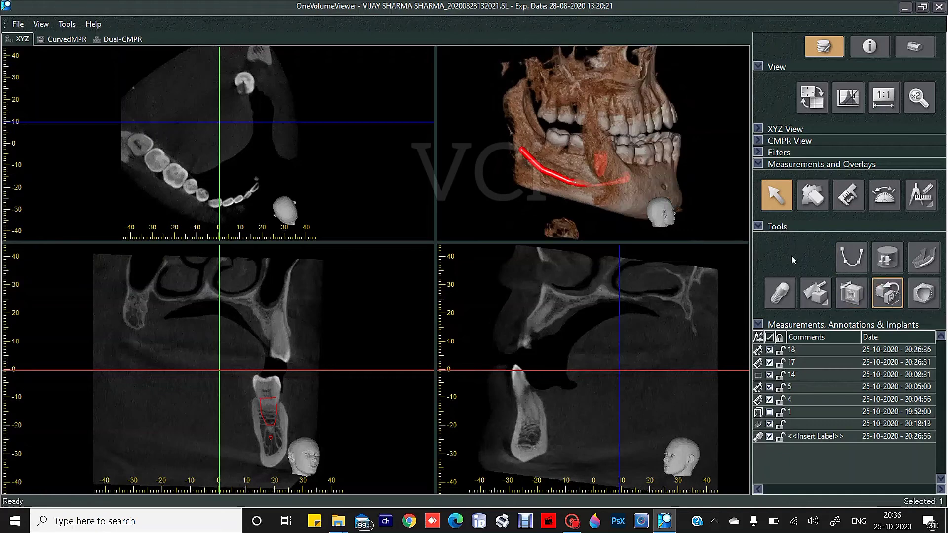
{"action": "mouse_move", "coordinate": [595, 185]}
{"action": "left_mouse_down"}
{"action": "mouse_move", "coordinate": [603, 154]}
{"action": "mouse_move", "coordinate": [608, 181]}
{"action": "mouse_move", "coordinate": [597, 176]}
{"action": "left_mouse_up"}
{"action": "left_click_drag", "start_coordinate": [670, 75], "coordinate": [657, 153]}
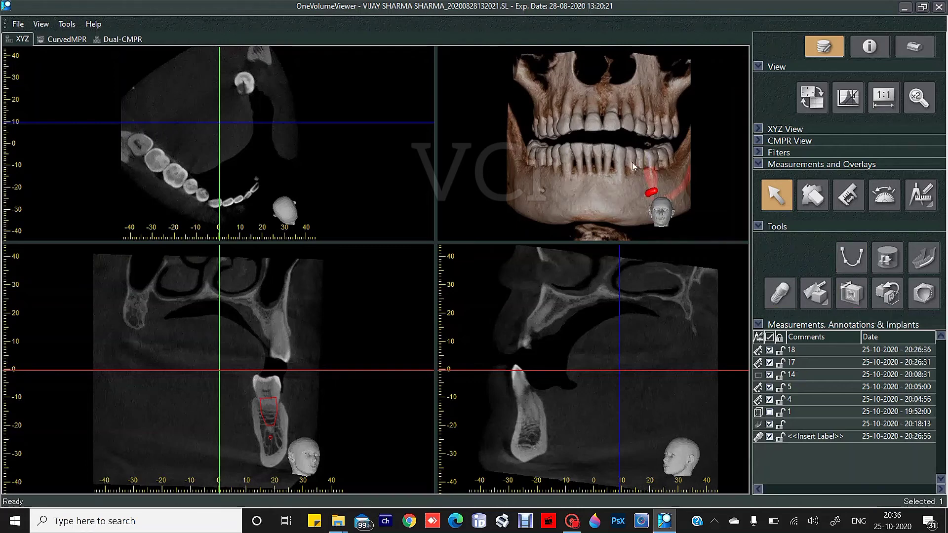
Cut the 3D model along the coronal plane and realign that plane straight across both sides of the jaw near the lower premolars.
{"action": "left_click", "coordinate": [852, 293]}
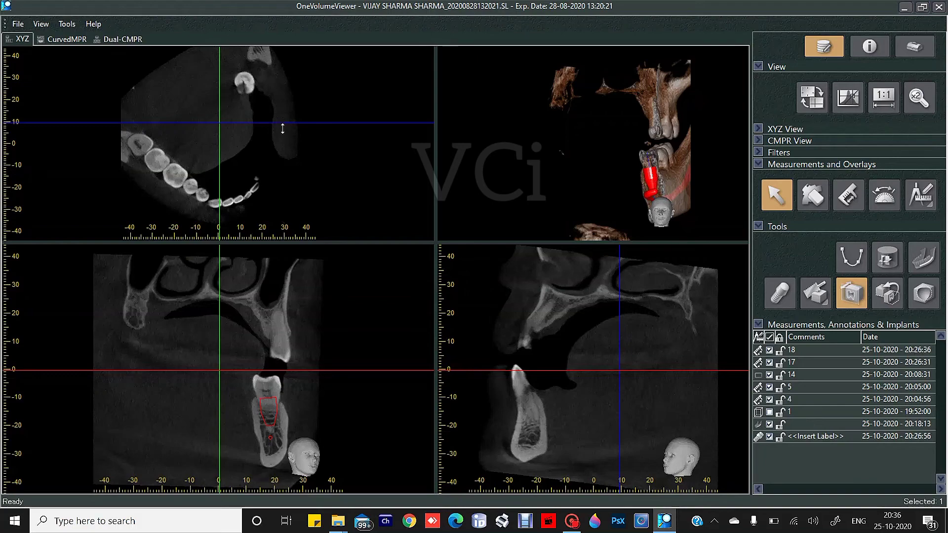
{"action": "left_click_drag", "start_coordinate": [281, 123], "coordinate": [278, 205]}
{"action": "left_click_drag", "start_coordinate": [256, 89], "coordinate": [280, 120]}
{"action": "left_click_drag", "start_coordinate": [288, 198], "coordinate": [296, 176]}
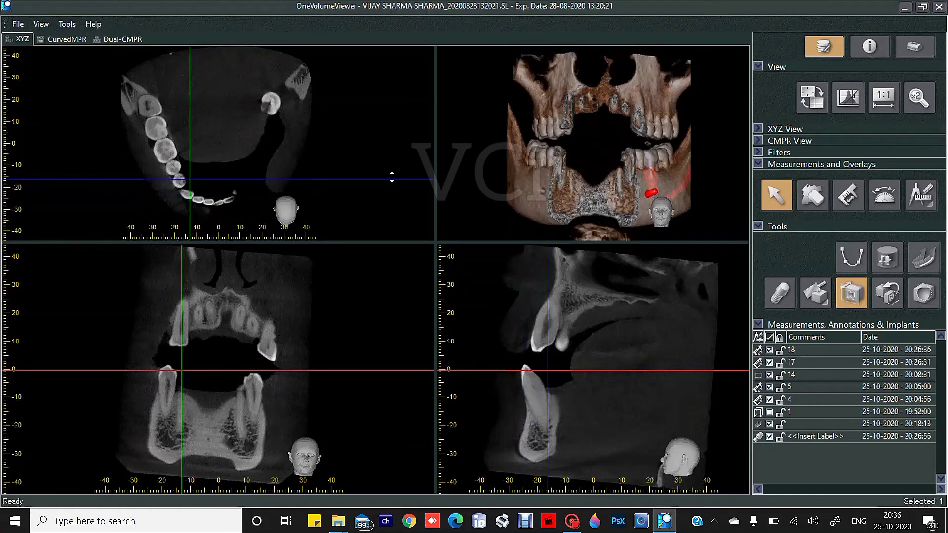
{"action": "left_click_drag", "start_coordinate": [392, 177], "coordinate": [388, 164]}
Examine the coronal cut surface near the front end of the nerve canal from the implant side, and restore the full 3D model.
{"action": "left_click_drag", "start_coordinate": [553, 203], "coordinate": [612, 203]}
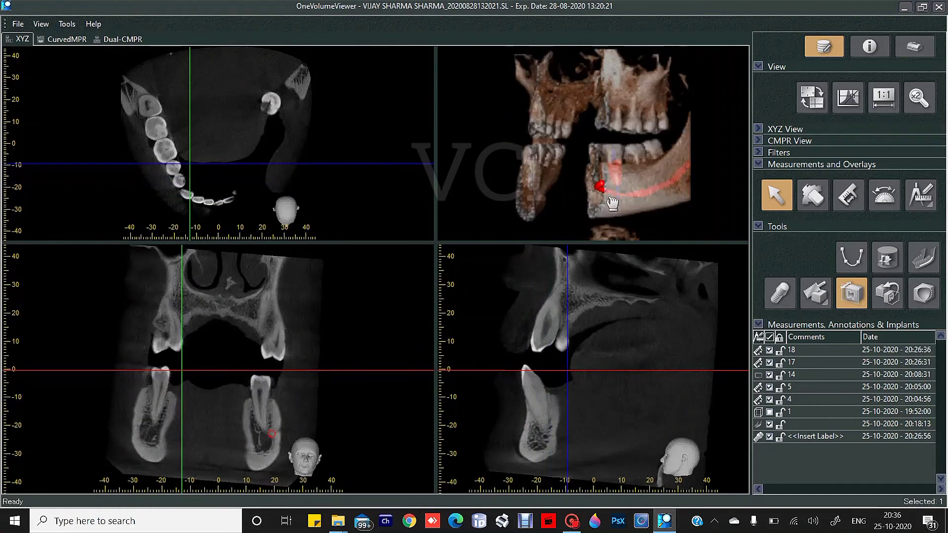
{"action": "right_click_drag", "start_coordinate": [609, 192], "coordinate": [609, 199]}
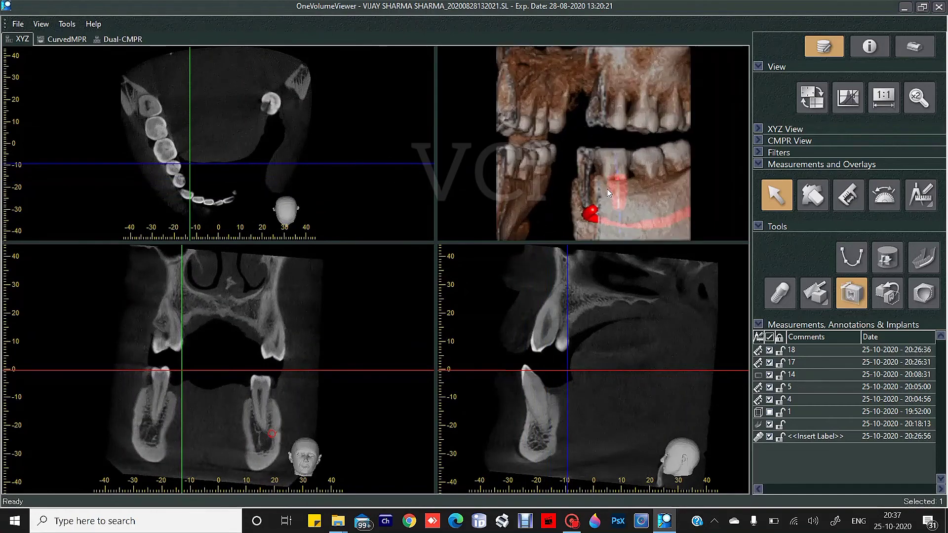
{"action": "left_click_drag", "start_coordinate": [607, 193], "coordinate": [572, 196]}
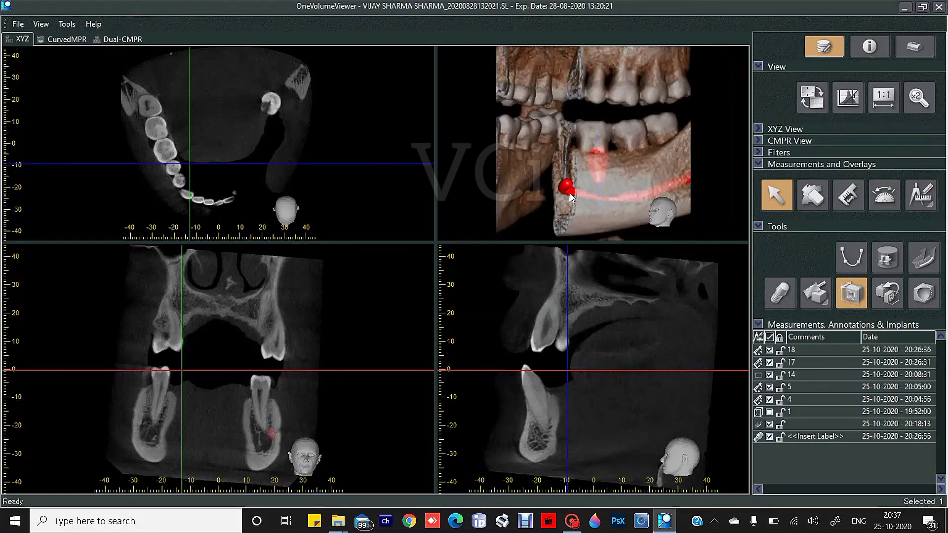
{"action": "left_click_drag", "start_coordinate": [369, 166], "coordinate": [370, 172]}
{"action": "left_click_drag", "start_coordinate": [593, 153], "coordinate": [555, 164]}
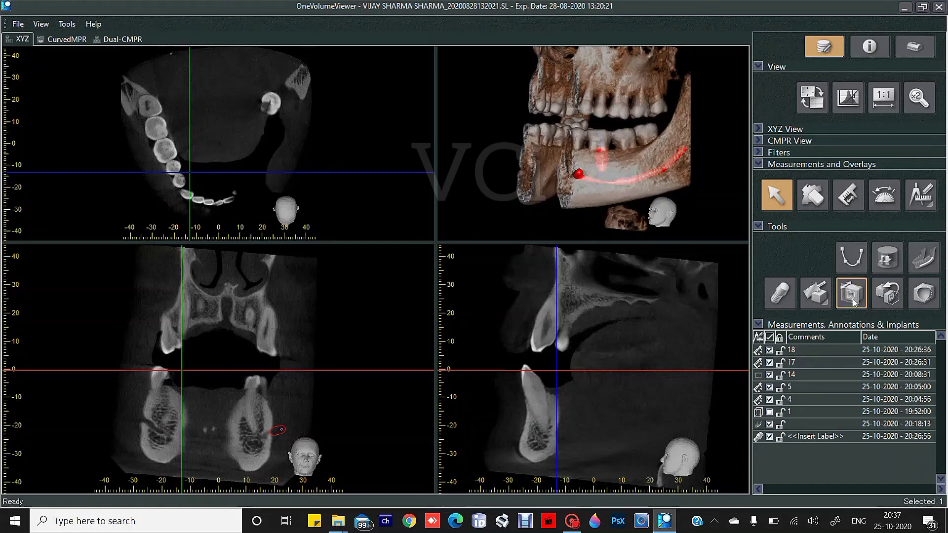
{"action": "left_click", "coordinate": [887, 297]}
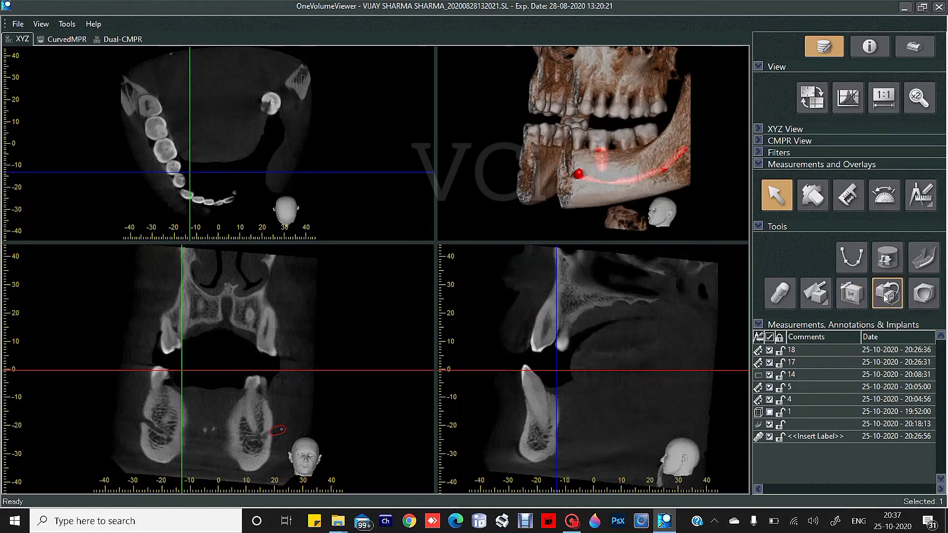
Turn the 3D model to the inner side of the lower jaw and try to sculpt away an upper back tooth.
{"action": "left_click", "coordinate": [920, 300]}
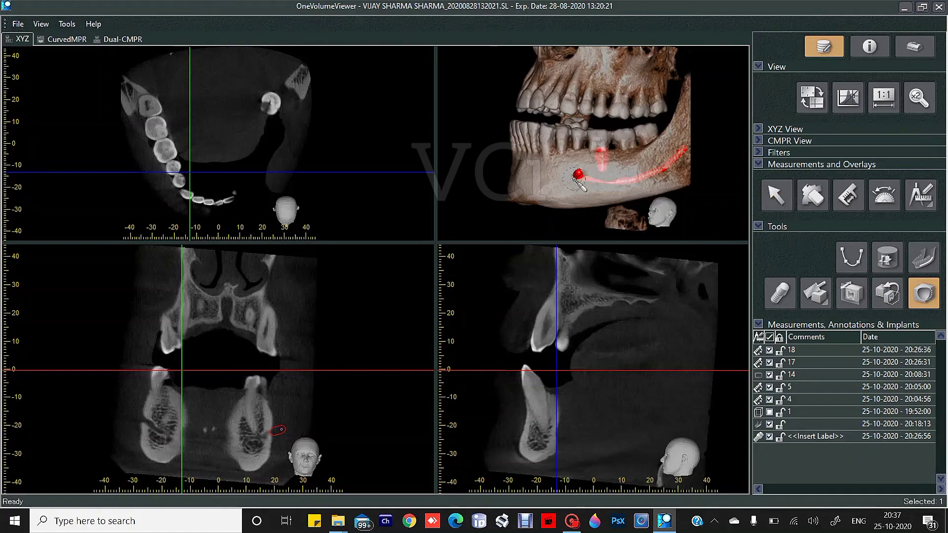
{"action": "left_click_drag", "start_coordinate": [569, 181], "coordinate": [599, 141]}
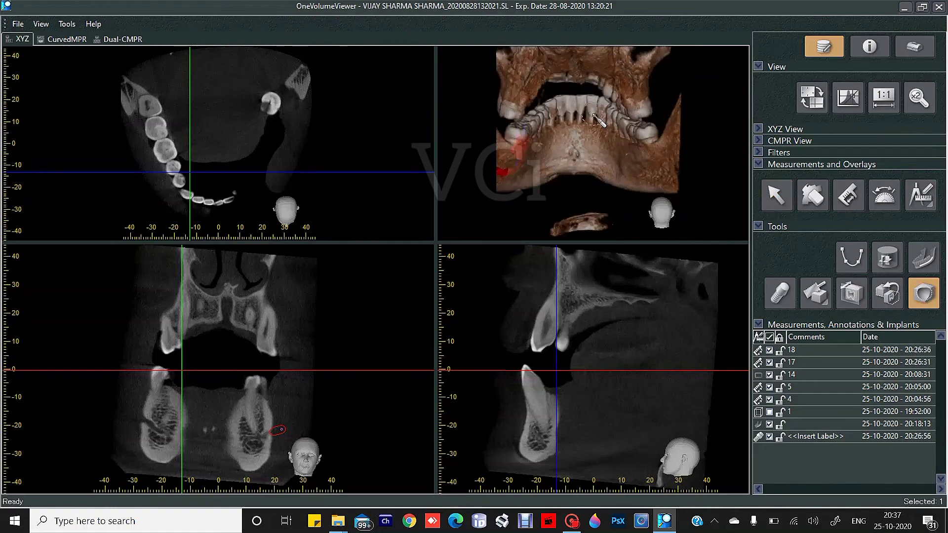
{"action": "left_click_drag", "start_coordinate": [590, 108], "coordinate": [592, 181]}
{"action": "right_click_drag", "start_coordinate": [596, 179], "coordinate": [599, 211]}
{"action": "middle_click_drag", "start_coordinate": [603, 209], "coordinate": [605, 195]}
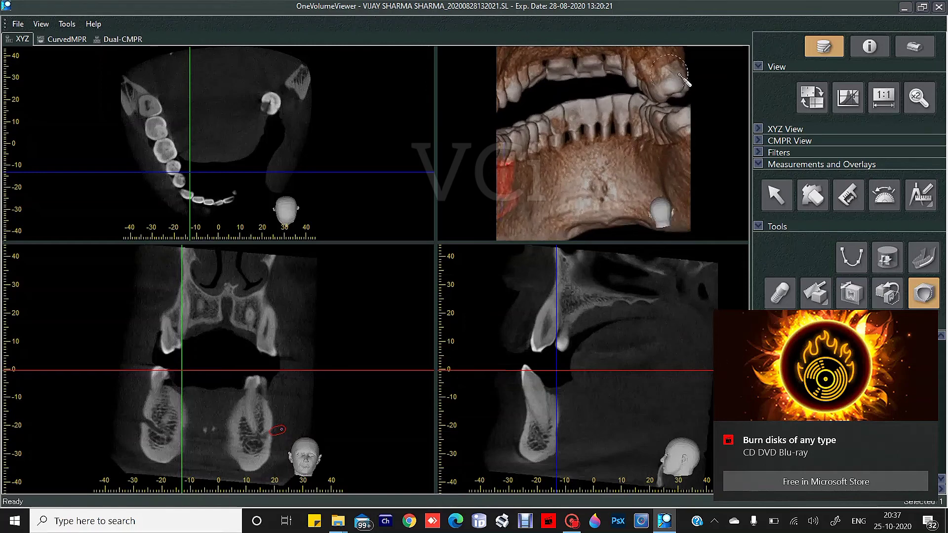
{"action": "left_click_drag", "start_coordinate": [683, 79], "coordinate": [711, 103]}
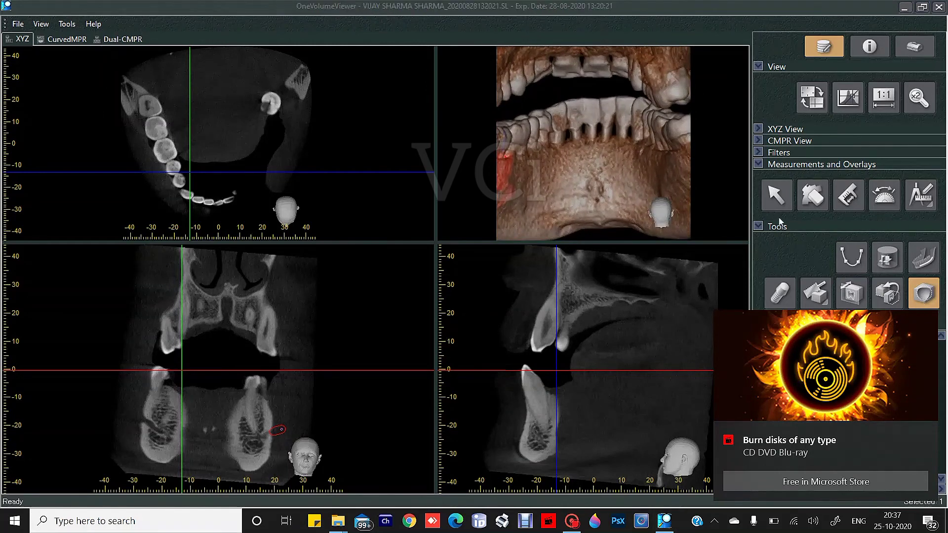
{"action": "left_click", "coordinate": [776, 202]}
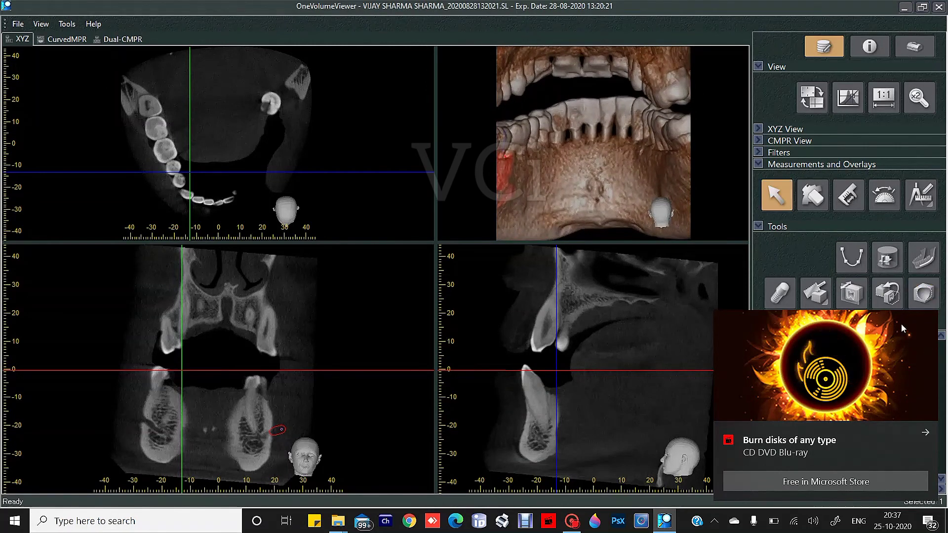
{"action": "left_click", "coordinate": [926, 435]}
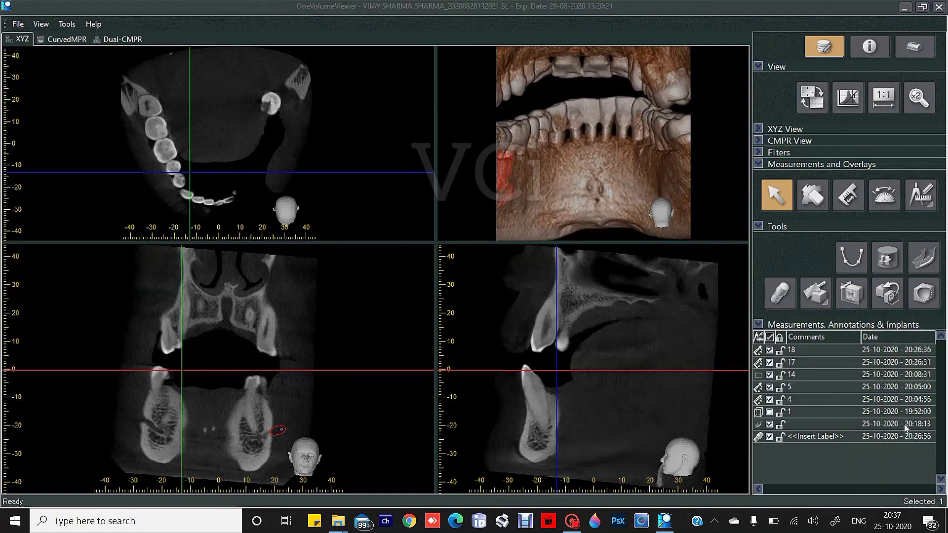
{"action": "left_click_drag", "start_coordinate": [596, 145], "coordinate": [617, 118]}
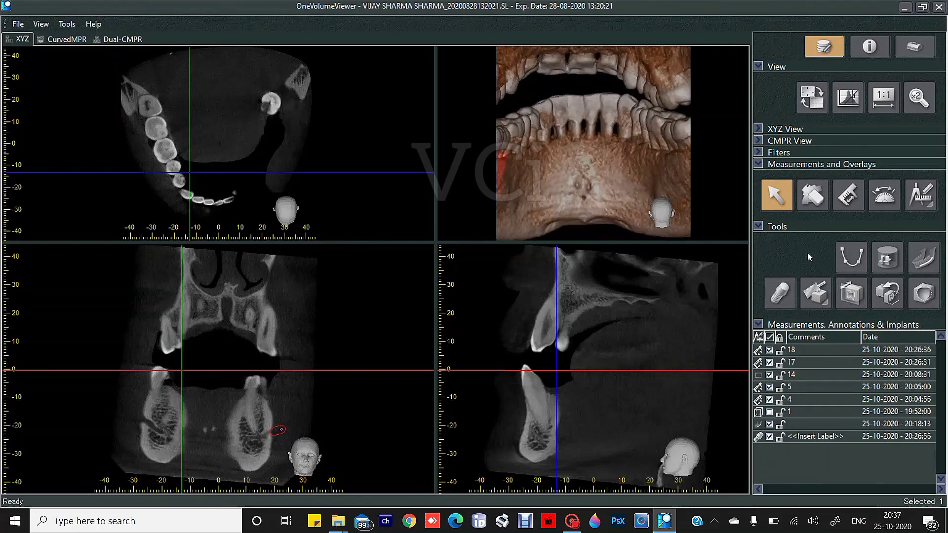
Hide measurements 18 and 17 in the annotation list, and switch the implant's visibility off and on again.
{"action": "left_click", "coordinate": [773, 228]}
{"action": "left_click", "coordinate": [795, 167]}
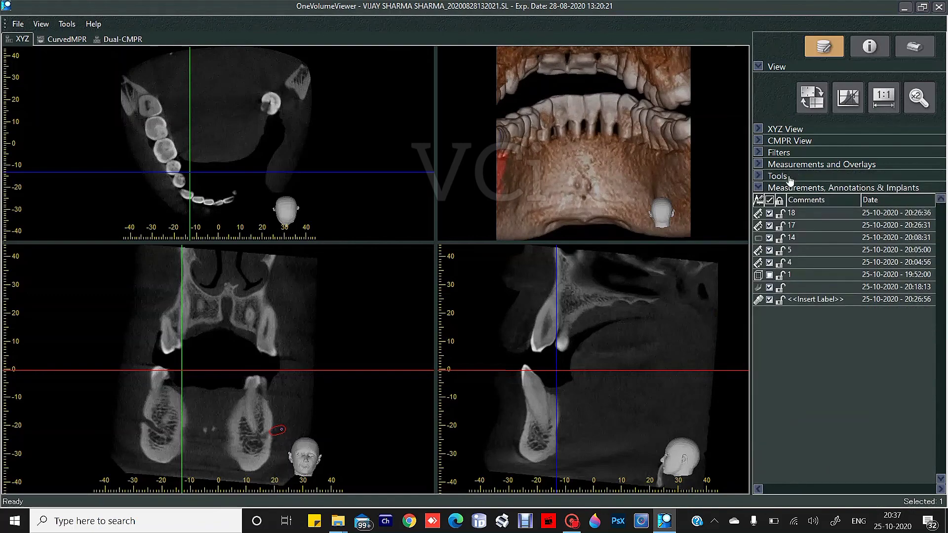
{"action": "left_click", "coordinate": [792, 189]}
{"action": "left_click", "coordinate": [791, 190]}
{"action": "left_click", "coordinate": [770, 214]}
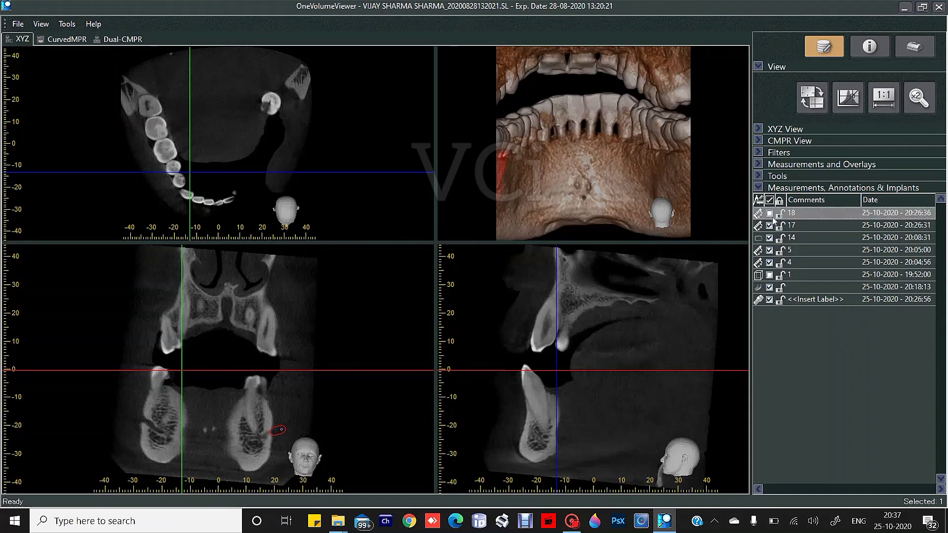
{"action": "left_click", "coordinate": [770, 226]}
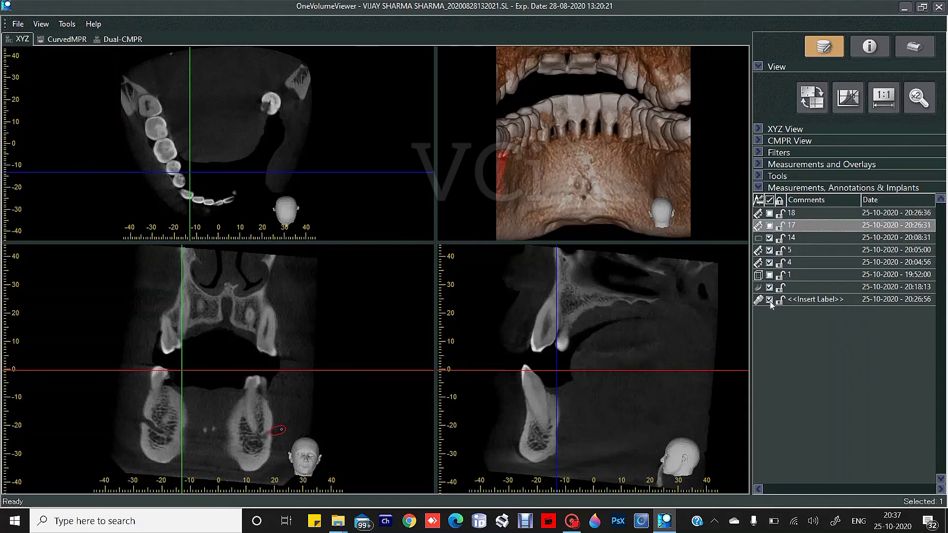
{"action": "left_click", "coordinate": [770, 300]}
{"action": "right_click_drag", "start_coordinate": [574, 151], "coordinate": [574, 161]}
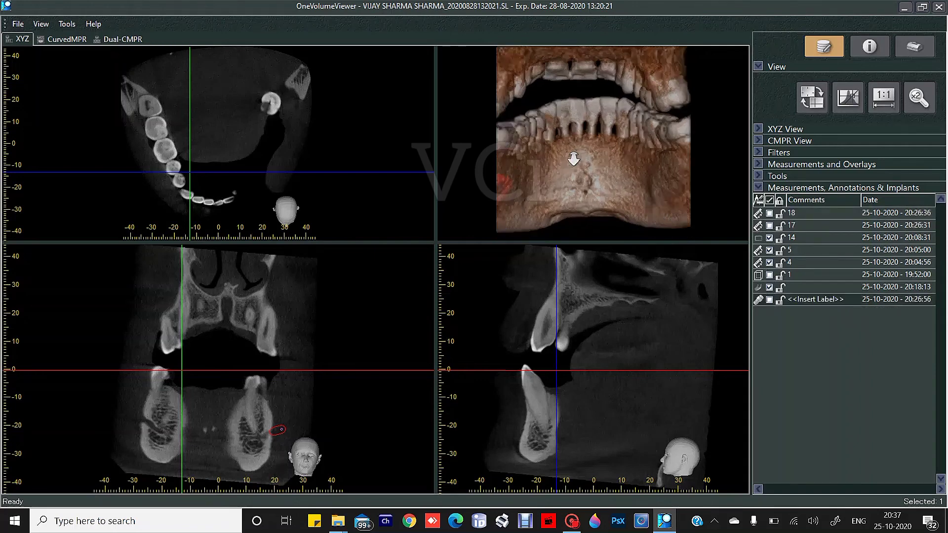
{"action": "left_click", "coordinate": [770, 300]}
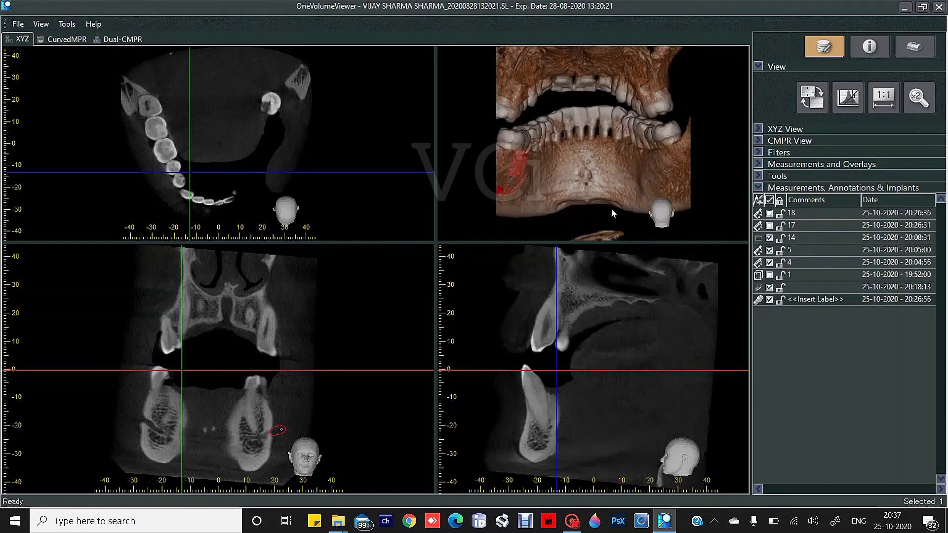
Place the axial and sagittal reference lines on the front end of the nerve canal, and hide the nerve canal and implant.
{"action": "mouse_move", "coordinate": [612, 208]}
{"action": "left_mouse_down"}
{"action": "mouse_move", "coordinate": [595, 175]}
{"action": "mouse_move", "coordinate": [668, 187]}
{"action": "mouse_move", "coordinate": [652, 193]}
{"action": "left_mouse_up"}
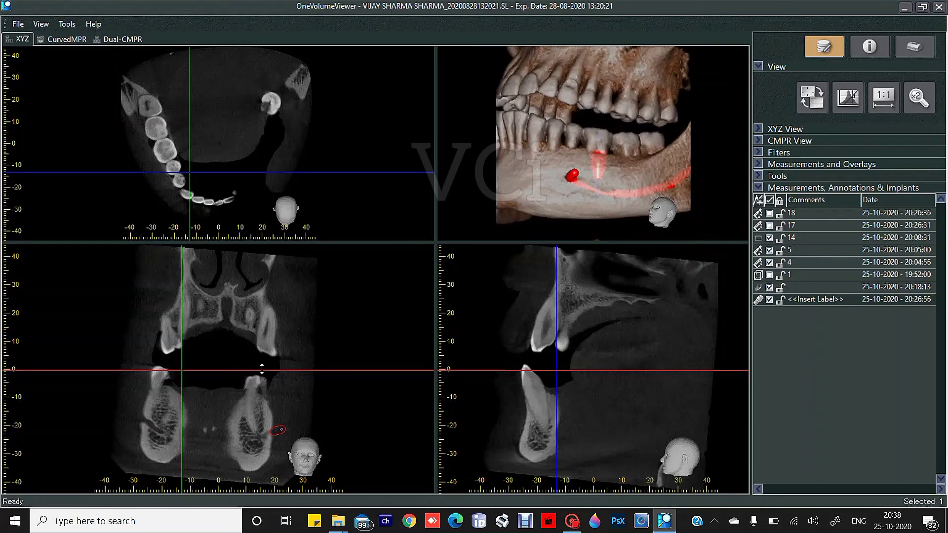
{"action": "left_click_drag", "start_coordinate": [261, 396], "coordinate": [258, 398]}
{"action": "left_click_drag", "start_coordinate": [180, 397], "coordinate": [272, 429]}
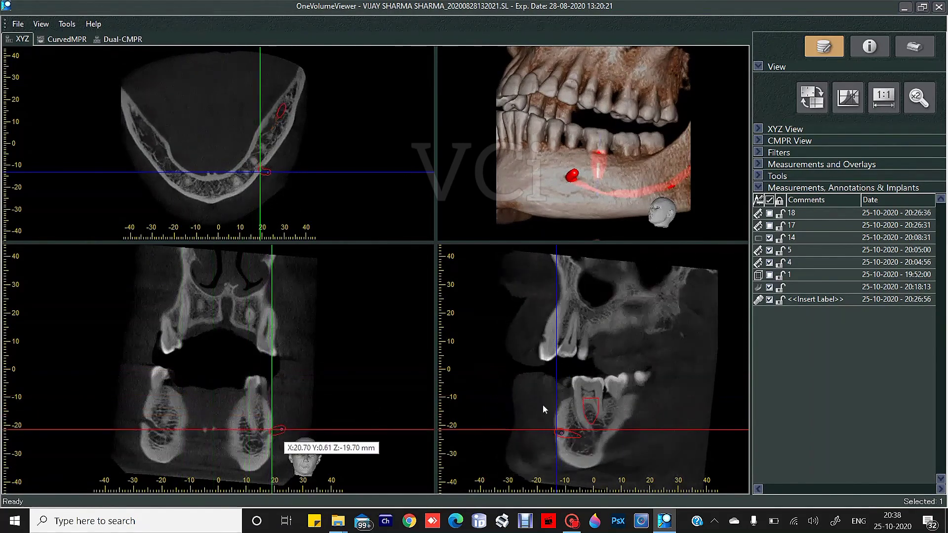
{"action": "left_click", "coordinate": [769, 287]}
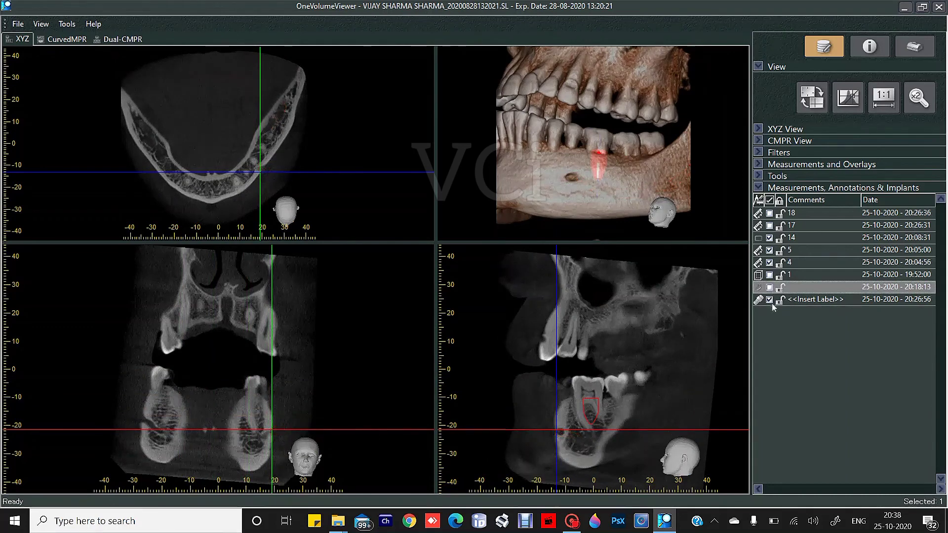
{"action": "left_click", "coordinate": [770, 300]}
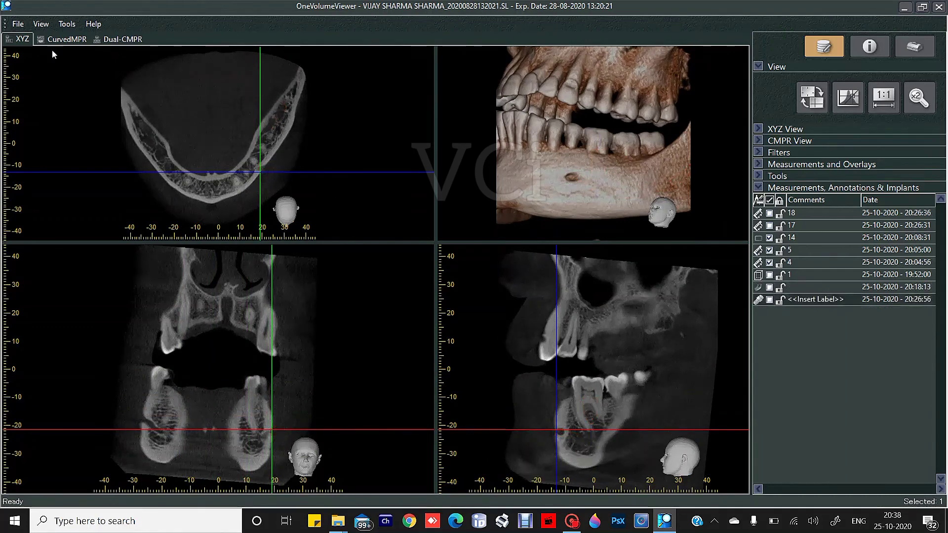
Show the curved reconstruction and browse the lower-jaw cross-sections on the implant side to section 43.
{"action": "left_click", "coordinate": [65, 39]}
{"action": "scroll", "coordinate": [429, 414], "scroll_direction": "down", "scroll_amount": 1}
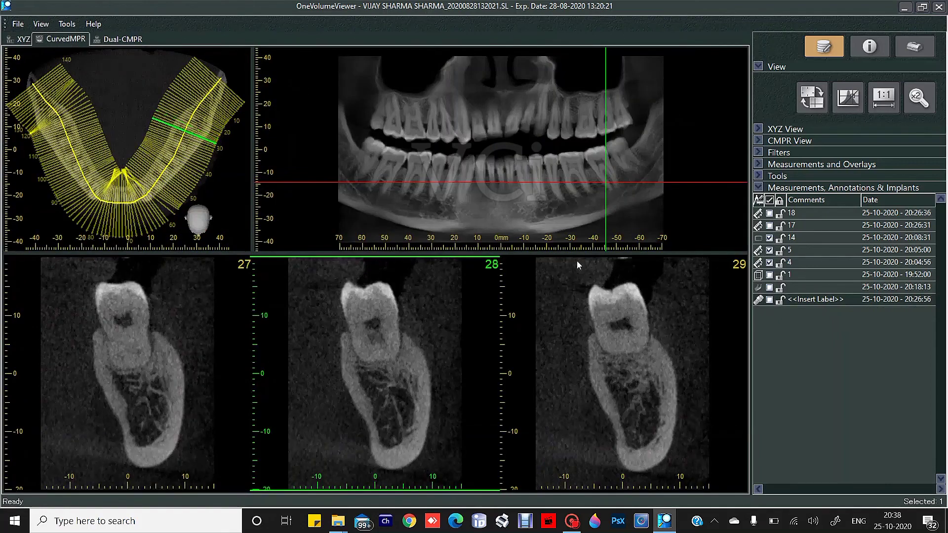
{"action": "left_click_drag", "start_coordinate": [583, 220], "coordinate": [564, 219]}
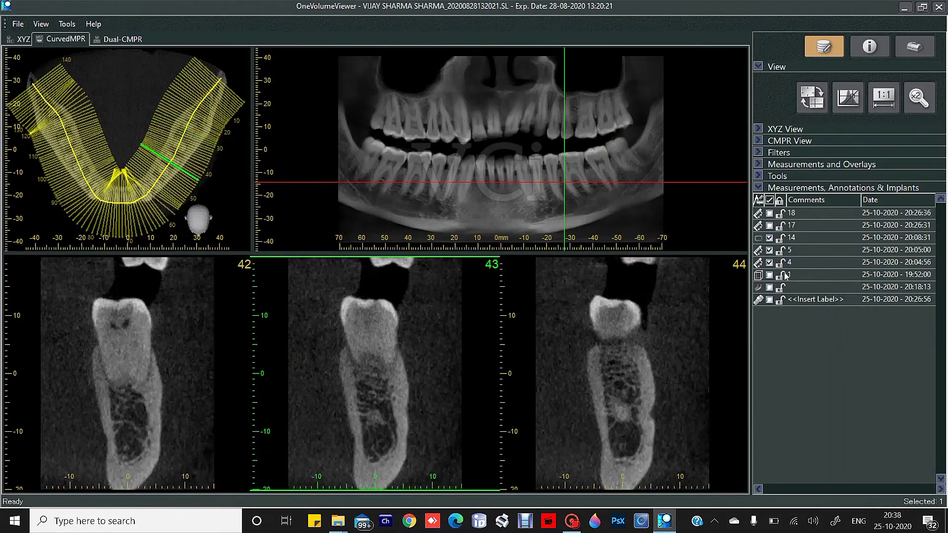
Recall the curved view stored with measurement 5 and browse along its panoramic image.
{"action": "left_click", "coordinate": [769, 251]}
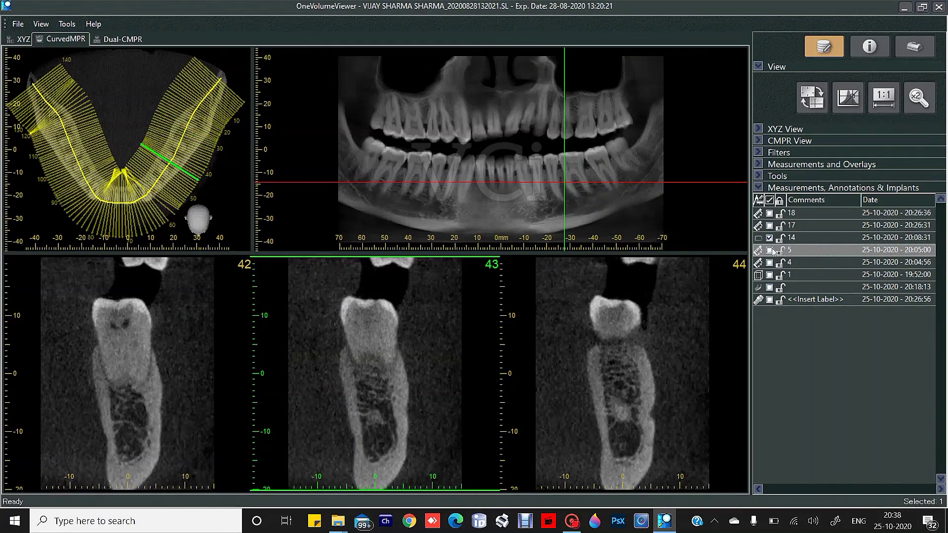
{"action": "double_click", "coordinate": [811, 251]}
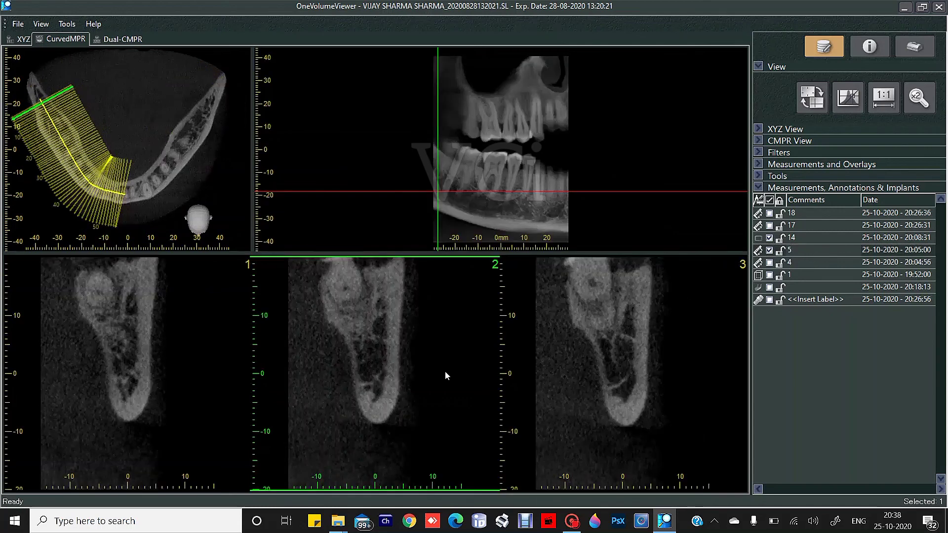
{"action": "scroll", "coordinate": [528, 298], "scroll_direction": "up", "scroll_amount": 1}
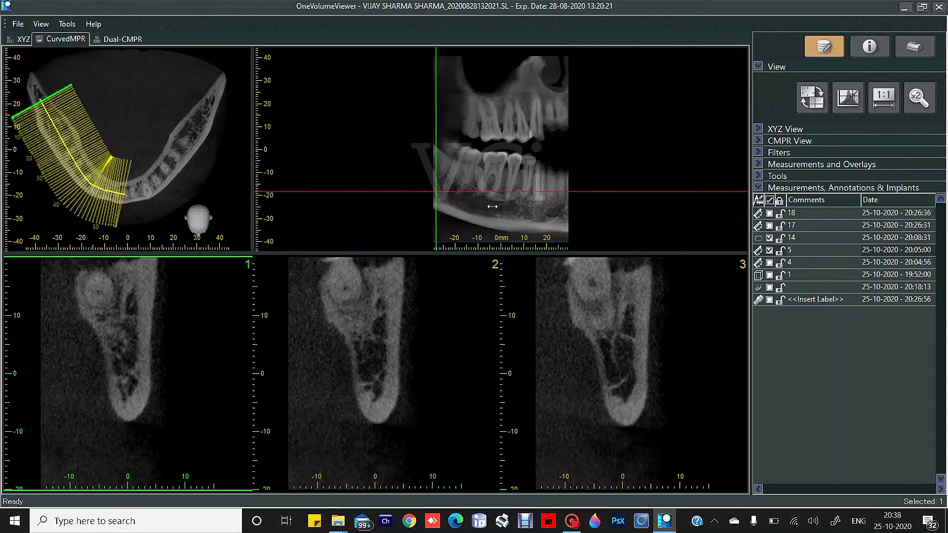
{"action": "left_click_drag", "start_coordinate": [492, 207], "coordinate": [521, 206]}
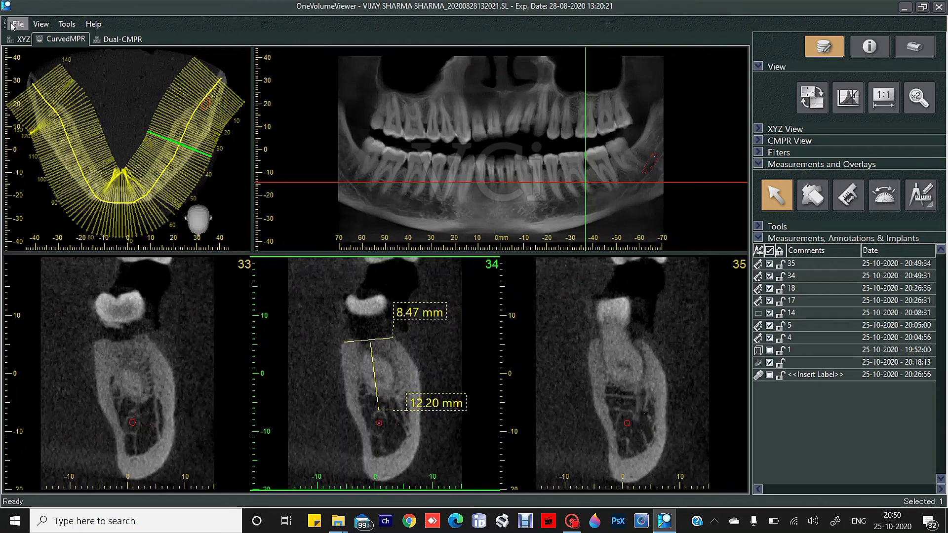
Return to the XYZ views, start exporting the axial slice as a JPEG to the Desktop, and cancel the save.
{"action": "left_click", "coordinate": [22, 39]}
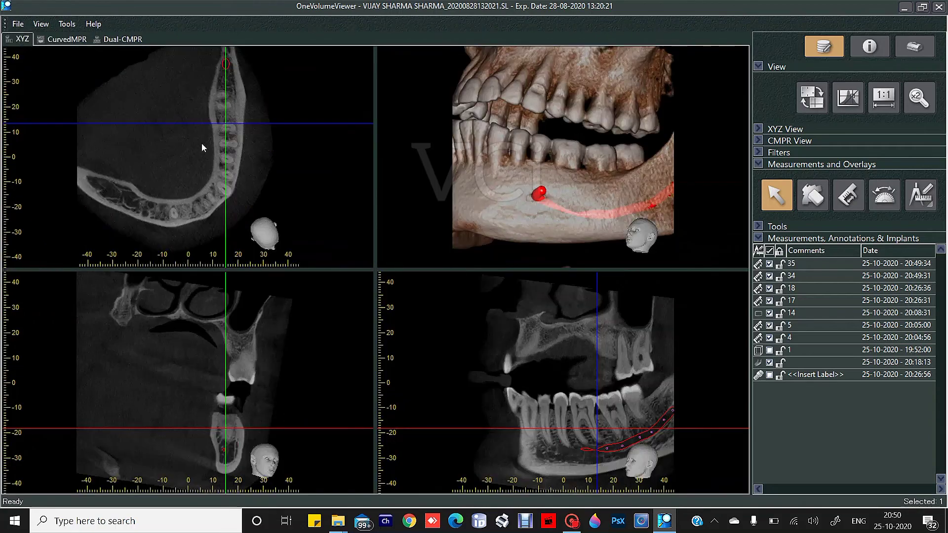
{"action": "right_click", "coordinate": [237, 131]}
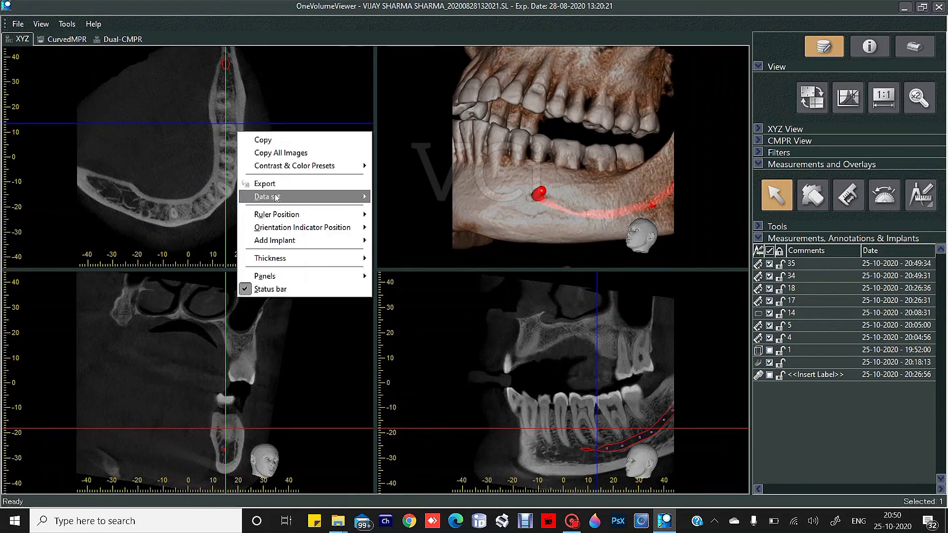
{"action": "mouse_move", "coordinate": [277, 199]}
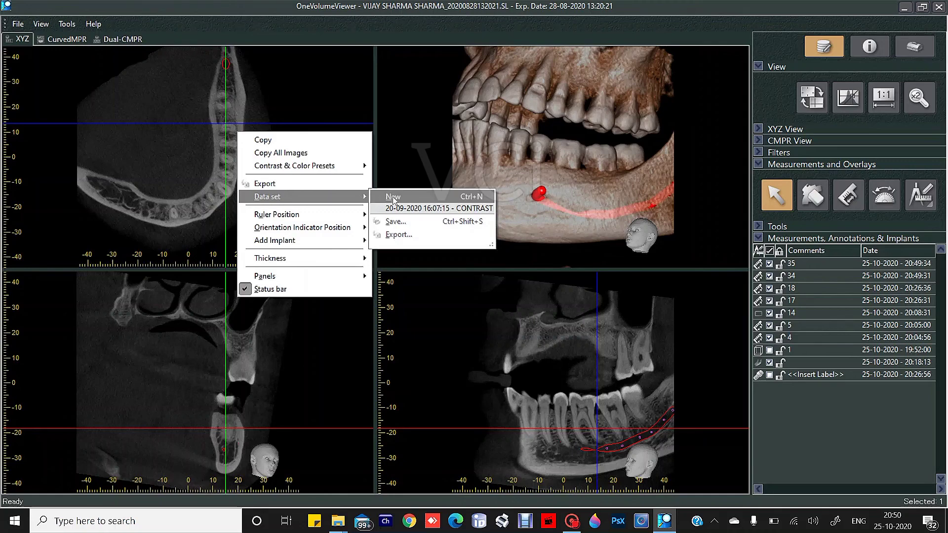
{"action": "left_click", "coordinate": [336, 183]}
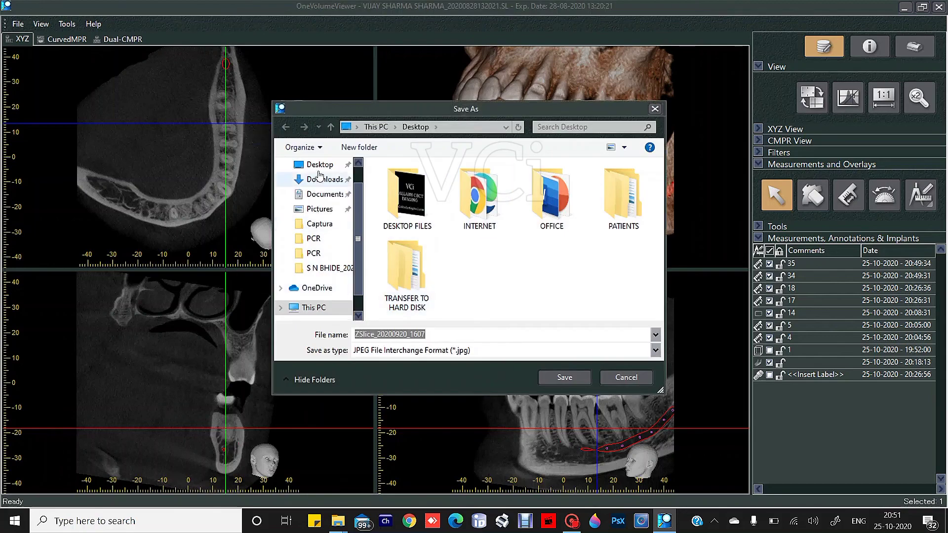
{"action": "left_click", "coordinate": [319, 165]}
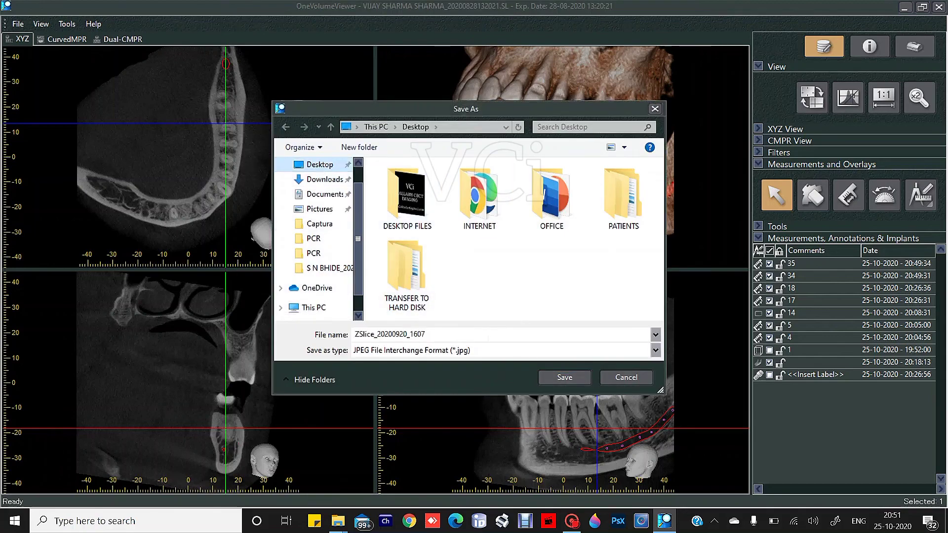
{"action": "left_click", "coordinate": [488, 337]}
{"action": "left_click", "coordinate": [611, 381]}
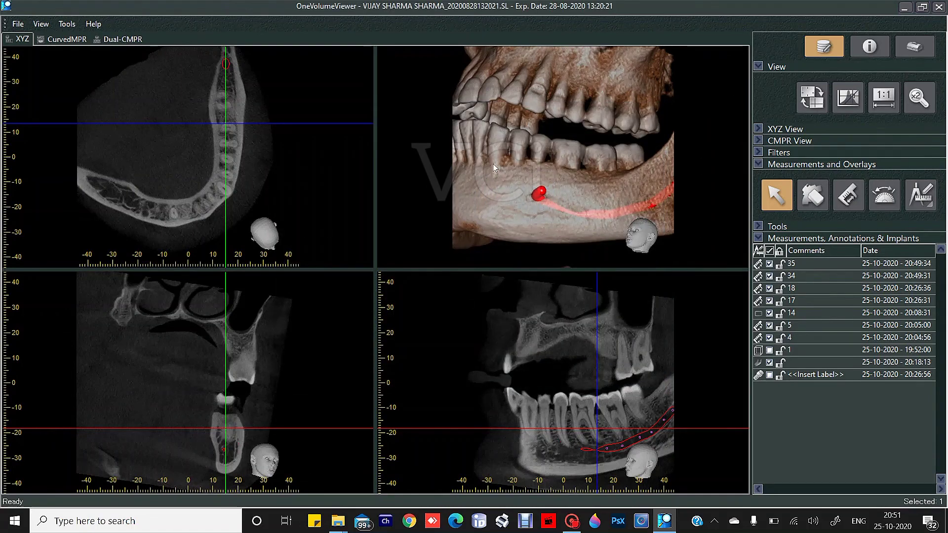
Copy all images of the XYZ views together and paste them as an image file onto the Windows desktop.
{"action": "right_click", "coordinate": [533, 148]}
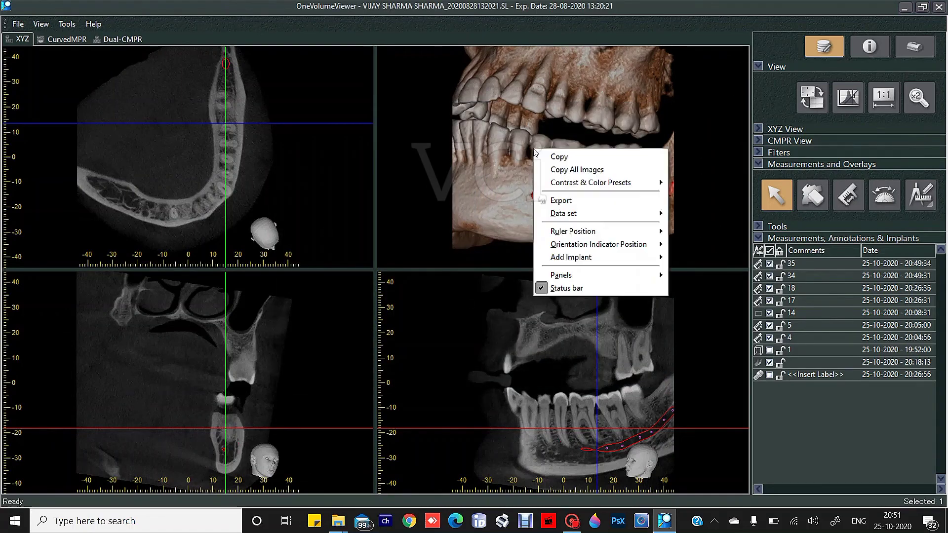
{"action": "left_click", "coordinate": [561, 170]}
{"action": "left_click", "coordinate": [905, 7]}
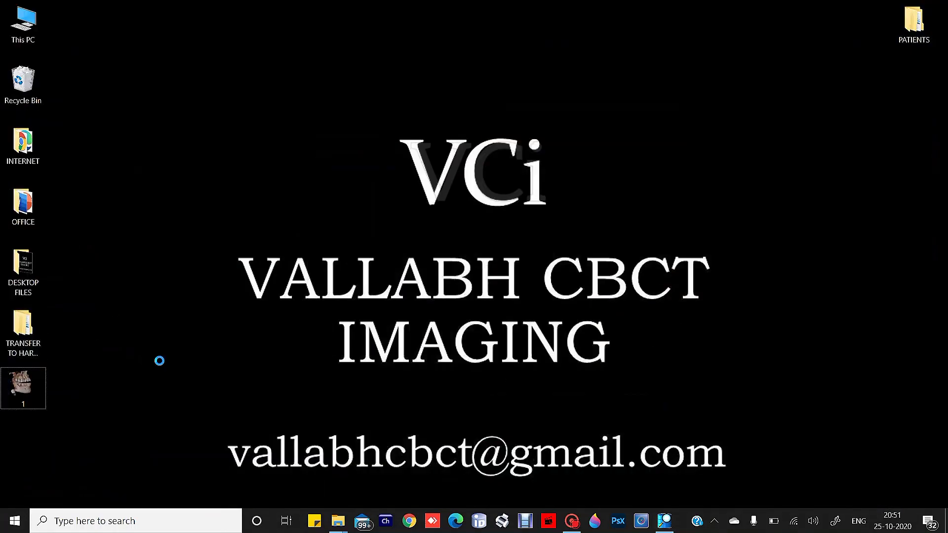
{"action": "key", "text": "ctrl+v"}
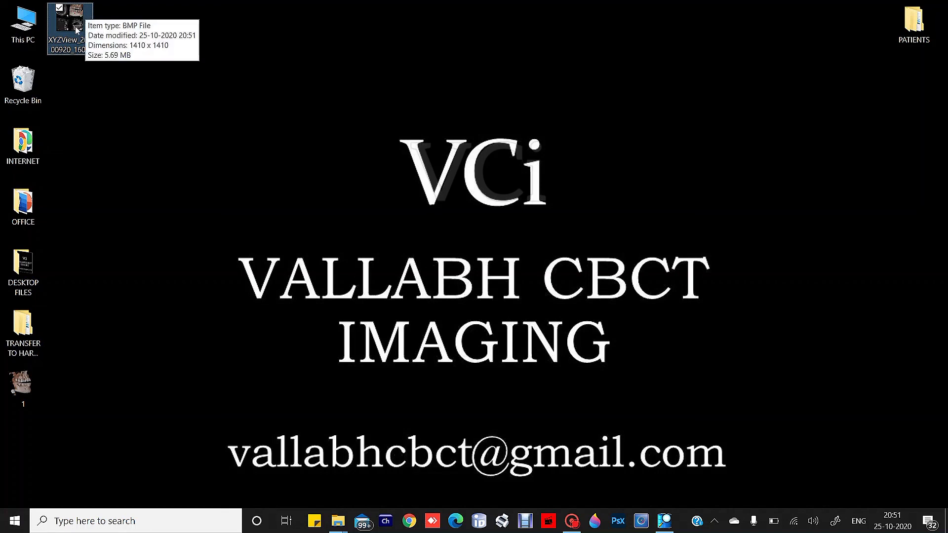
Open the pasted XYZ view image to check it, close it and return to OneVolumeViewer.
{"action": "double_click", "coordinate": [75, 25]}
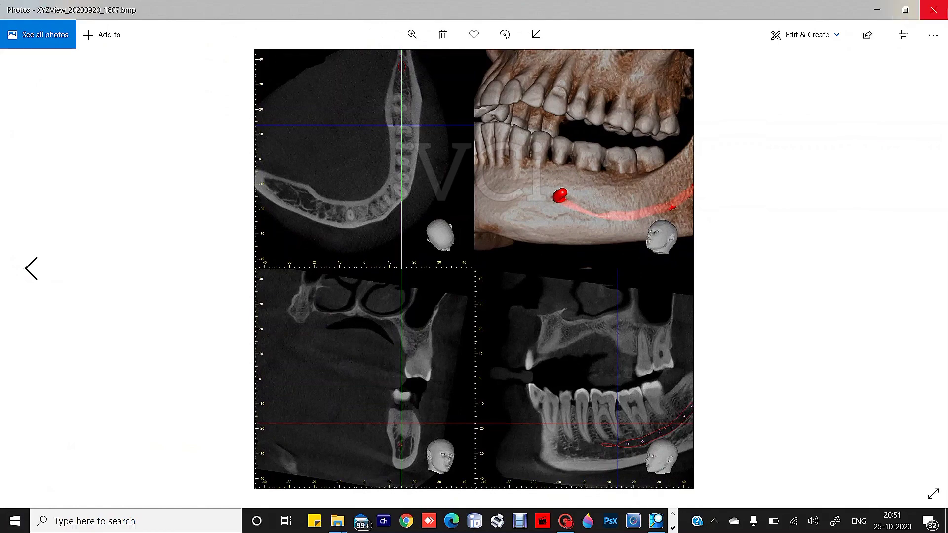
{"action": "left_click", "coordinate": [947, 11]}
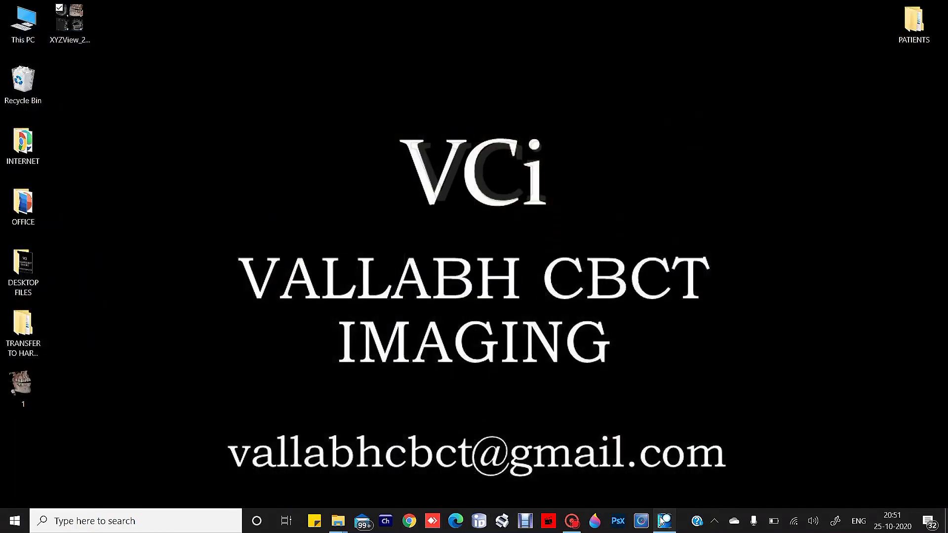
{"action": "left_click", "coordinate": [661, 521]}
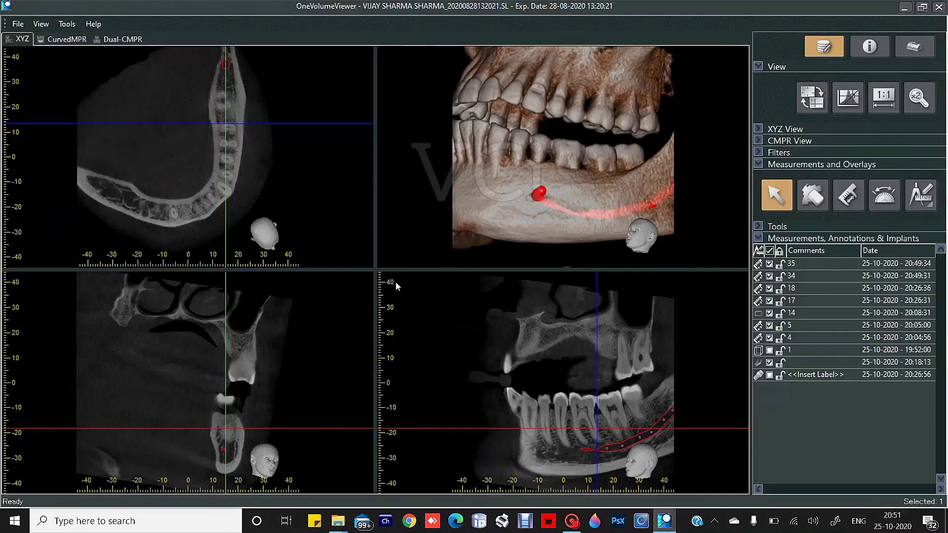
Look briefly at the curved reconstruction, return to the XYZ views and set the ruler position to None.
{"action": "left_click", "coordinate": [59, 40]}
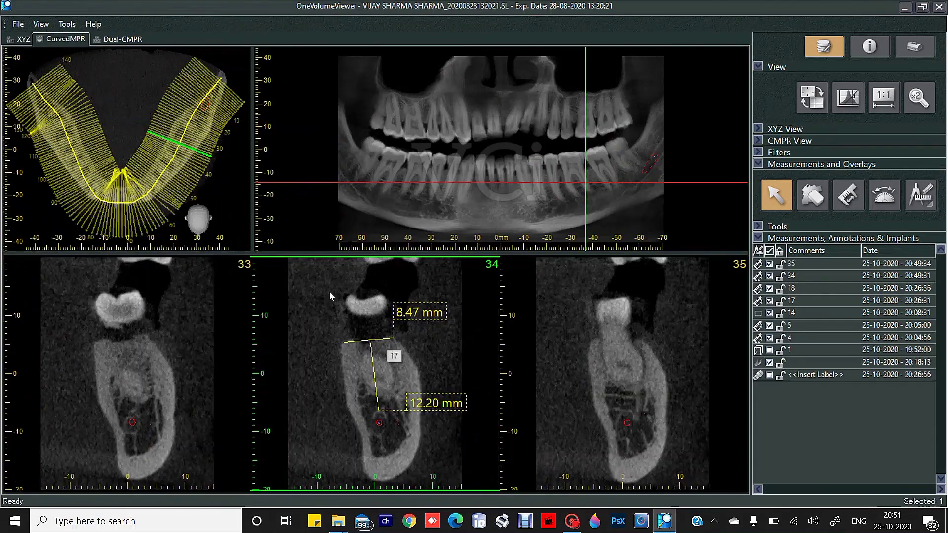
{"action": "left_click", "coordinate": [23, 39]}
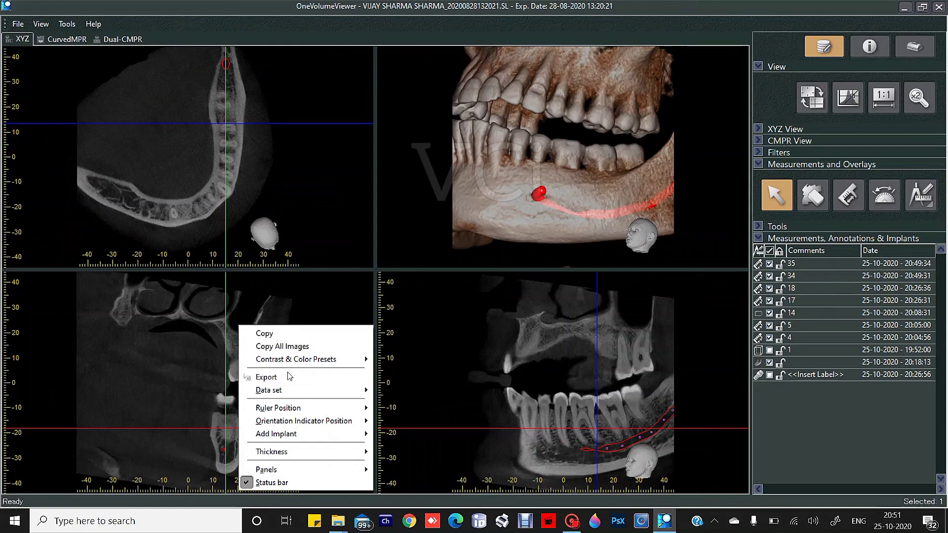
{"action": "mouse_move", "coordinate": [306, 406]}
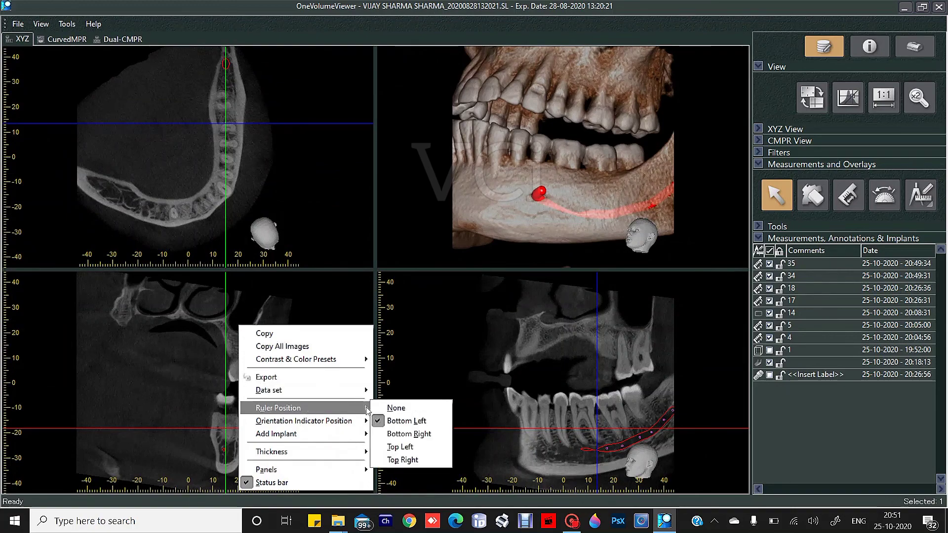
{"action": "left_click", "coordinate": [398, 409]}
Set the orientation indicator position in the XYZ views to Top Left.
{"action": "right_click", "coordinate": [250, 305]}
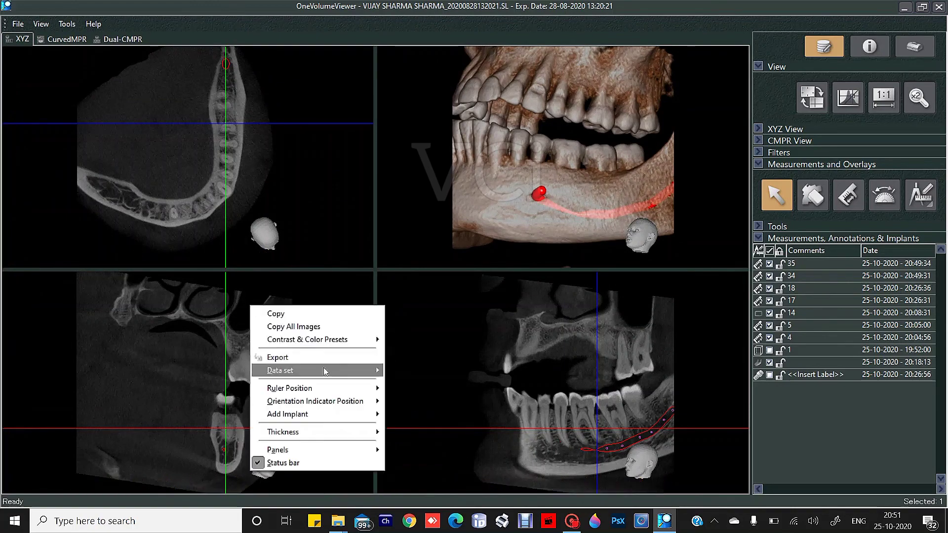
{"action": "mouse_move", "coordinate": [374, 401]}
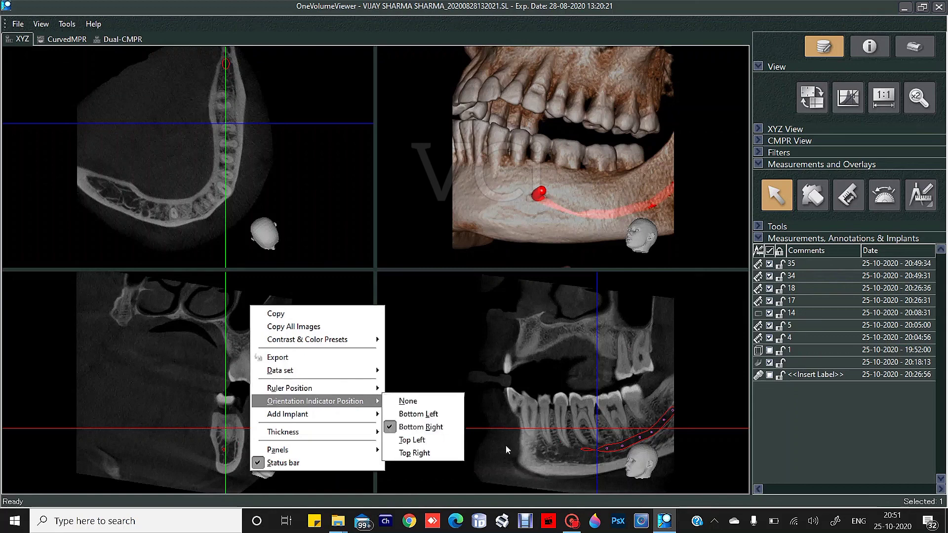
{"action": "left_click", "coordinate": [418, 440]}
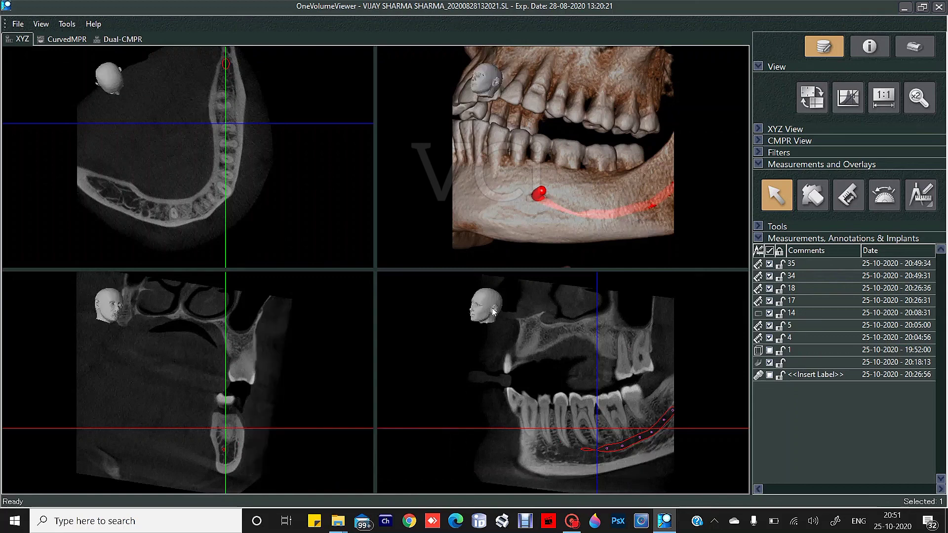
Try slice thicknesses of 0.0 mm and 12.0 mm in the XYZ views.
{"action": "right_click", "coordinate": [285, 337]}
{"action": "mouse_move", "coordinate": [407, 464]}
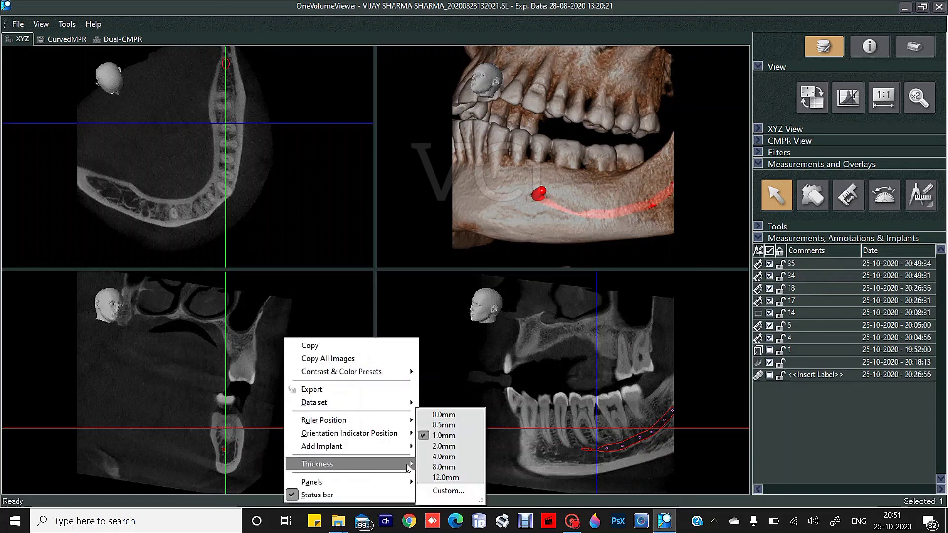
{"action": "left_click", "coordinate": [445, 415]}
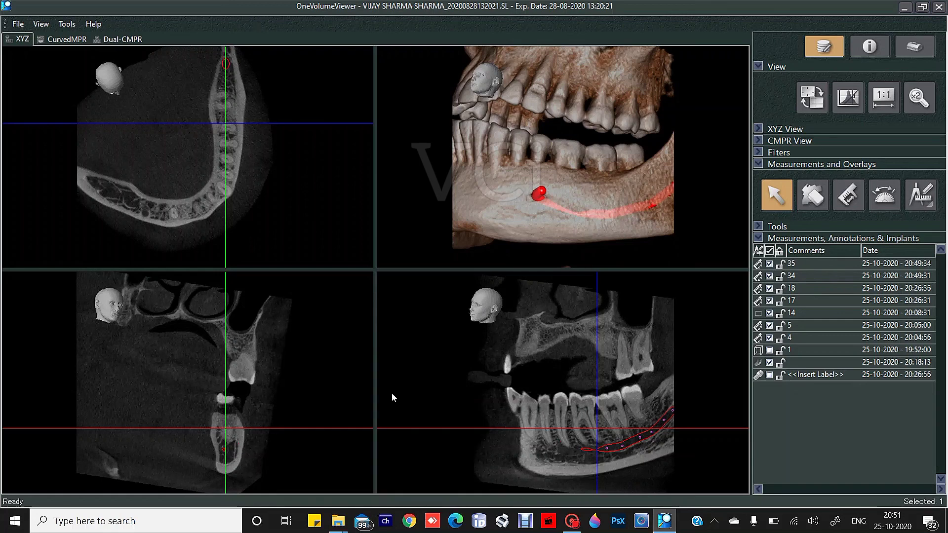
{"action": "right_click", "coordinate": [522, 322]}
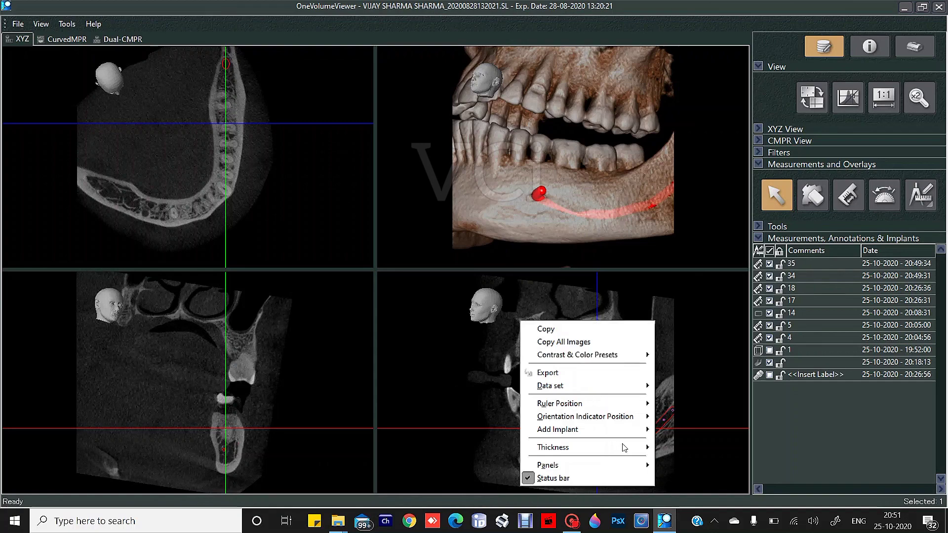
{"action": "mouse_move", "coordinate": [644, 443]}
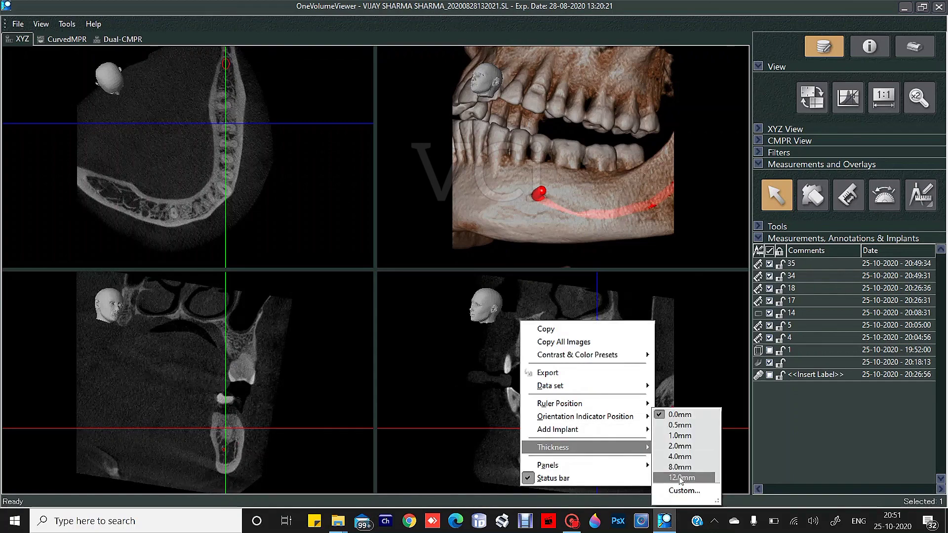
{"action": "left_click", "coordinate": [679, 476]}
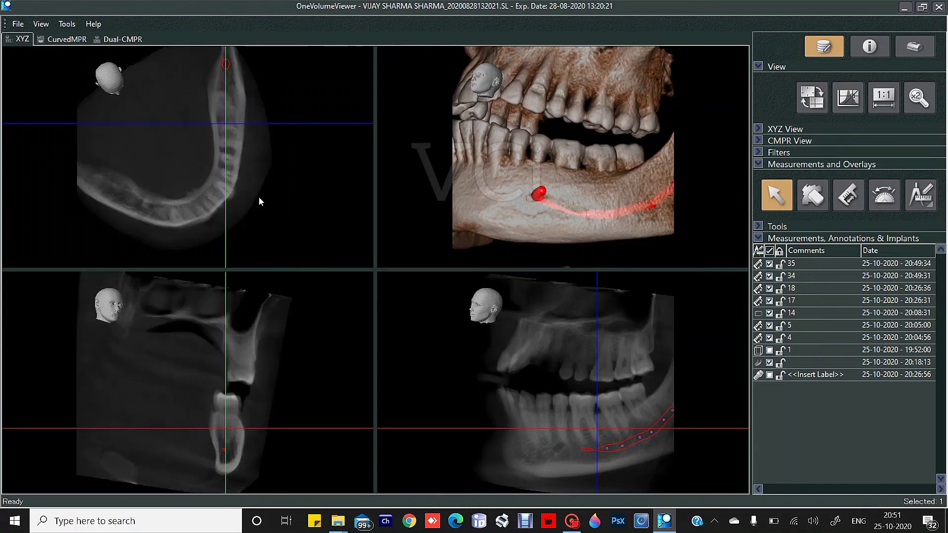
Set the slice thickness of the XYZ views to 1.0 mm.
{"action": "right_click", "coordinate": [239, 174]}
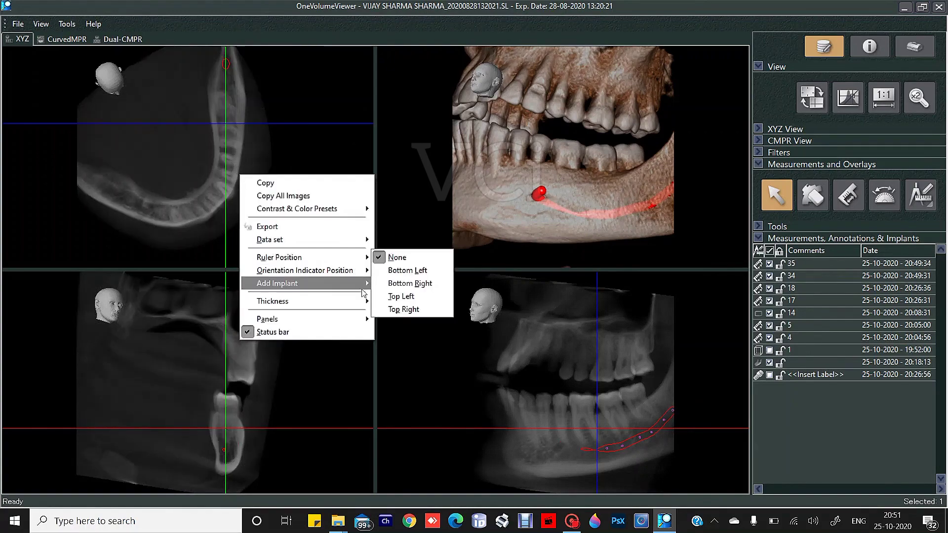
{"action": "mouse_move", "coordinate": [363, 301]}
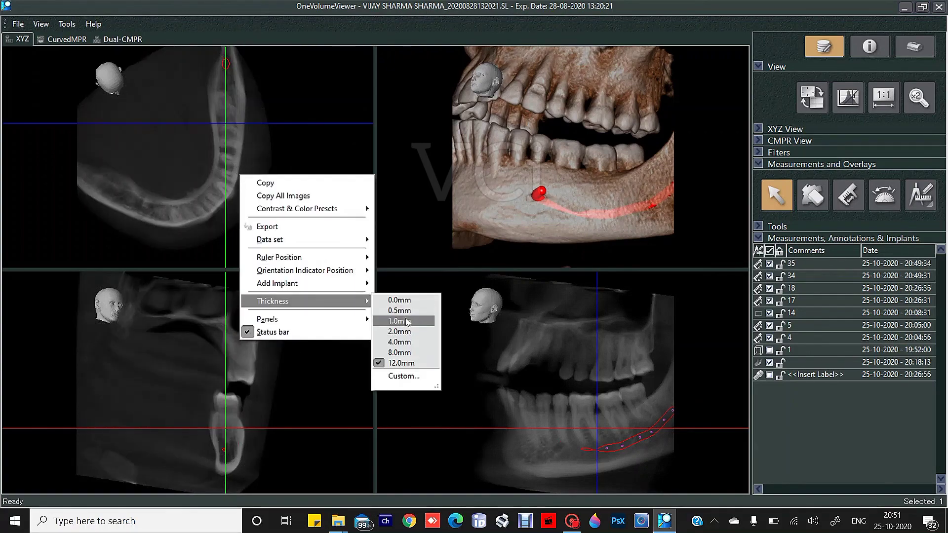
{"action": "left_click", "coordinate": [405, 320]}
Show the histogram panel below the XYZ views and hide it again.
{"action": "right_click", "coordinate": [550, 344]}
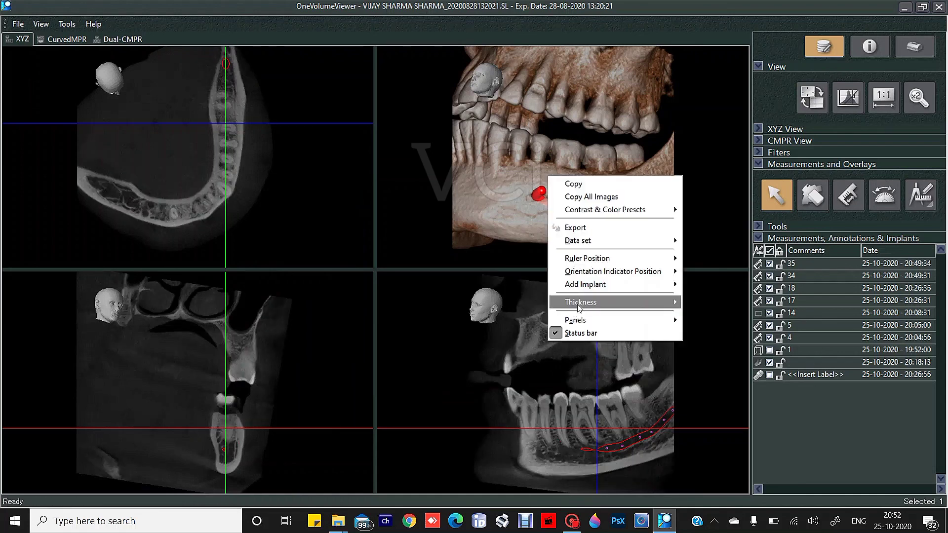
{"action": "mouse_move", "coordinate": [644, 324]}
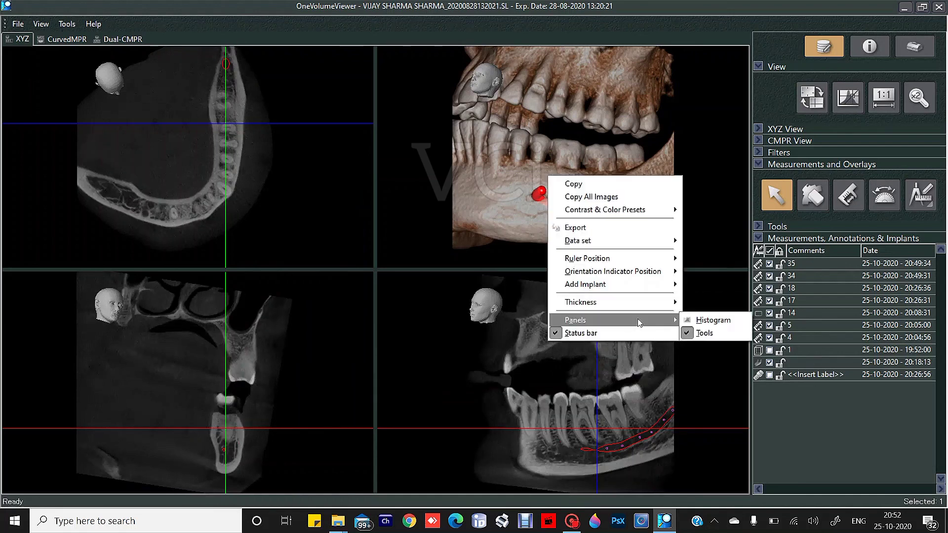
{"action": "left_click", "coordinate": [706, 321]}
{"action": "left_click", "coordinate": [848, 97]}
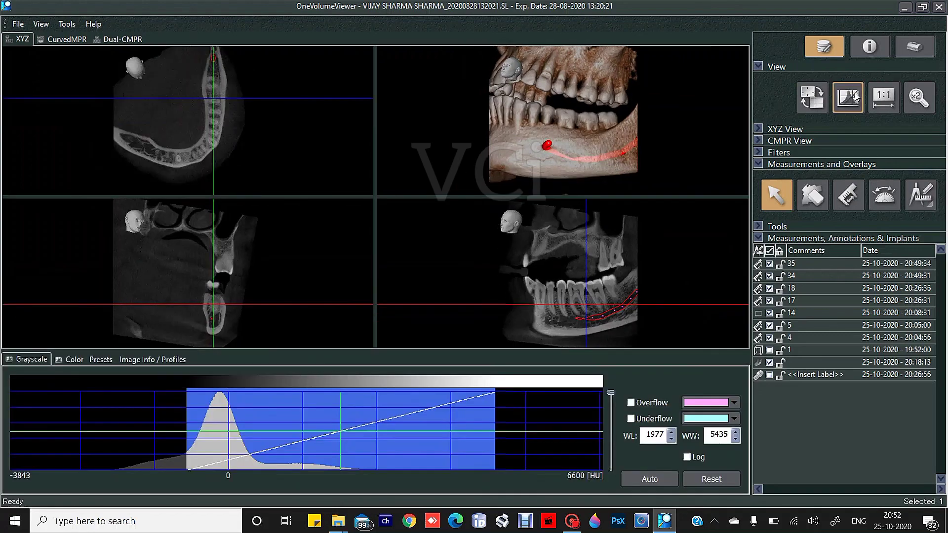
View the CurvedMPR and Dual-CMPR reconstructions, and return to the CurvedMPR view.
{"action": "left_click", "coordinate": [64, 39]}
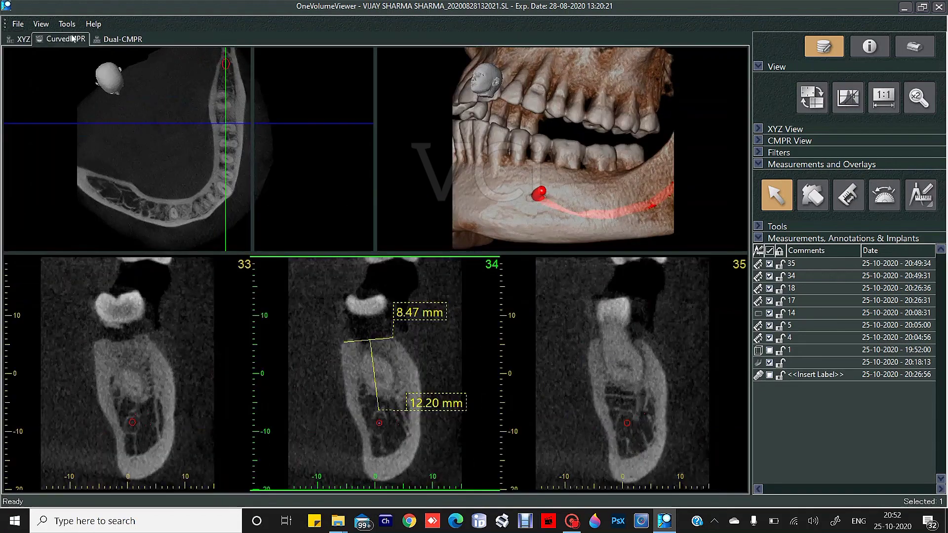
{"action": "left_click", "coordinate": [121, 39]}
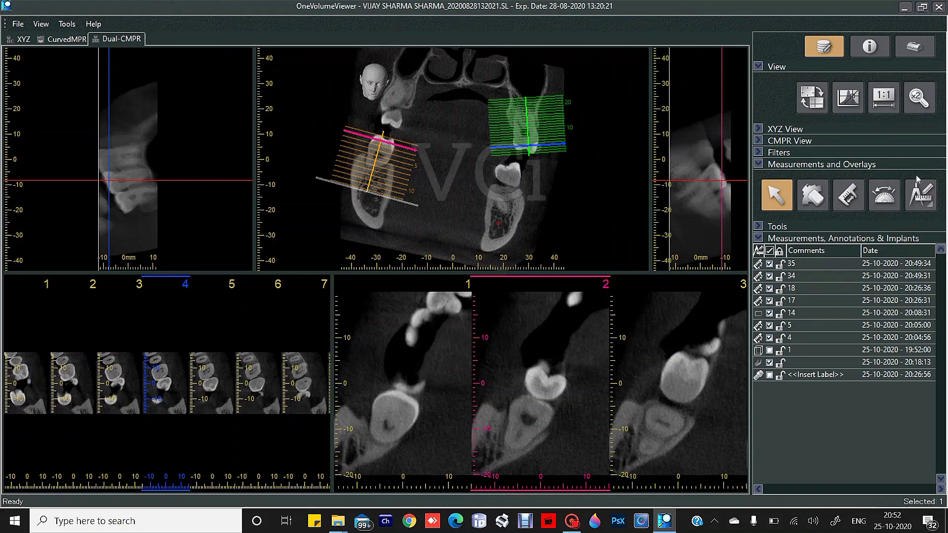
{"action": "left_click", "coordinate": [66, 39]}
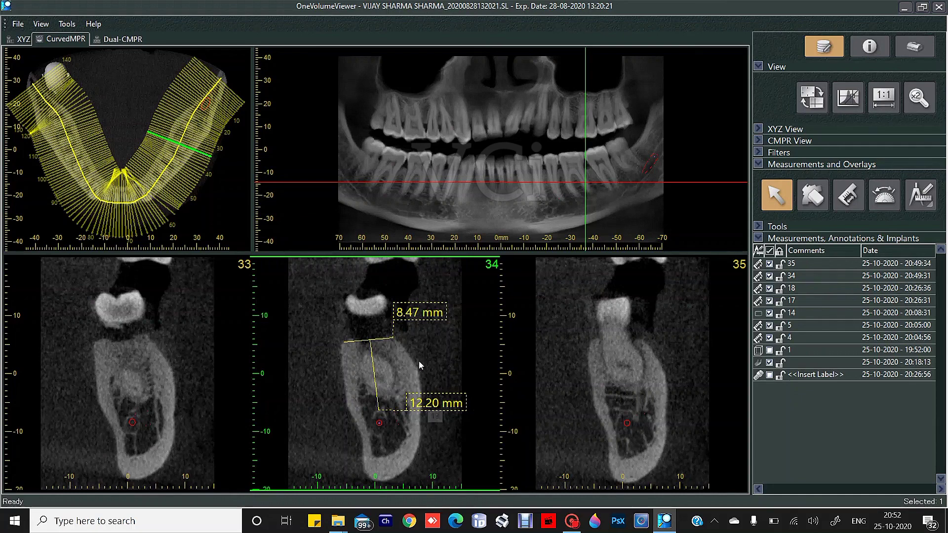
Open cross-section 34 in its own window, measure the voxel values in a rectangular area over the jaw bone, and close the window.
{"action": "double_click", "coordinate": [405, 366]}
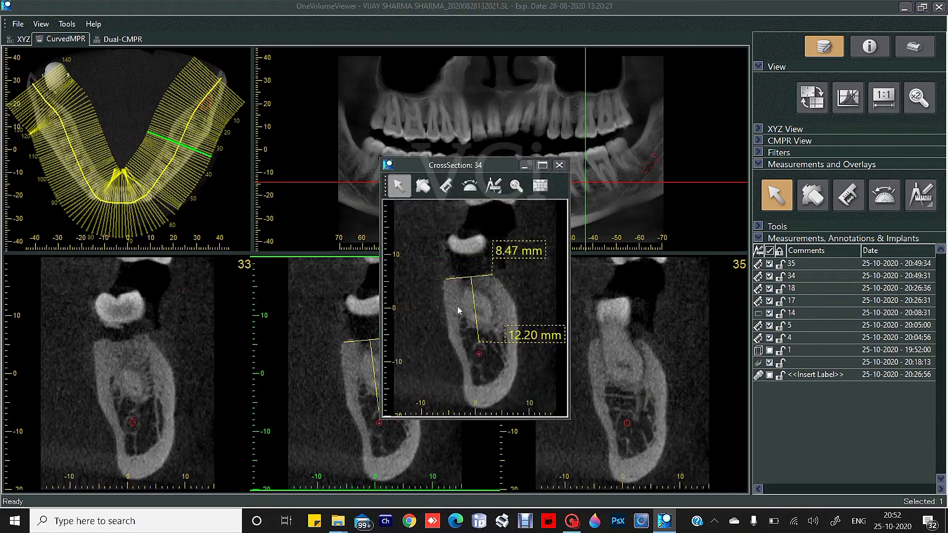
{"action": "left_click_drag", "start_coordinate": [457, 305], "coordinate": [509, 355]}
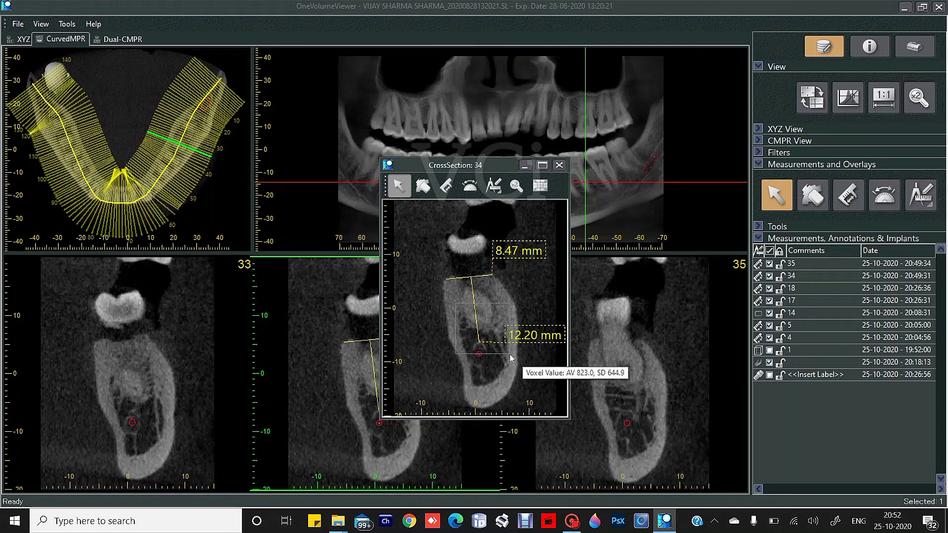
{"action": "left_click_drag", "start_coordinate": [510, 354], "coordinate": [510, 354]}
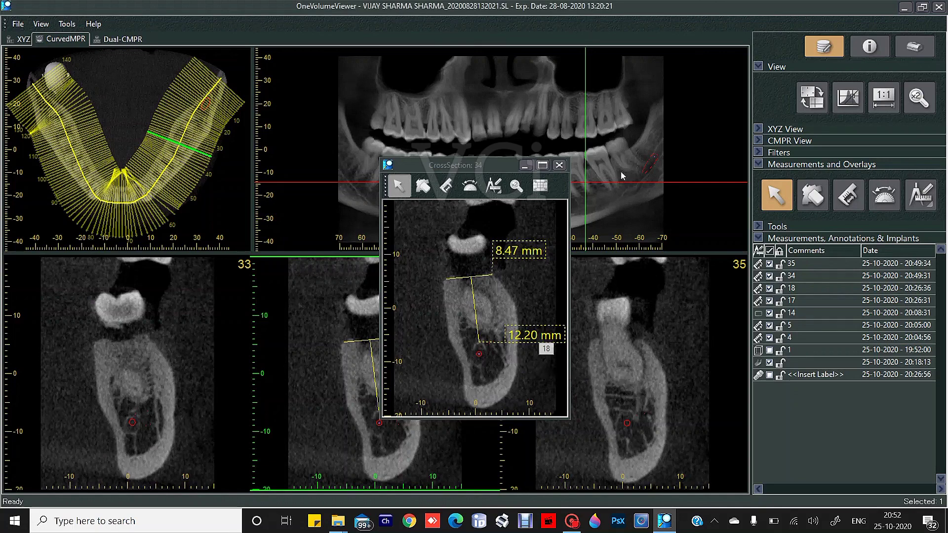
{"action": "left_click", "coordinate": [560, 166]}
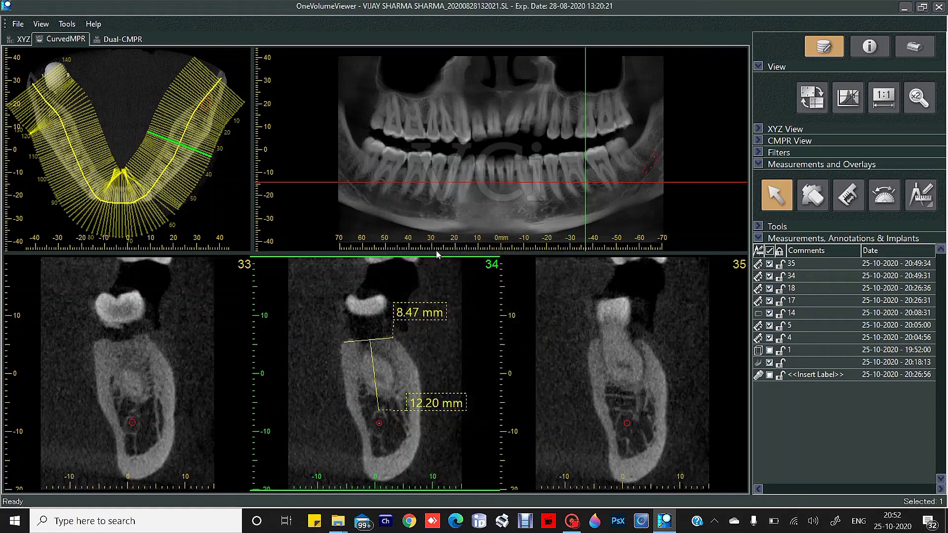